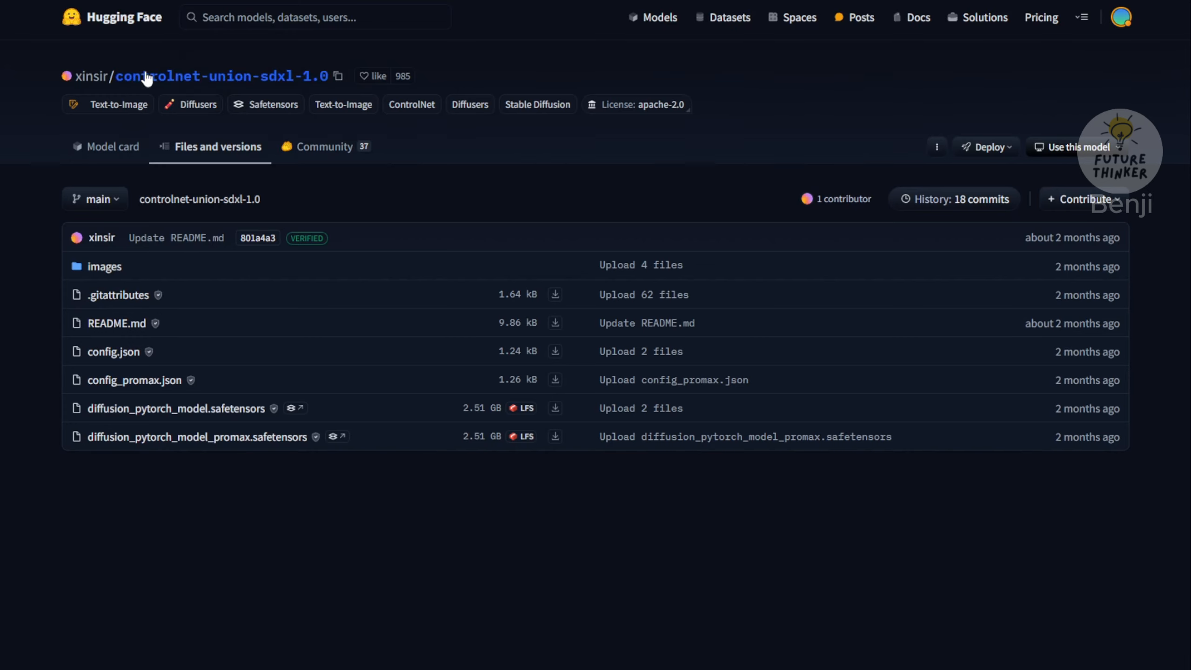
# Open the model card of xinsir/controlnet-union-sdxl-1.0 and look through its example images
pyautogui.click(277, 85)
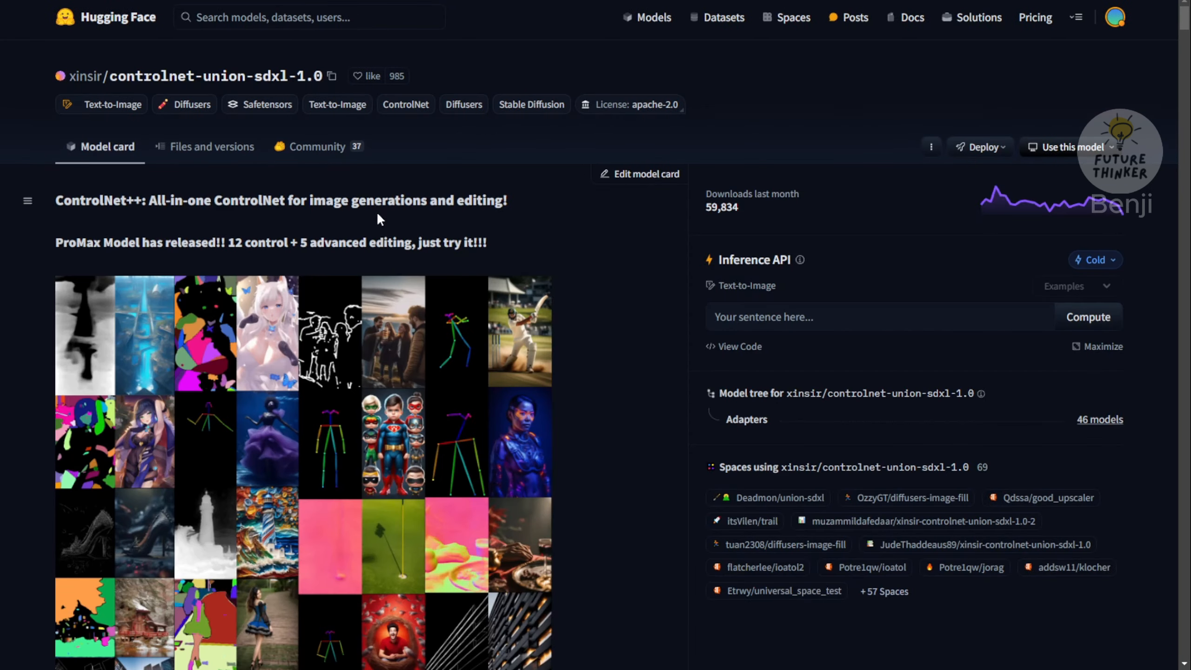
pyautogui.scroll(-15, 373, 227)
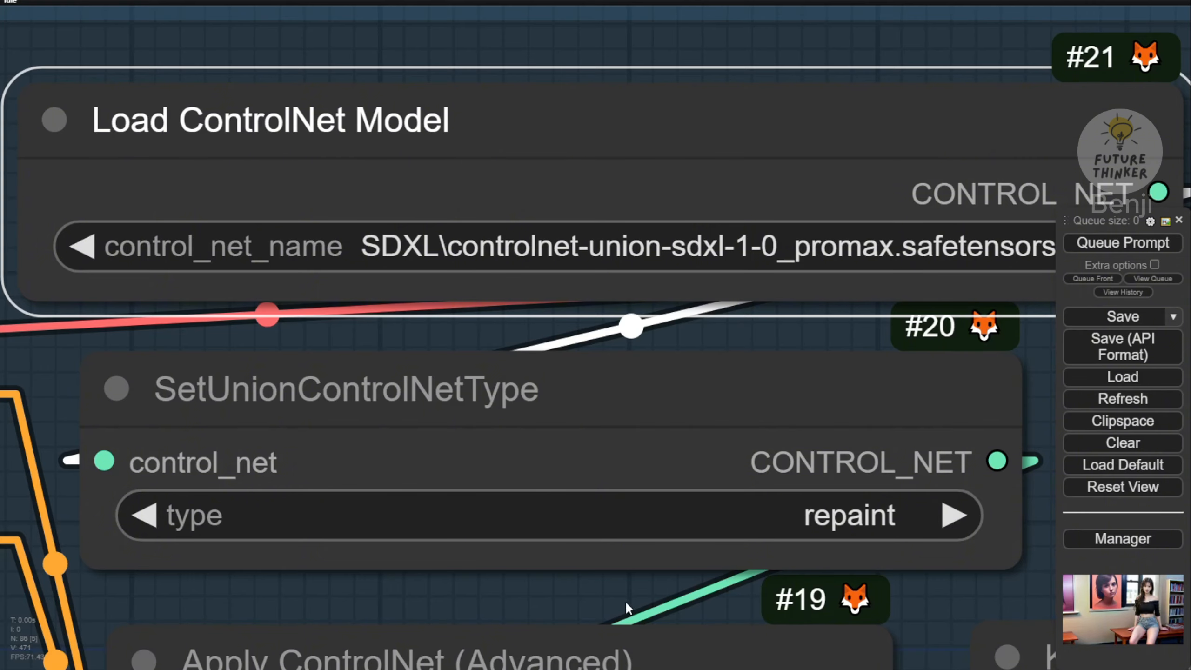
# Switch to ComfyUI and set the Load ControlNet Model node to SDXL\Controlnet-union-sdxl-1.safetensors
pyautogui.moveTo(626, 600); pyautogui.dragTo(561, 555)
pyautogui.scroll(-4, 735, 220)
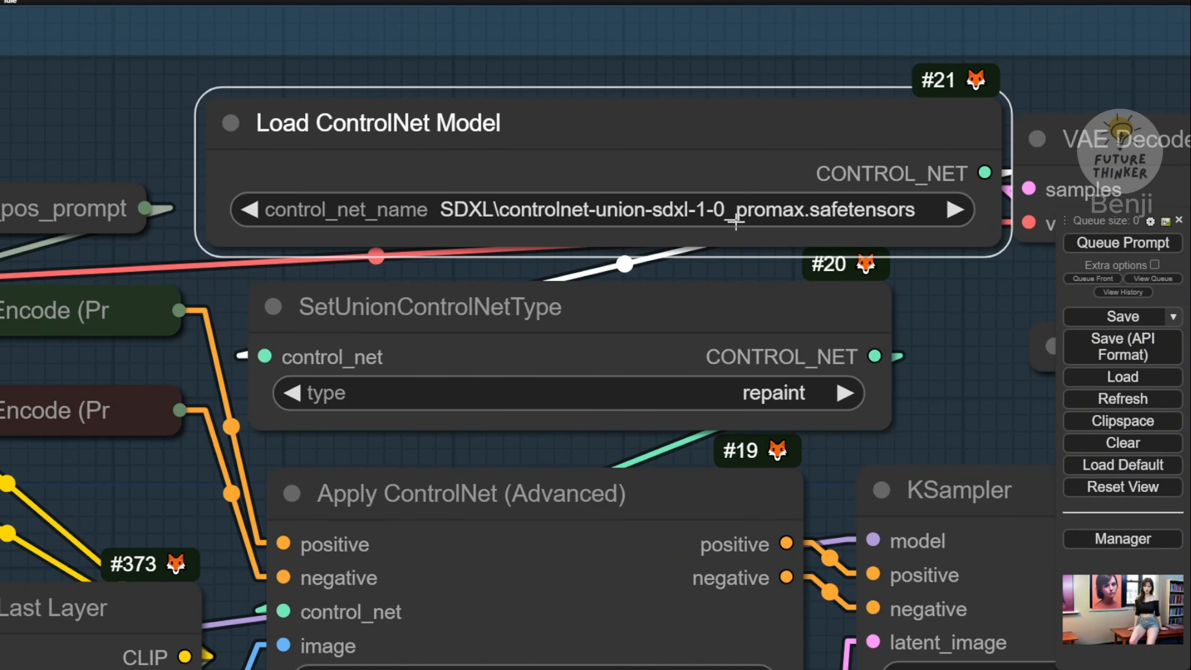
pyautogui.click(687, 210)
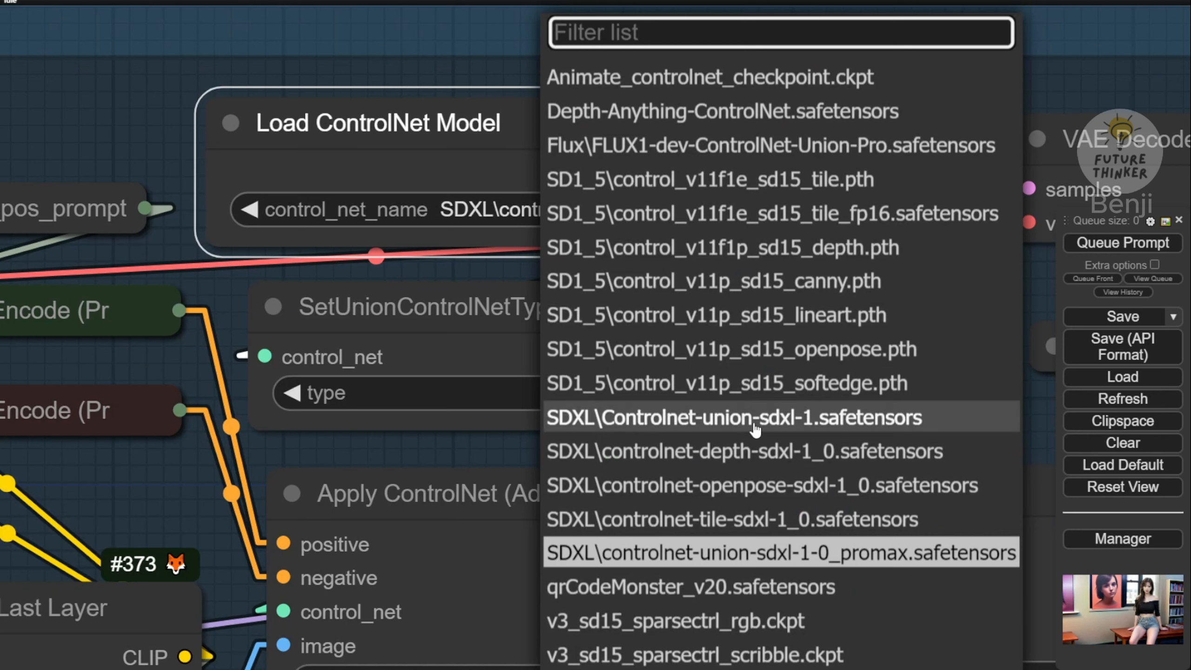
pyautogui.click(815, 422)
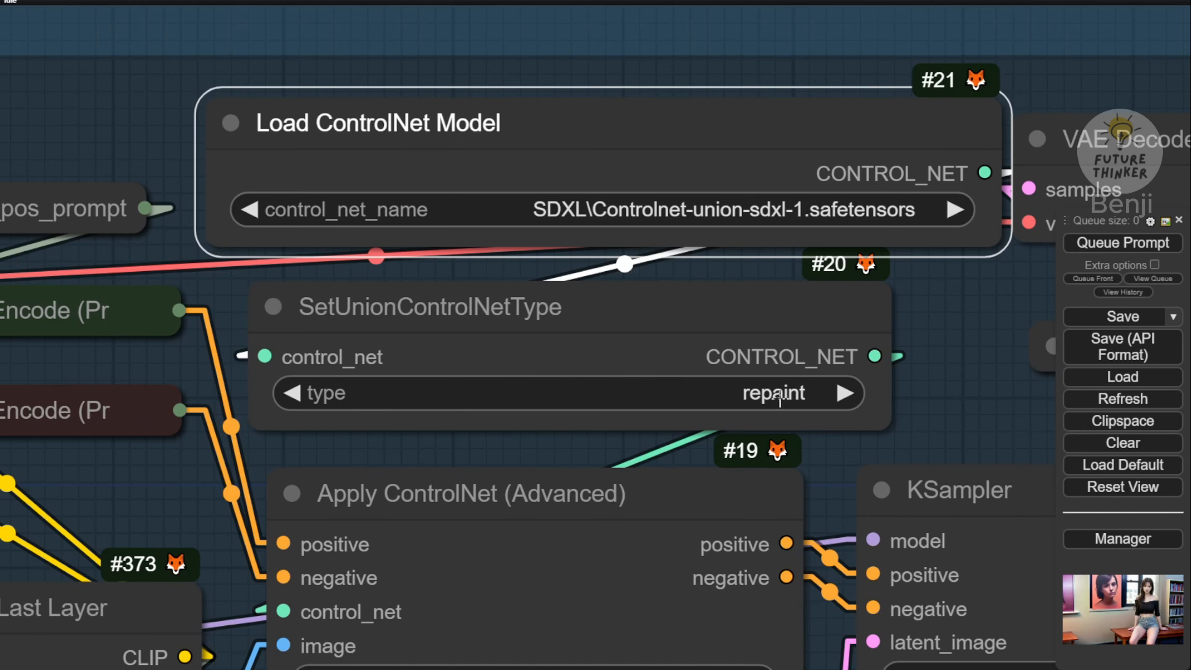
# Examine the 1st Sampling - Outpaint group and its sdxl_img vs pad_img comparison image
pyautogui.scroll(-7, 953, 389)
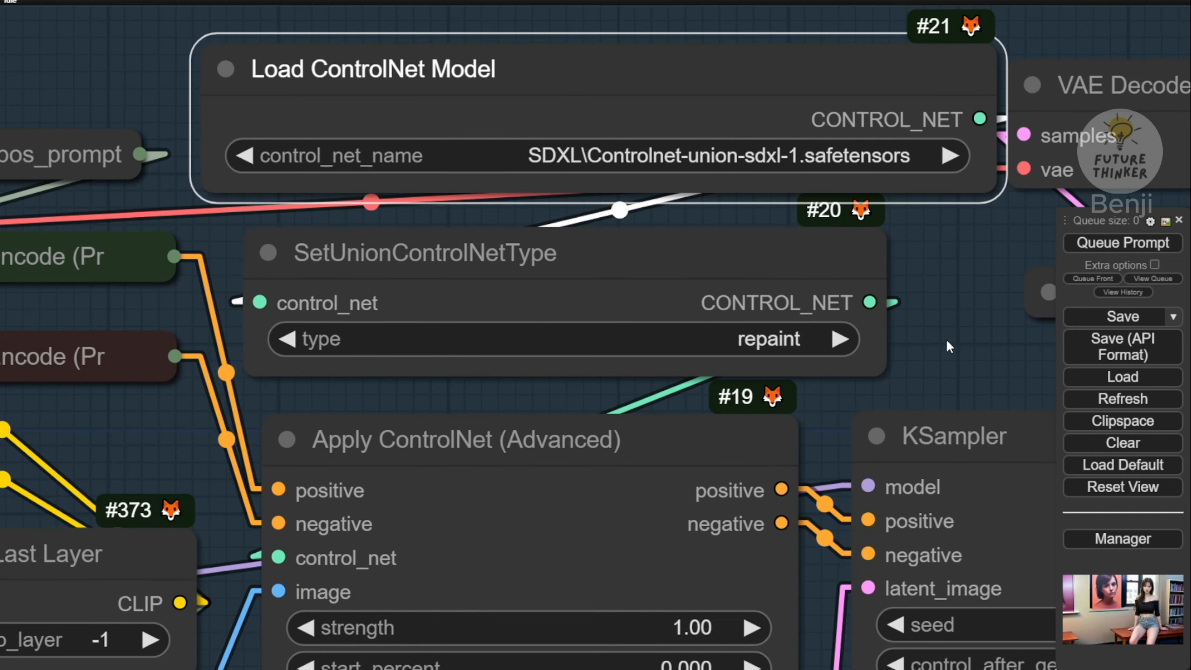
pyautogui.scroll(-8, 417, 180)
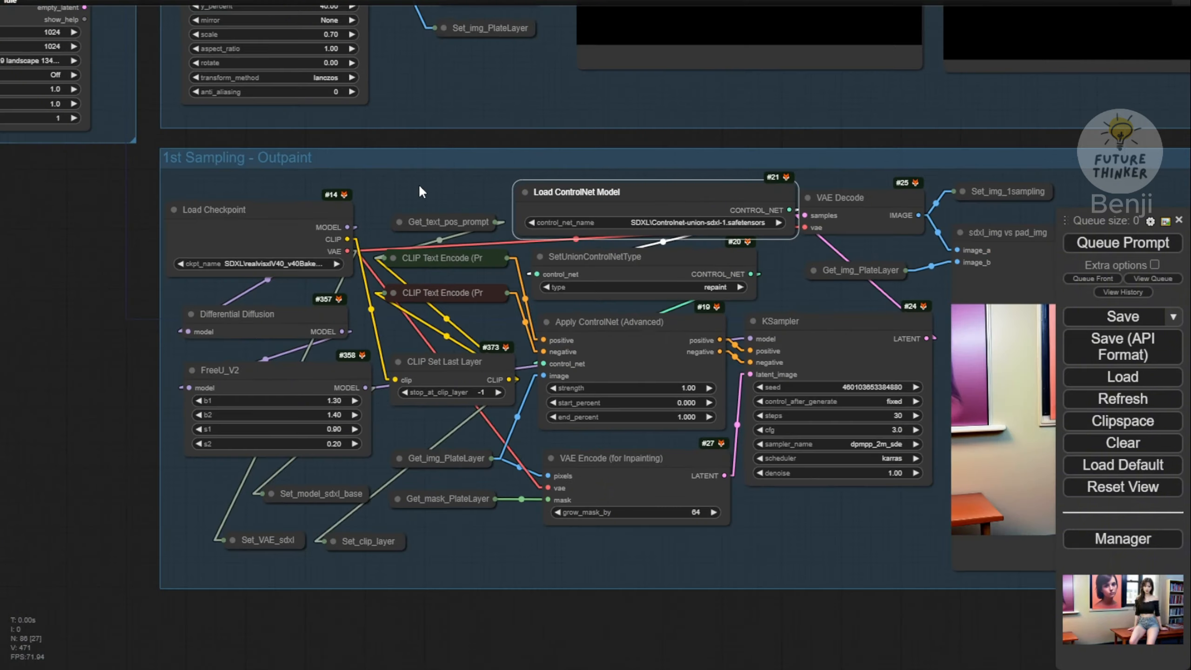
pyautogui.moveTo(743, 475); pyautogui.dragTo(357, 578)
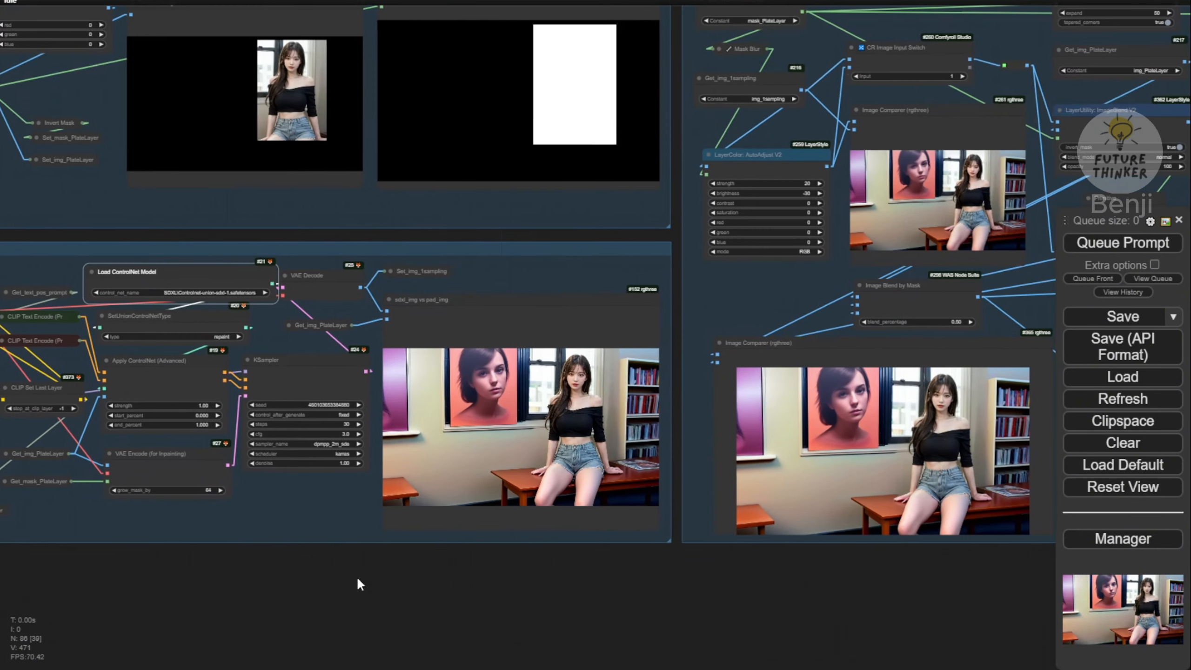
pyautogui.scroll(4, 540, 573)
pyautogui.scroll(4, 540, 573)
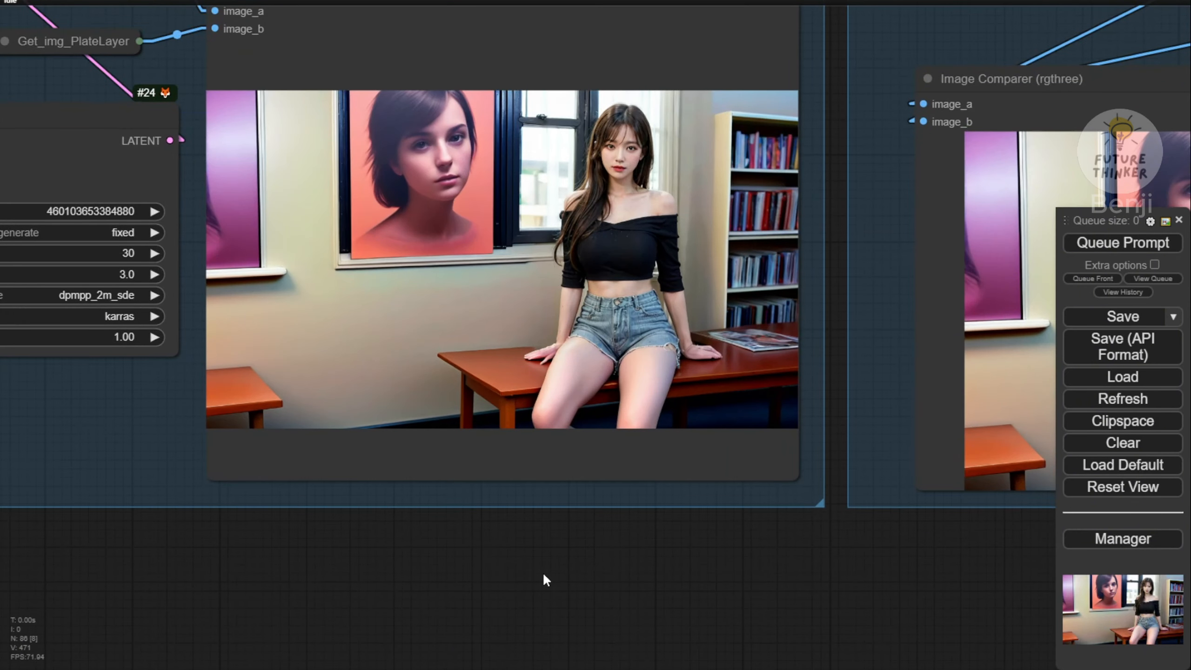
pyautogui.moveTo(626, 575); pyautogui.dragTo(557, 669)
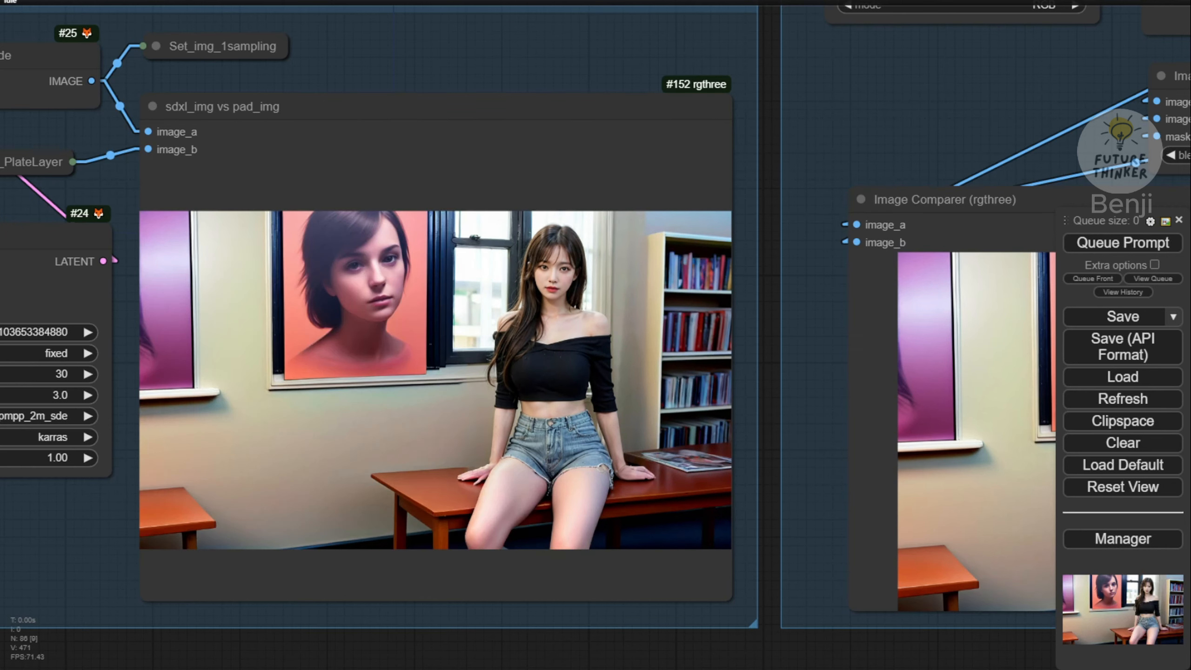
pyautogui.scroll(-2, 652, 638)
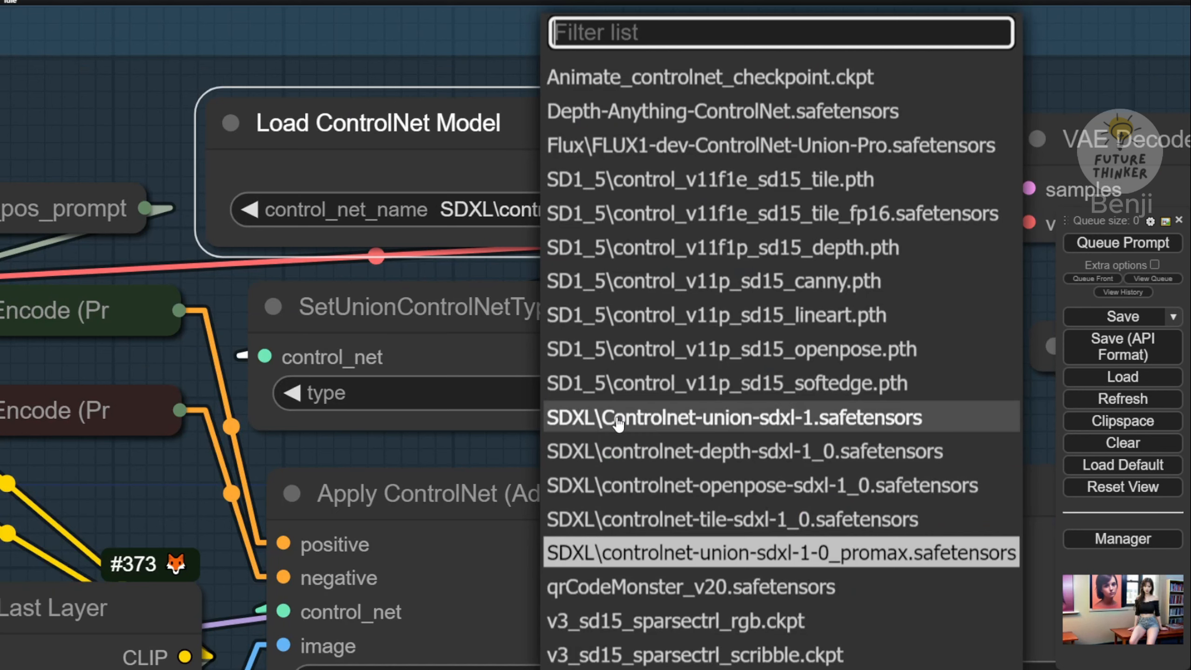
# Choose SDXL\Controlnet-union-sdxl-1.safetensors as control_net_name in the Load ControlNet Model node
pyautogui.click(814, 426)
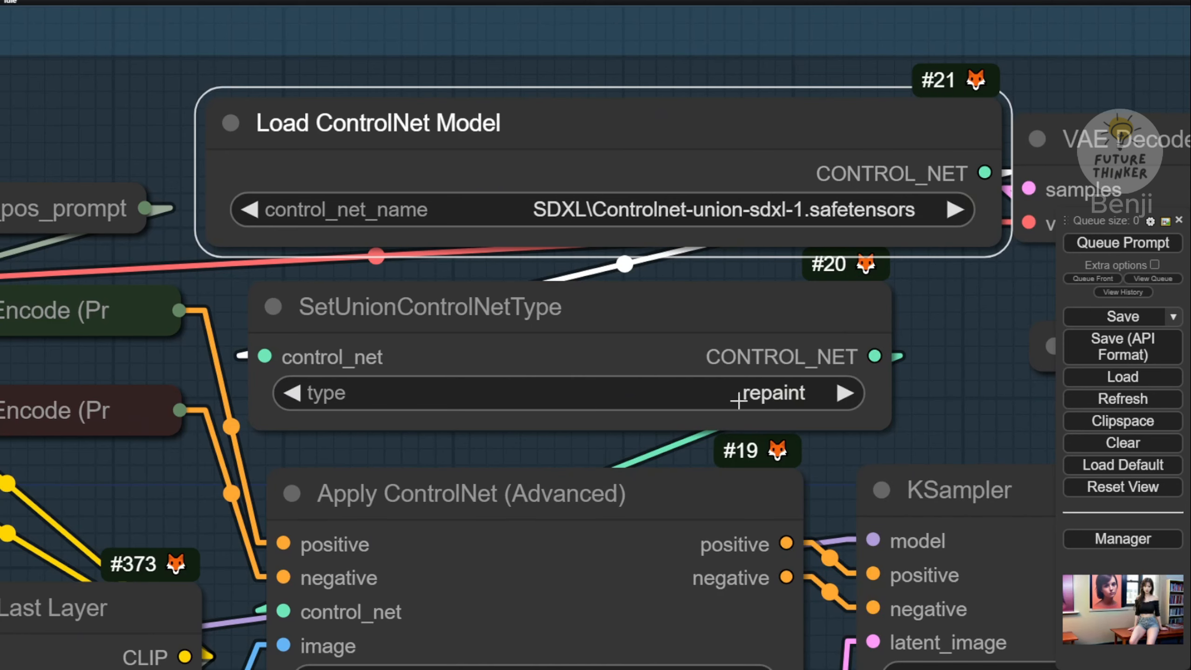
pyautogui.scroll(-7, 946, 339)
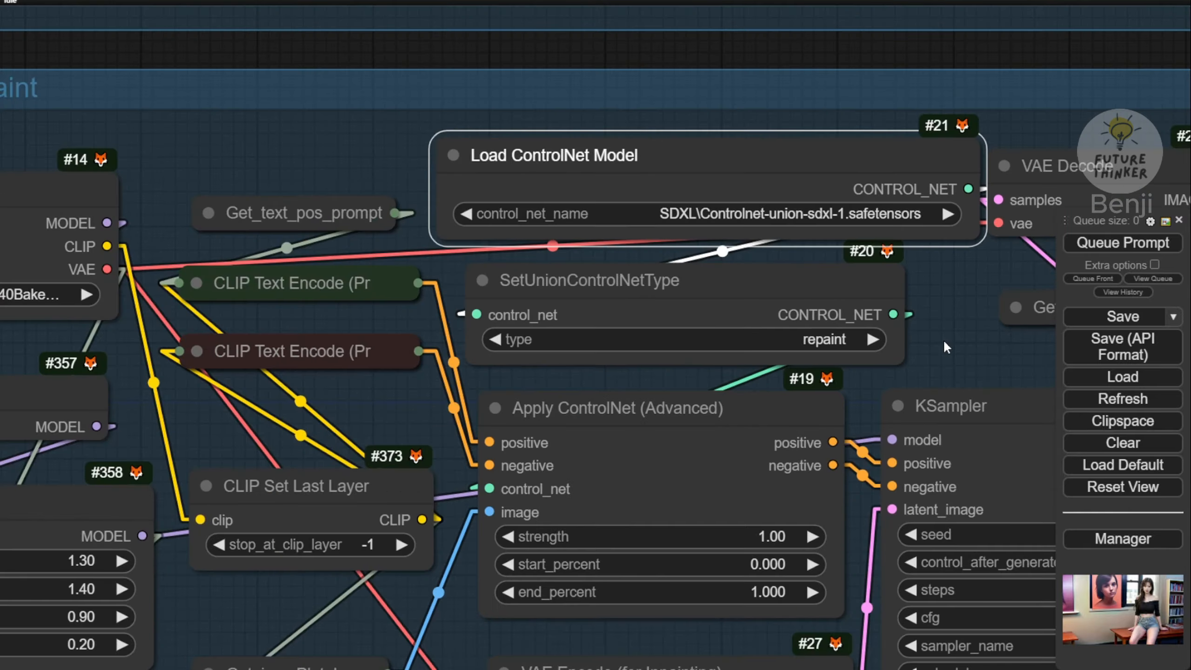
pyautogui.scroll(-6, 419, 183)
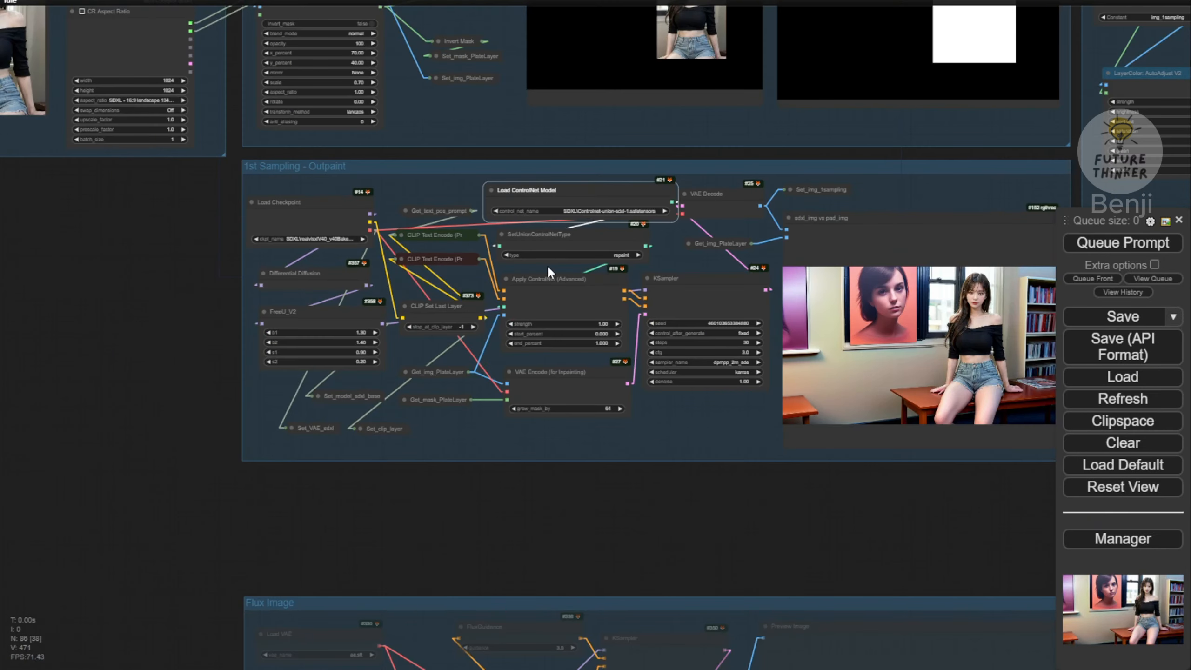
# Compare the padded and outpainted images in sdxl_img vs pad_img, and view the Set Image Location previews
pyautogui.scroll(-2, 471, 527)
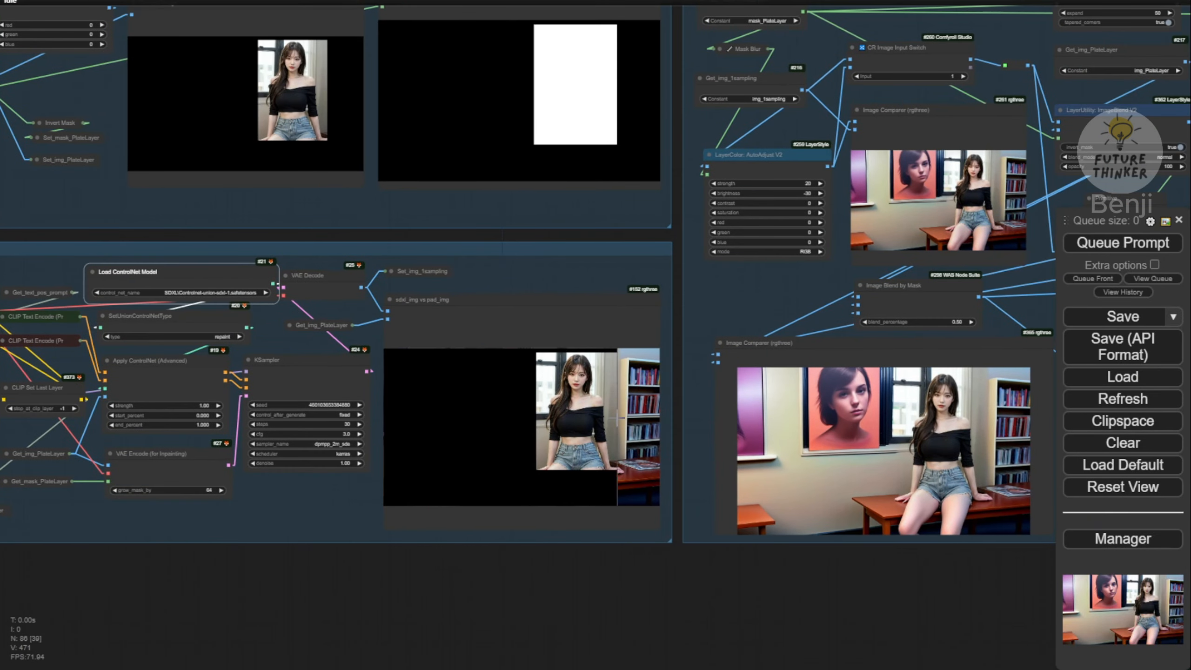
pyautogui.scroll(6, 536, 574)
pyautogui.scroll(1, 543, 574)
pyautogui.moveTo(609, 561); pyautogui.dragTo(542, 669)
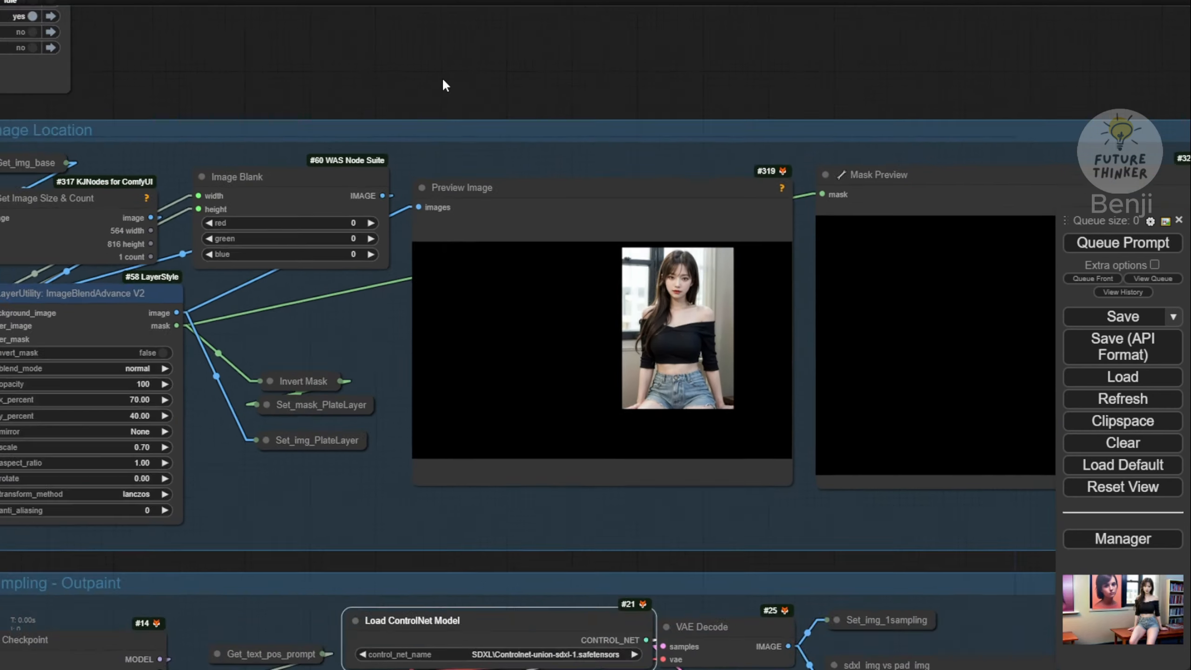
pyautogui.scroll(1, 451, 78)
pyautogui.moveTo(464, 79); pyautogui.dragTo(603, 47)
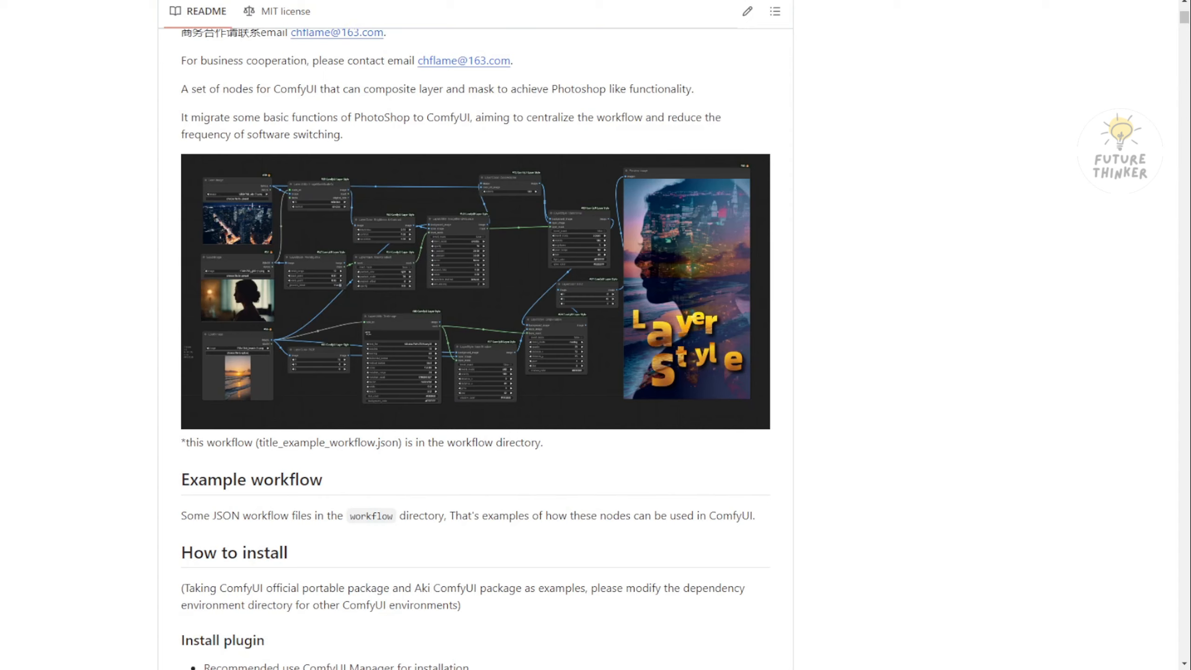
# Switch to the ComfyUI Layer Style GitHub page and read the README's introduction and installation section
pyautogui.scroll(5, 375, 268)
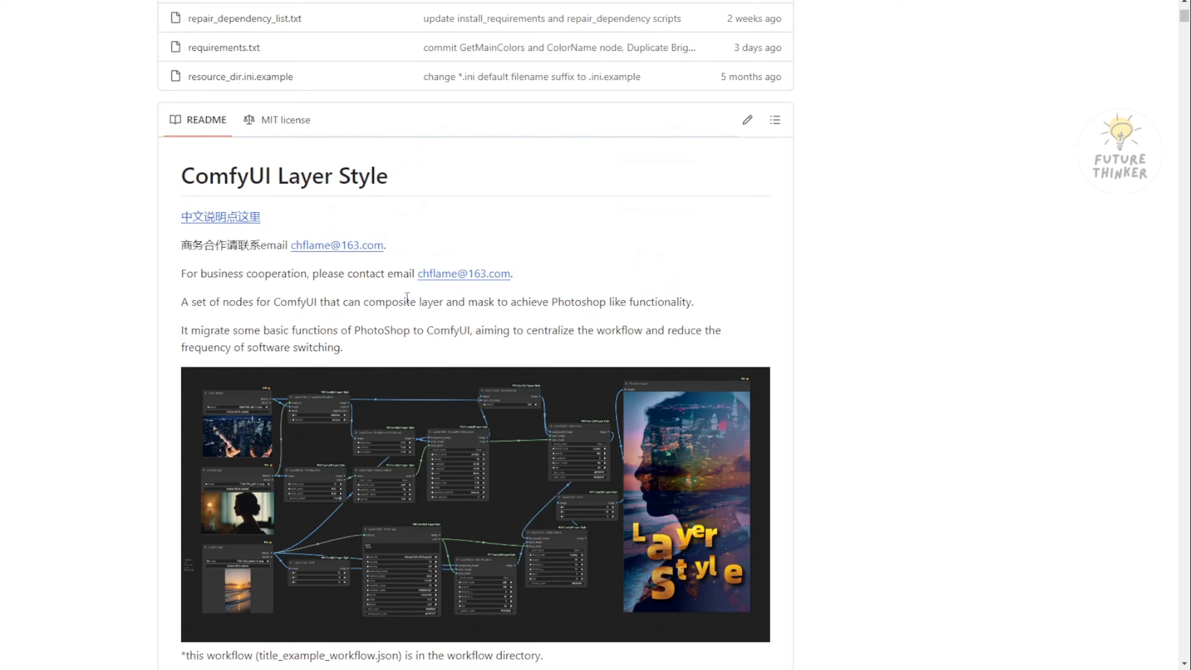
pyautogui.scroll(-8, 516, 357)
pyautogui.scroll(3, 497, 338)
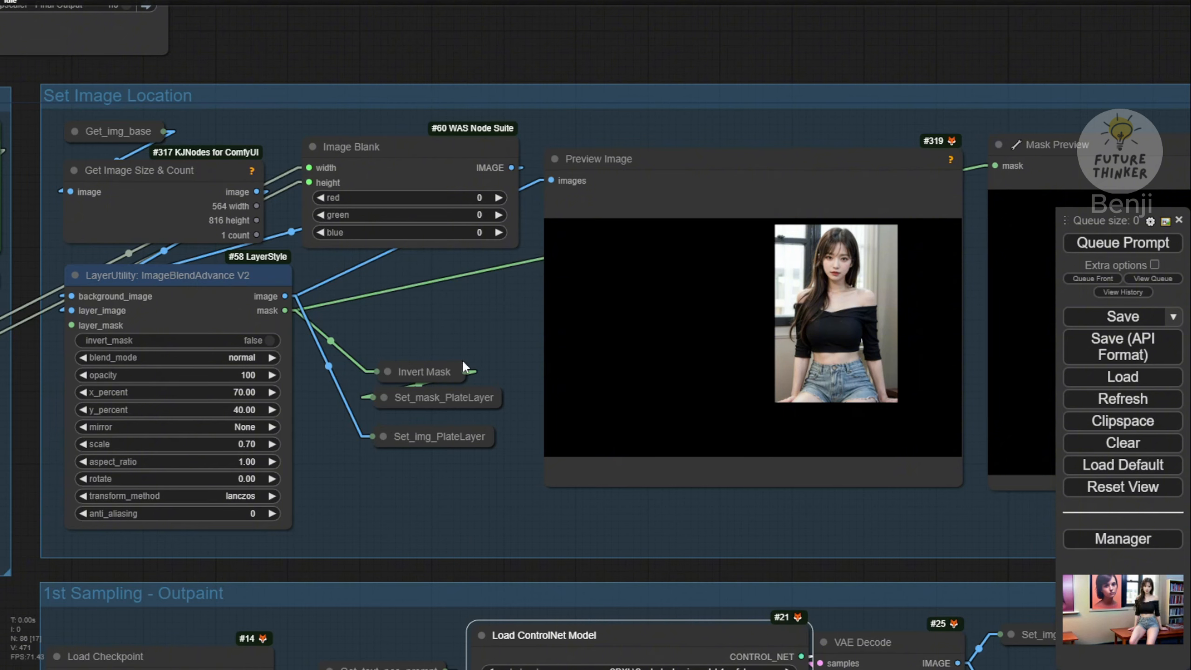
# Return to ComfyUI and examine the LayerUtility: ImageBlendAdvance V2 settings in the Set Image Location group
pyautogui.moveTo(355, 501); pyautogui.dragTo(517, 442)
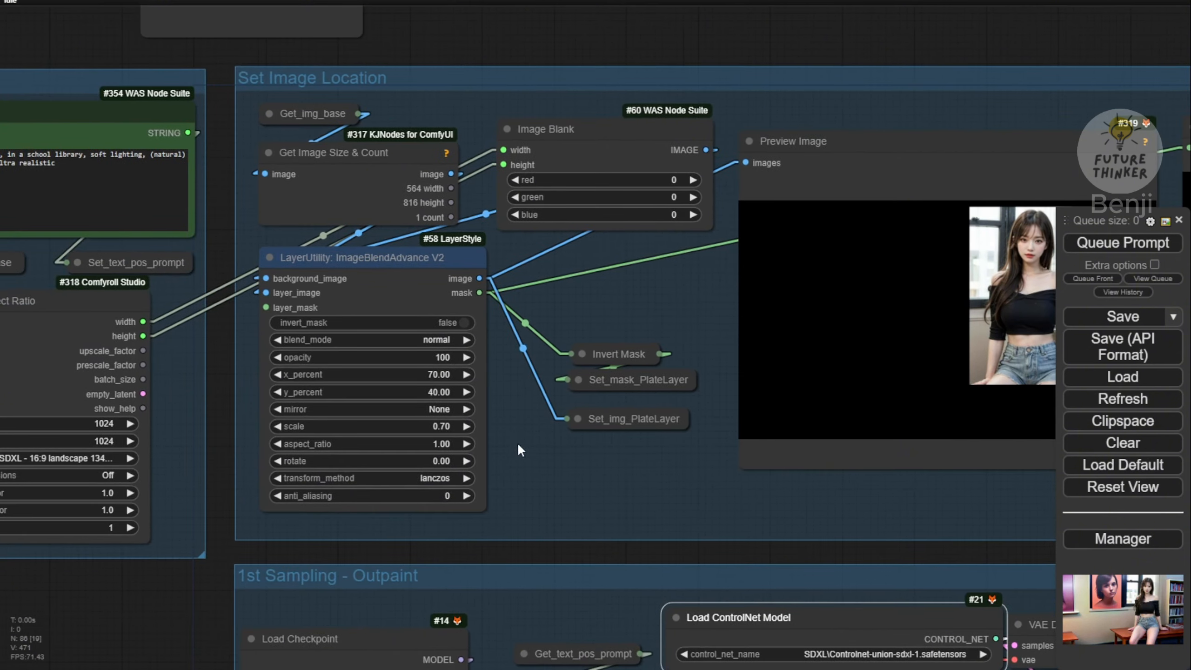
pyautogui.scroll(3, 517, 443)
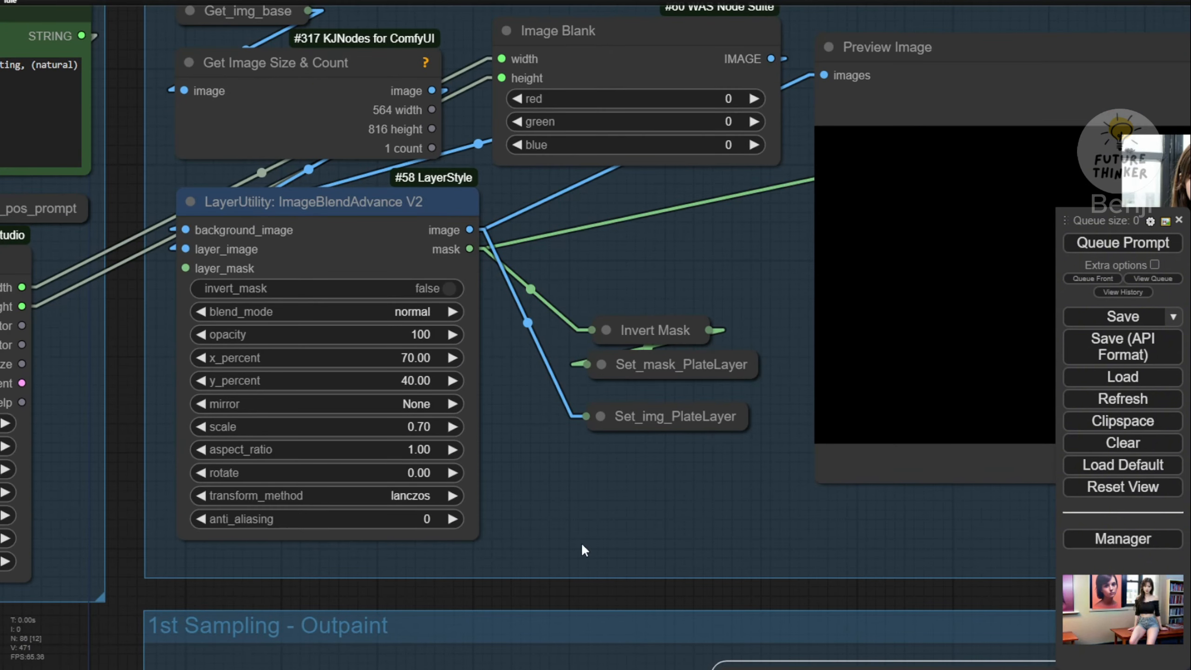
pyautogui.scroll(-4, 807, 561)
# Examine the 1st Sampling - Outpaint nodes, from checkpoint and Apply ControlNet through KSampler to the image comparison
pyautogui.moveTo(807, 561); pyautogui.dragTo(515, 123)
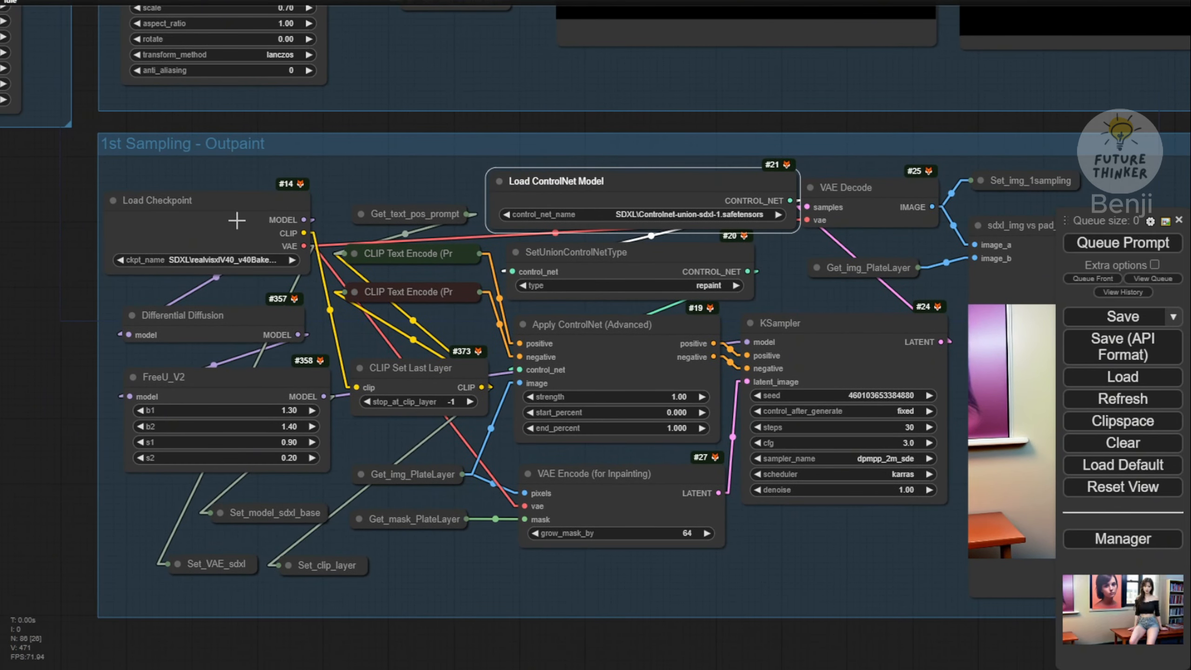
pyautogui.scroll(7, 743, 237)
pyautogui.click(671, 416)
pyautogui.scroll(-3, 670, 415)
pyautogui.moveTo(832, 325); pyautogui.dragTo(194, 220)
pyautogui.scroll(-3, 393, 228)
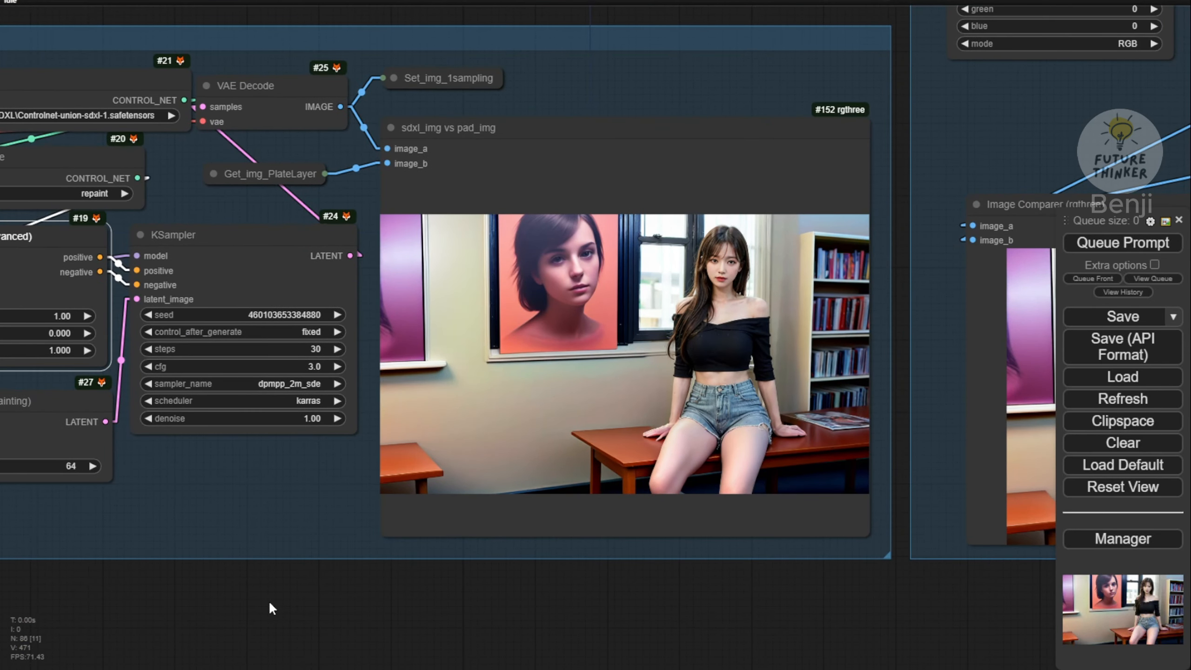
pyautogui.moveTo(269, 603); pyautogui.dragTo(549, 667)
pyautogui.scroll(-4, 539, 639)
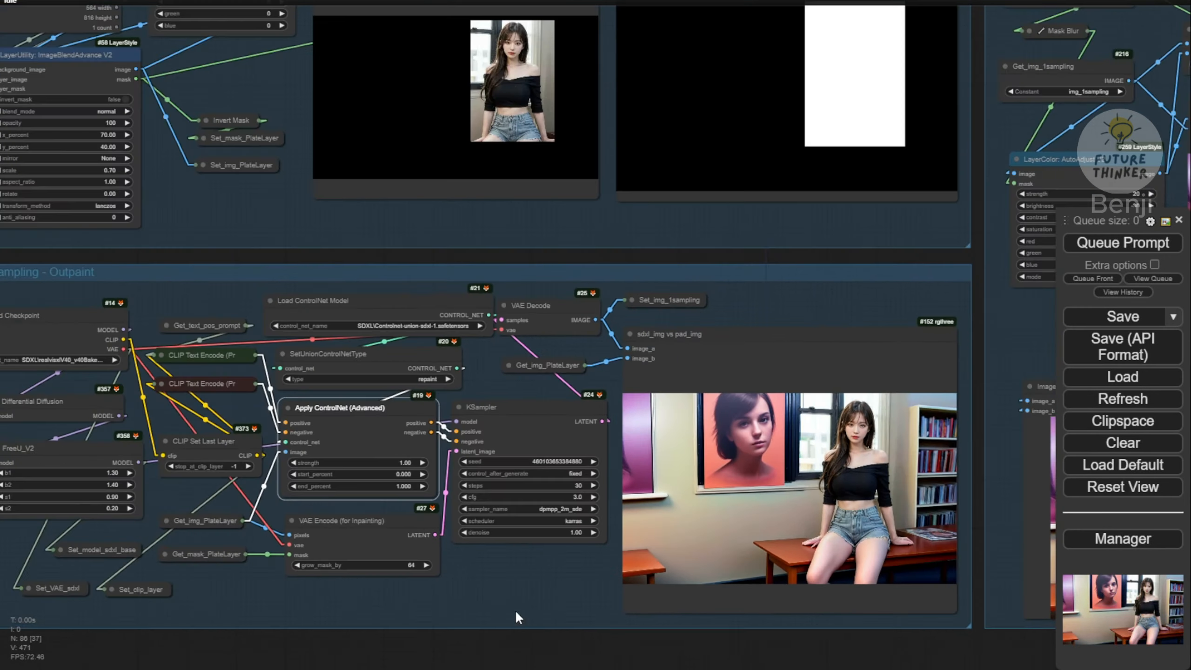
pyautogui.scroll(2, 515, 611)
pyautogui.moveTo(275, 186); pyautogui.dragTo(521, 104)
pyautogui.scroll(-1, 521, 105)
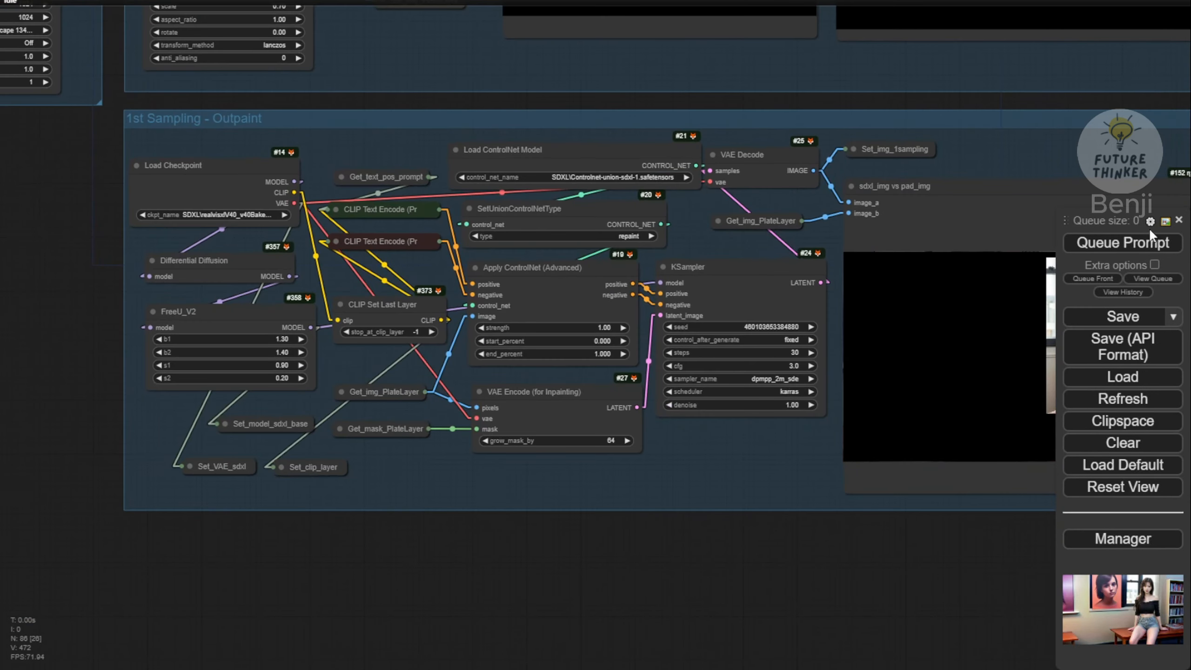
# Try to run the workflow with the Controlnet-union-sdxl-1 model and the repaint control type
pyautogui.click(1130, 243)
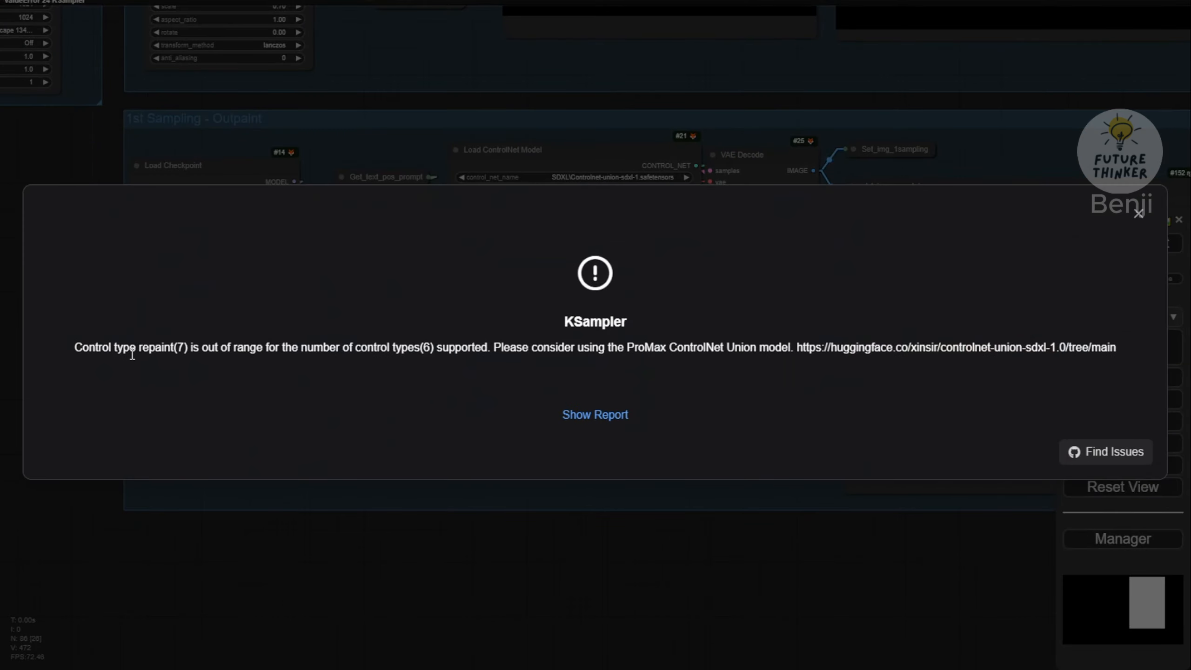
pyautogui.moveTo(82, 350); pyautogui.dragTo(190, 353)
pyautogui.moveTo(556, 345); pyautogui.dragTo(637, 347)
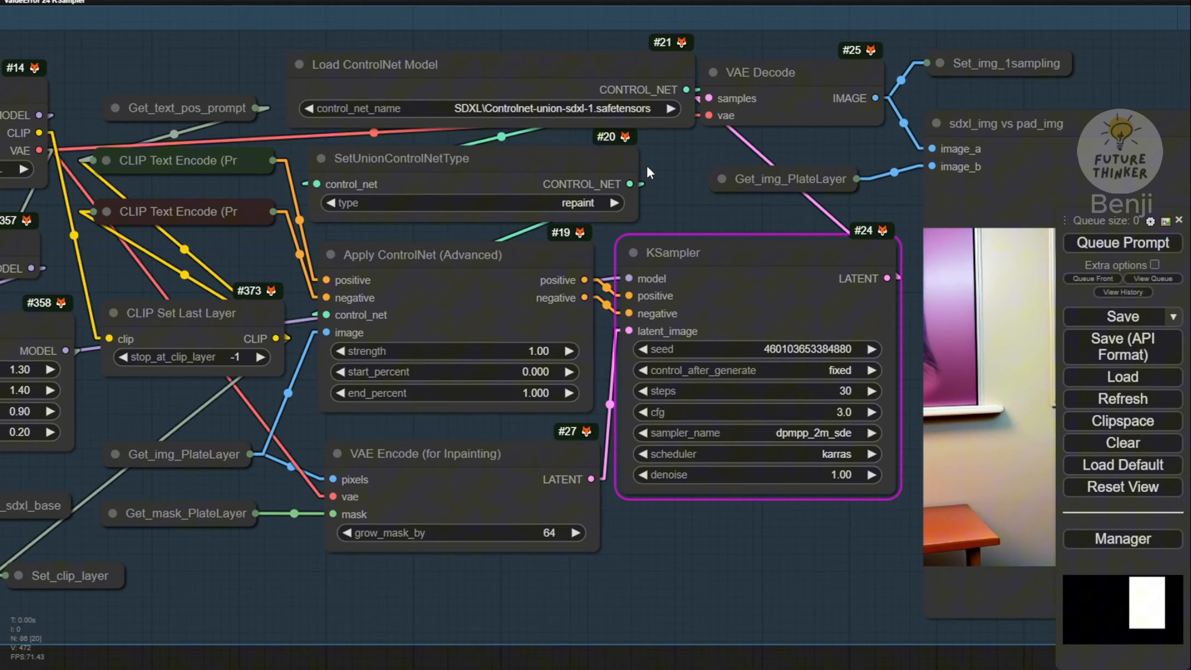
# Keep SetUnionControlNetType on repaint and set the Load ControlNet Model node to SDXL\controlnet-union-sdxl-1-0_promax.safetensors
pyautogui.scroll(5, 648, 171)
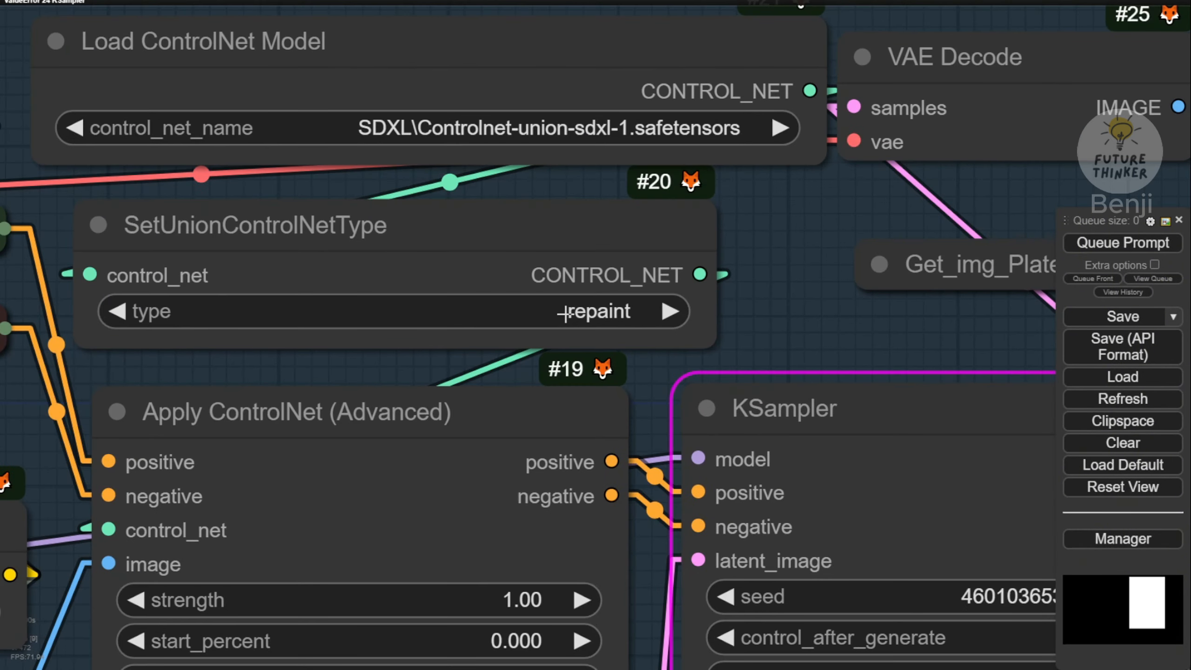
pyautogui.click(560, 311)
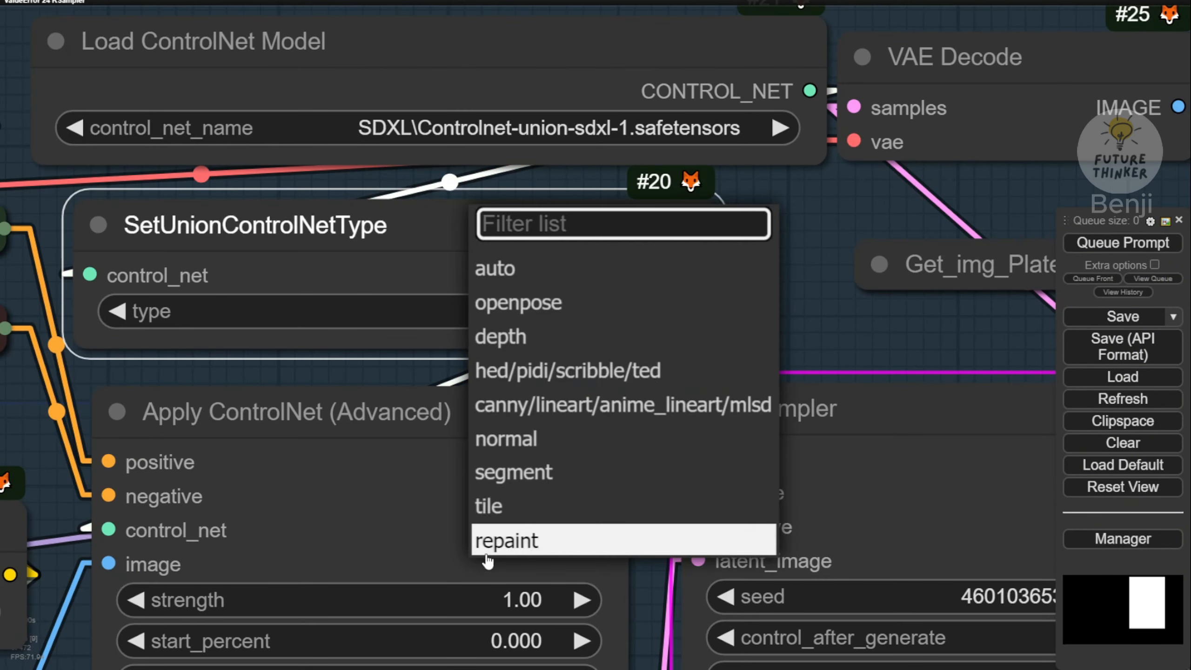
pyautogui.click(511, 540)
pyautogui.click(639, 134)
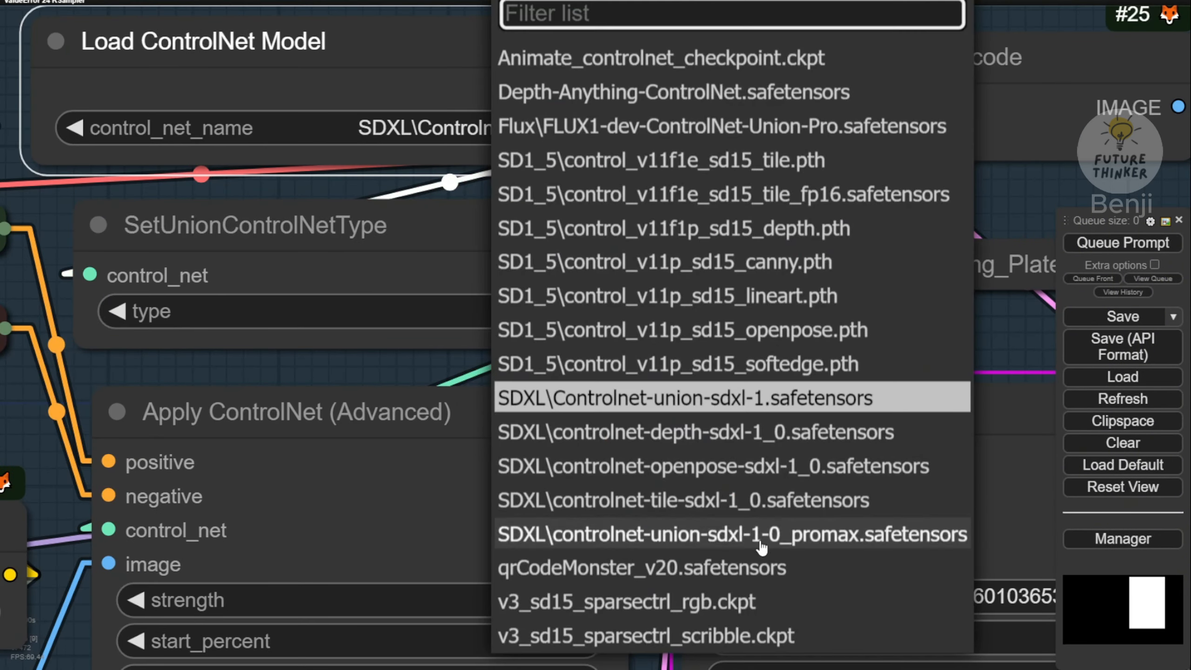
pyautogui.click(793, 544)
# Review the available union control types and examine the VAE Encode (for Inpainting) node's inputs and grow_mask_by setting
pyautogui.click(582, 311)
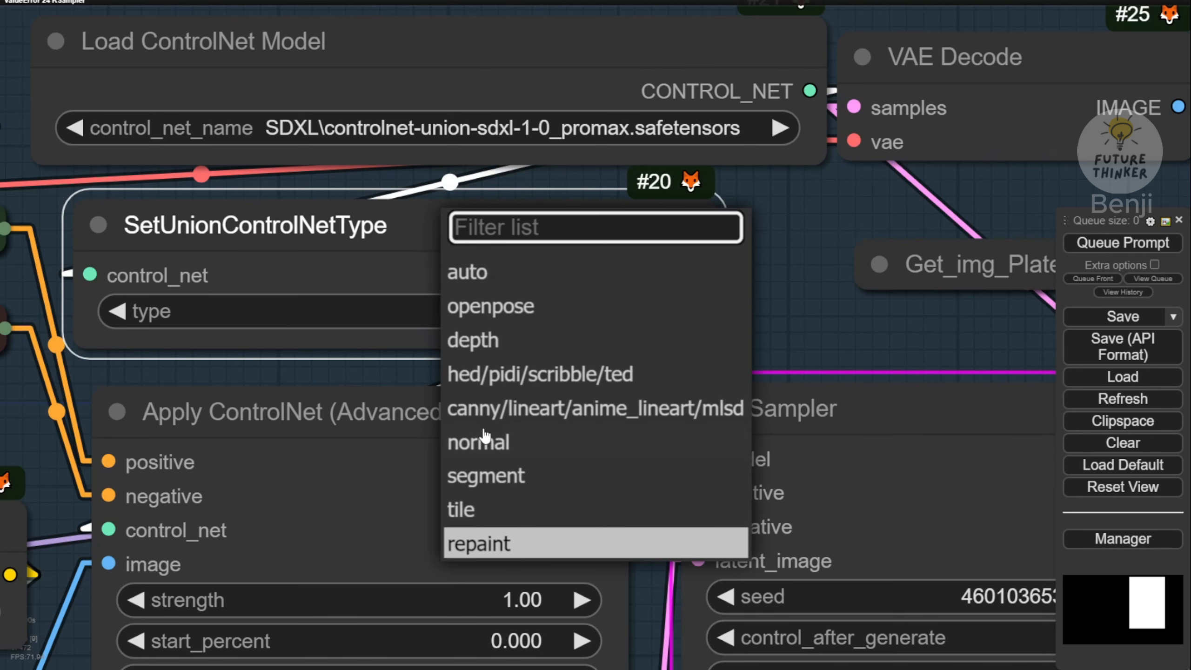
pyautogui.scroll(-4, 759, 311)
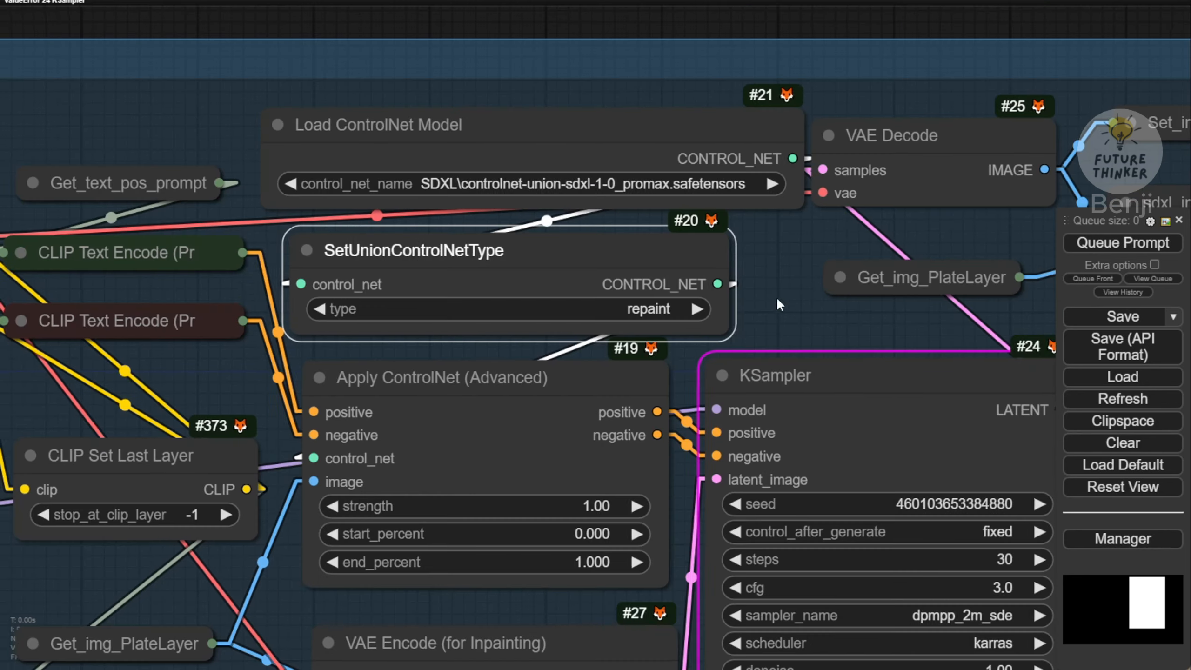
pyautogui.moveTo(774, 302); pyautogui.dragTo(825, 222)
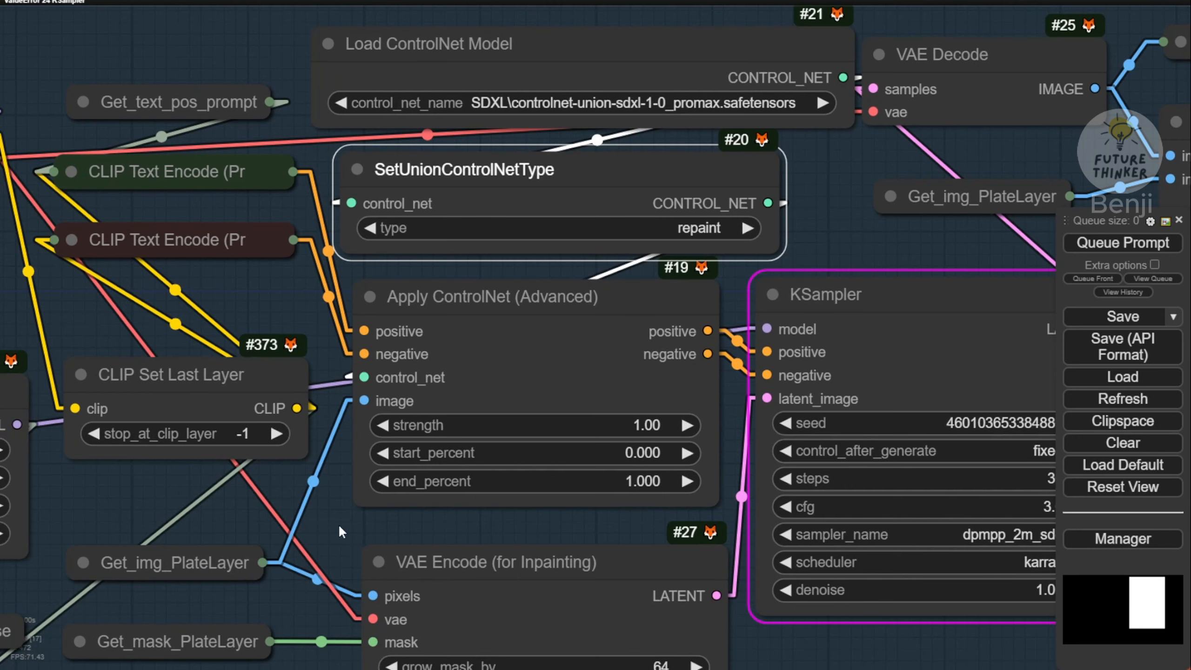
pyautogui.moveTo(339, 523); pyautogui.dragTo(267, 246)
pyautogui.scroll(5, 412, 293)
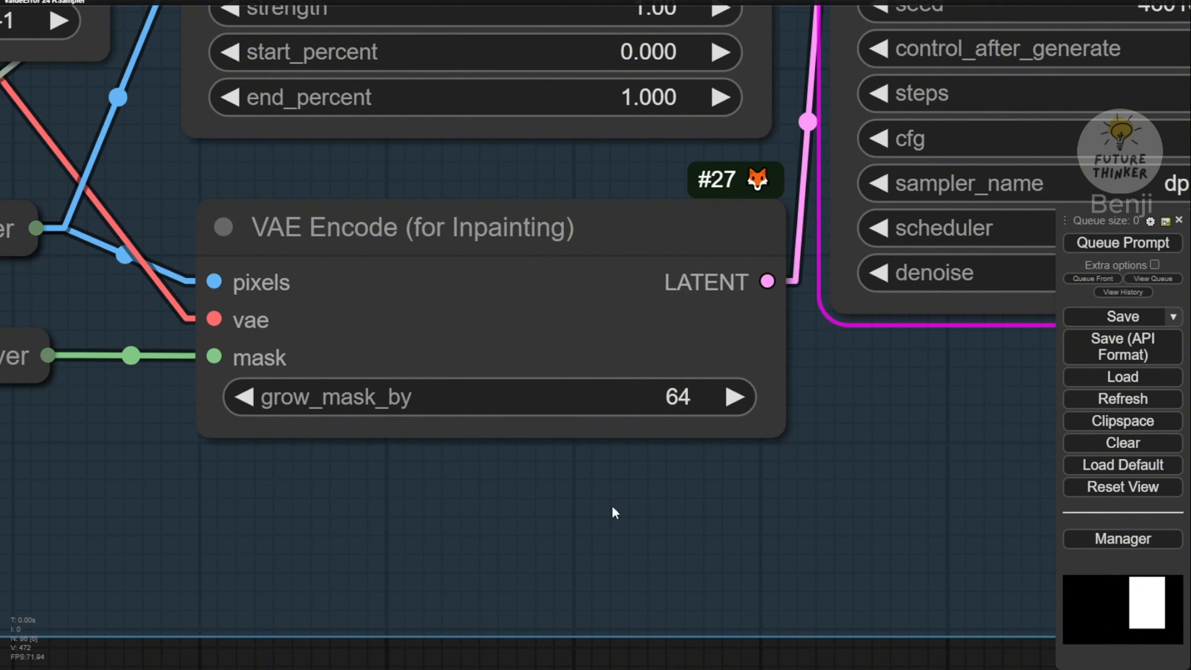
pyautogui.scroll(-2, 616, 490)
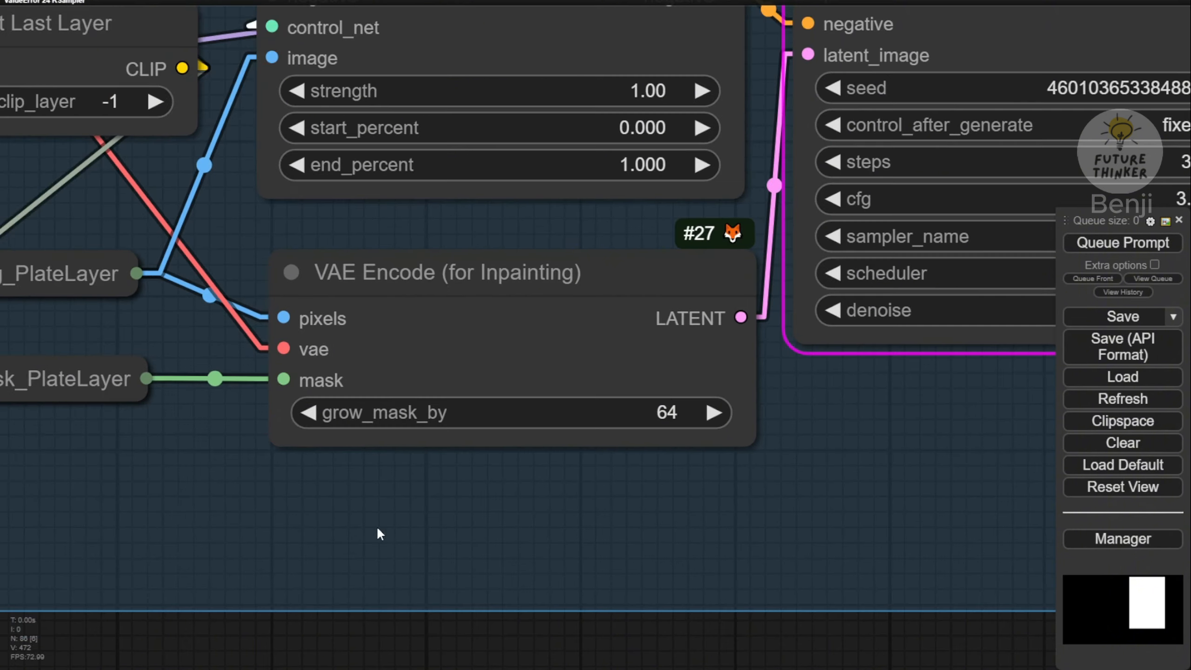
# Review the Input Setting group's source image, prompt and CR Aspect Ratio, and the Set Image Location group's placed image and mask previews
pyautogui.moveTo(378, 533); pyautogui.dragTo(522, 559)
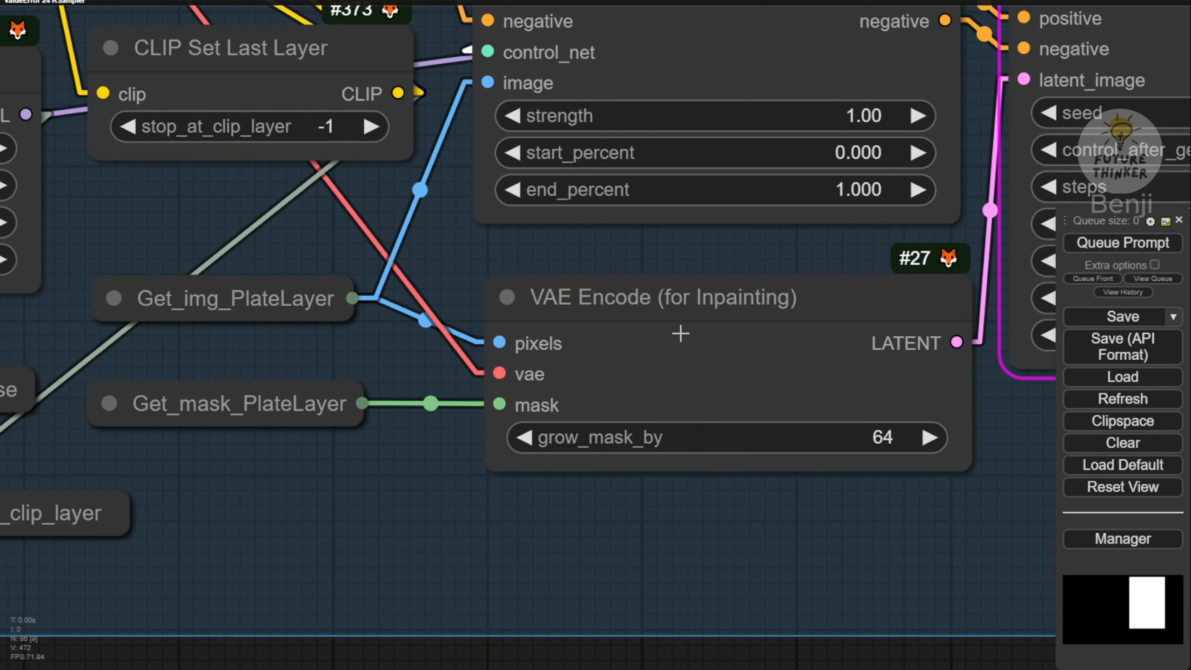
pyautogui.scroll(-4, 658, 411)
pyautogui.scroll(-3, 508, 467)
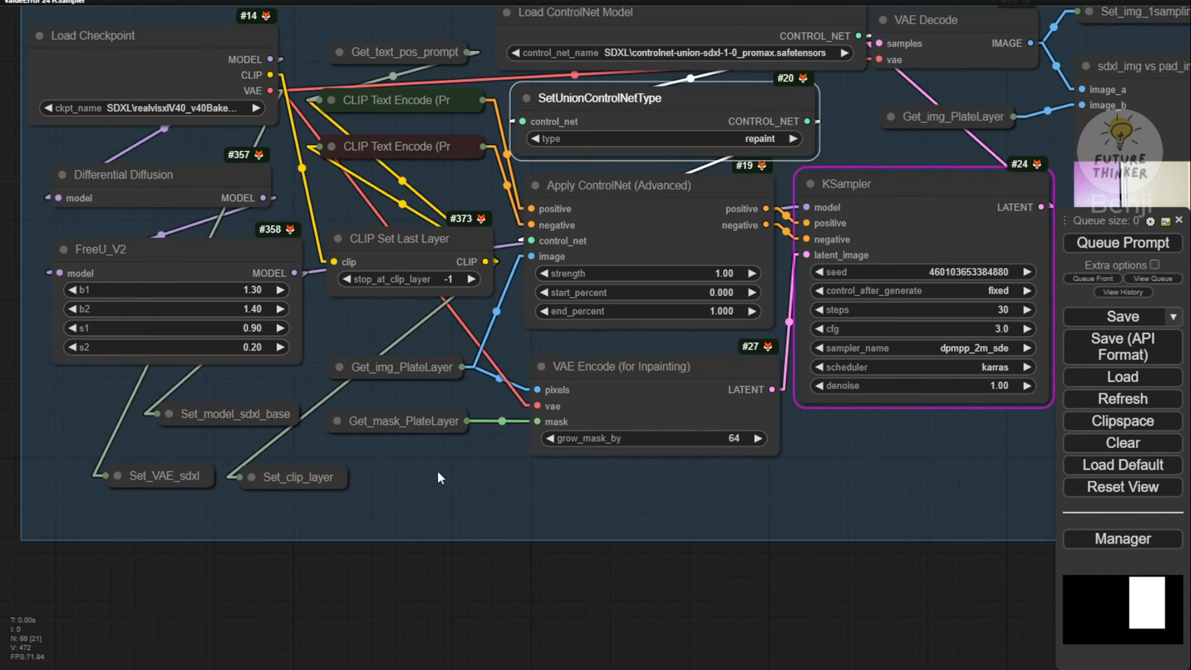
pyautogui.moveTo(437, 472); pyautogui.dragTo(820, 643)
pyautogui.scroll(-5, 270, 350)
pyautogui.moveTo(215, 344); pyautogui.dragTo(539, 654)
pyautogui.scroll(5, 439, 468)
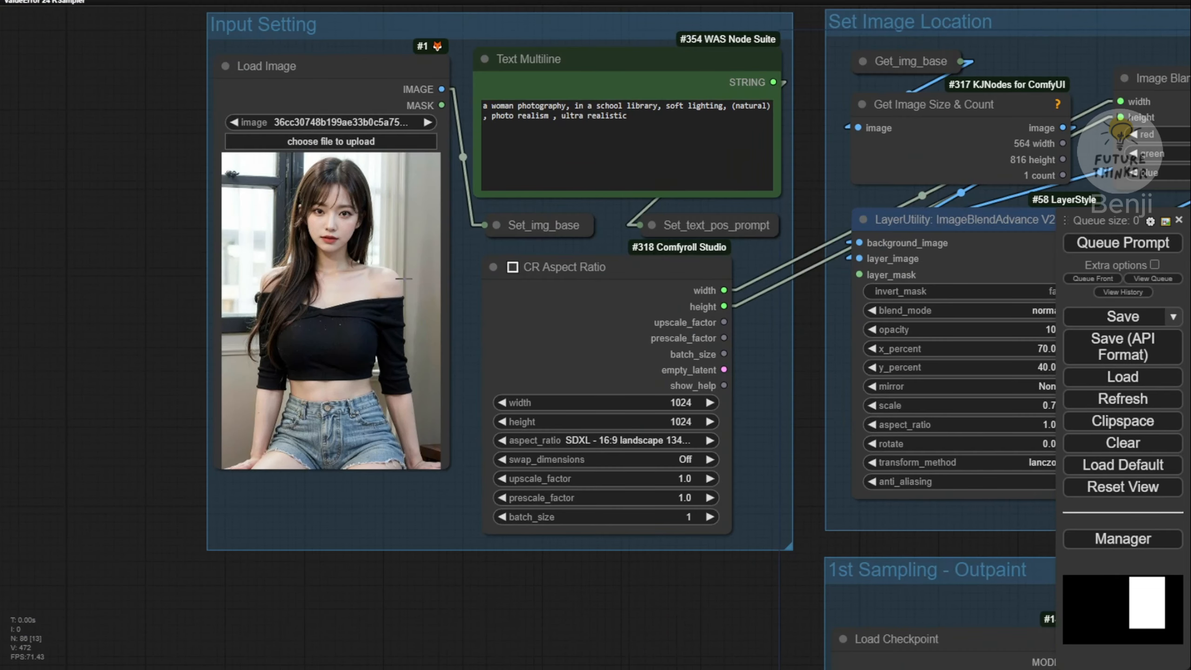
pyautogui.scroll(2, 389, 435)
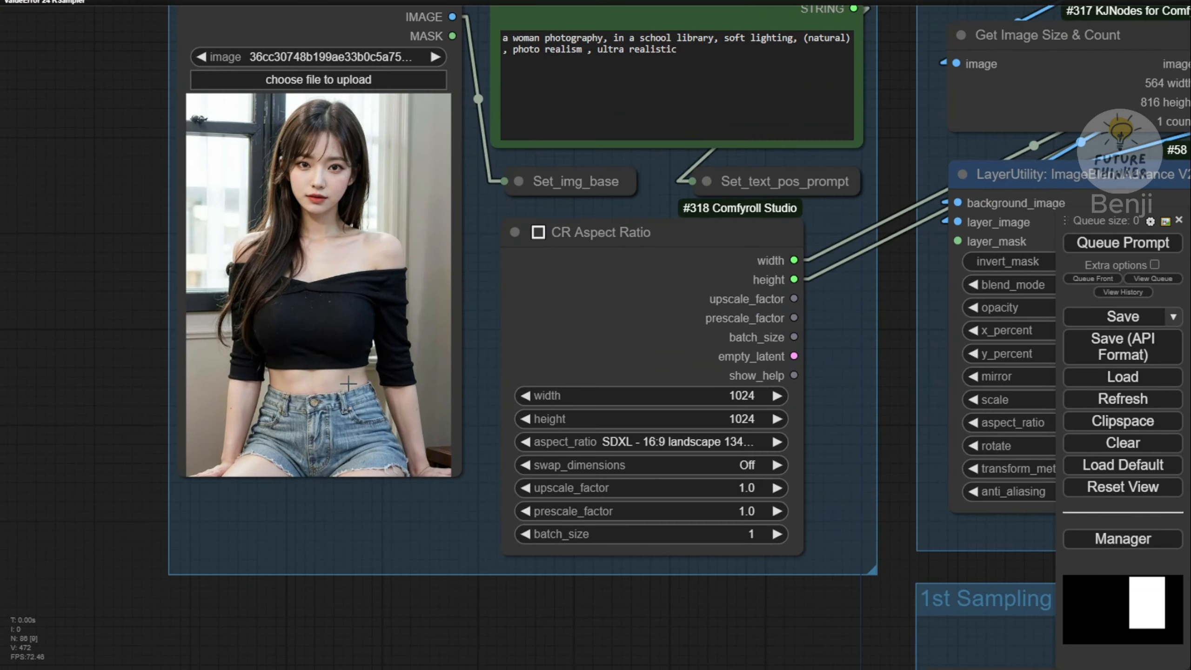
pyautogui.scroll(-3, 318, 592)
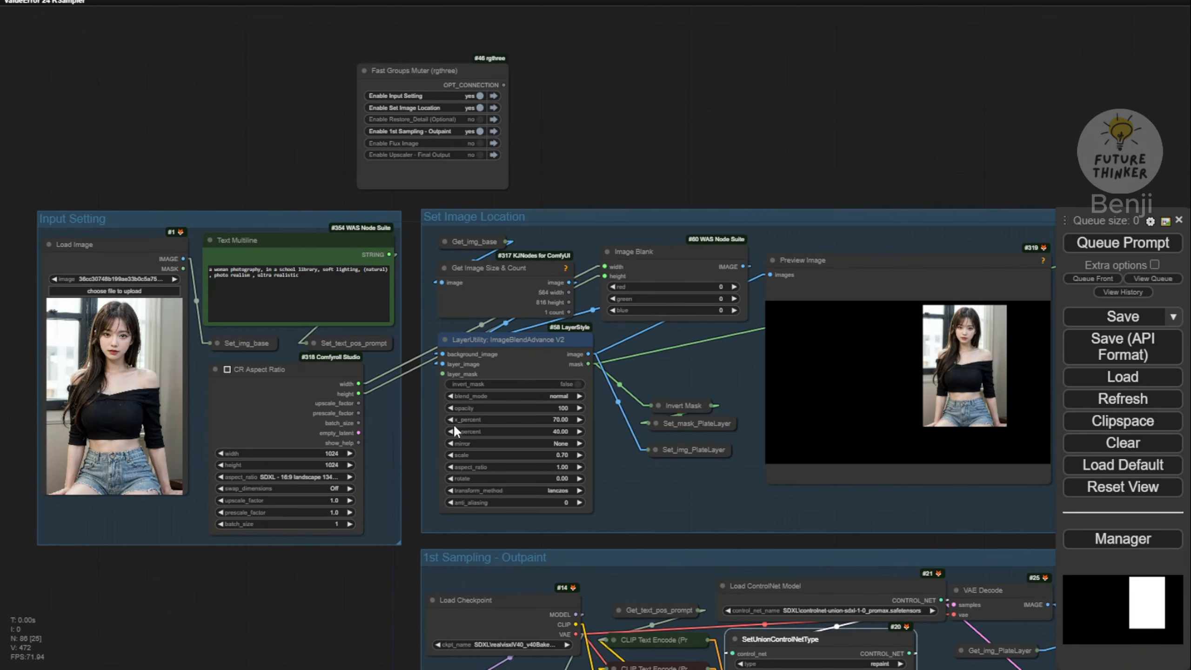
pyautogui.moveTo(712, 129); pyautogui.dragTo(494, 101)
pyautogui.scroll(8, 298, 293)
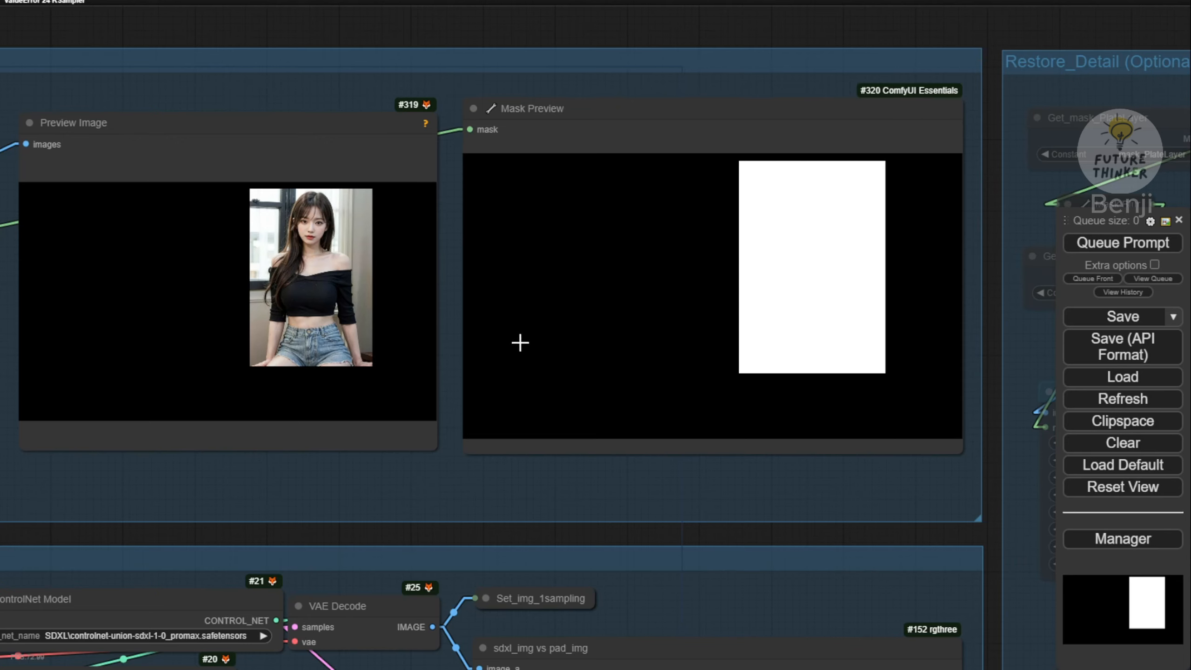
pyautogui.scroll(-2, 472, 435)
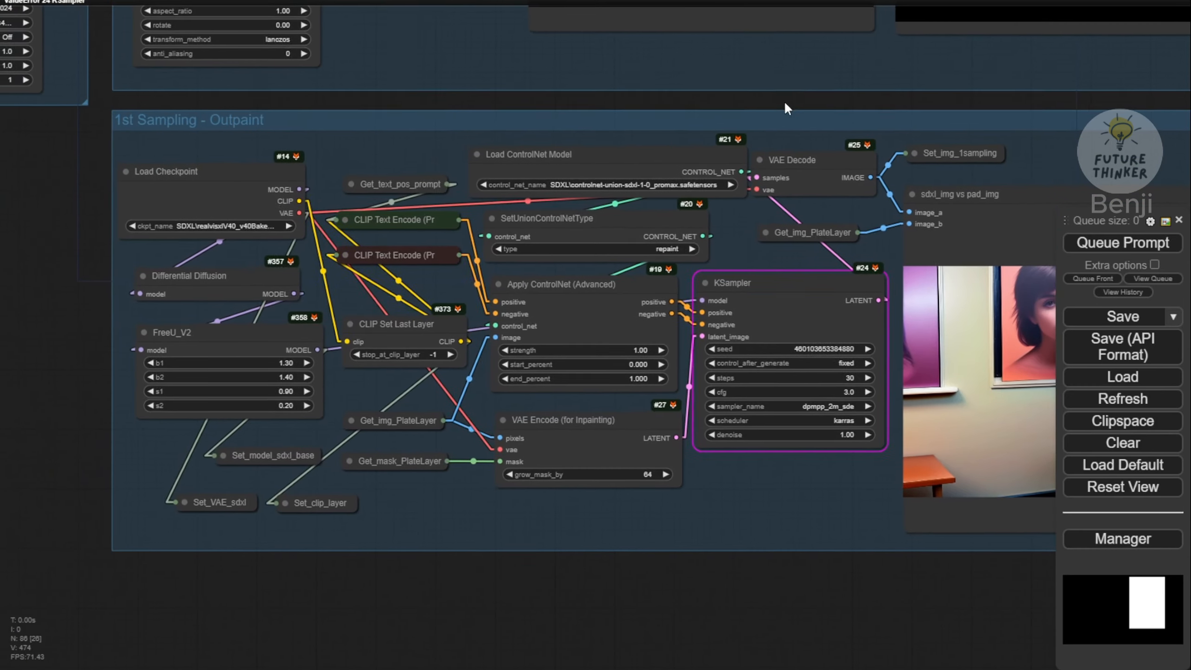
# Move the Load Checkpoint node up within the 1st Sampling - Outpaint group and widen it to show more of the checkpoint name
pyautogui.scroll(5, 248, 246)
pyautogui.moveTo(236, 269); pyautogui.dragTo(390, 269)
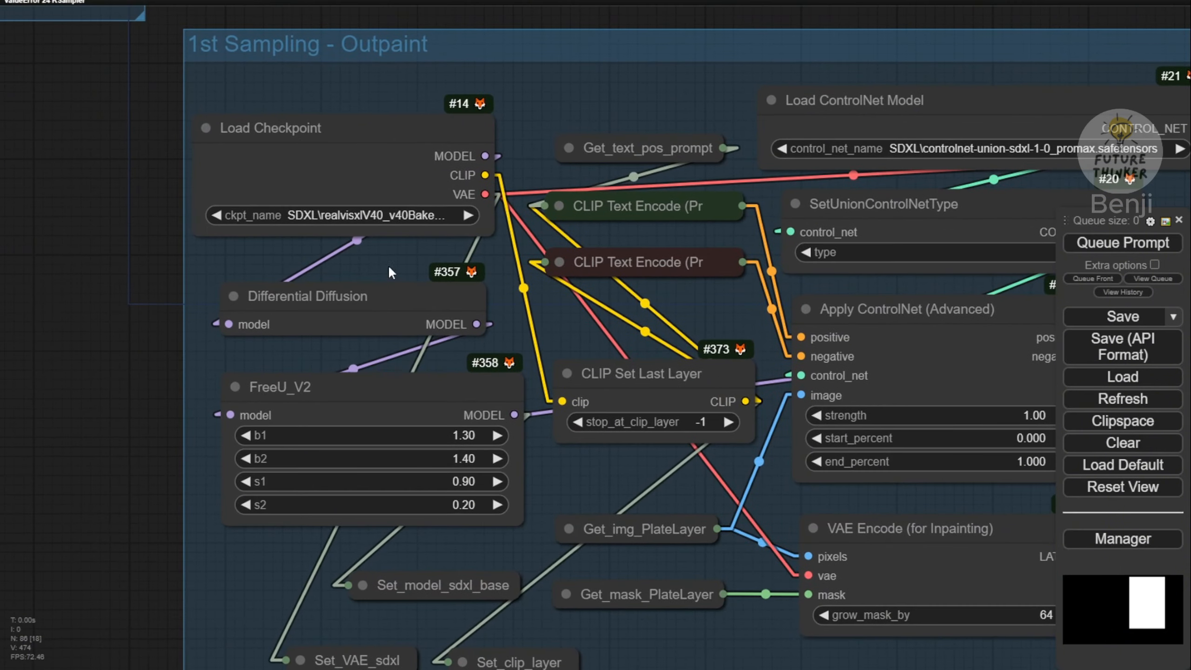
pyautogui.moveTo(427, 131); pyautogui.dragTo(431, 93)
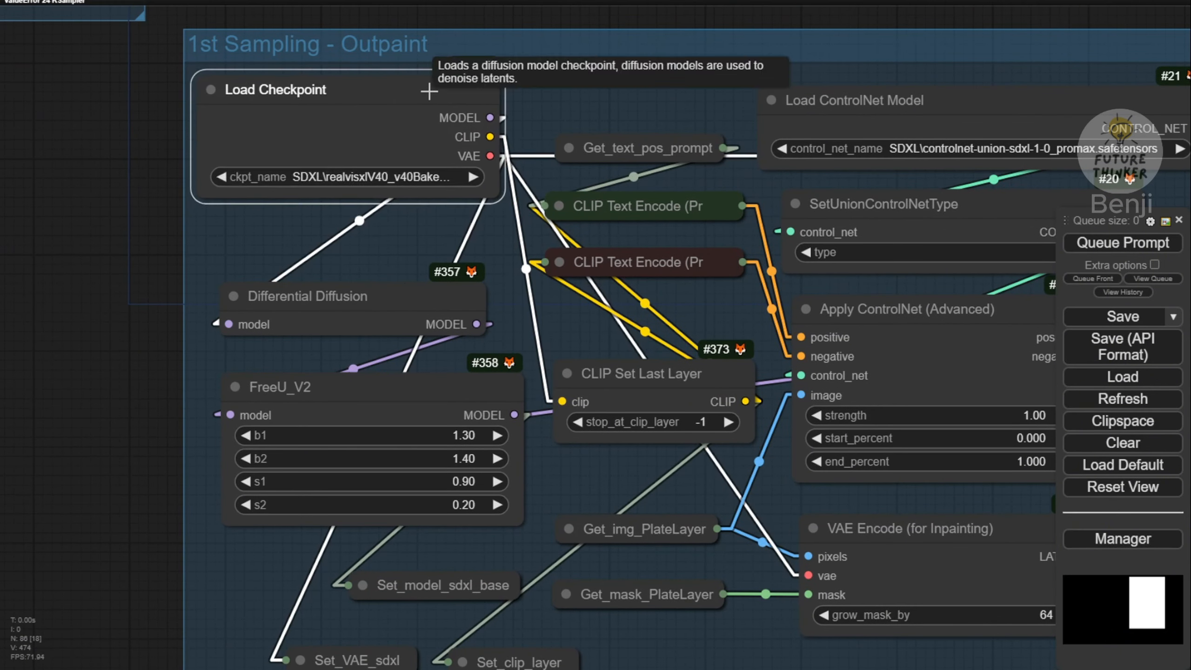
pyautogui.moveTo(498, 189); pyautogui.dragTo(541, 180)
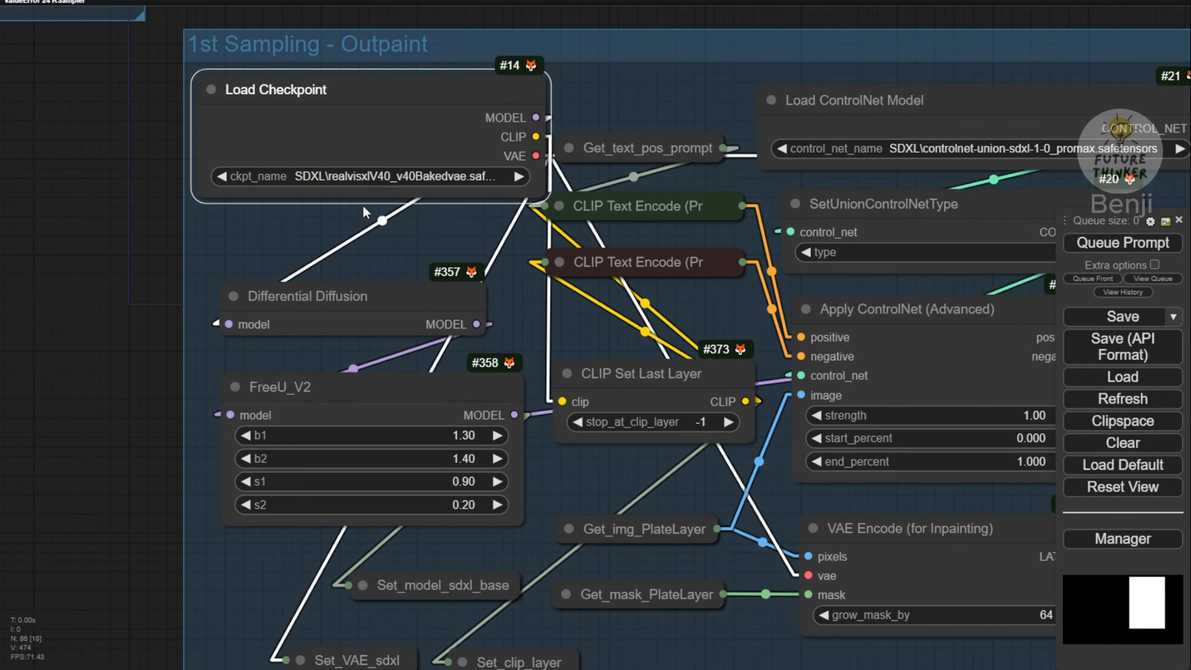
pyautogui.scroll(4, 363, 206)
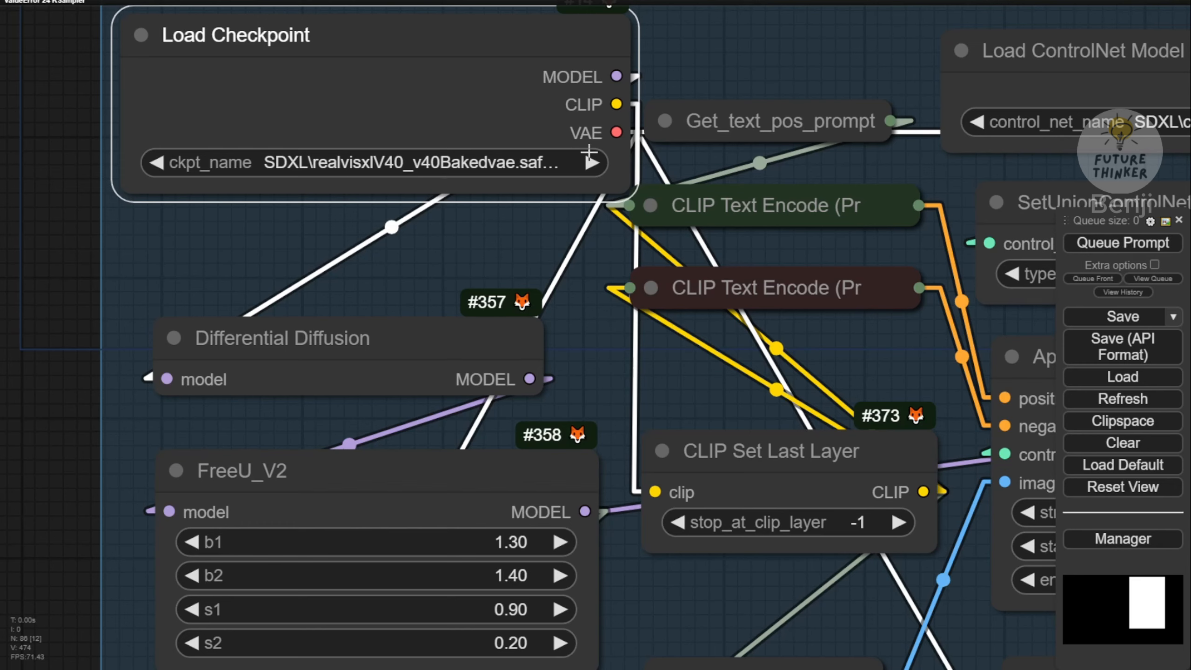
pyautogui.moveTo(630, 188); pyautogui.dragTo(580, 187)
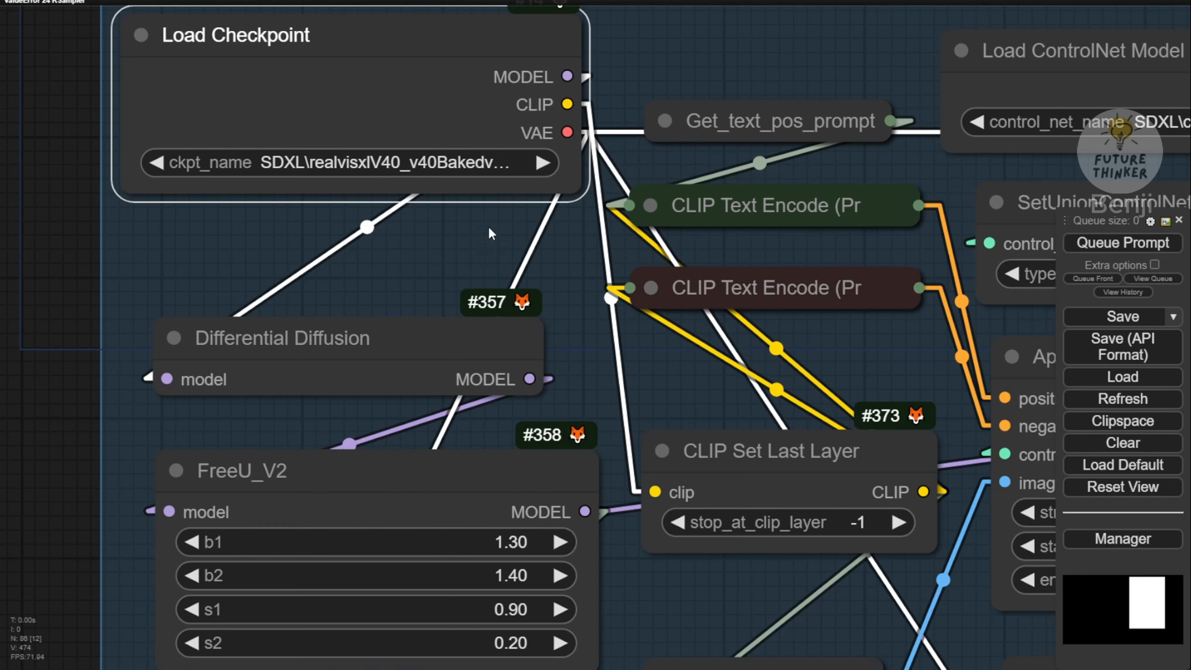
# Examine the Differential Diffusion node's model connections and the VAE Encode (for Inpainting) node's image, vae and mask inputs
pyautogui.scroll(-4, 488, 225)
pyautogui.moveTo(415, 148); pyautogui.dragTo(532, 236)
pyautogui.moveTo(589, 354); pyautogui.dragTo(577, 204)
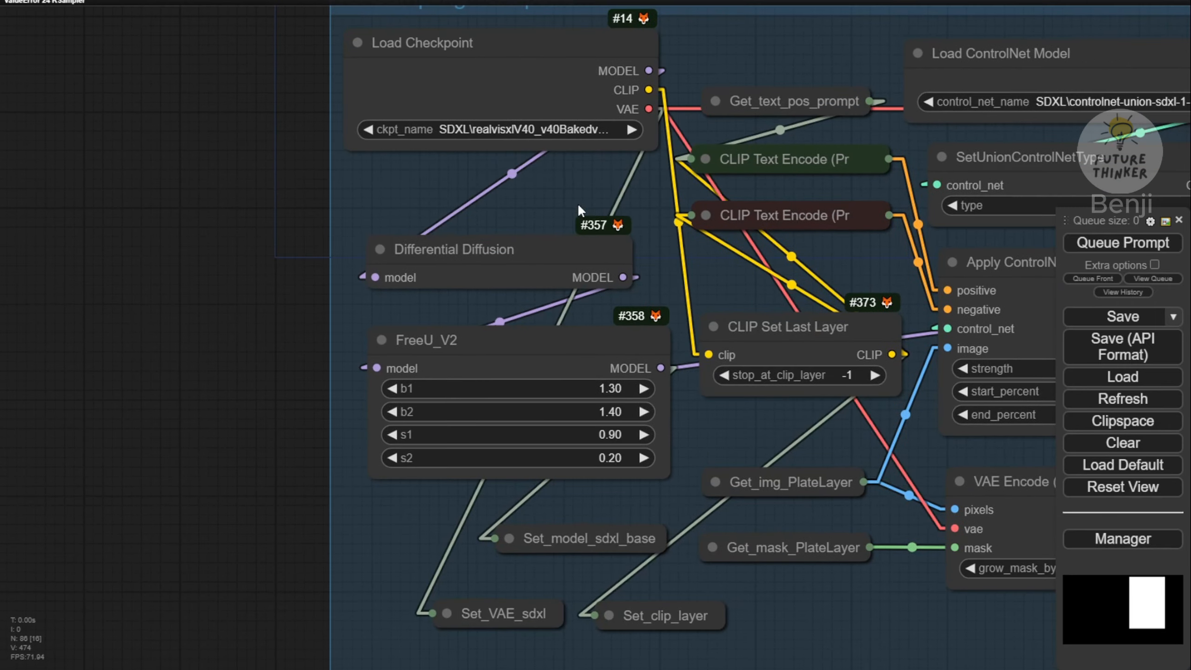
pyautogui.scroll(7, 536, 233)
pyautogui.click(359, 261)
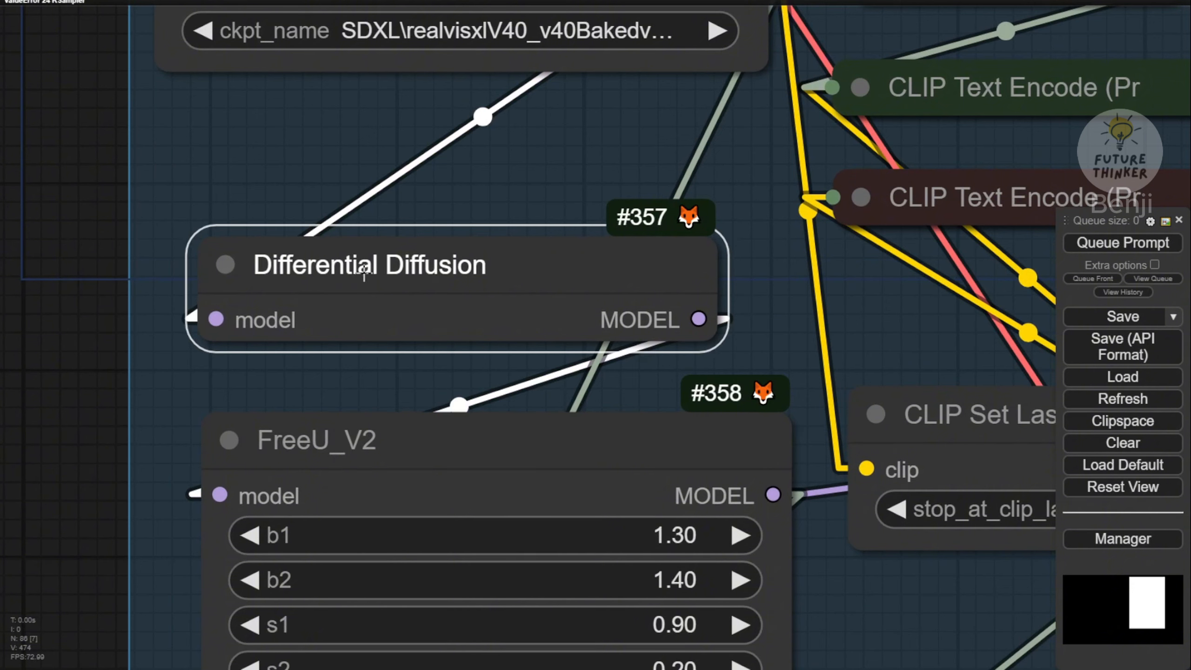
pyautogui.scroll(-3, 505, 266)
pyautogui.moveTo(788, 525); pyautogui.dragTo(393, 216)
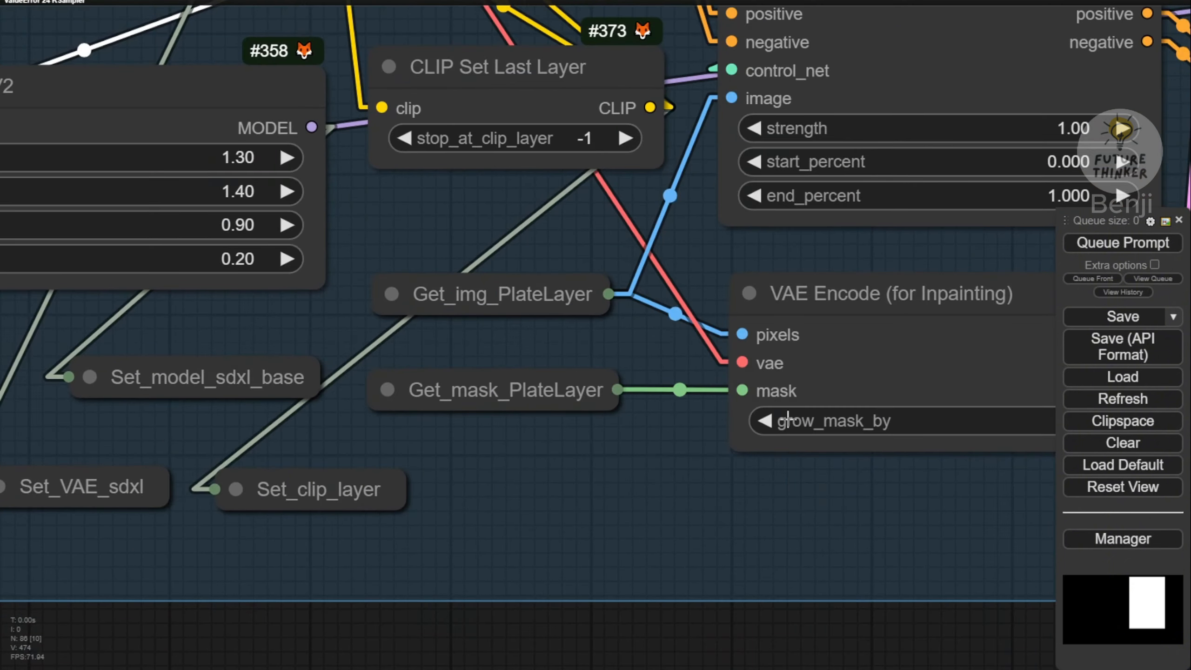
pyautogui.moveTo(820, 495); pyautogui.dragTo(545, 513)
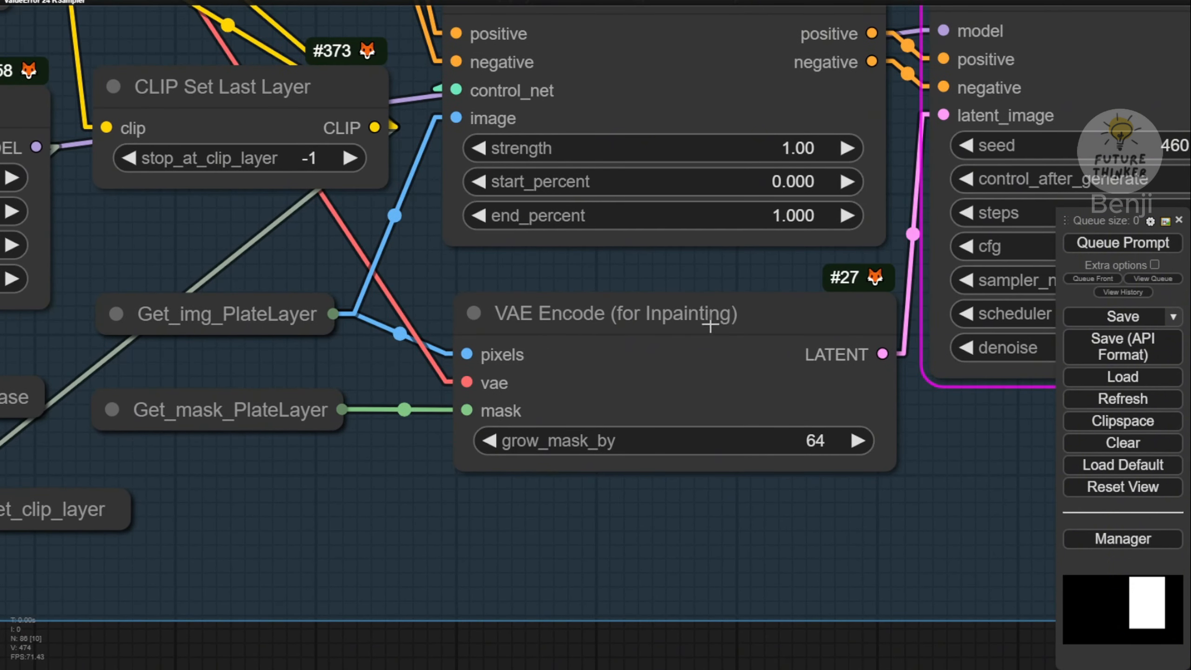
pyautogui.moveTo(713, 328)
pyautogui.mouseDown()
pyautogui.moveTo(659, 304)
pyautogui.moveTo(699, 320)
pyautogui.mouseUp()
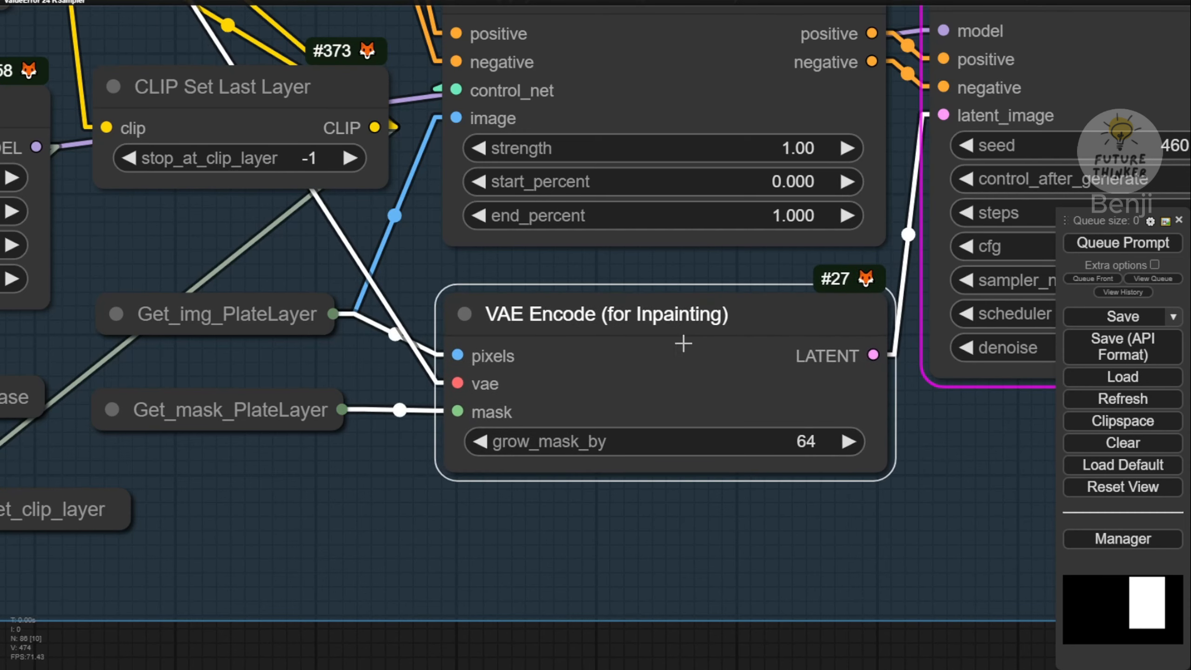
# Trace how Differential Diffusion pairs with VAE Encode (for Inpainting), and inspect the FreeU_V2 node's b1, b2, s1 and s2 settings
pyautogui.scroll(-6, 285, 539)
pyautogui.scroll(2, 284, 539)
pyautogui.moveTo(285, 538); pyautogui.dragTo(678, 596)
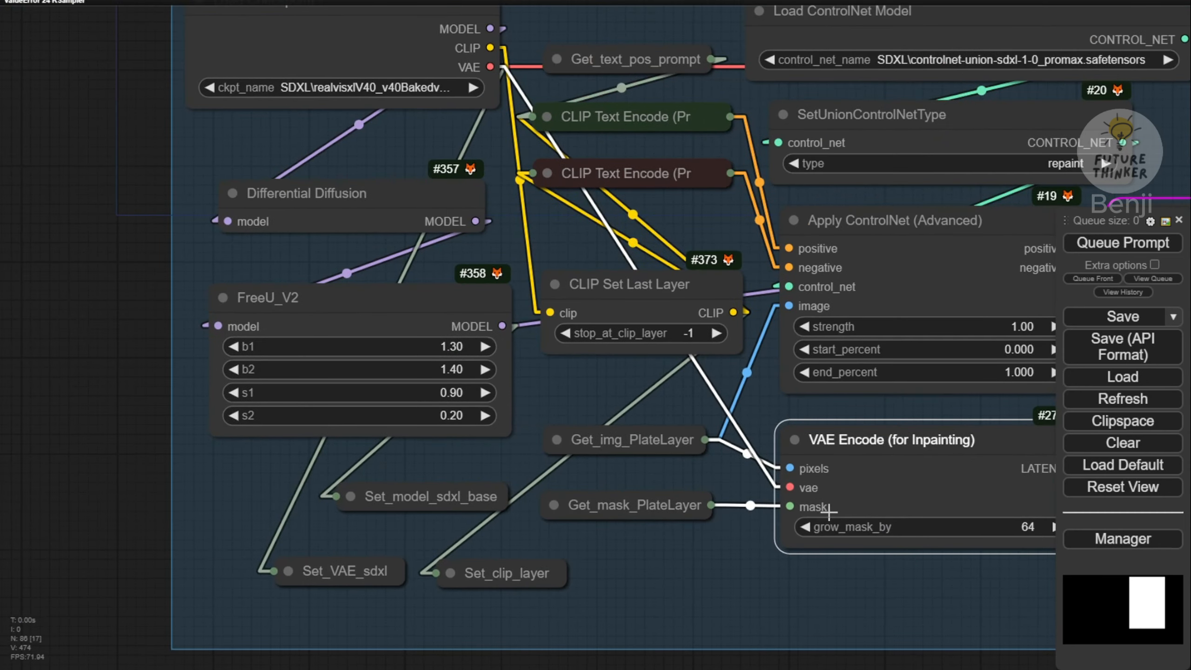
pyautogui.click(357, 211)
pyautogui.click(863, 459)
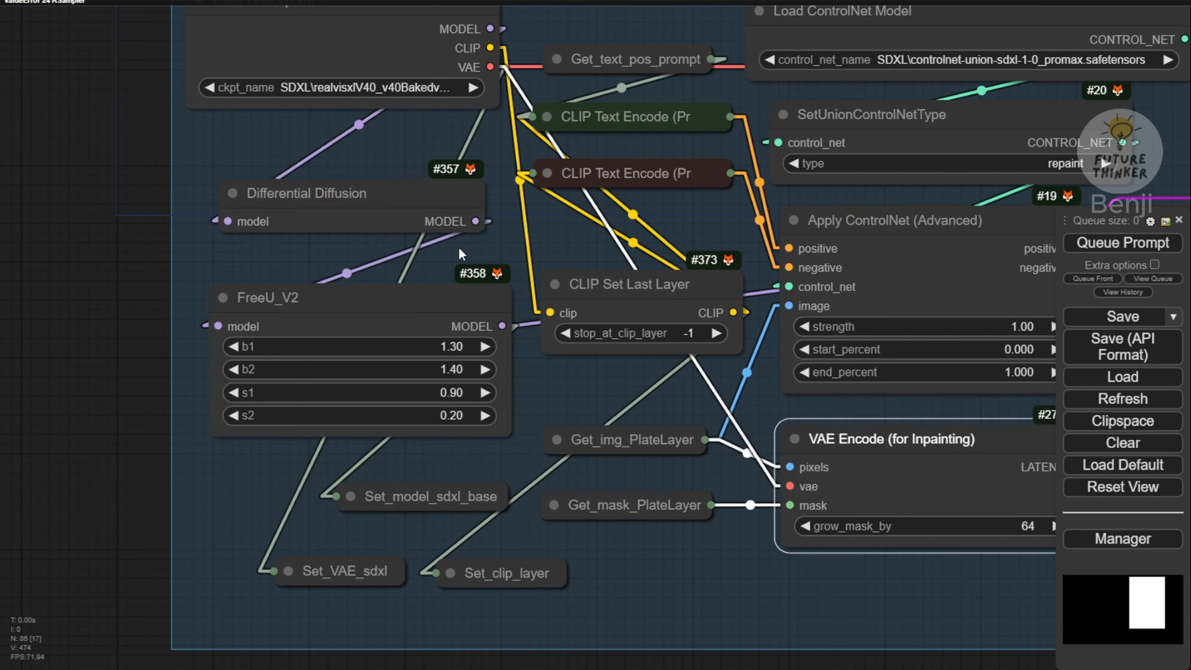
pyautogui.click(375, 186)
pyautogui.click(835, 442)
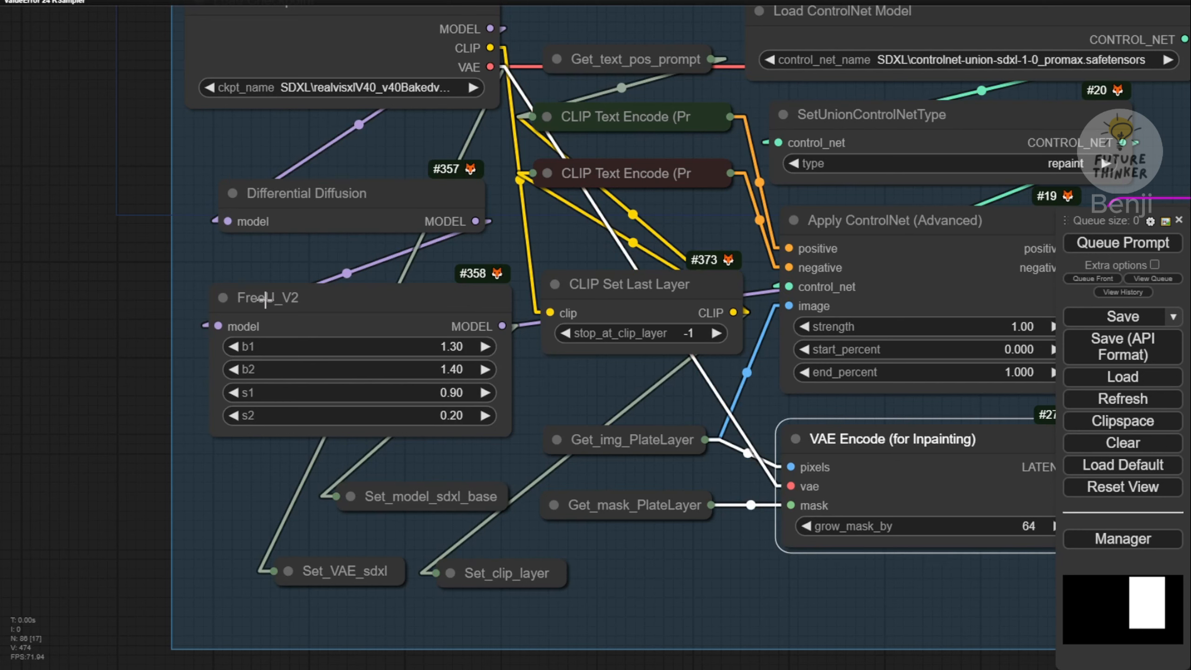
pyautogui.scroll(3, 284, 291)
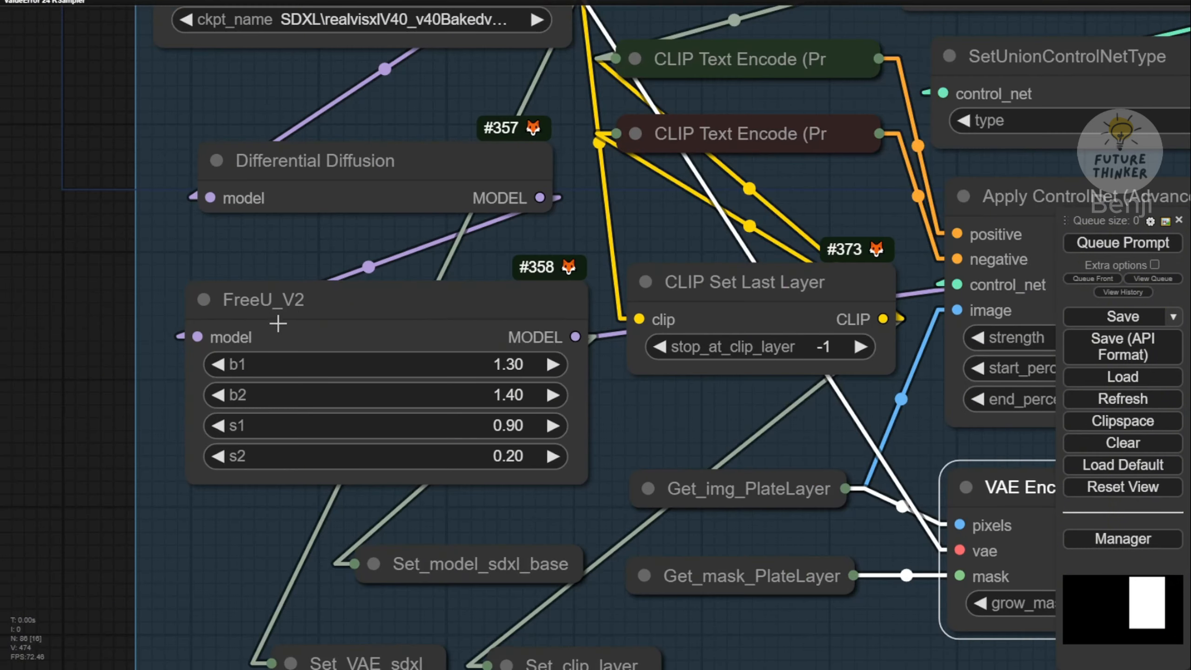
pyautogui.click(488, 340)
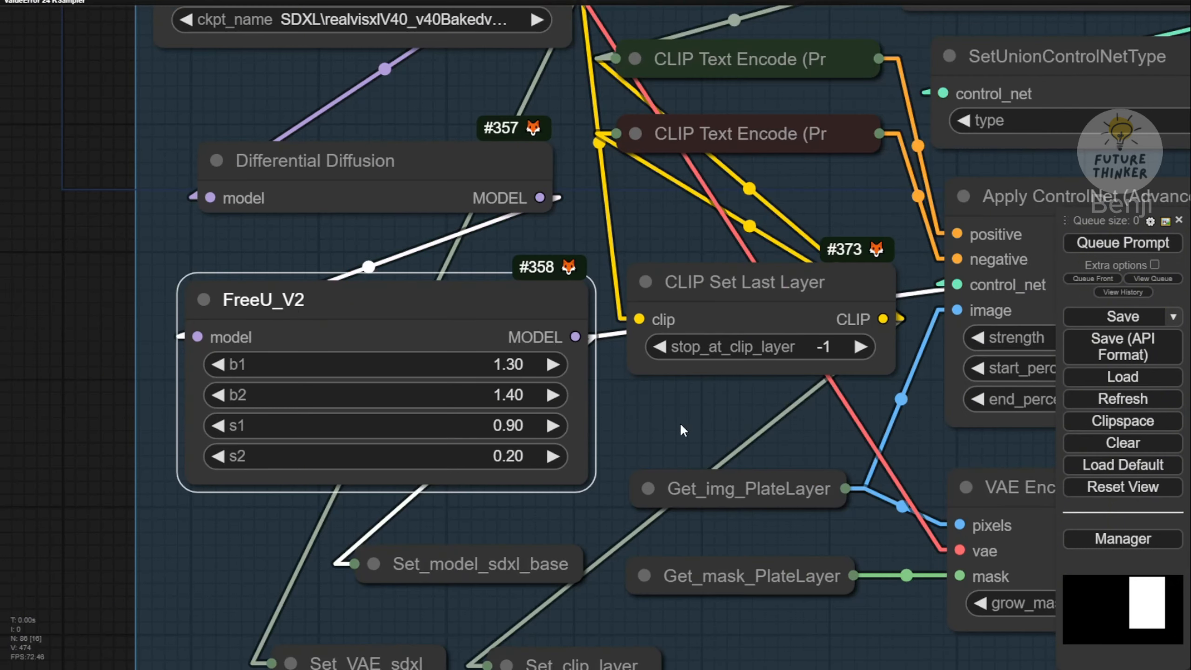
# Expand and widen the Get_mask_PlateLayer node to read its Constant, and check the mask's source in the Set Image Location group
pyautogui.moveTo(682, 429); pyautogui.dragTo(370, 274)
pyautogui.click(335, 422)
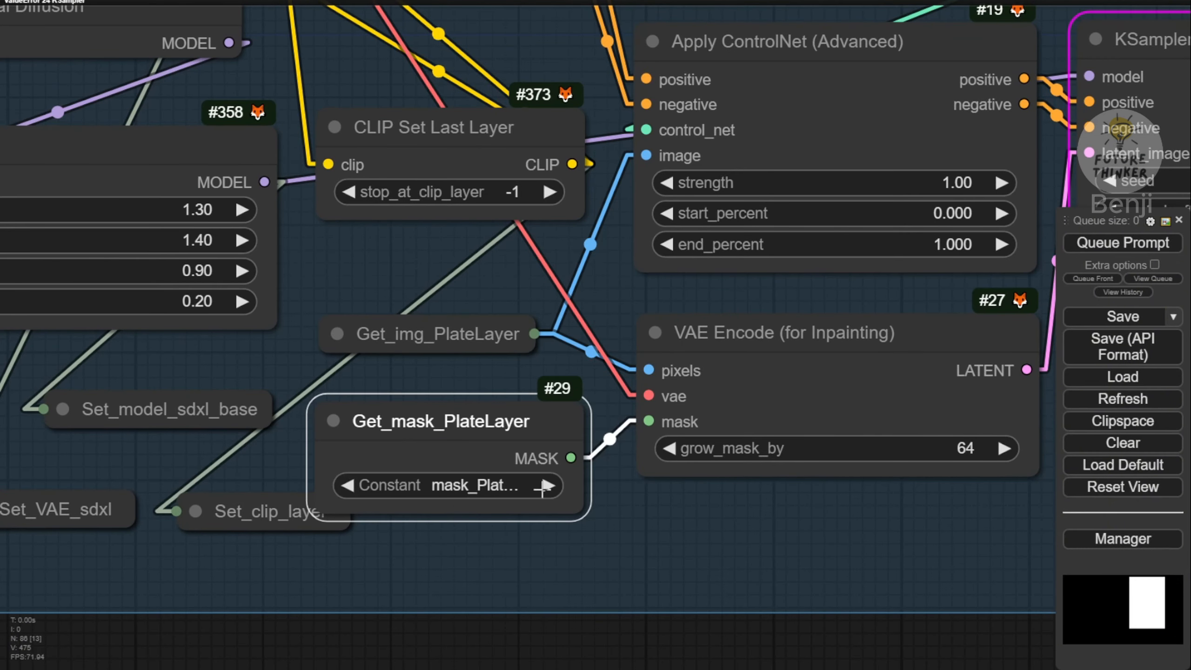
pyautogui.moveTo(573, 506); pyautogui.dragTo(666, 487)
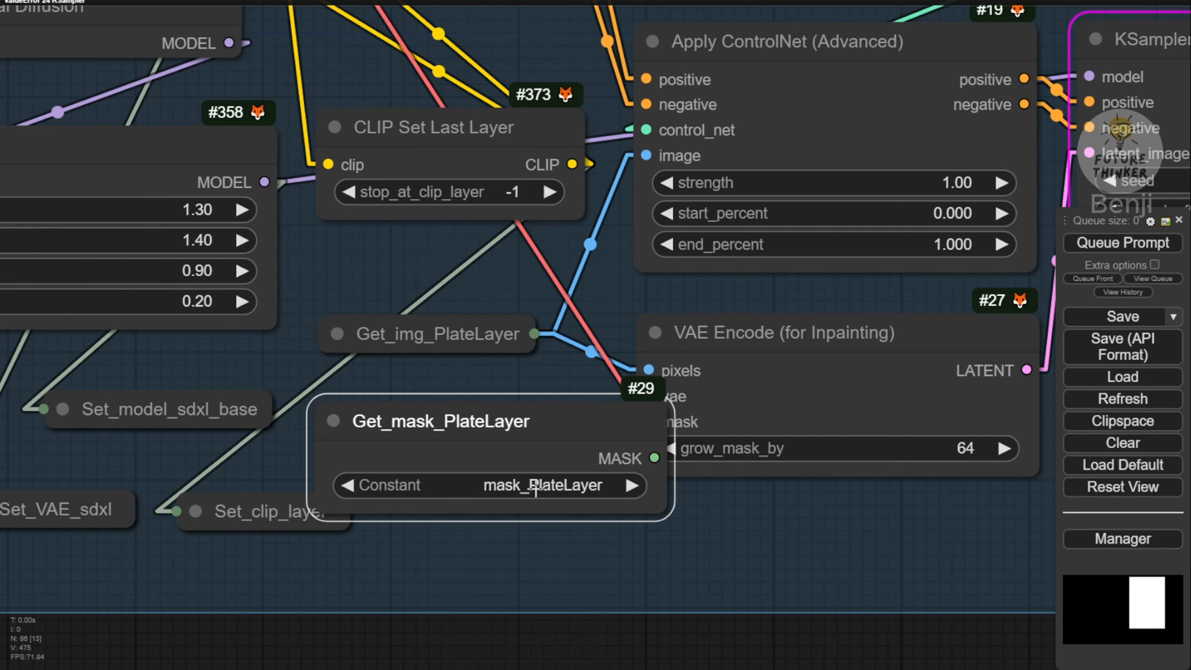
pyautogui.scroll(1, 551, 496)
pyautogui.scroll(-4, 831, 514)
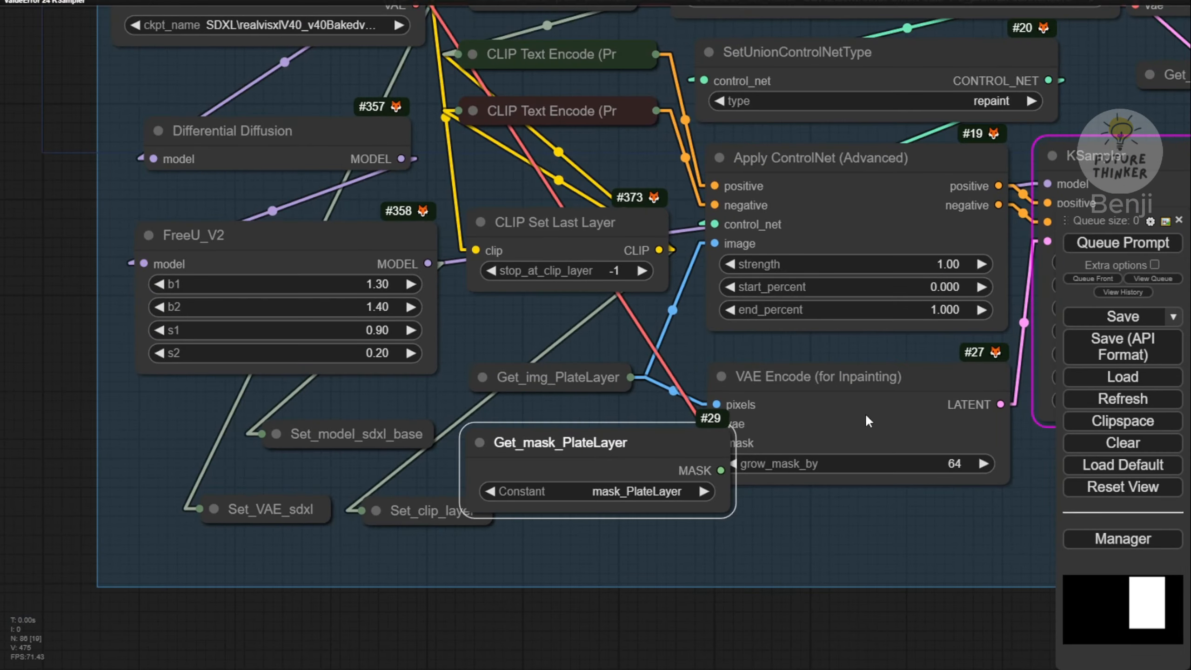
pyautogui.moveTo(1079, 61); pyautogui.dragTo(524, 501)
pyautogui.scroll(-5, 695, 323)
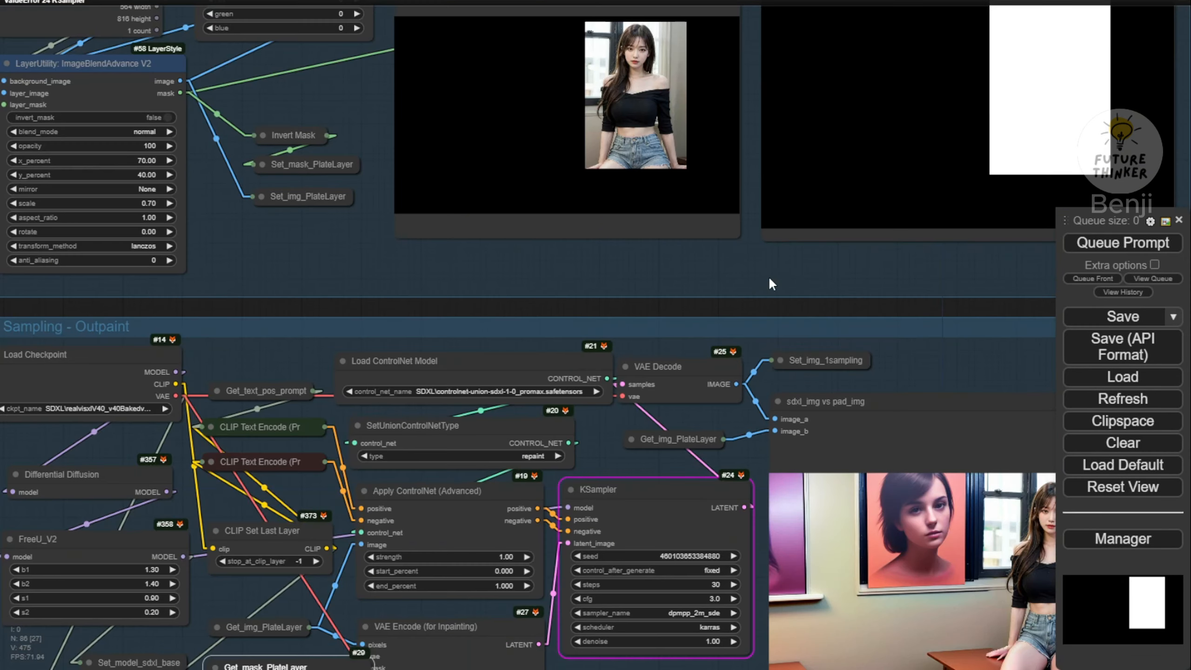
pyautogui.moveTo(769, 279); pyautogui.dragTo(446, 482)
pyautogui.scroll(4, 439, 214)
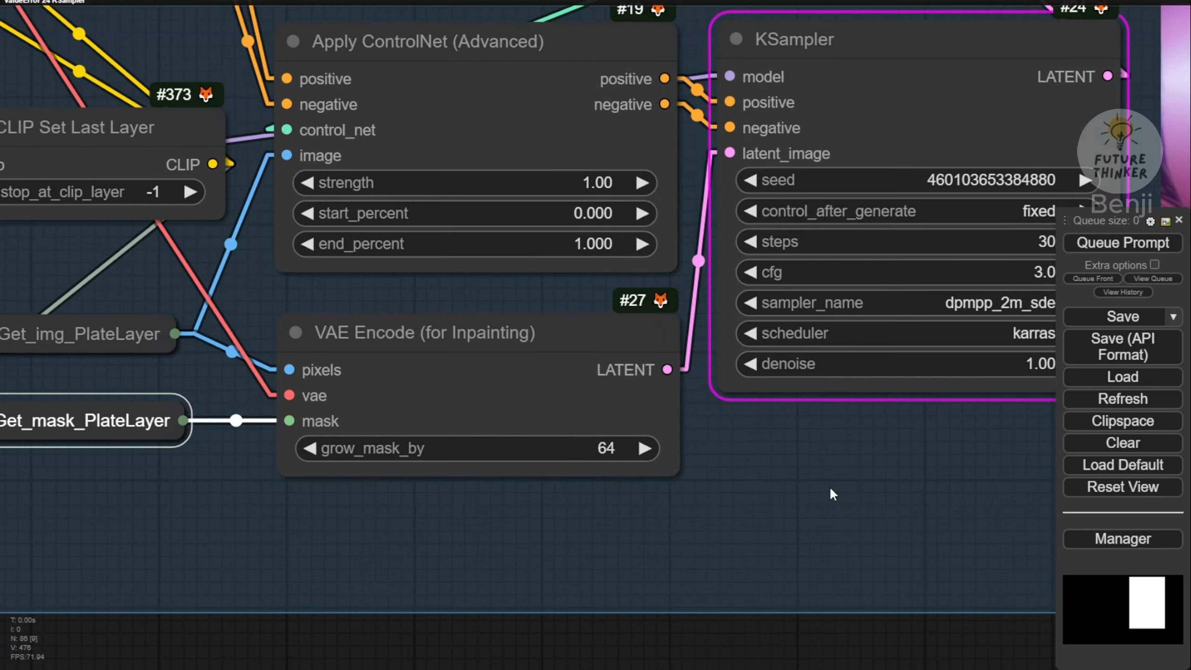
# Examine the Image Comparer's VAE Decode and Get_img_PlateLayer inputs, and the padded source image in the Preview Image node
pyautogui.moveTo(830, 487); pyautogui.dragTo(514, 567)
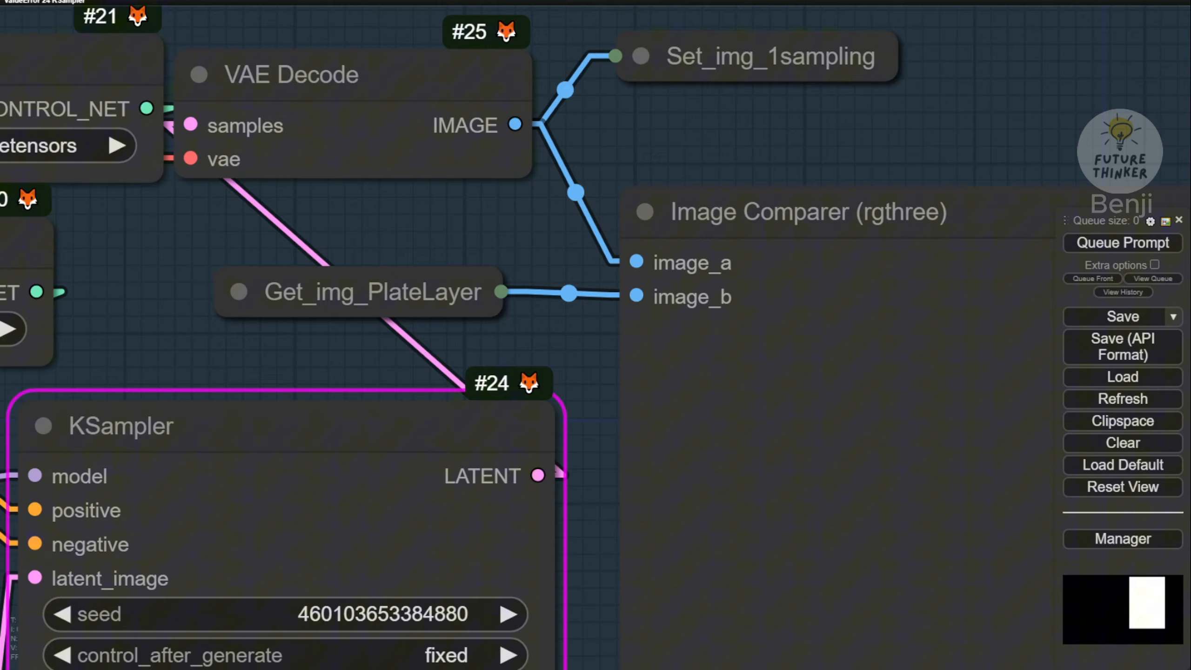
pyautogui.moveTo(813, 262); pyautogui.dragTo(609, 252)
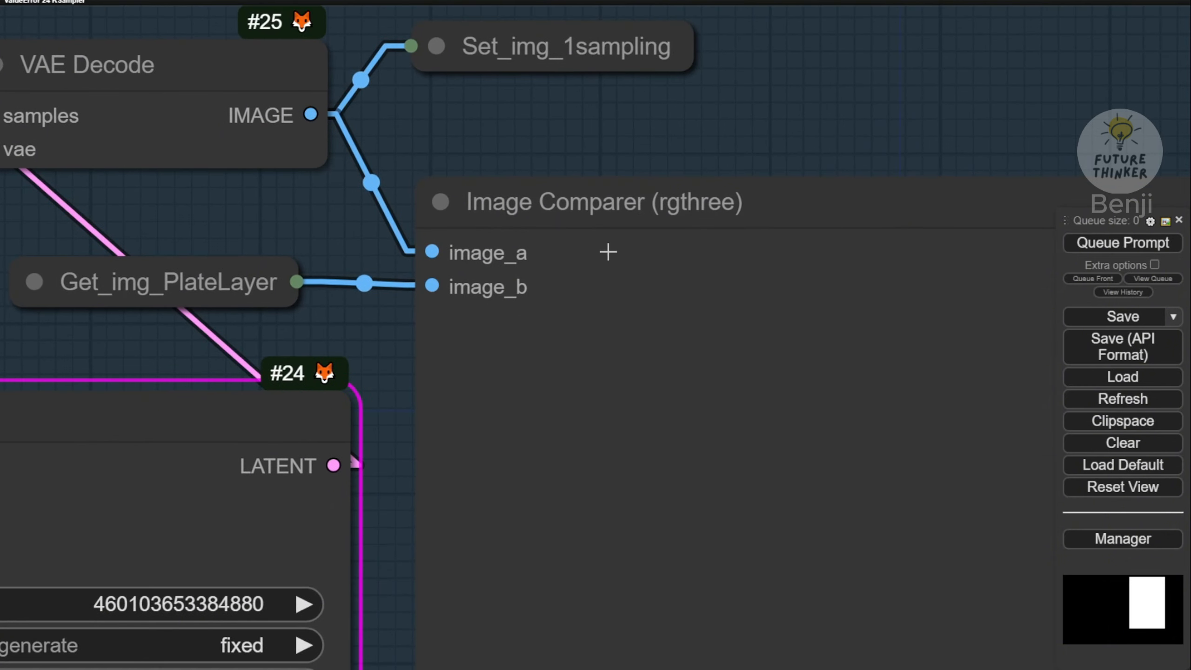
pyautogui.moveTo(326, 232); pyautogui.dragTo(577, 217)
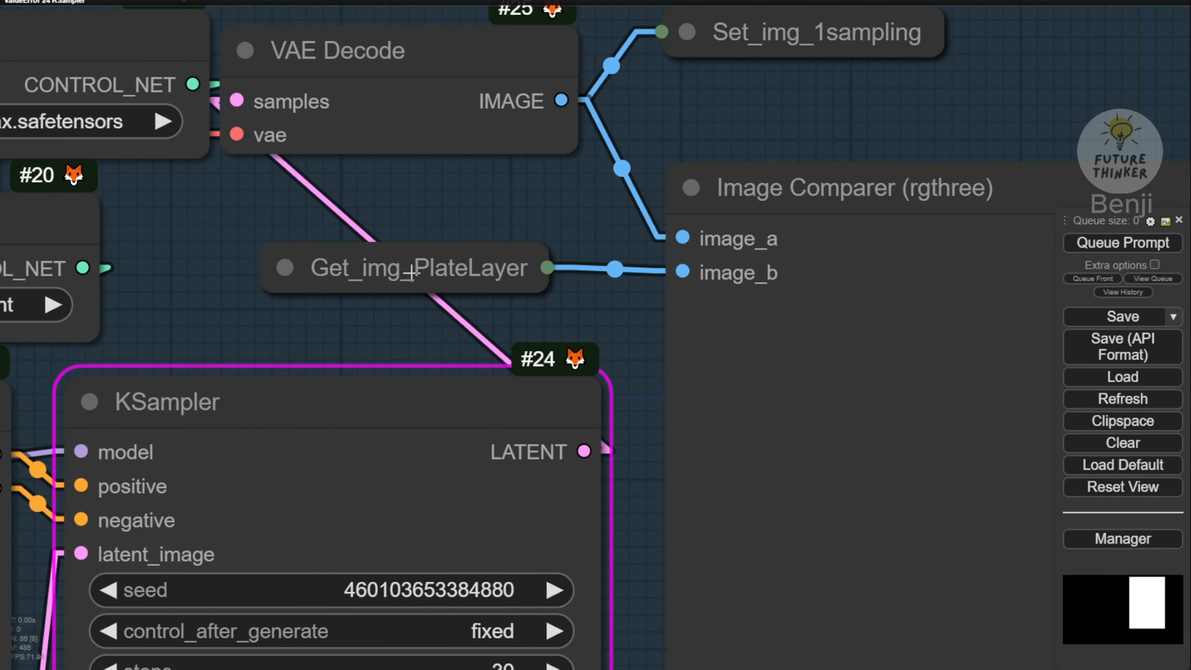
pyautogui.moveTo(404, 265); pyautogui.dragTo(410, 268)
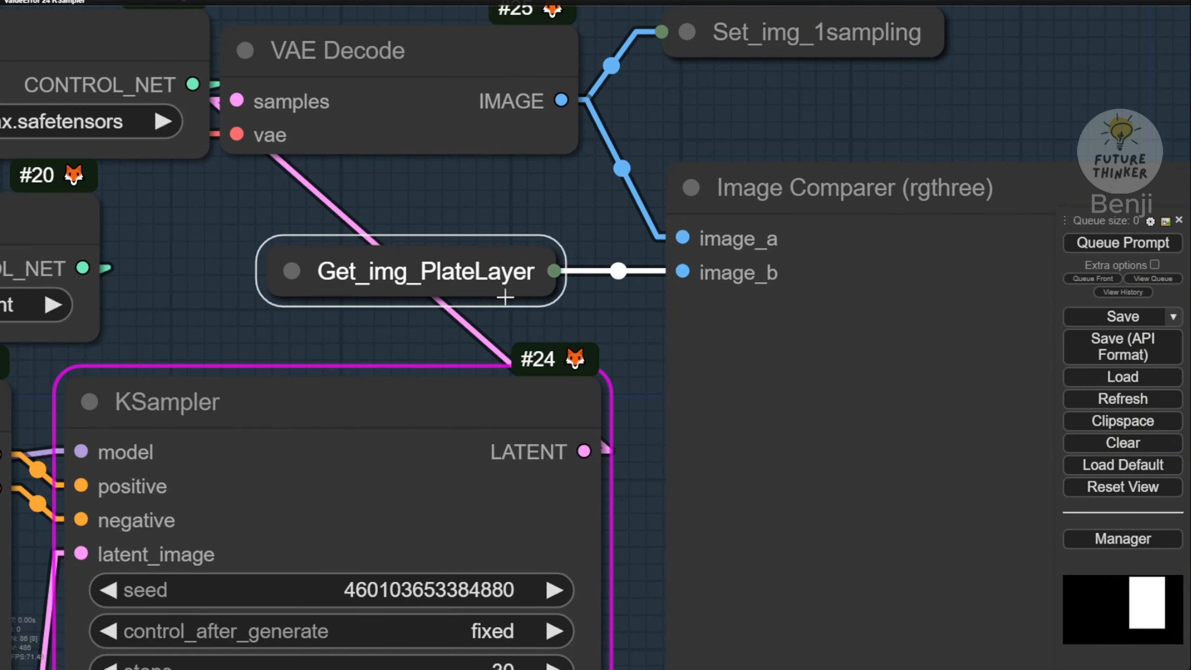
pyautogui.scroll(-4, 586, 197)
pyautogui.moveTo(751, 123); pyautogui.dragTo(815, 537)
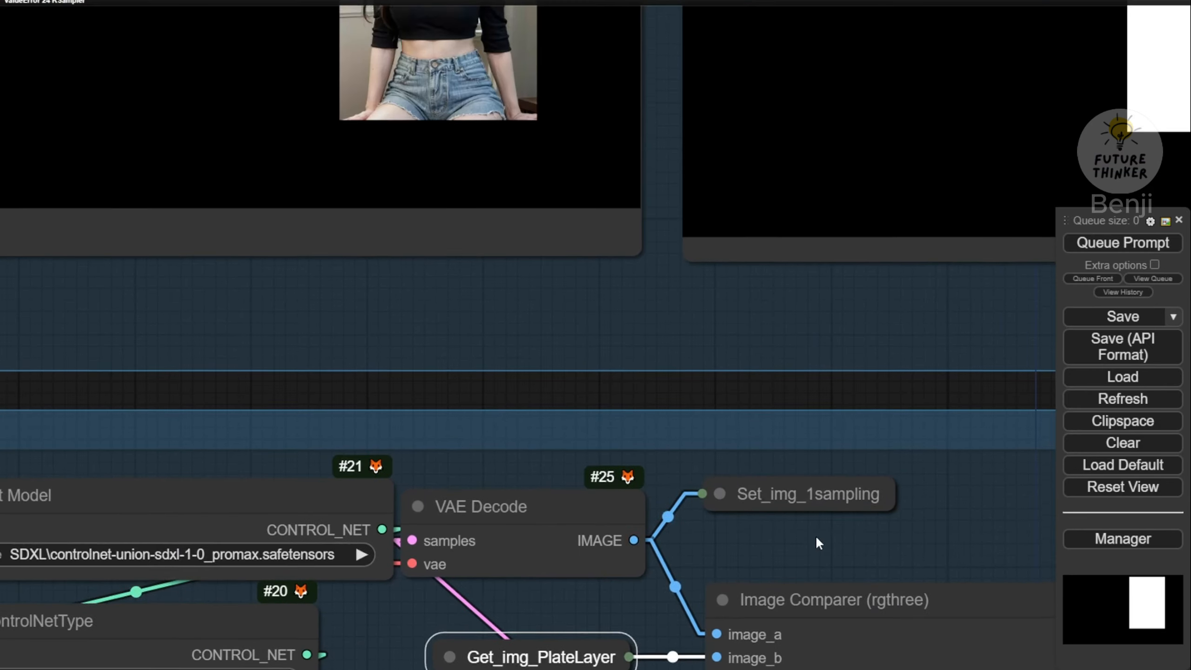
pyautogui.scroll(-4, 778, 368)
pyautogui.moveTo(683, 394); pyautogui.dragTo(736, 537)
pyautogui.moveTo(470, 82); pyautogui.dragTo(478, 107)
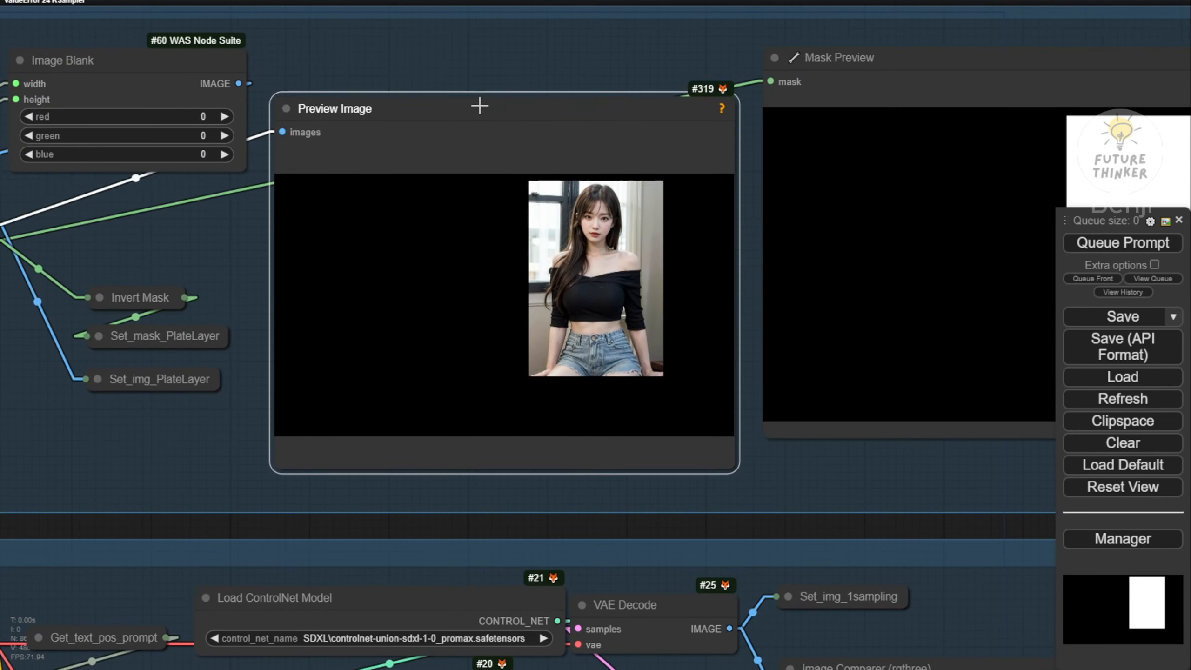
# Move the Set_img_1sampling node slightly down and shift the VAE Decode node closer to it in the 1st Sampling - Outpaint group
pyautogui.moveTo(773, 526); pyautogui.dragTo(597, 236)
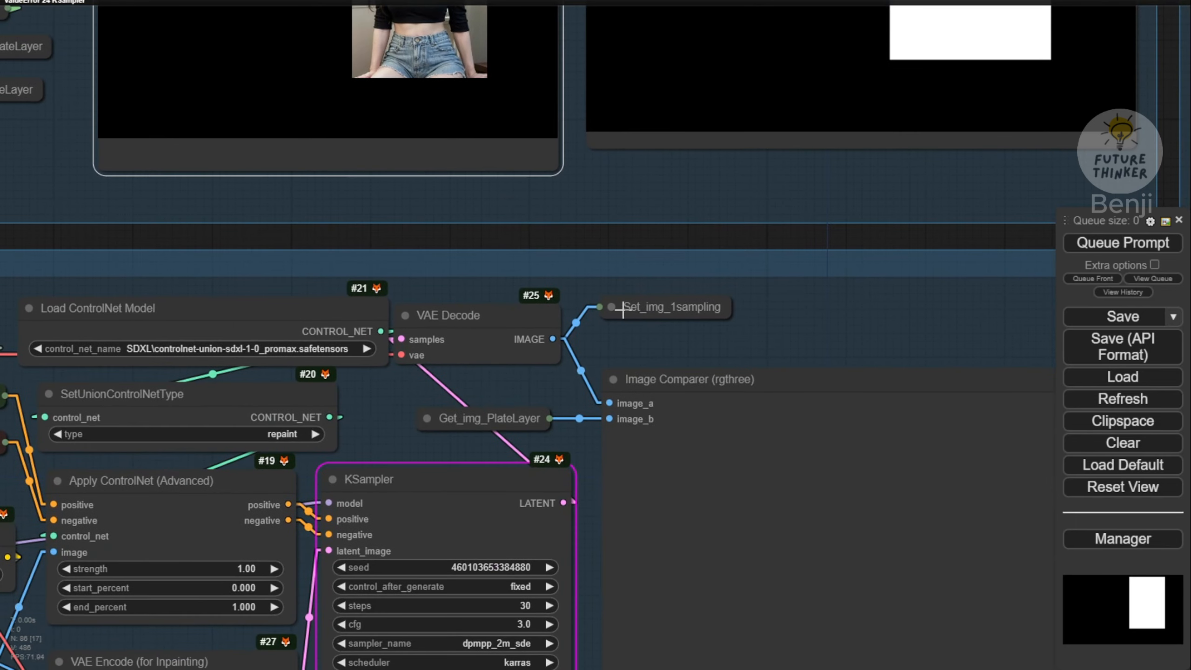
pyautogui.moveTo(636, 314); pyautogui.dragTo(629, 338)
pyautogui.moveTo(527, 328); pyautogui.dragTo(541, 330)
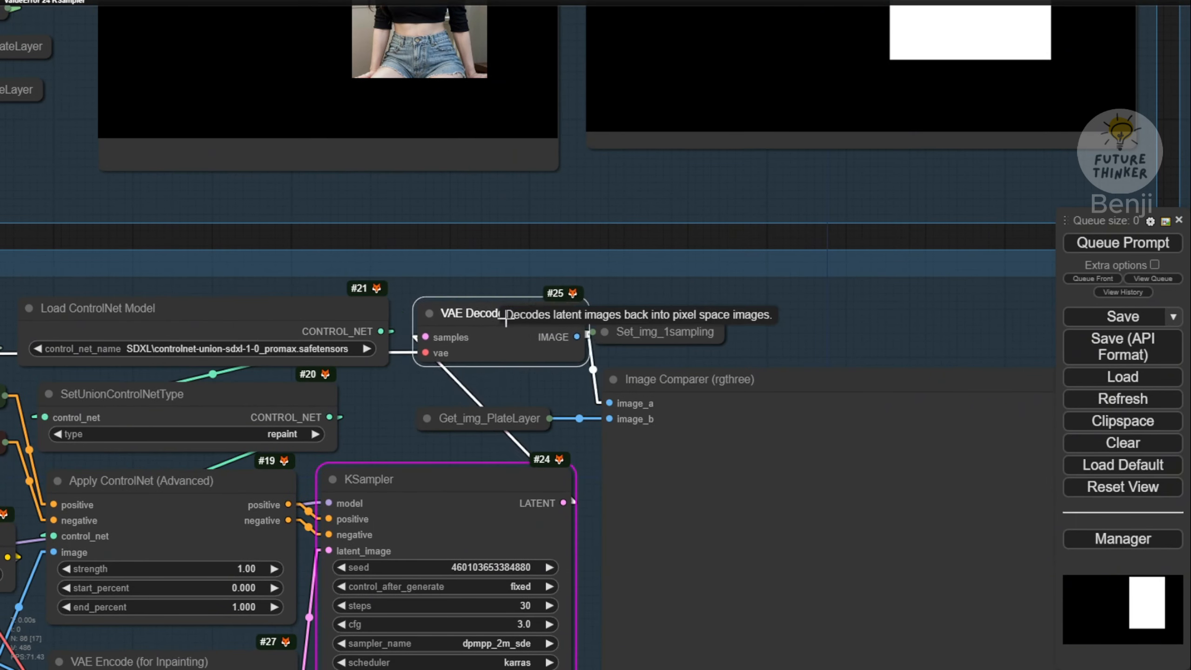
# Move the Set_img_1sampling node above the Image Comparer, briefly expanding it to read its Constant and collapsing it again
pyautogui.scroll(6, 482, 283)
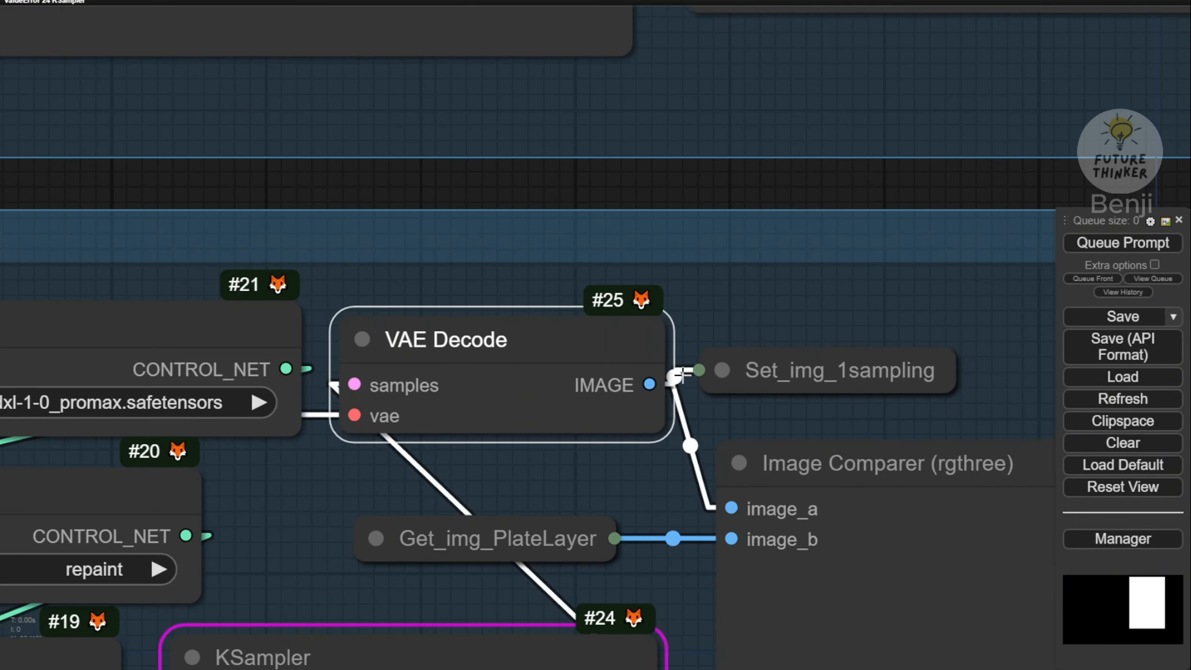
pyautogui.moveTo(728, 377); pyautogui.dragTo(813, 370)
pyautogui.moveTo(783, 325); pyautogui.dragTo(683, 104)
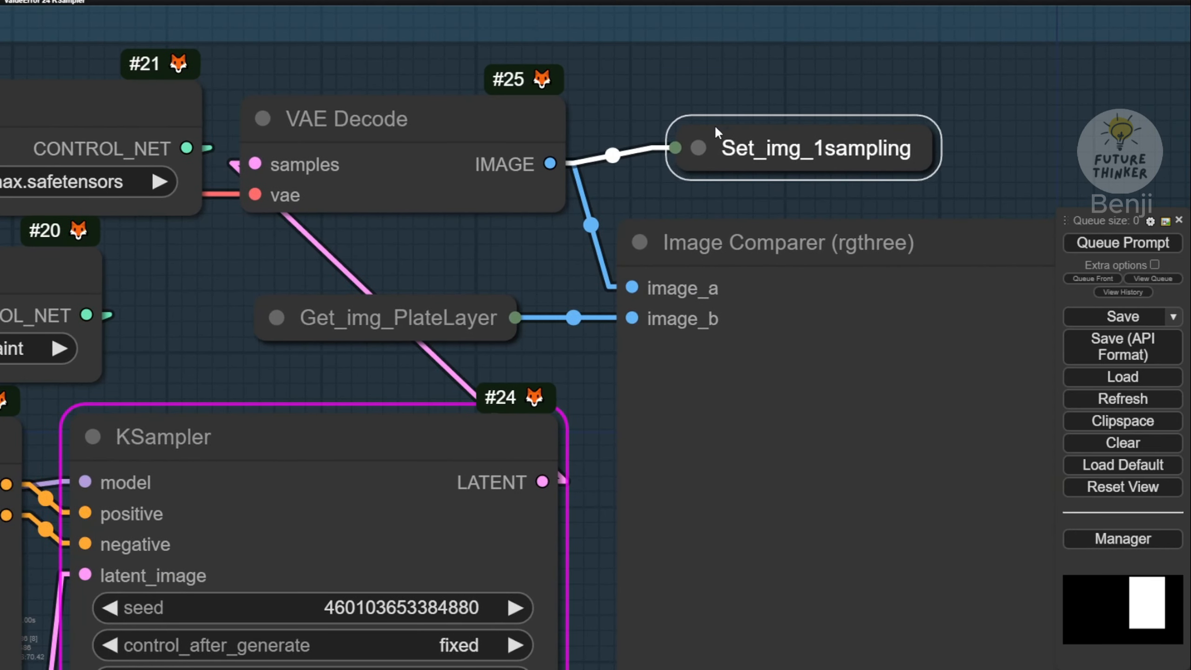
pyautogui.click(717, 151)
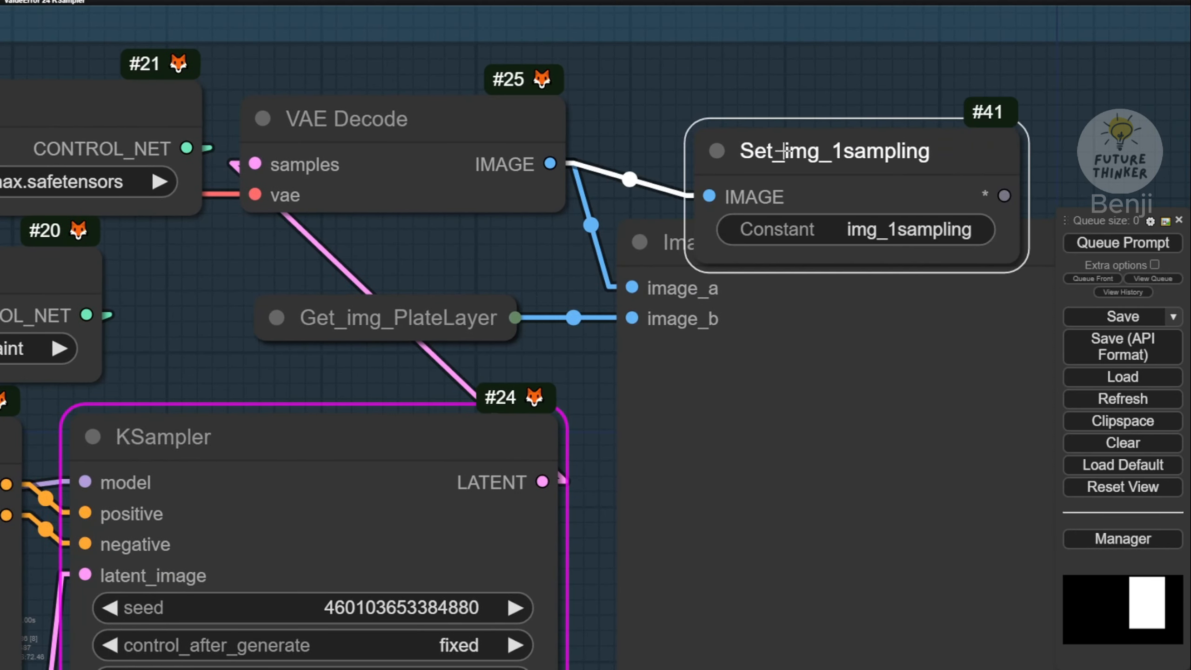
pyautogui.moveTo(784, 151); pyautogui.dragTo(789, 85)
pyautogui.click(721, 85)
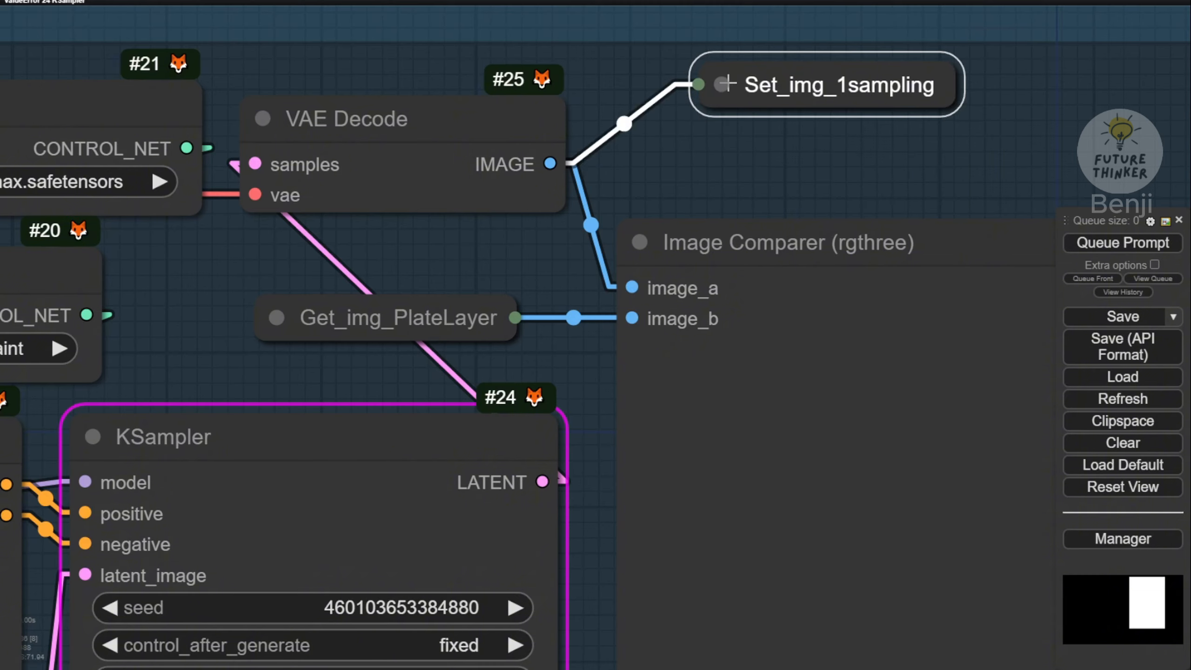
pyautogui.moveTo(743, 192); pyautogui.dragTo(571, 90)
pyautogui.scroll(-7, 569, 97)
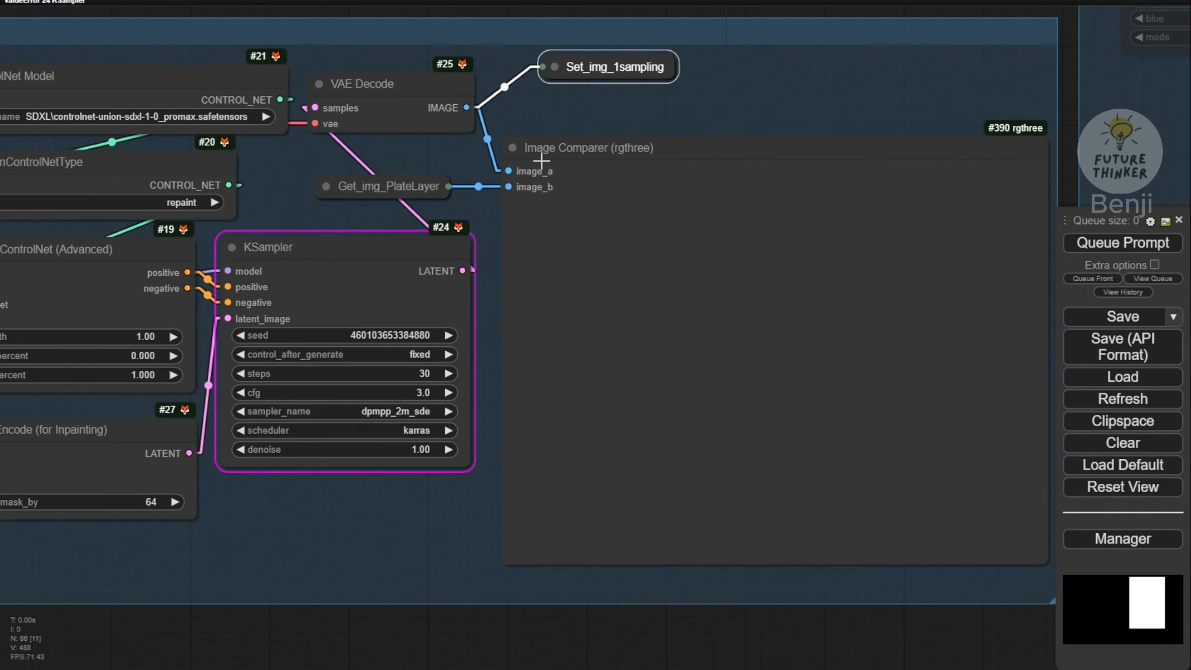
# Run the workflow and bring the outpainted result in the 1st Sampling group's Image Comparer into view
pyautogui.click(1102, 246)
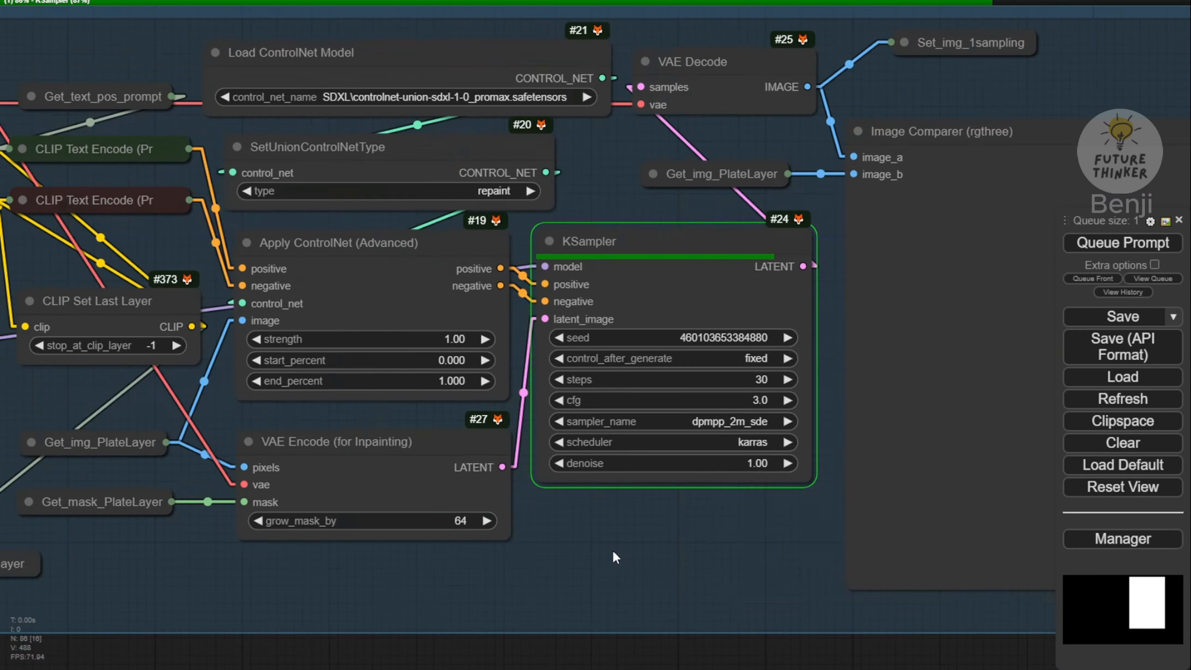
pyautogui.moveTo(614, 558); pyautogui.dragTo(92, 526)
pyautogui.scroll(3, 183, 499)
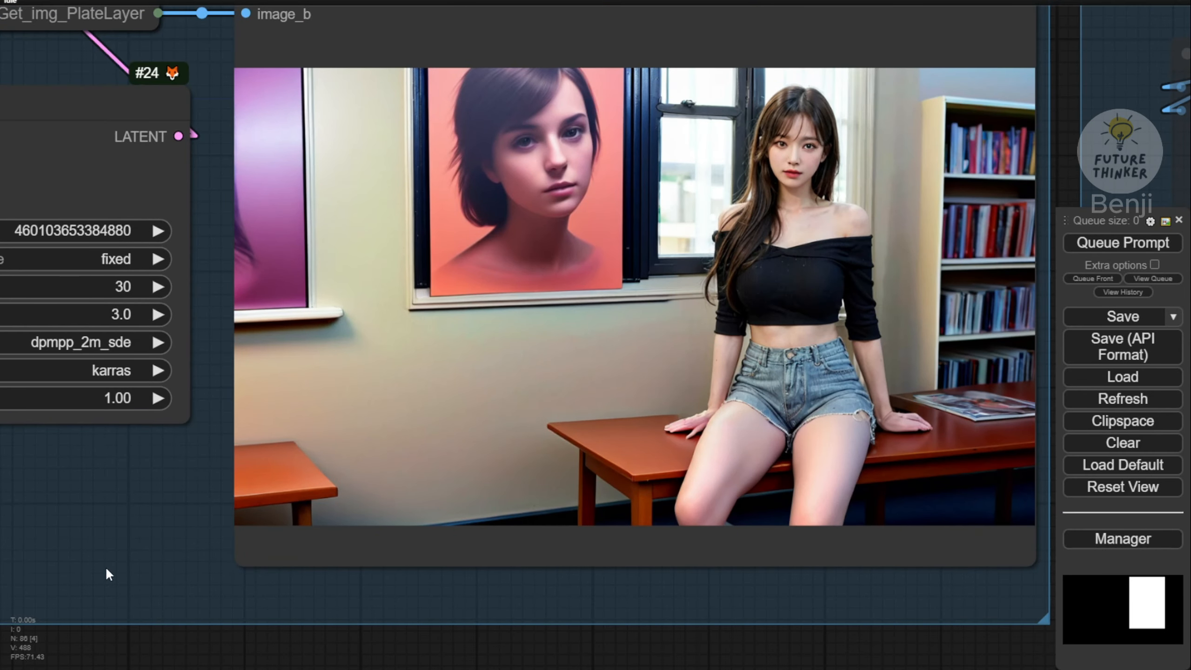
# Compare the outpainted image with the padded source around the window frame, the desk and the woman's hand
pyautogui.scroll(-3, 105, 566)
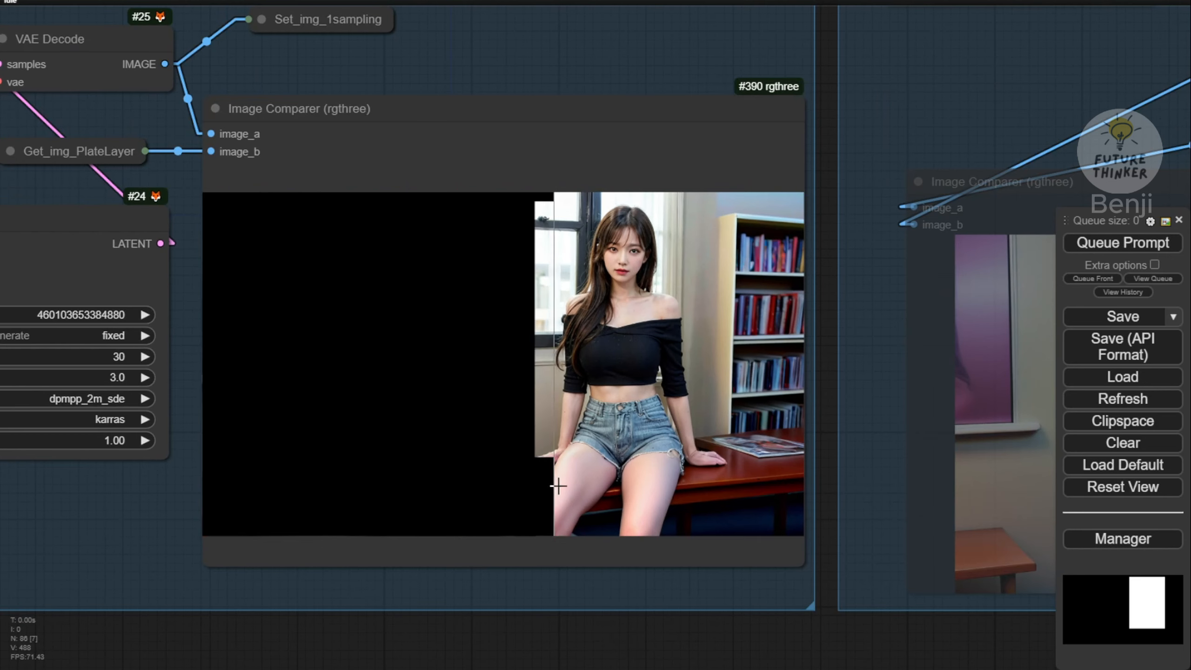
pyautogui.scroll(4, 731, 479)
pyautogui.scroll(4, 600, 80)
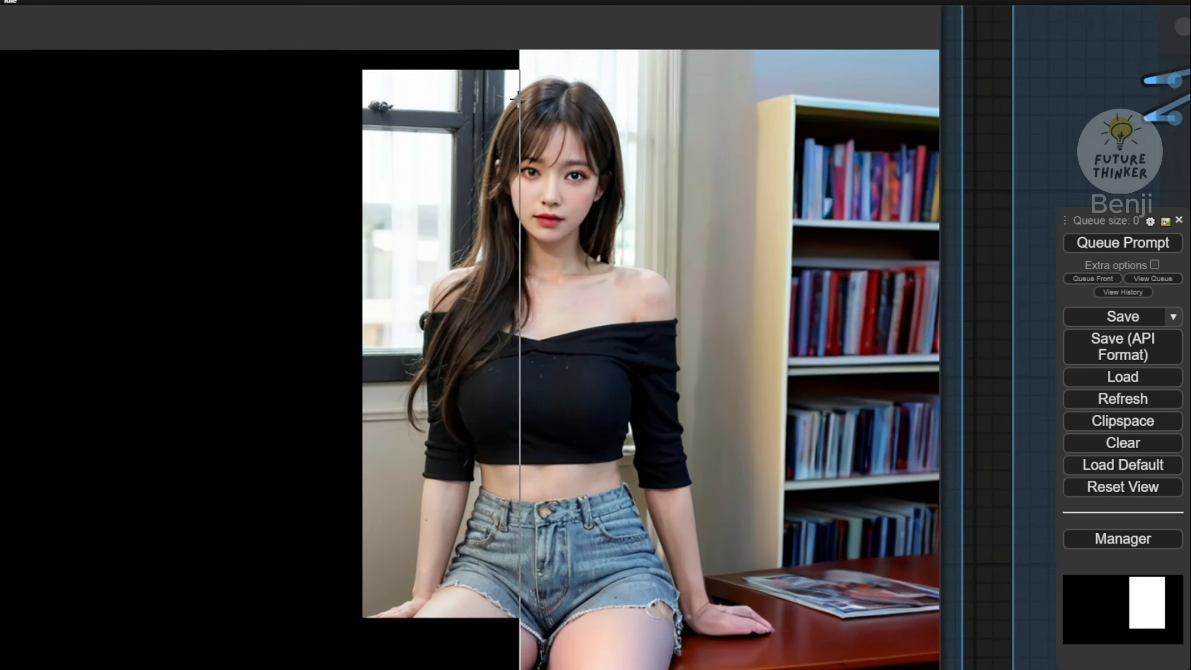
pyautogui.scroll(-3, 516, 99)
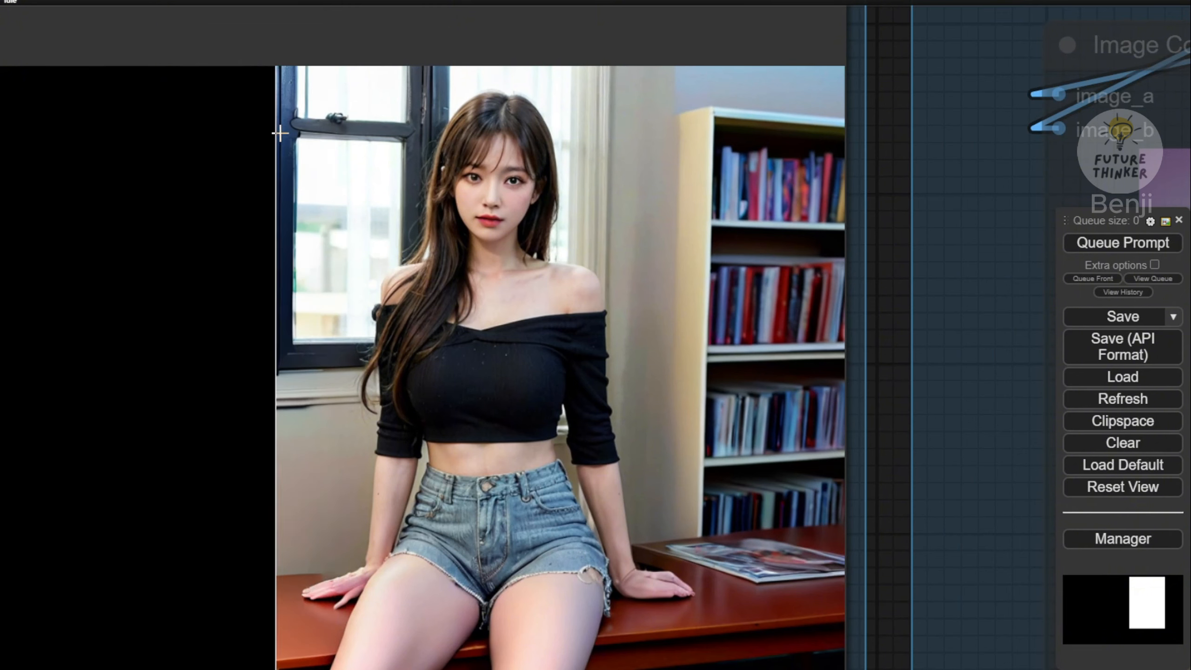
pyautogui.scroll(2, 280, 643)
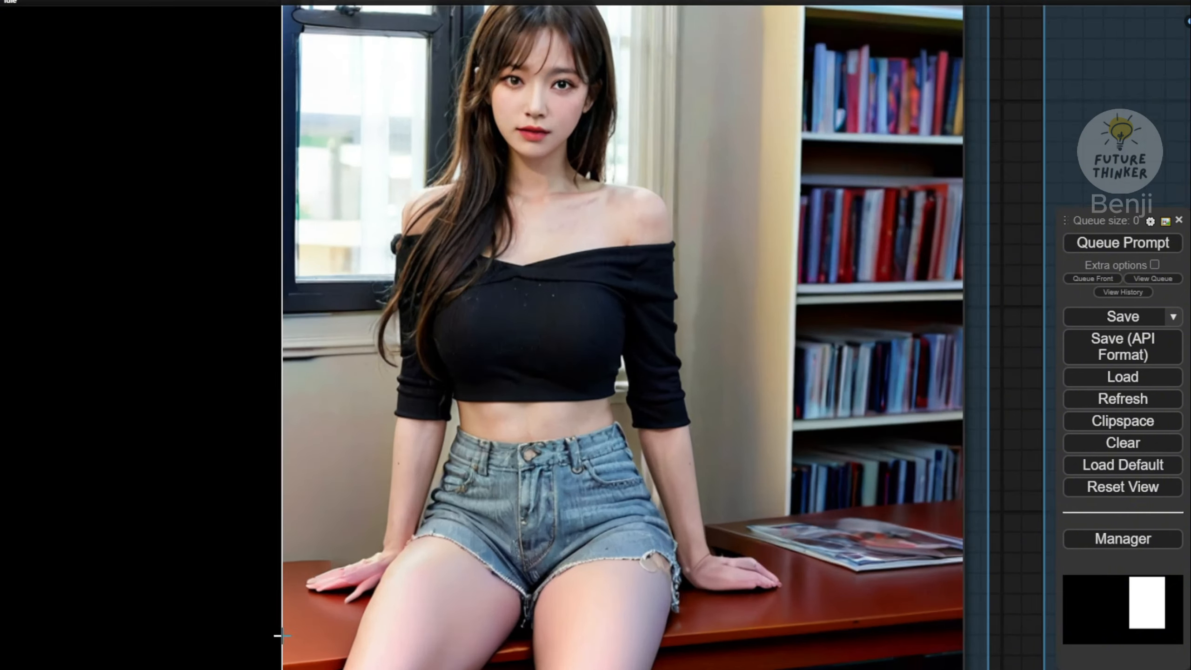
pyautogui.scroll(3, 281, 636)
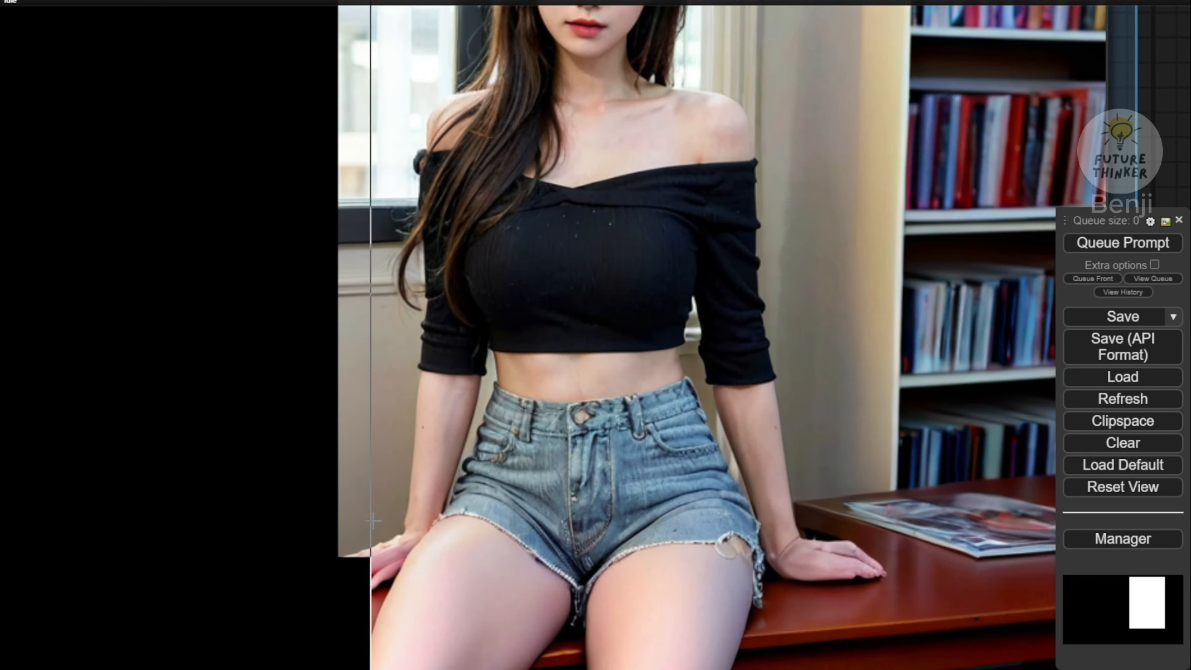
pyautogui.scroll(3, 329, 516)
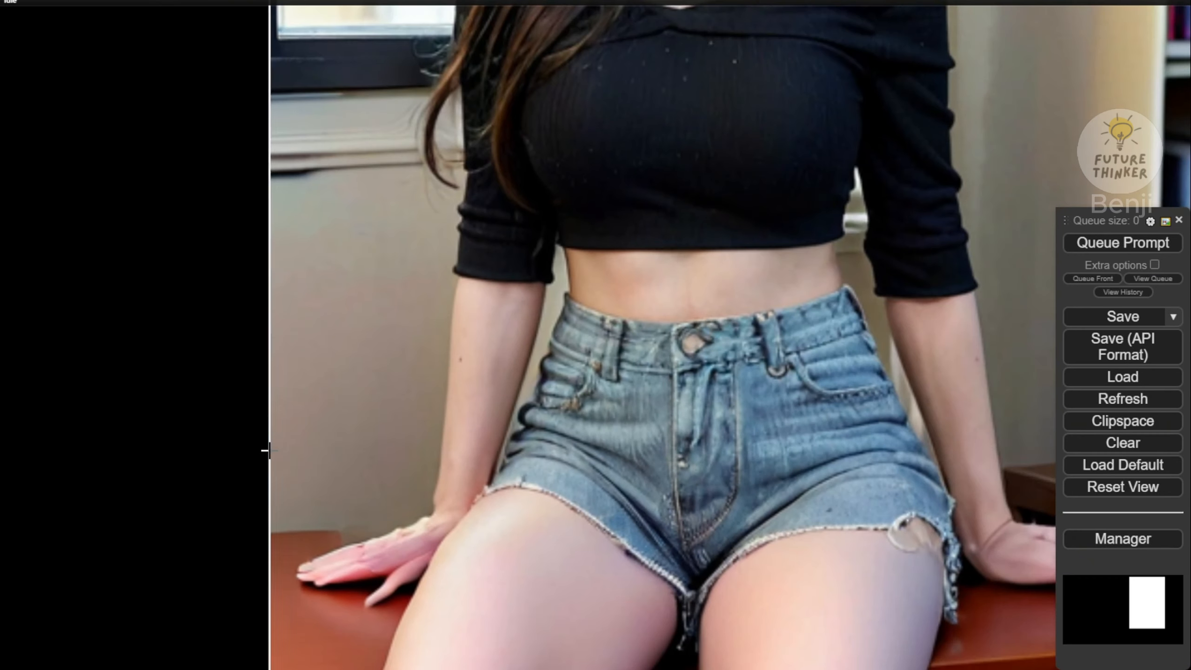
pyautogui.scroll(3, 262, 423)
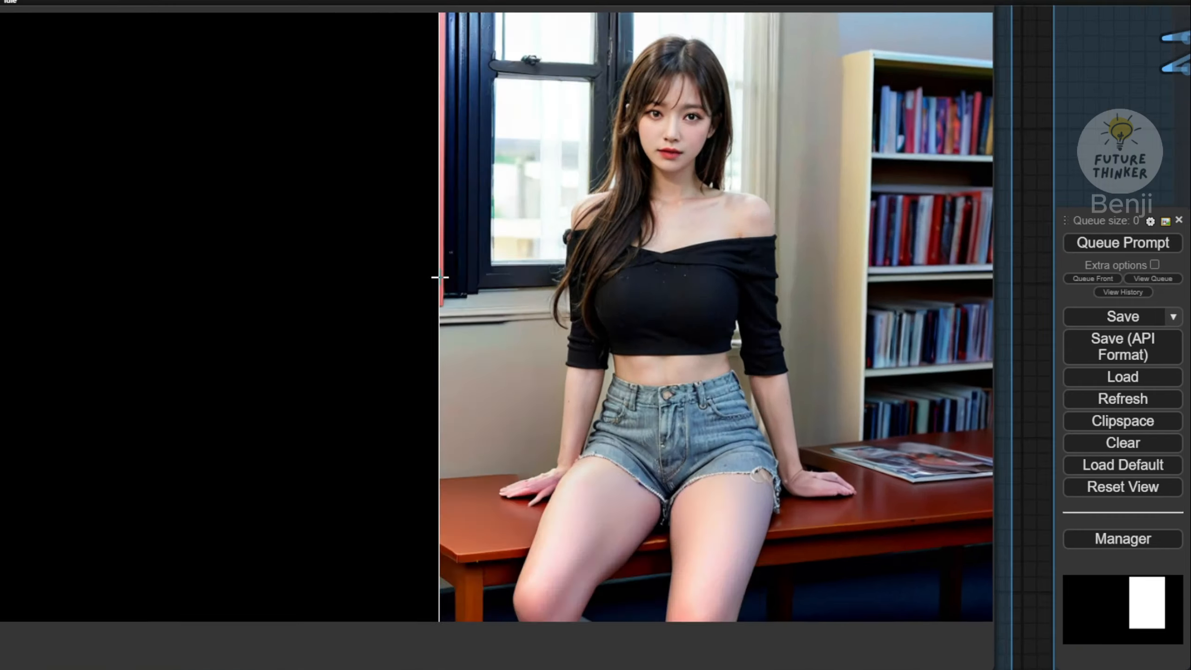
# Examine the seam between the source photo's wall and the generated bookshelf in the Image Comparer
pyautogui.scroll(-1, 440, 277)
pyautogui.moveTo(1047, 152); pyautogui.dragTo(944, 275)
pyautogui.scroll(4, 690, 222)
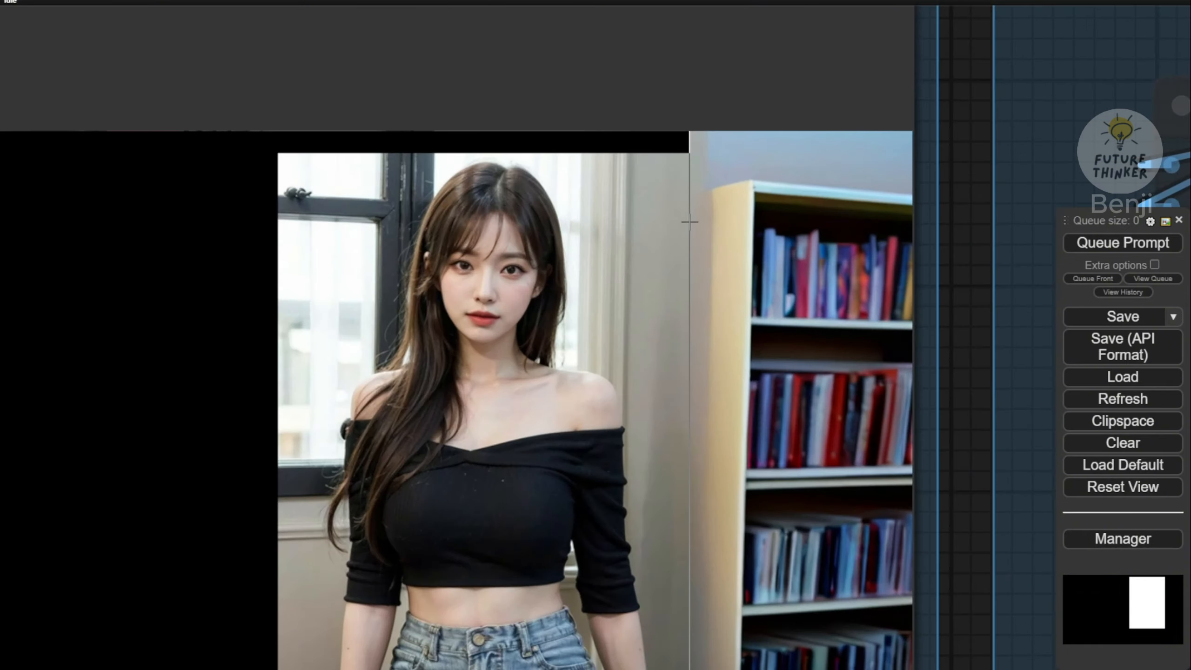
pyautogui.scroll(5, 691, 222)
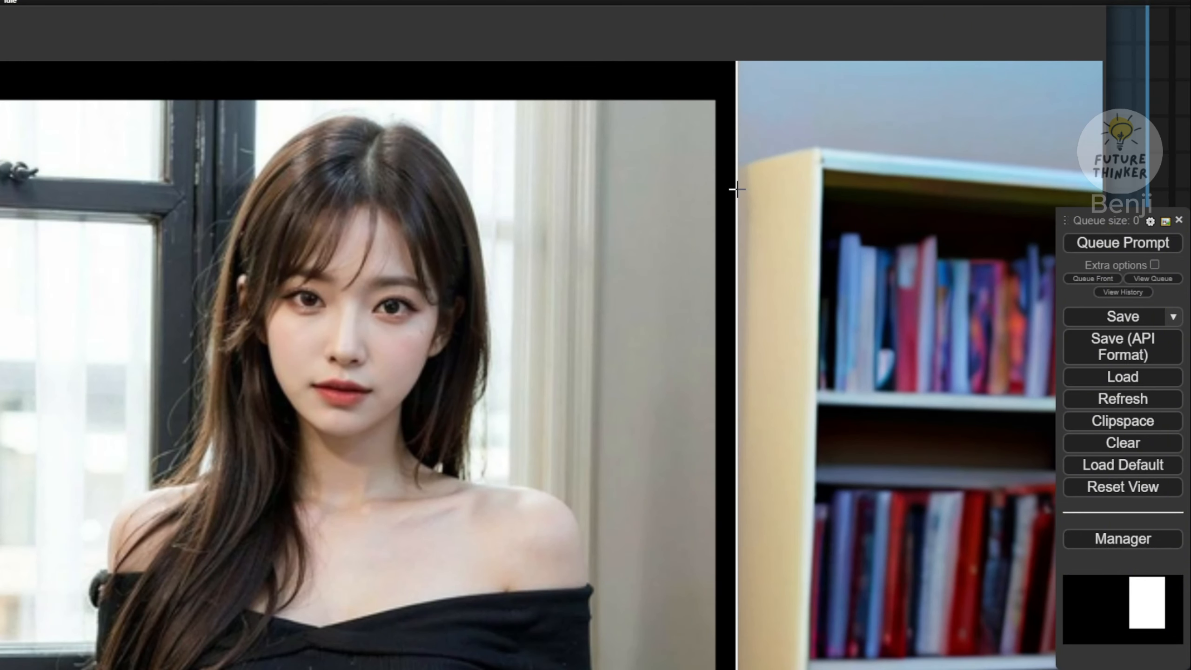
pyautogui.scroll(3, 725, 187)
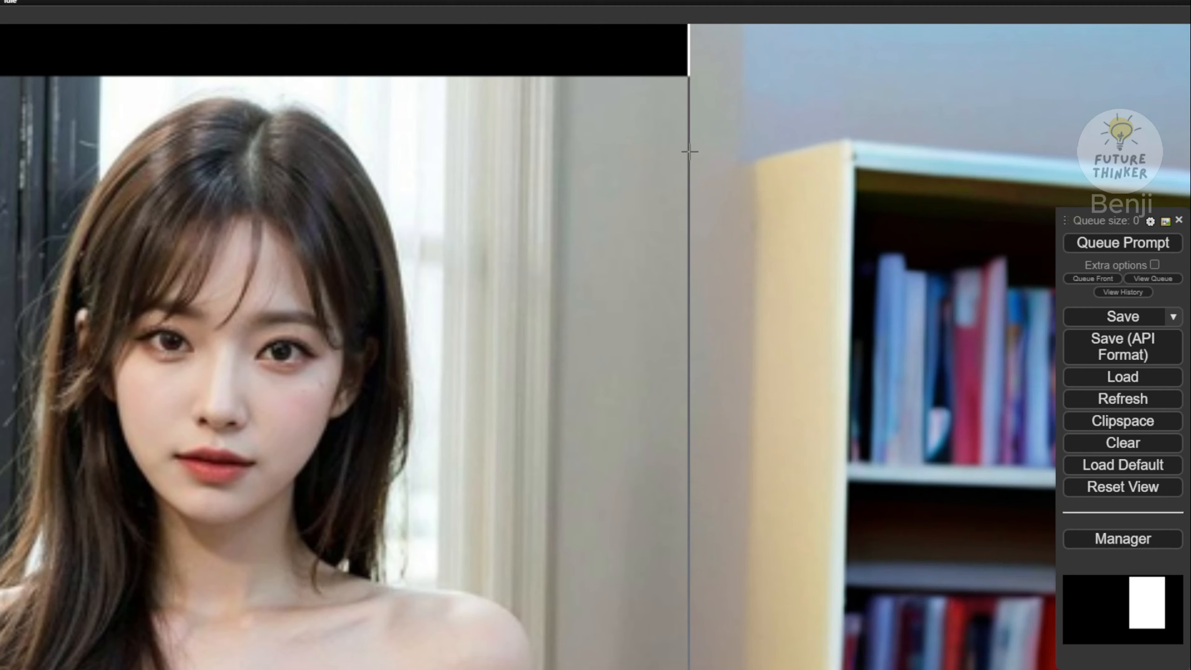
pyautogui.scroll(-2, 699, 141)
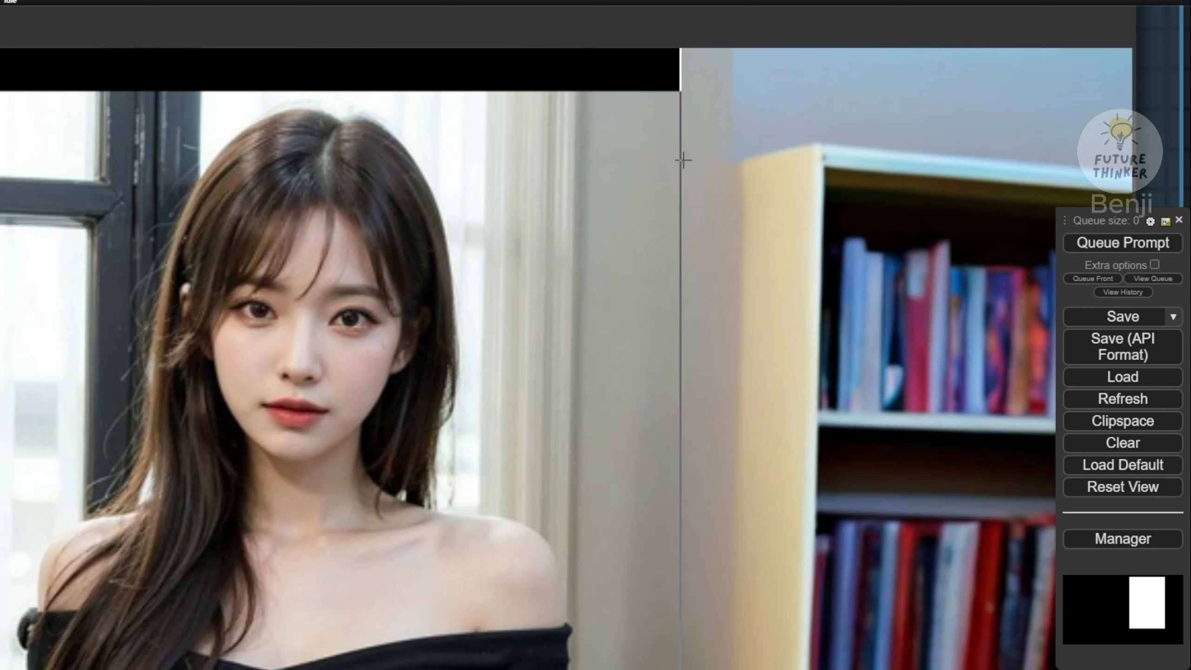
pyautogui.scroll(-2, 692, 99)
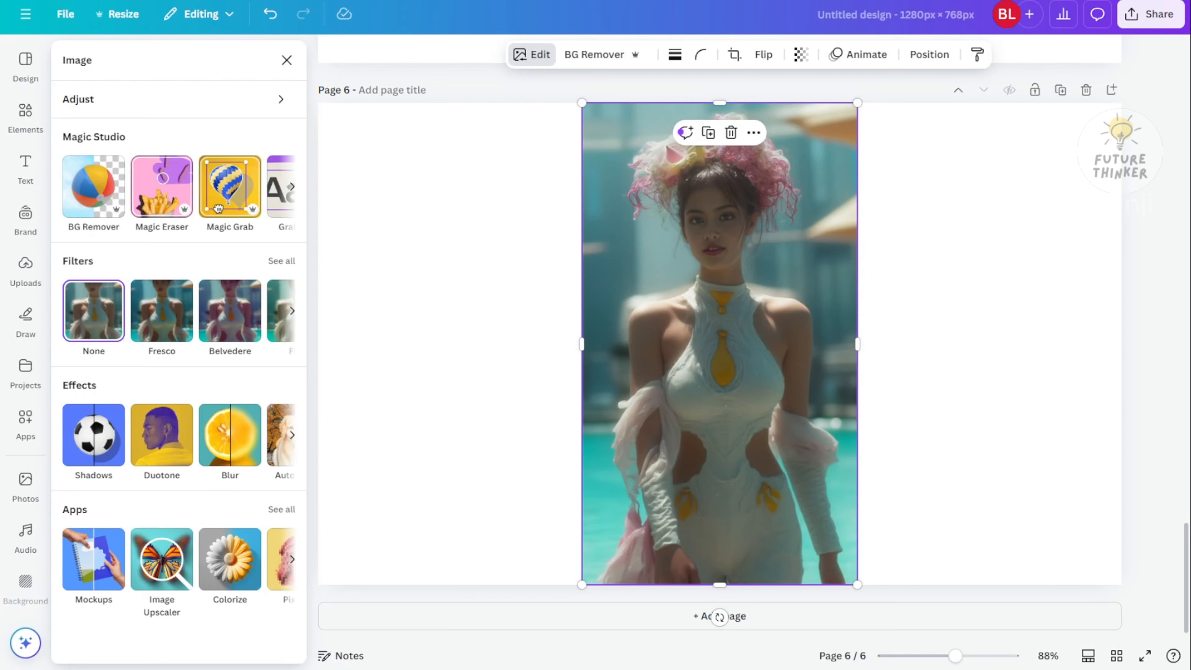
# Switch to Canva and generate Magic Expand results for the Page 6 portrait at the Whole Page size
pyautogui.click(292, 187)
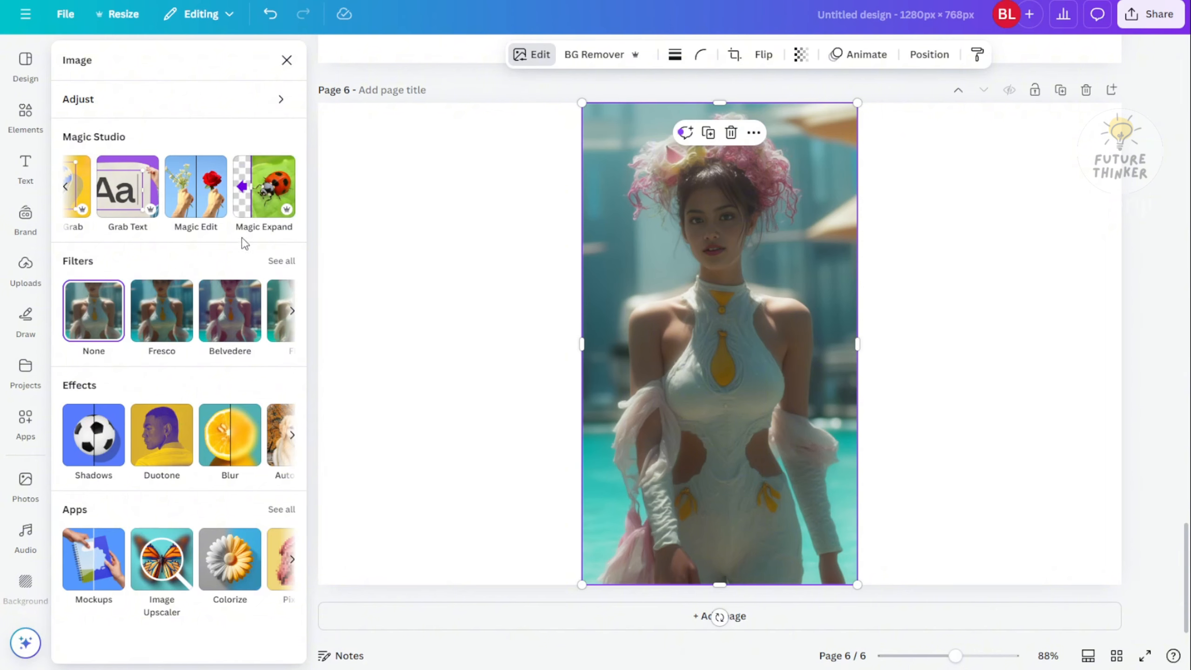
pyautogui.click(264, 186)
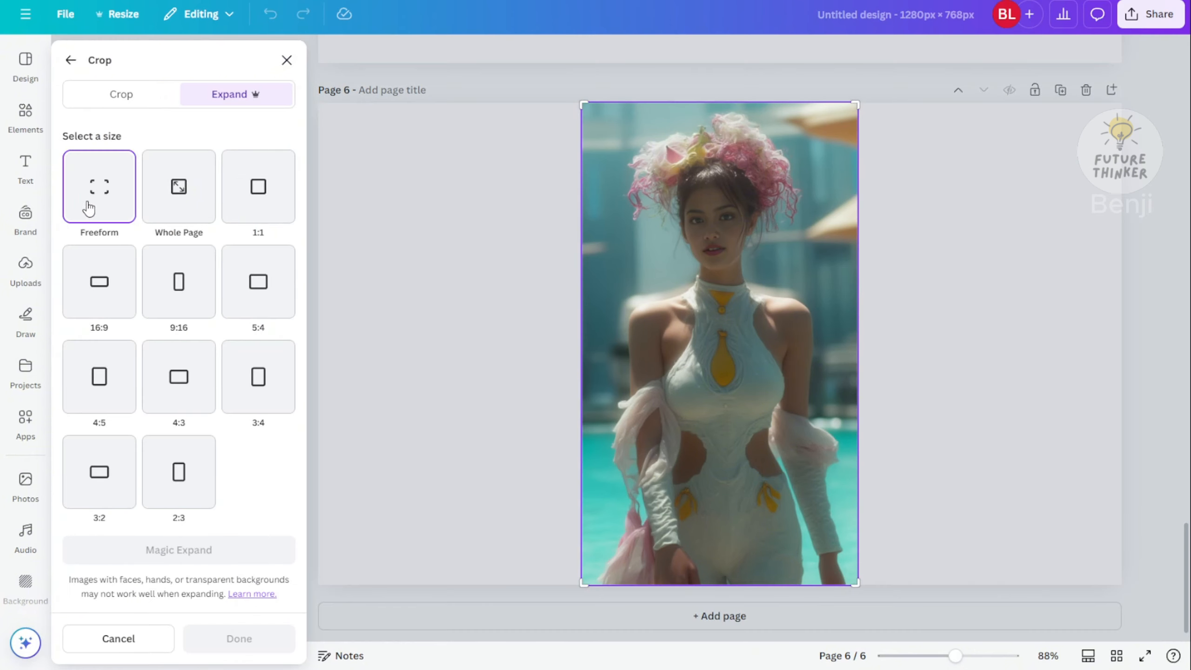
pyautogui.click(181, 192)
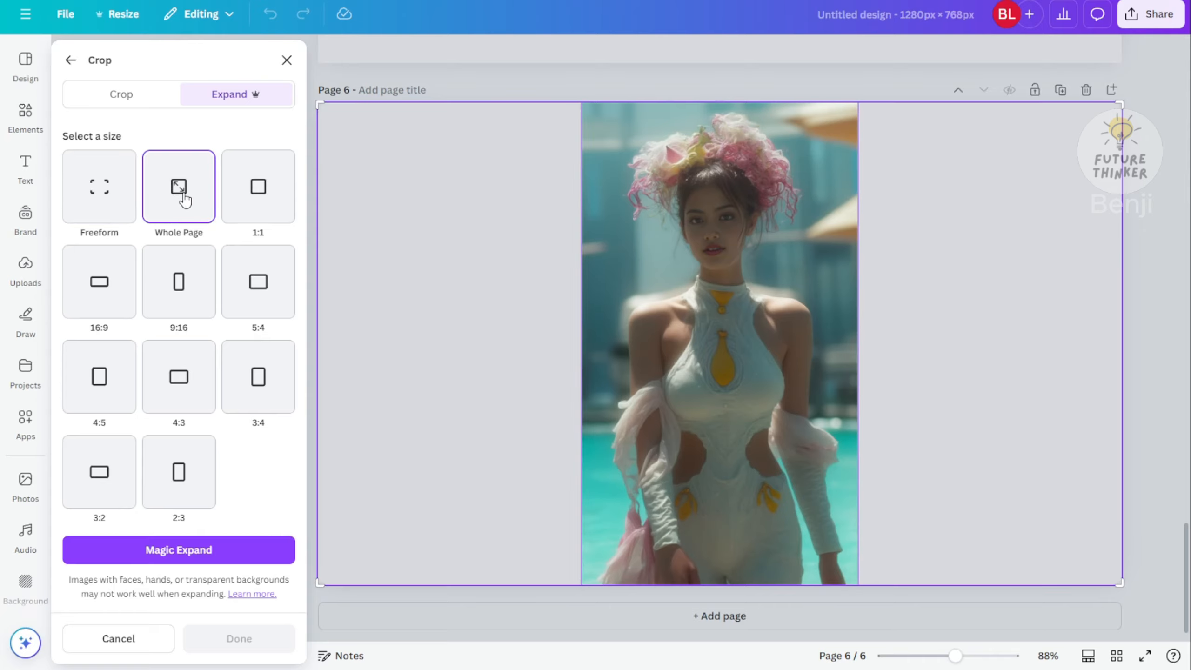
pyautogui.click(213, 551)
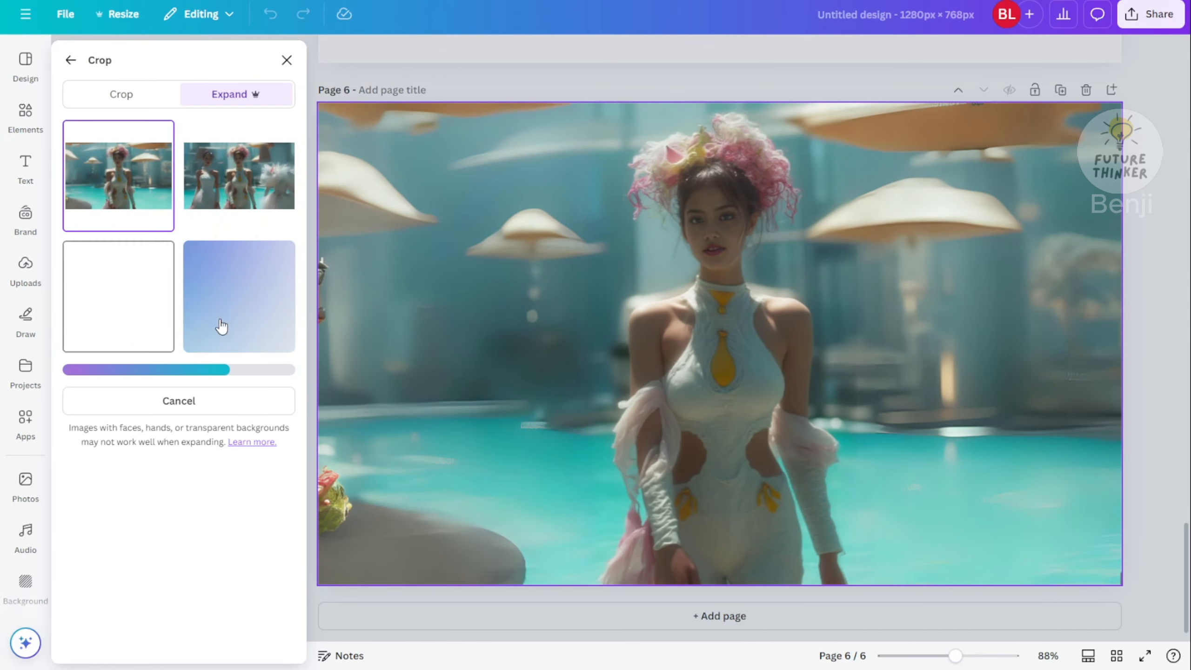
# Preview the second and fourth Magic Expand results, apply the fourth to Page 6, and close the image editing options
pyautogui.click(239, 176)
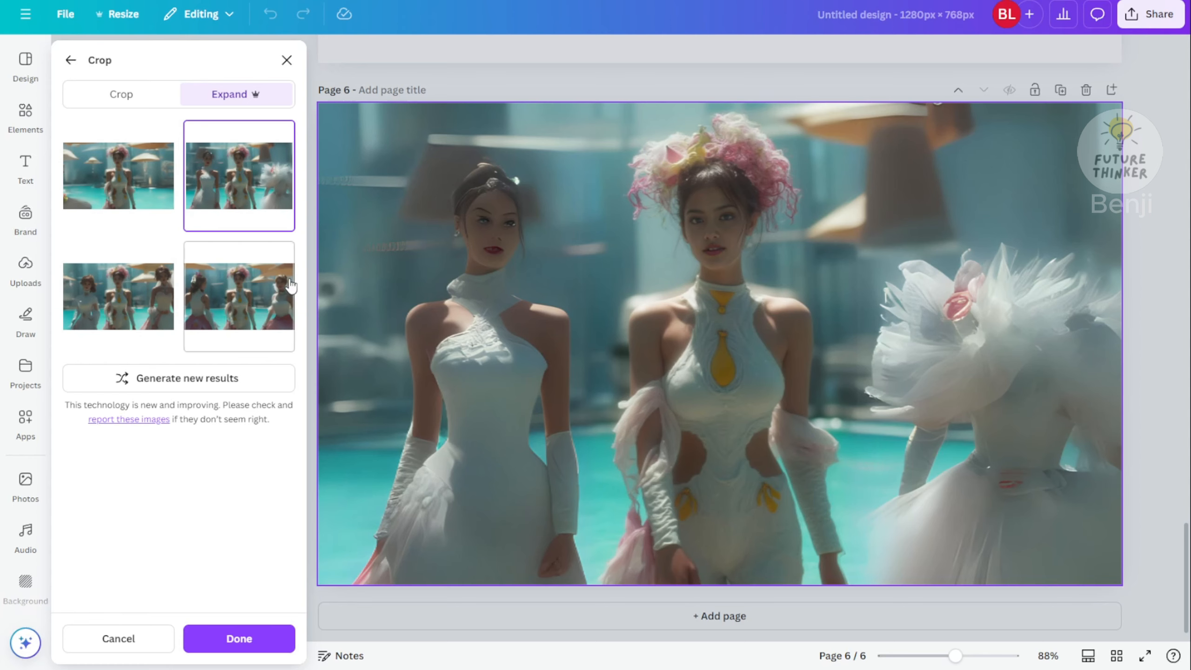
pyautogui.click(243, 304)
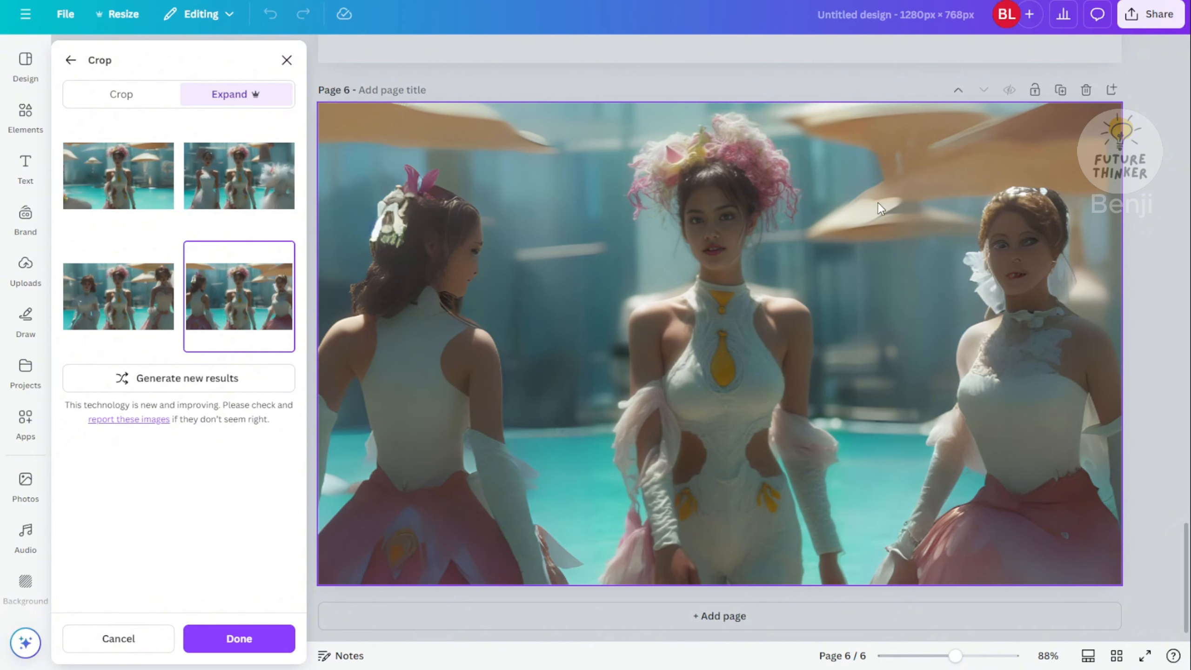
pyautogui.scroll(1, 868, 188)
pyautogui.scroll(-1, 860, 207)
pyautogui.scroll(5, 860, 138)
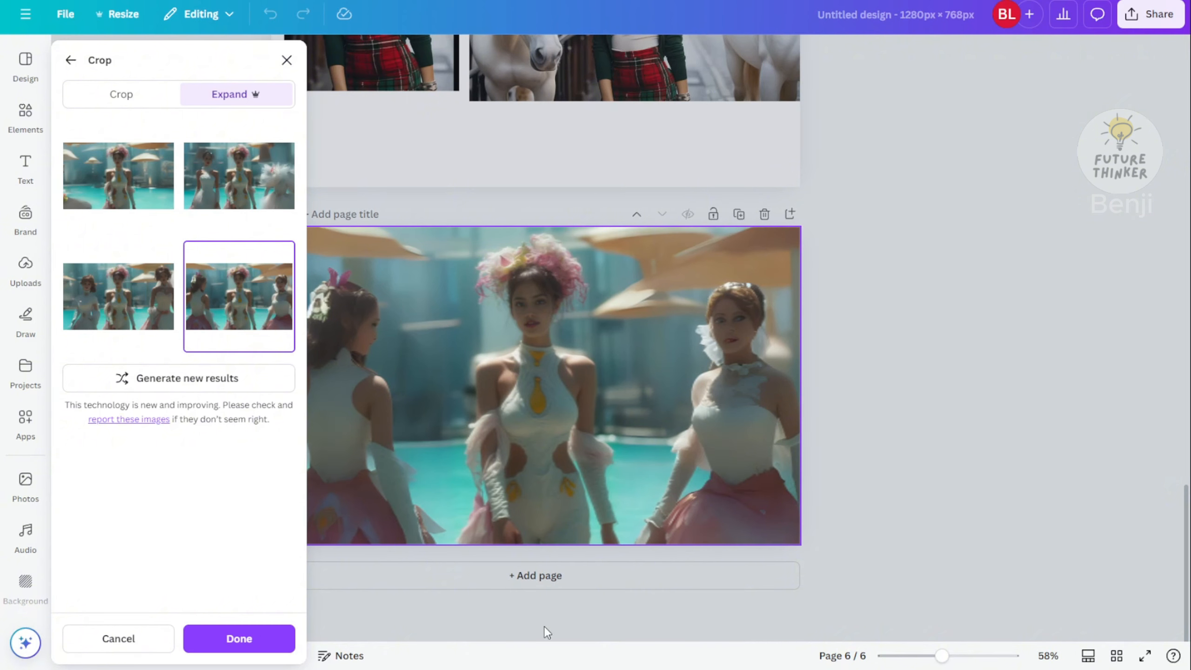
pyautogui.click(631, 629)
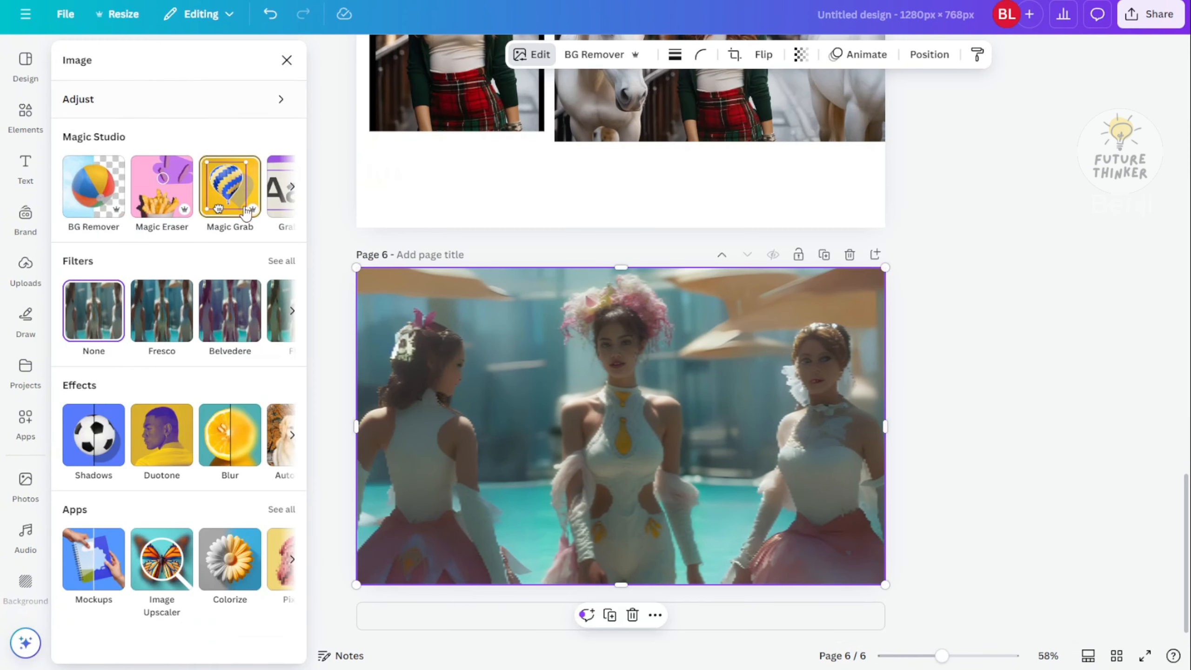
pyautogui.click(279, 64)
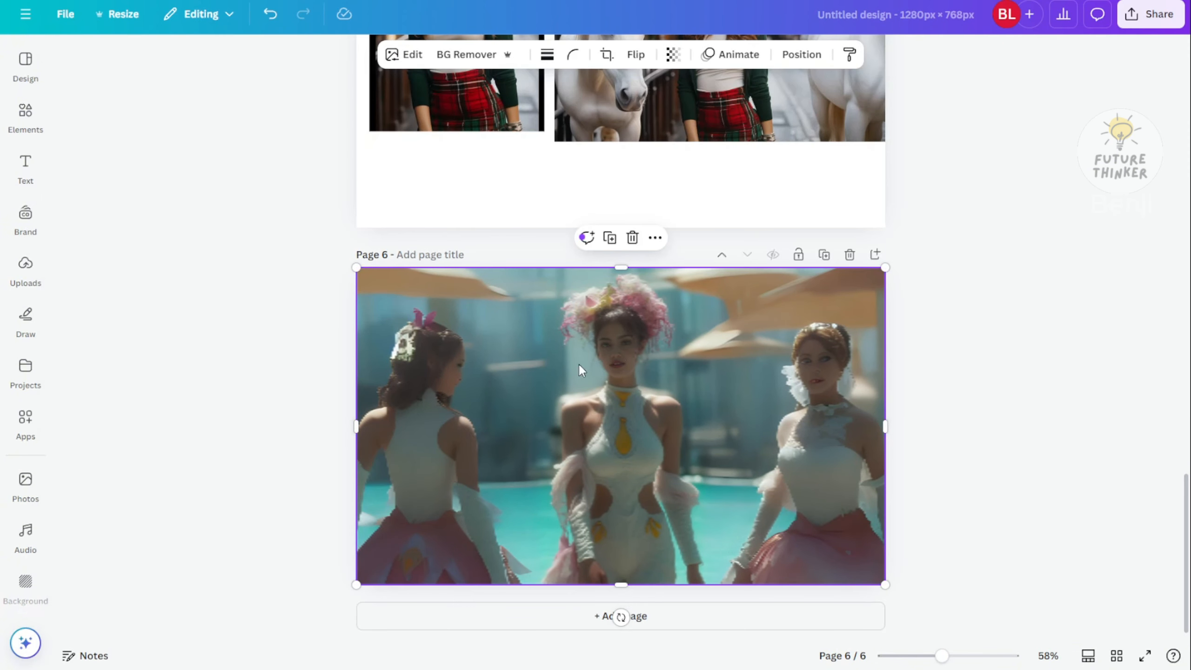
pyautogui.scroll(2, 635, 367)
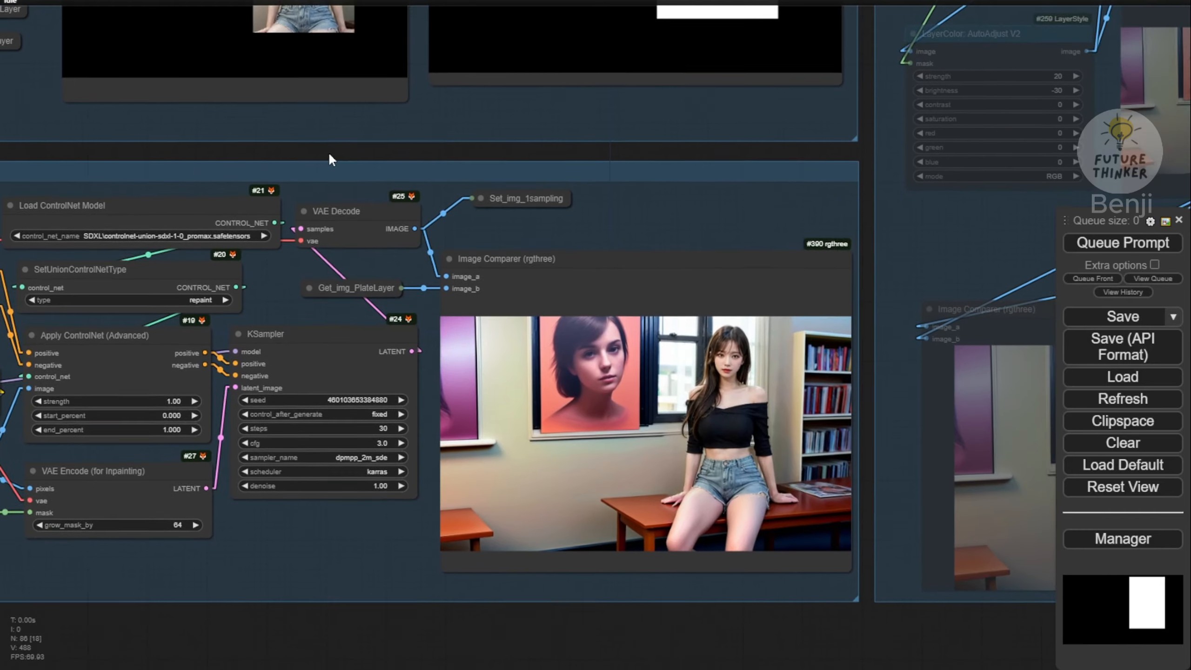
# Return to ComfyUI and compare the outpainted result with the padded source around the window, face and bookshelf edge
pyautogui.scroll(10, 652, 329)
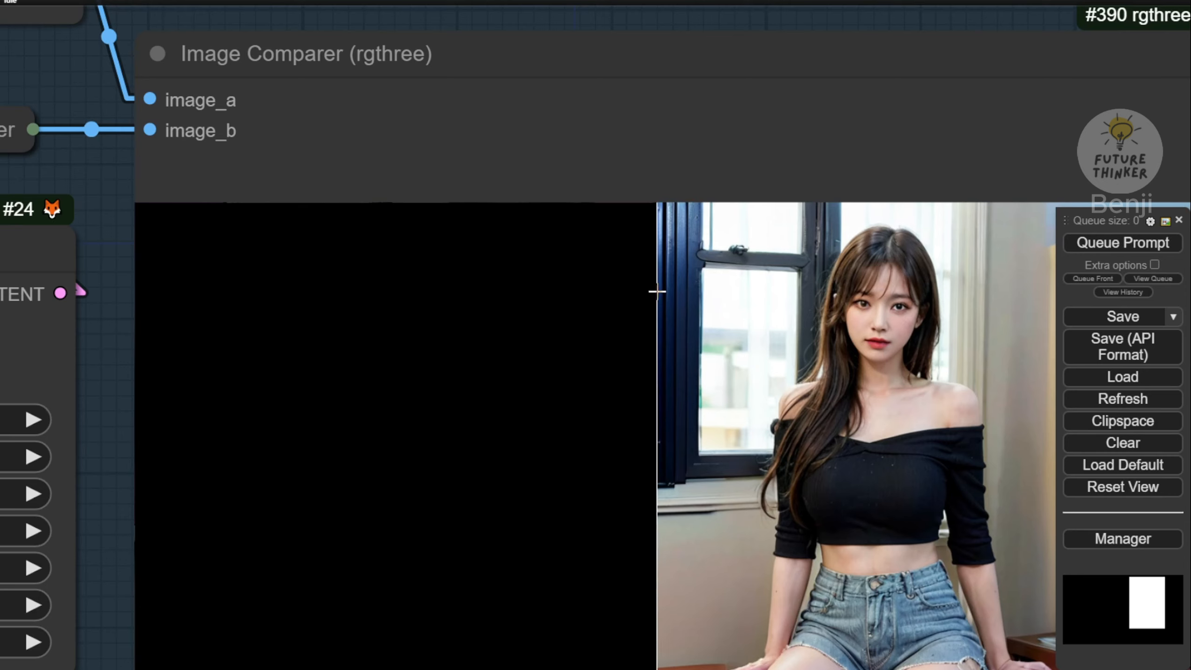
pyautogui.scroll(5, 674, 279)
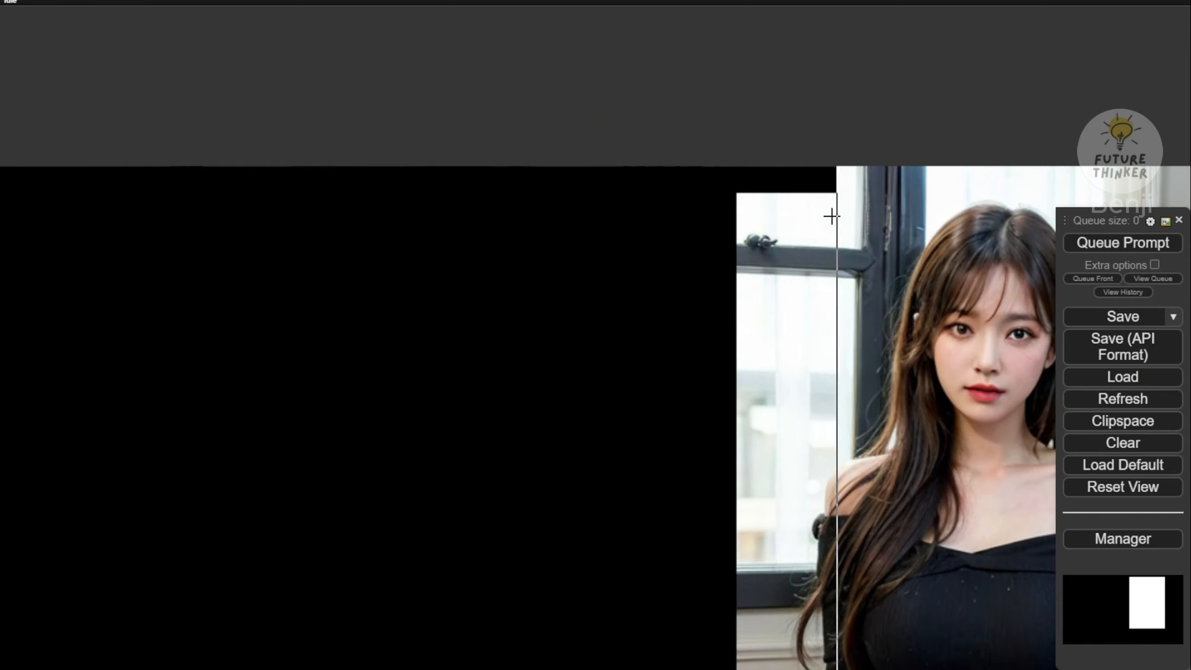
pyautogui.scroll(-2, 703, 304)
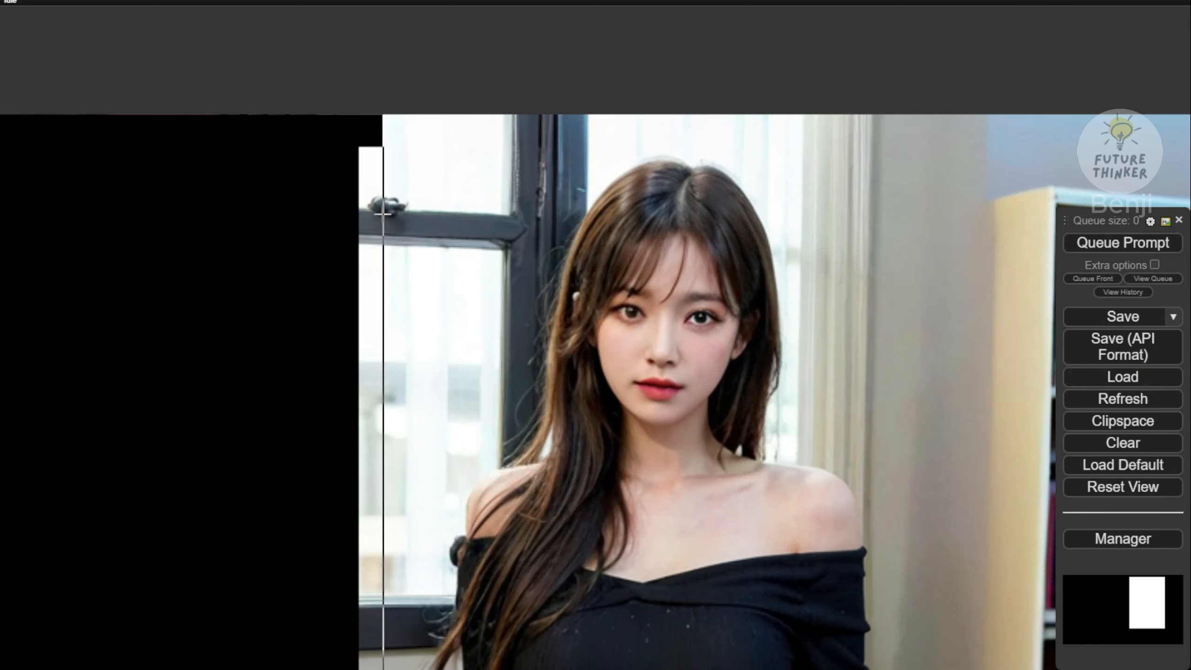
pyautogui.scroll(1, 376, 315)
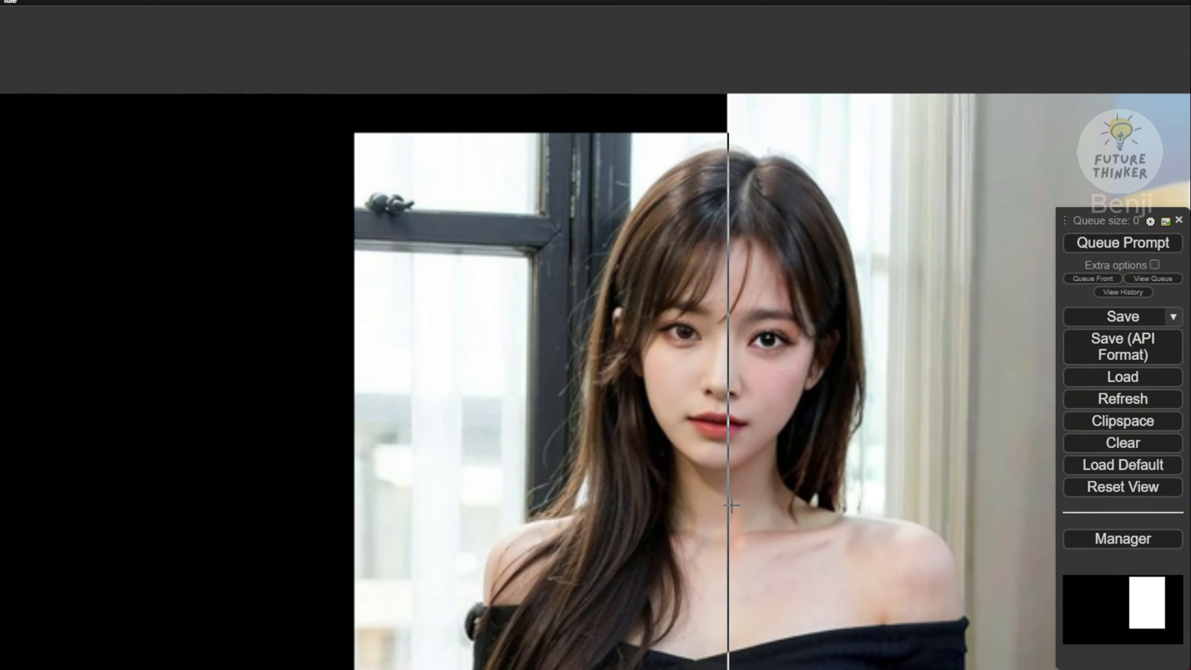
pyautogui.scroll(-8, 422, 136)
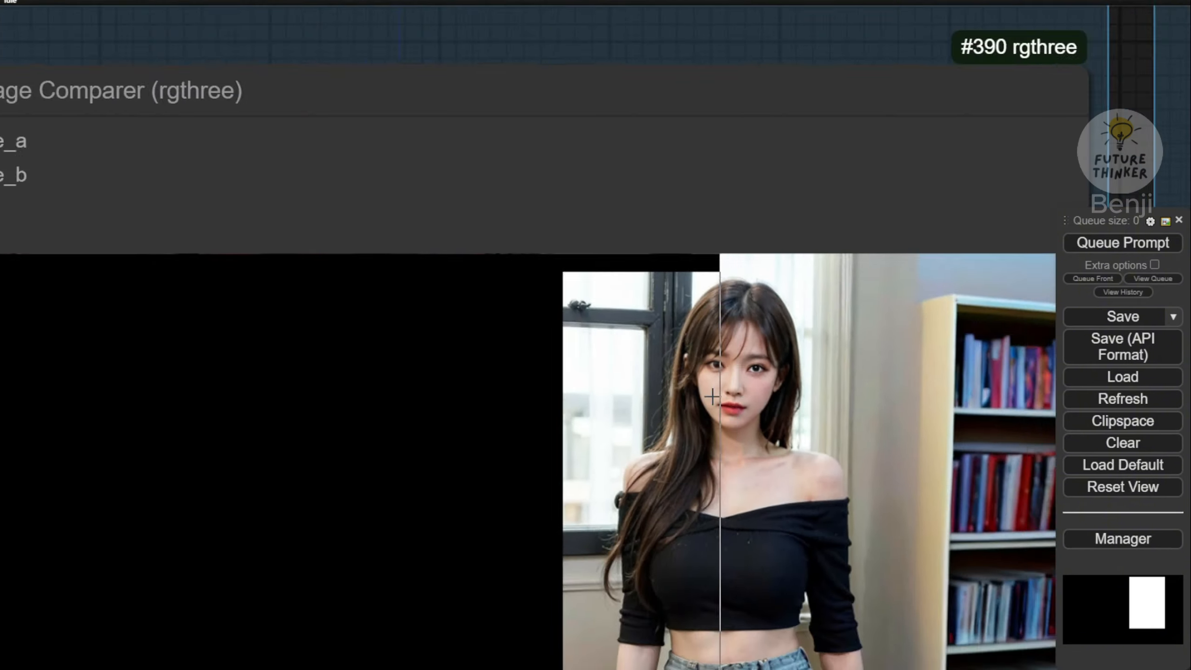
pyautogui.moveTo(331, 118); pyautogui.dragTo(1082, 134)
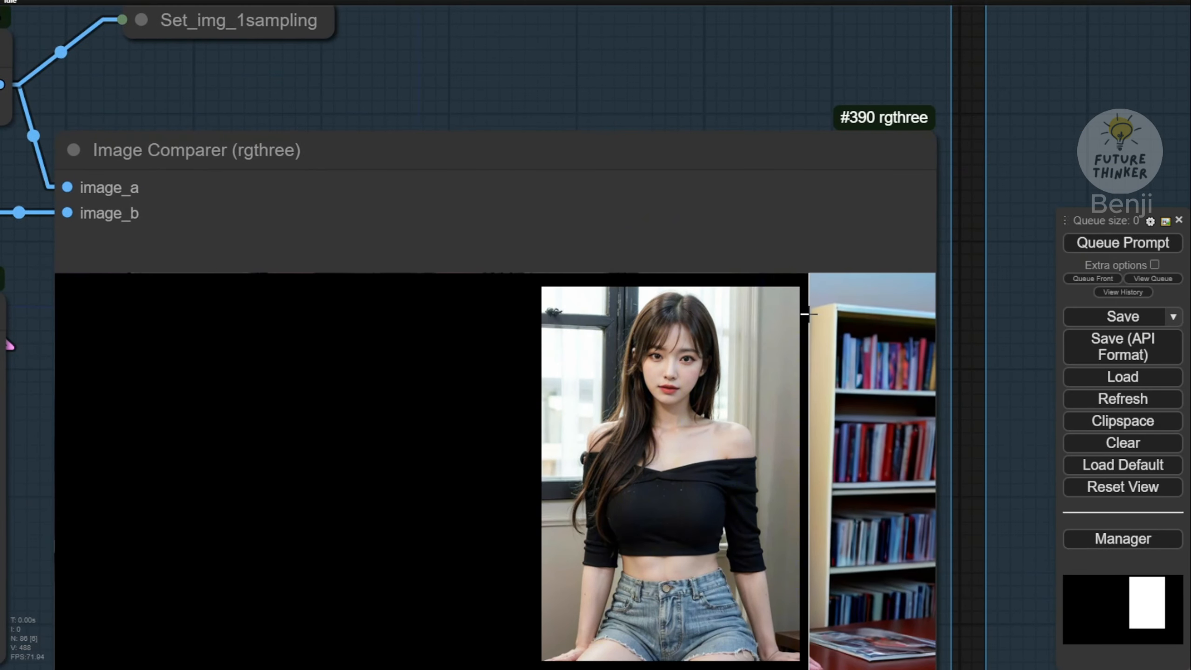
# Inspect the bookshelf edge beside the padded source photo in the Image Comparer
pyautogui.scroll(8, 773, 302)
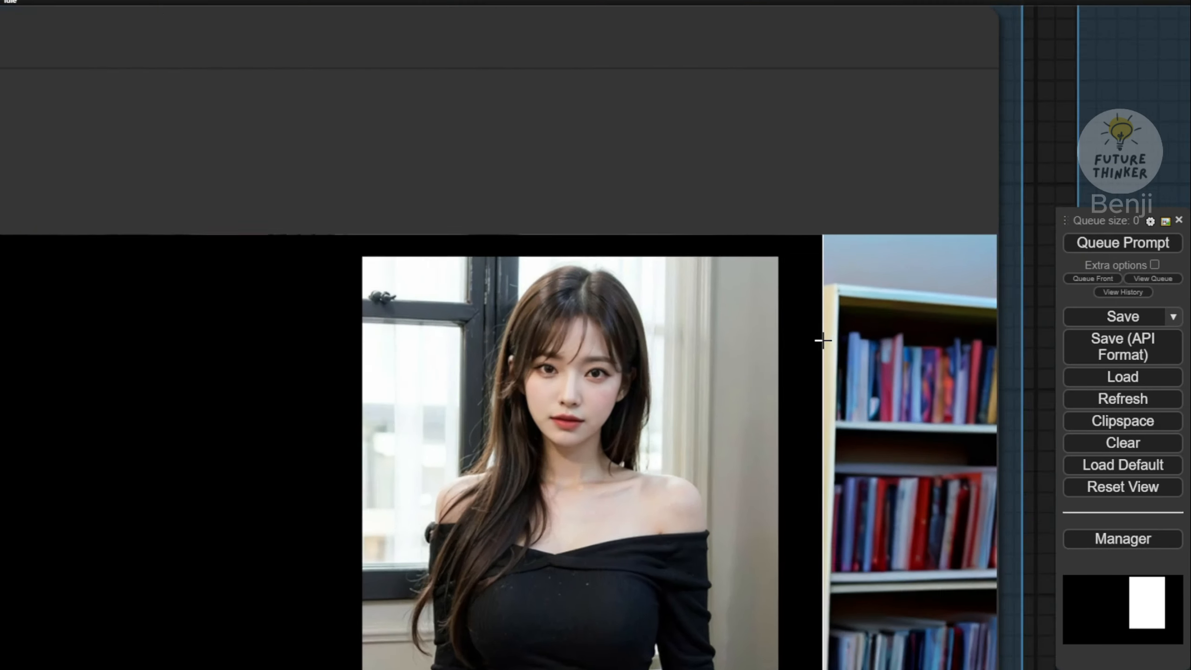
pyautogui.scroll(1, 773, 302)
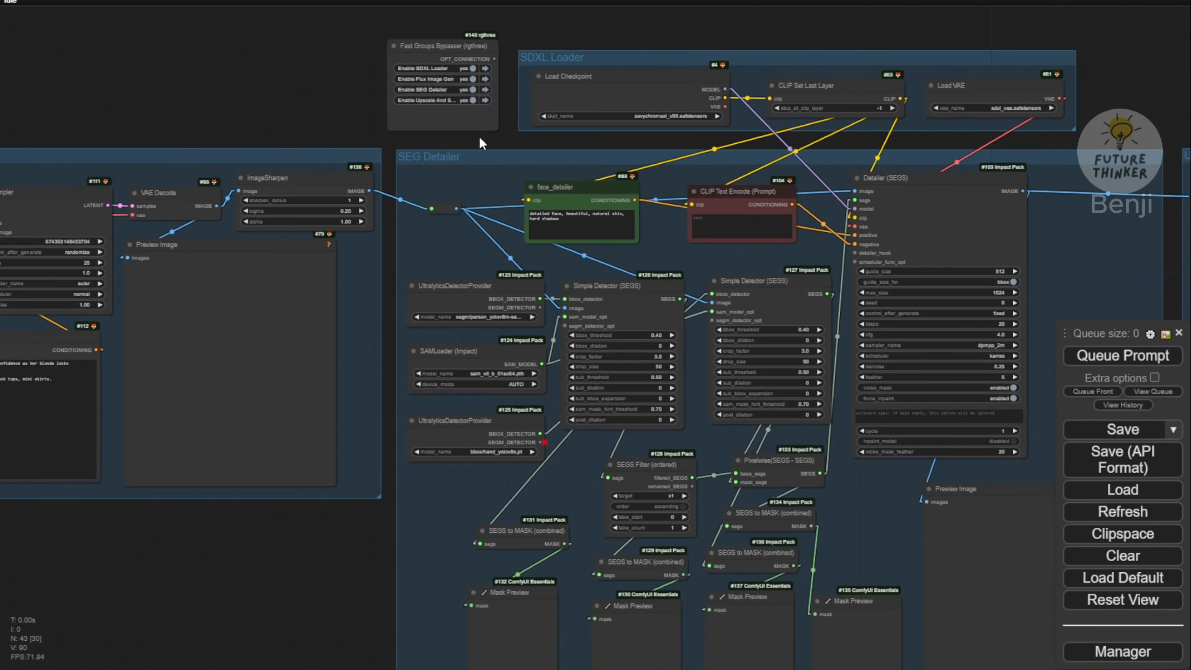
# Switch to the workflow containing the SEG Detailer group and move its Fast Groups Bypasser node away from the SDXL Loader group
pyautogui.moveTo(442, 47); pyautogui.dragTo(278, 35)
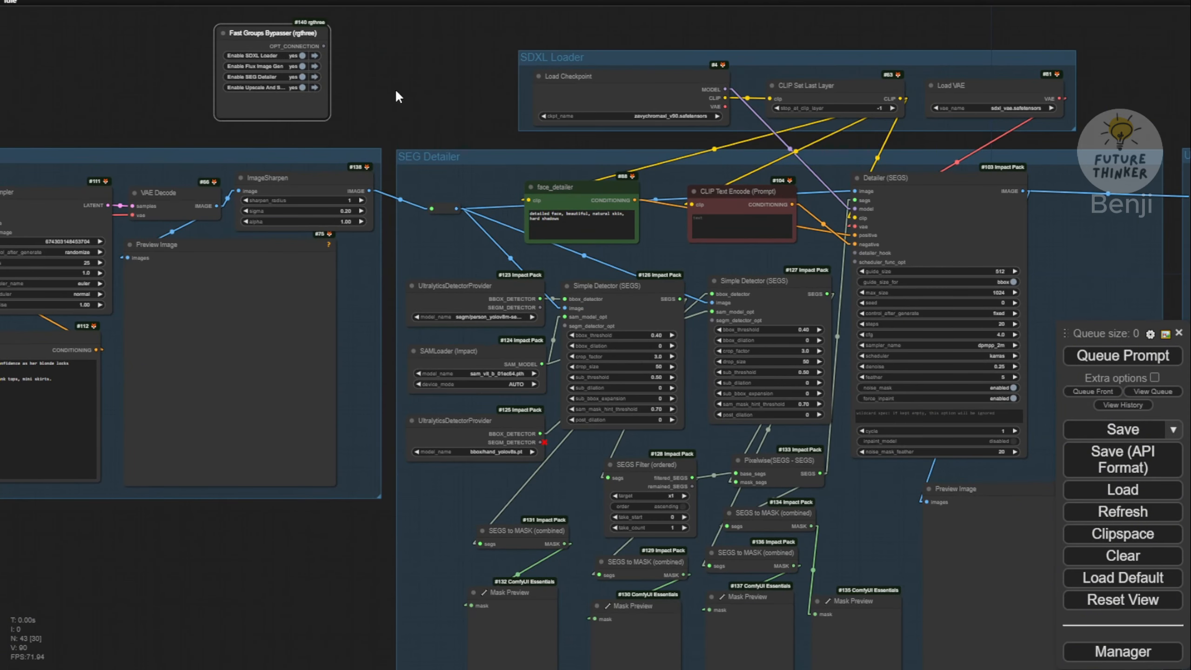
pyautogui.moveTo(395, 89); pyautogui.dragTo(207, 46)
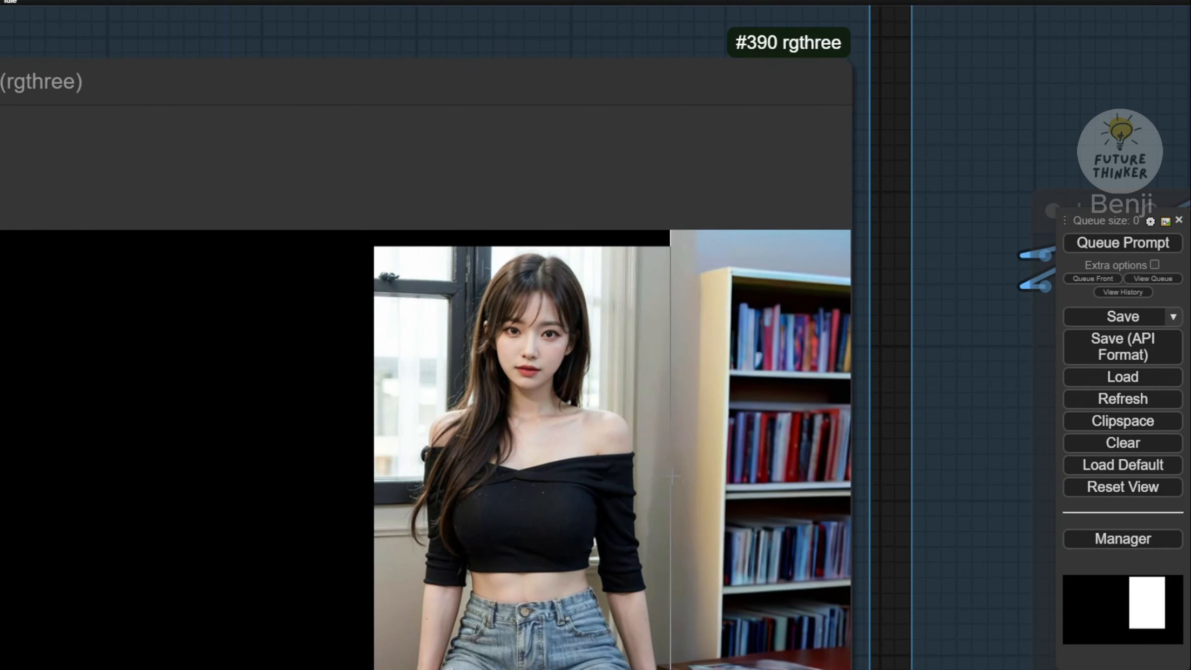
# Return to the outpainting workflow and shift the Mask Preview node slightly down above the first-sampling group
pyautogui.scroll(-8, 671, 476)
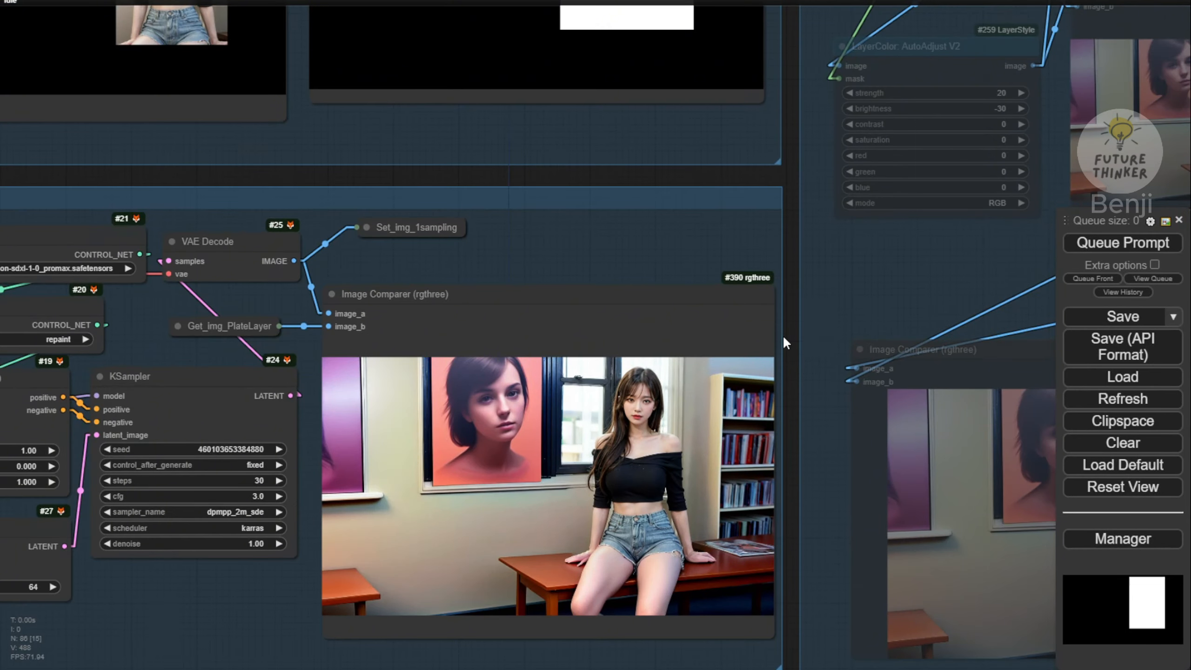
pyautogui.scroll(-4, 786, 342)
pyautogui.moveTo(670, 223); pyautogui.dragTo(666, 306)
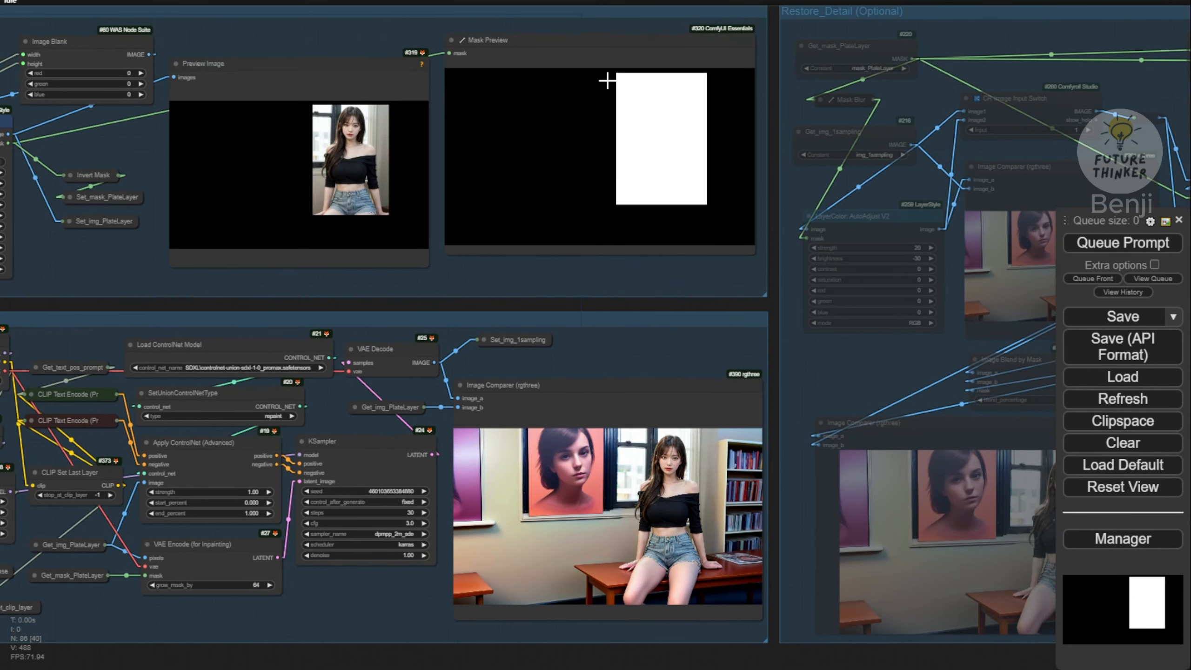
pyautogui.click(578, 70)
pyautogui.moveTo(560, 52)
pyautogui.mouseDown()
pyautogui.moveTo(545, 76)
pyautogui.moveTo(560, 60)
pyautogui.mouseUp()
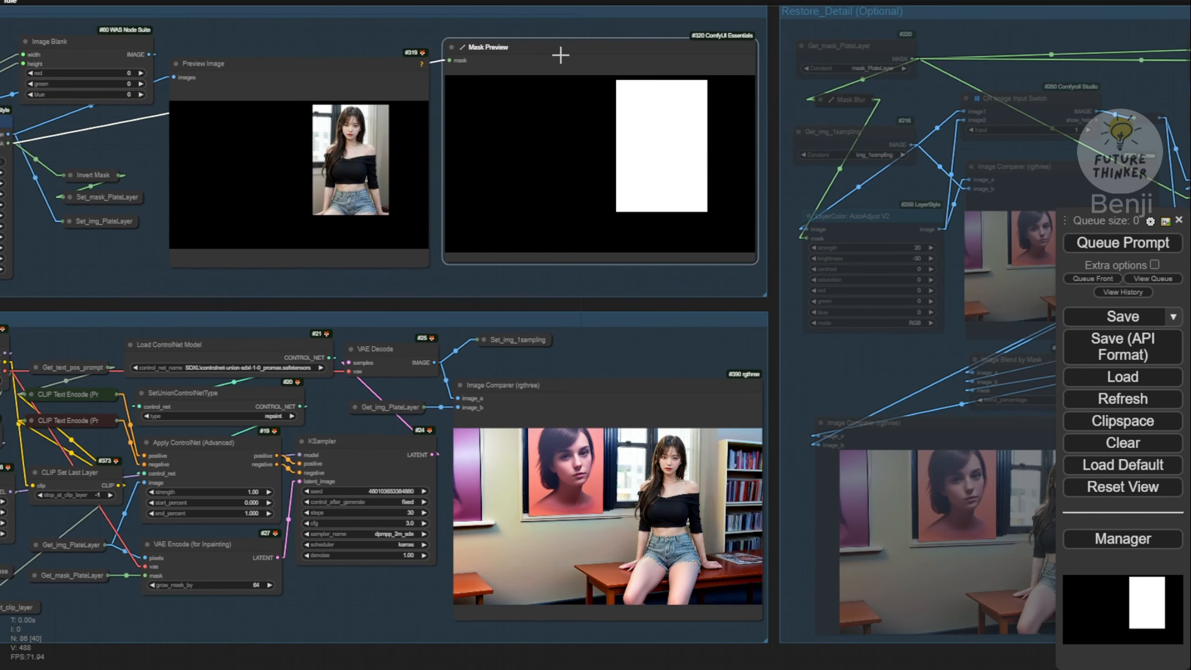
# Review the 1st Sampling - Outpaint group and compare its result with the padded source image
pyautogui.moveTo(598, 306); pyautogui.dragTo(806, 175)
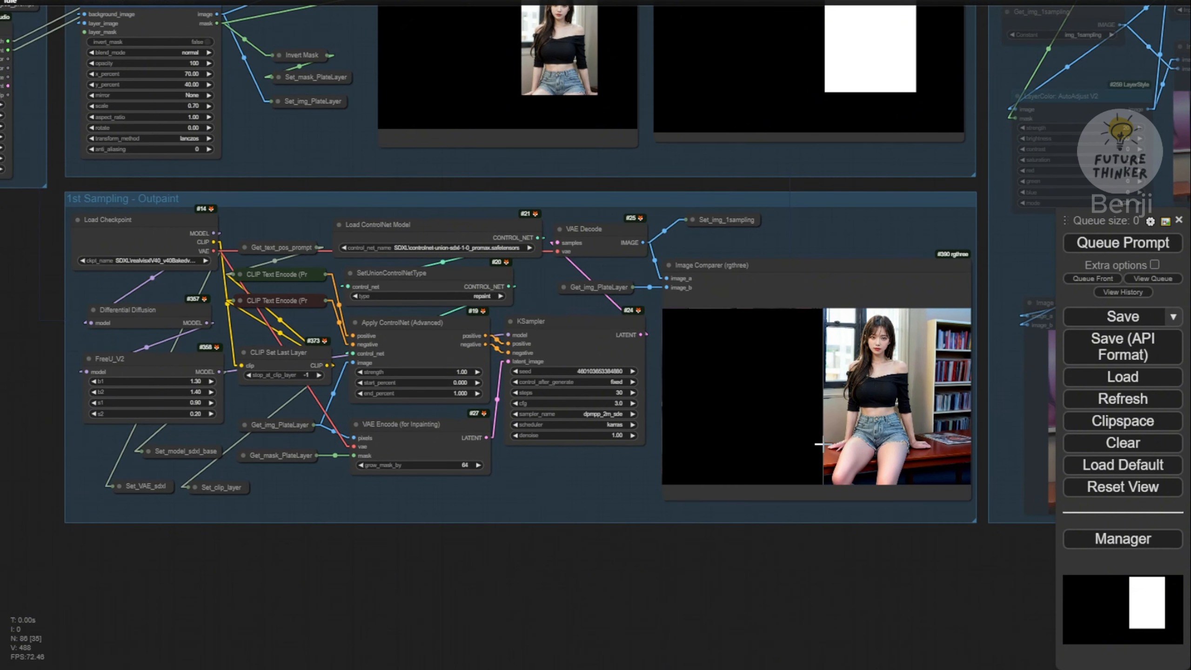
pyautogui.moveTo(731, 612); pyautogui.dragTo(655, 611)
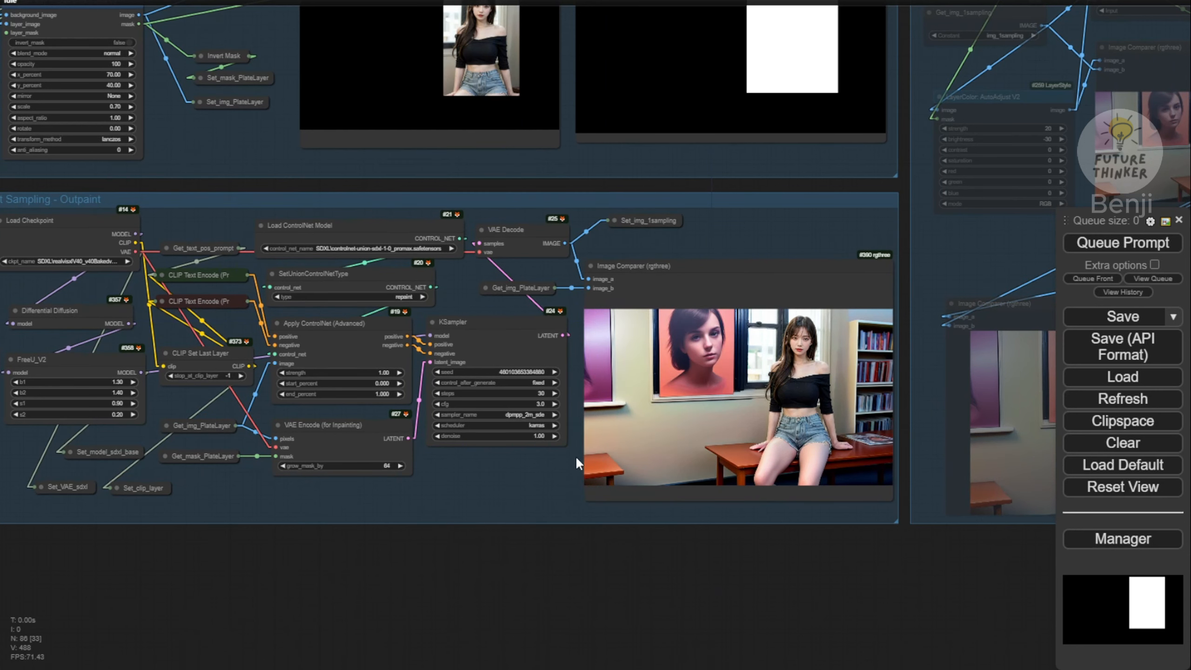
pyautogui.scroll(-5, 683, 507)
pyautogui.scroll(6, 367, 49)
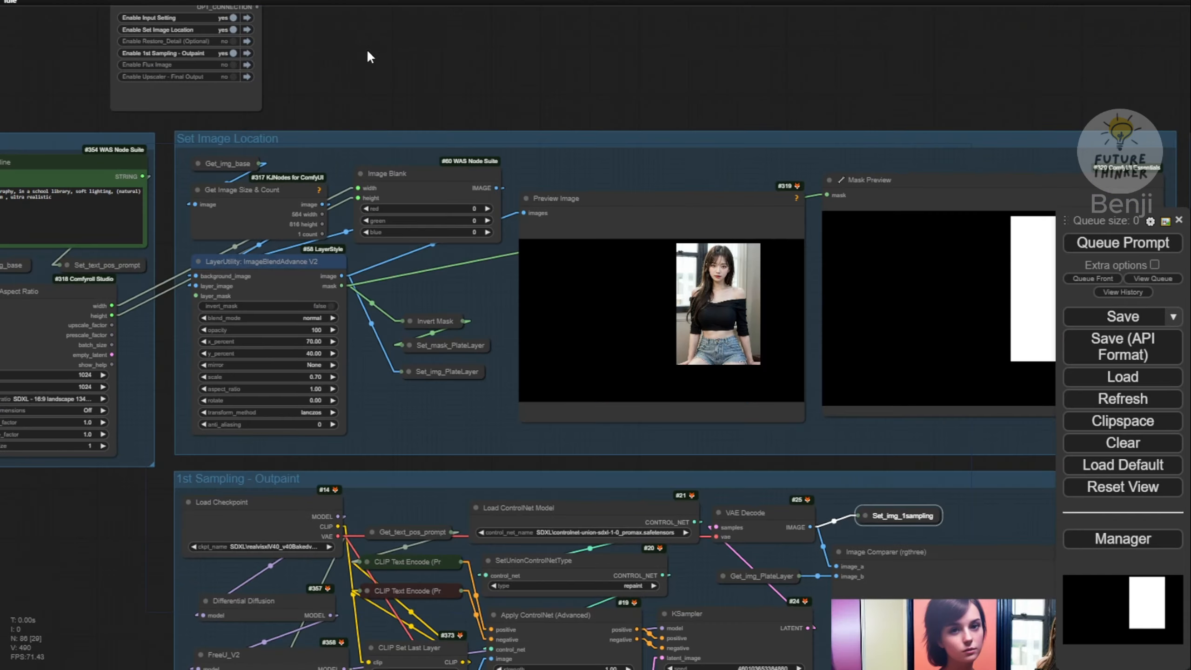
# Rename the Restore_Detail (Optional) group to Restore Source Image Detail and enable it through the Fast Groups Muter
pyautogui.moveTo(300, 49); pyautogui.dragTo(357, 155)
pyautogui.scroll(4, 360, 159)
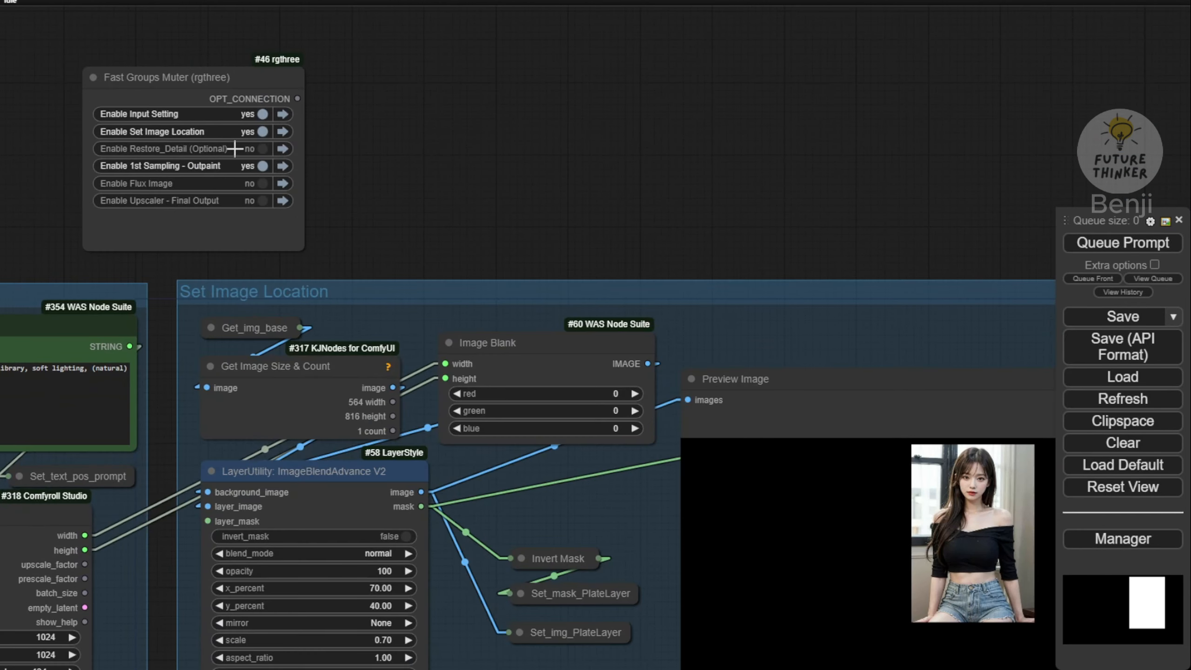
pyautogui.click(262, 149)
pyautogui.click(283, 148)
pyautogui.moveTo(741, 94); pyautogui.dragTo(965, 54)
pyautogui.moveTo(210, 125); pyautogui.dragTo(502, 256)
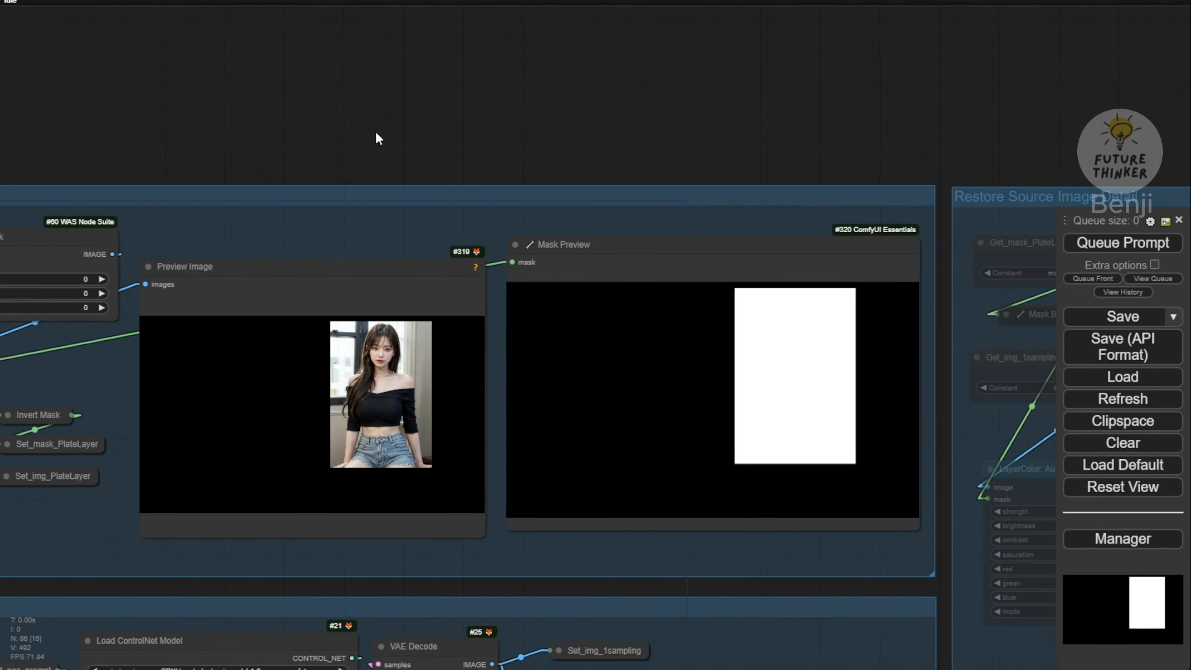
# Go from the Fast Groups Muter to the Restore Source Image Detail group and examine its mask and blend comparisons
pyautogui.moveTo(375, 132); pyautogui.dragTo(482, 1)
pyautogui.scroll(4, 471, 254)
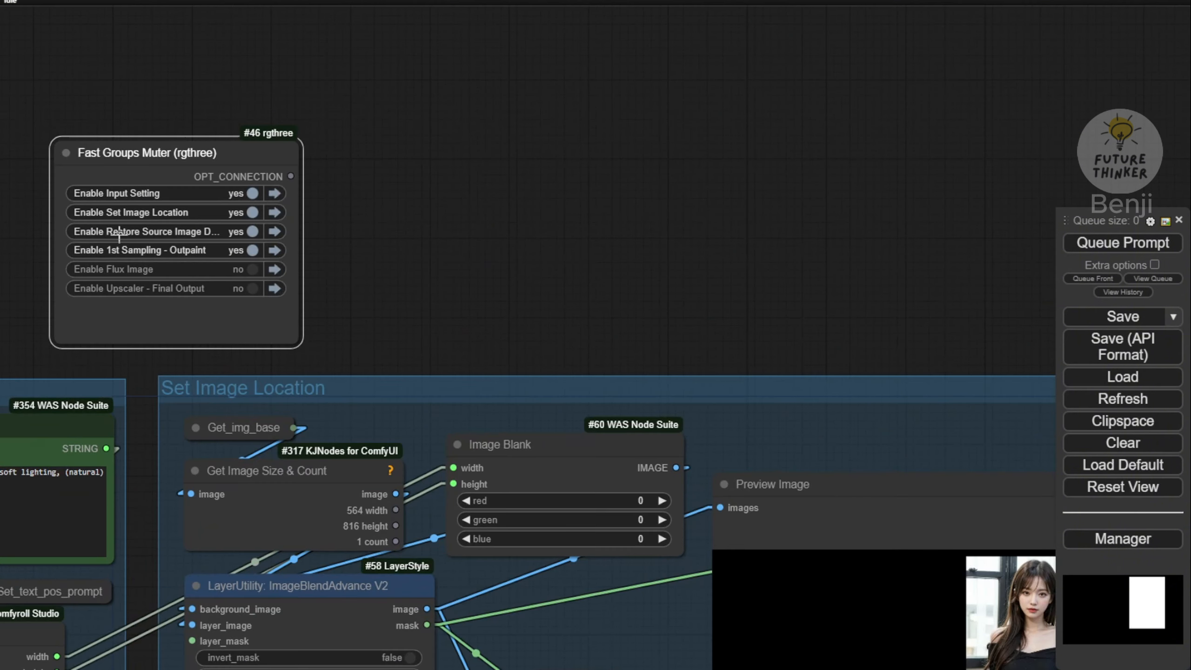
pyautogui.scroll(4, 129, 237)
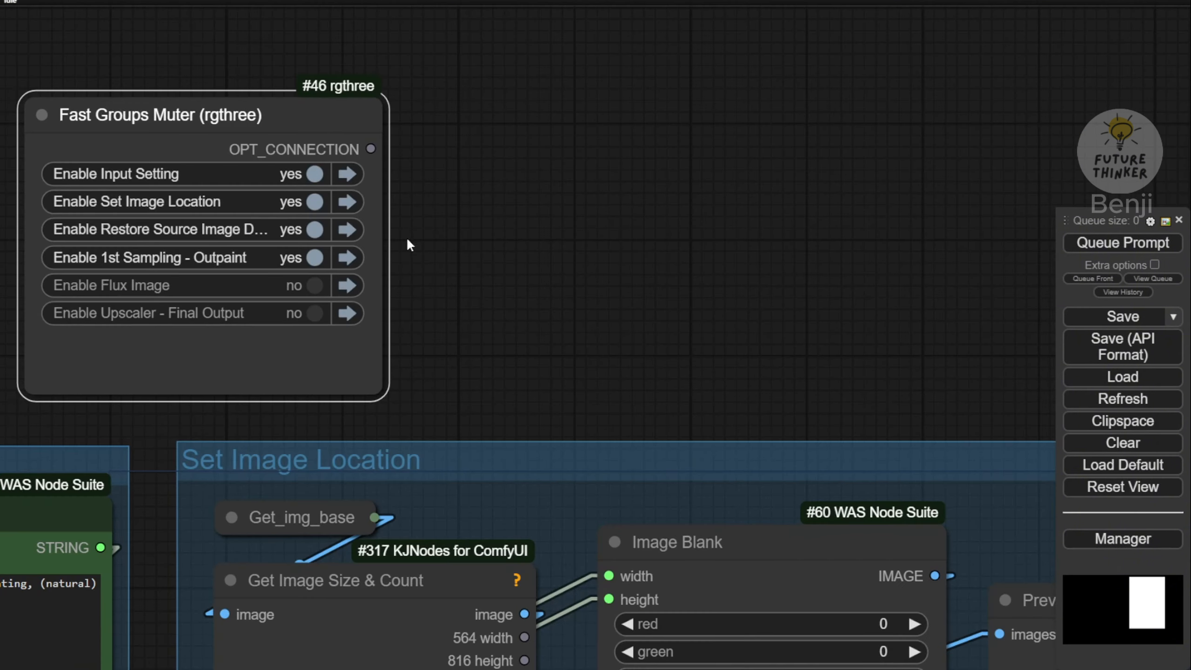
pyautogui.click(347, 229)
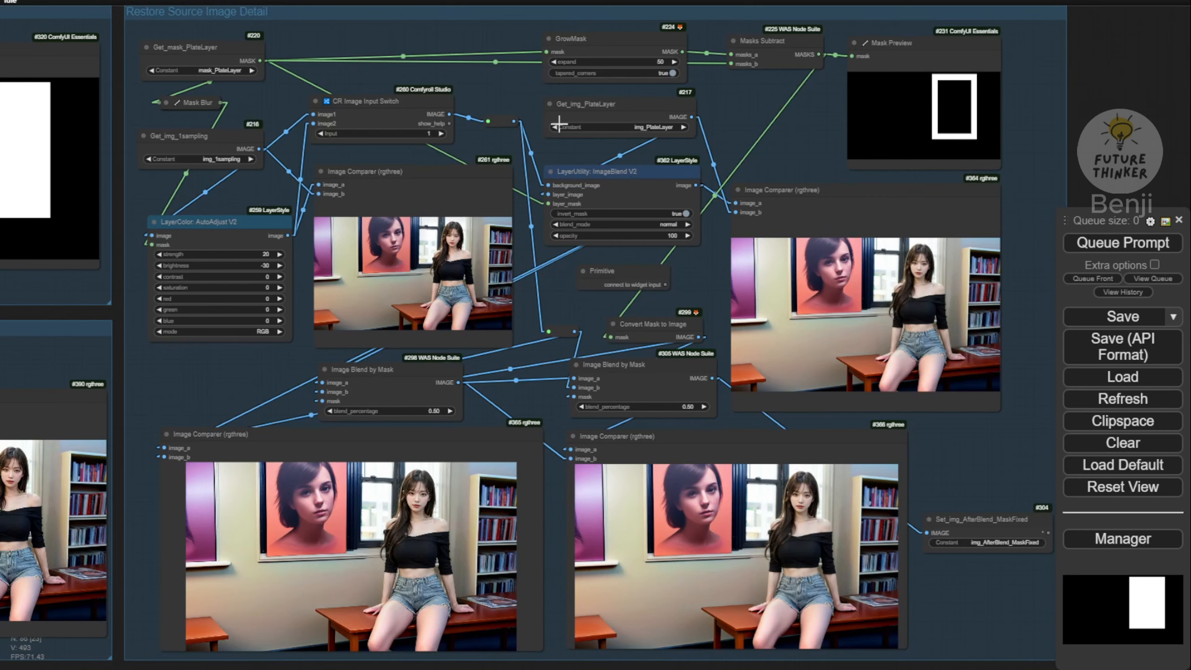
pyautogui.moveTo(556, 291); pyautogui.dragTo(556, 181)
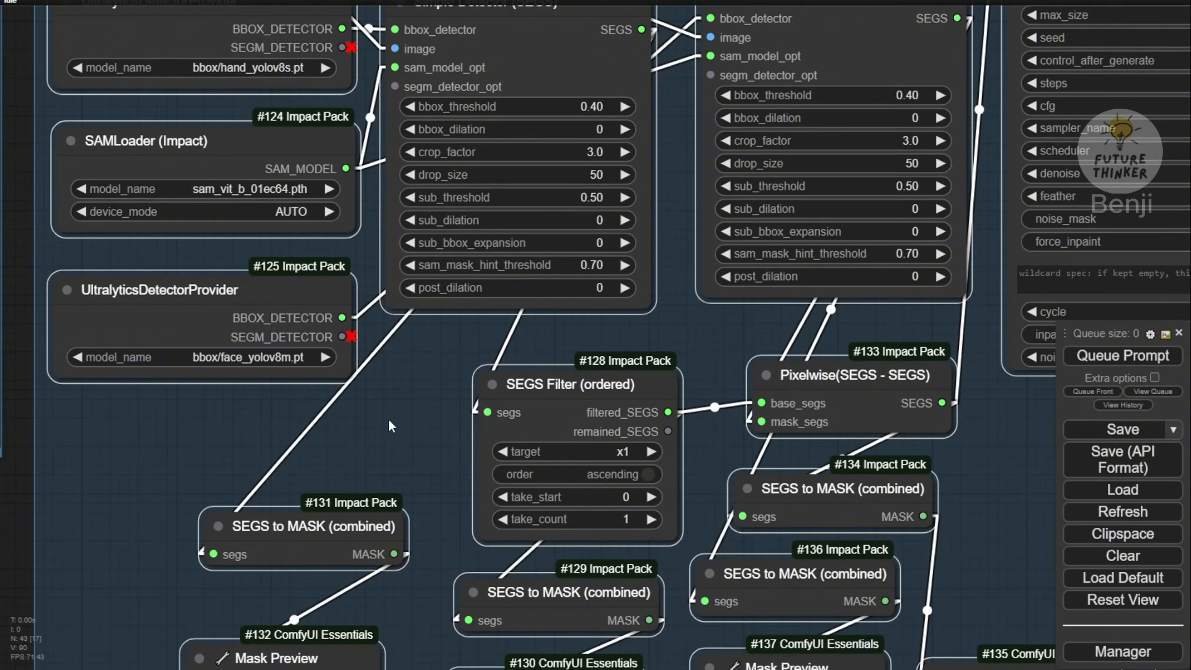
# Switch to the other workflow and copy all nodes of its SEG Detailer group
pyautogui.moveTo(316, 132); pyautogui.dragTo(317, 221)
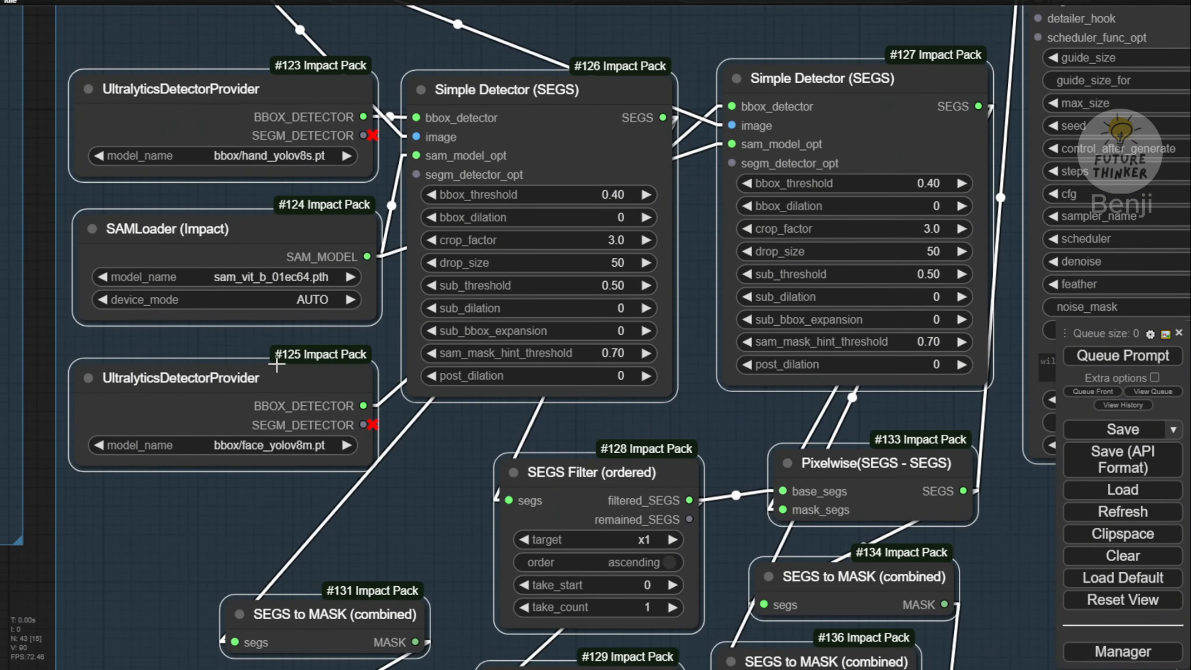
pyautogui.scroll(-4, 357, 465)
pyautogui.scroll(-3, 319, 392)
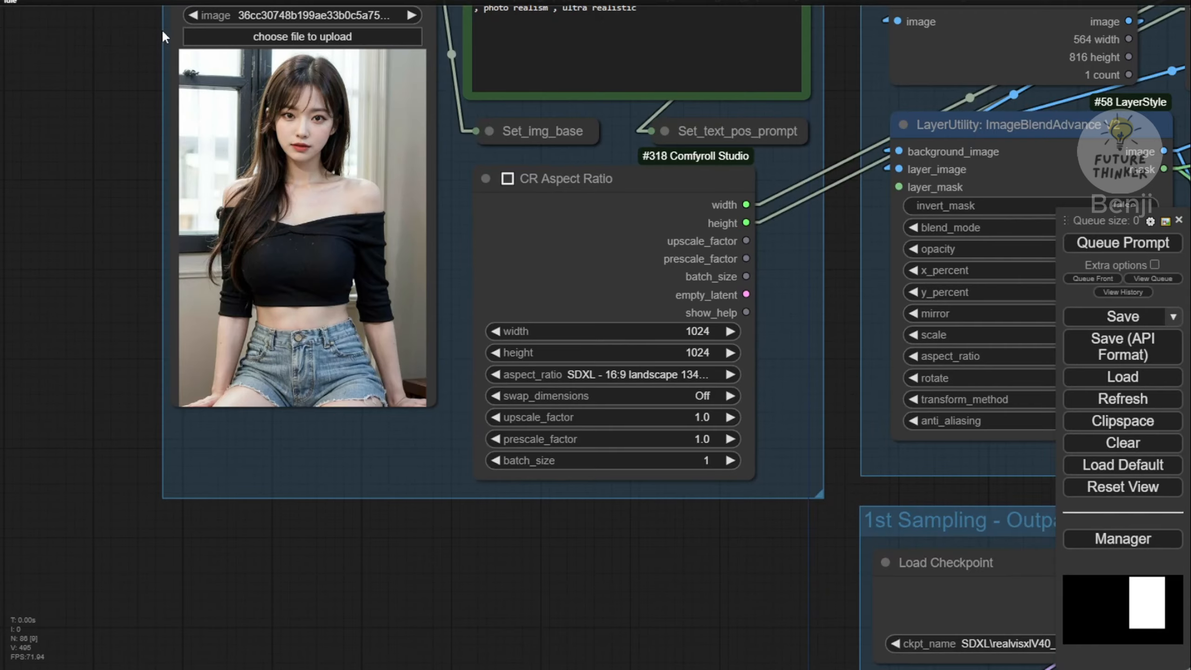
# Return to the outpainting workflow and move the Upscaler - Final Output and Flux Image groups away to clear space below the first-sampling group
pyautogui.scroll(-5, 296, 500)
pyautogui.moveTo(325, 539); pyautogui.dragTo(223, 71)
pyautogui.scroll(-3, 226, 220)
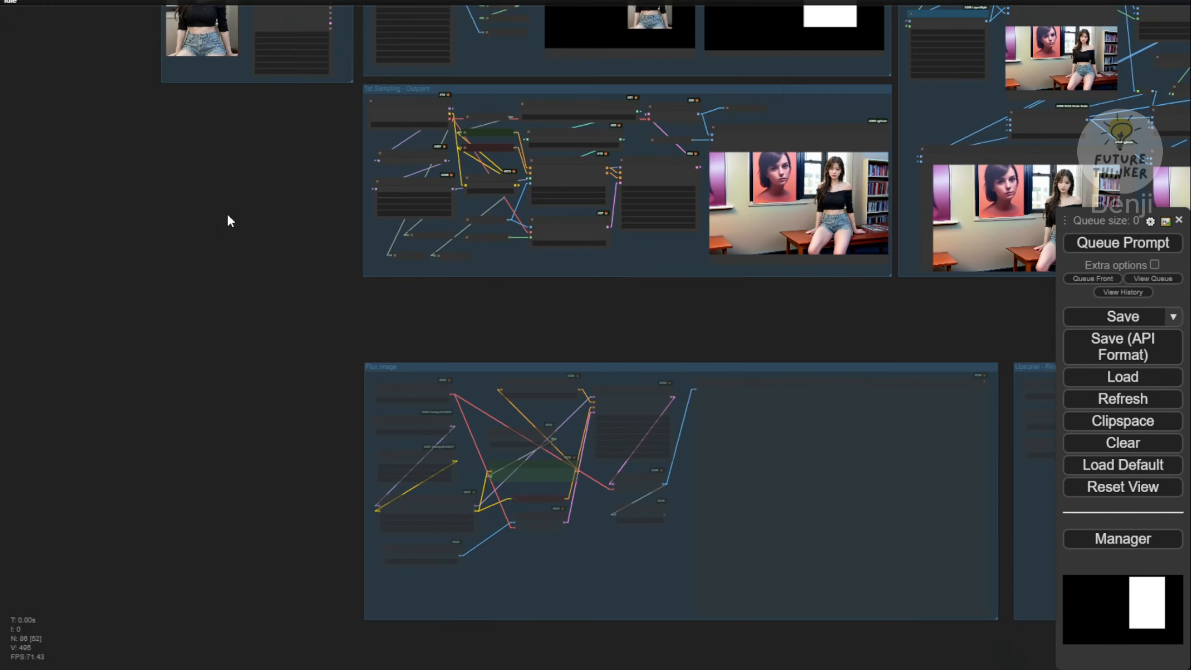
pyautogui.scroll(-3, 228, 225)
pyautogui.scroll(-3, 230, 230)
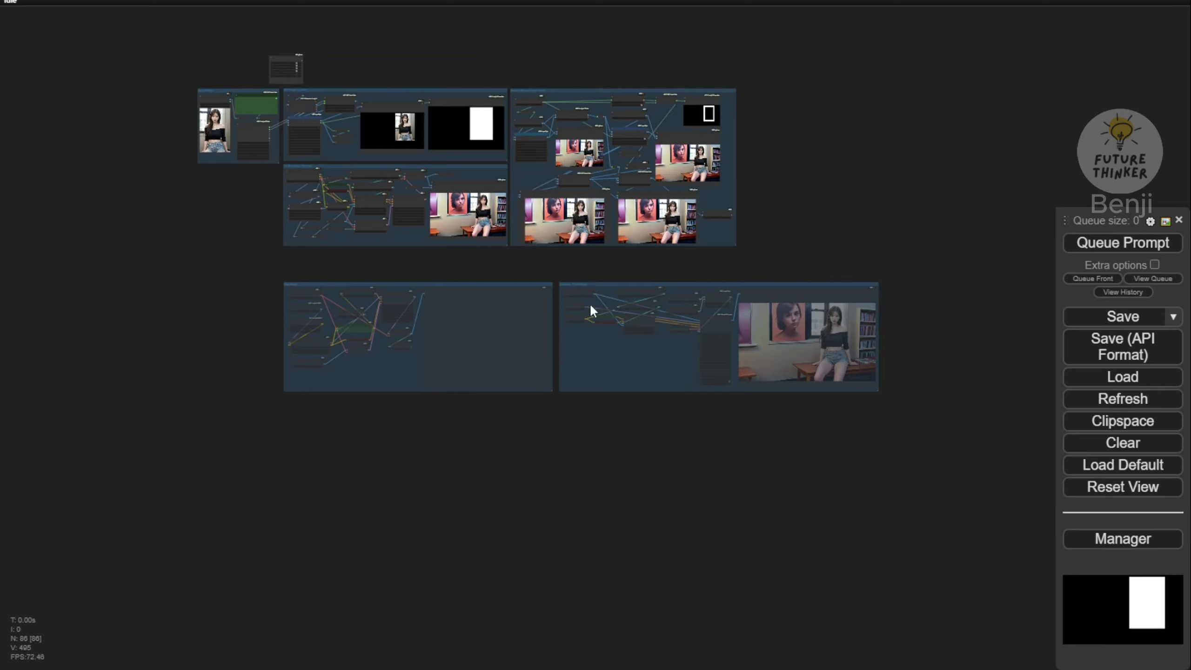
pyautogui.scroll(9, 586, 296)
pyautogui.moveTo(570, 272); pyautogui.dragTo(211, 139)
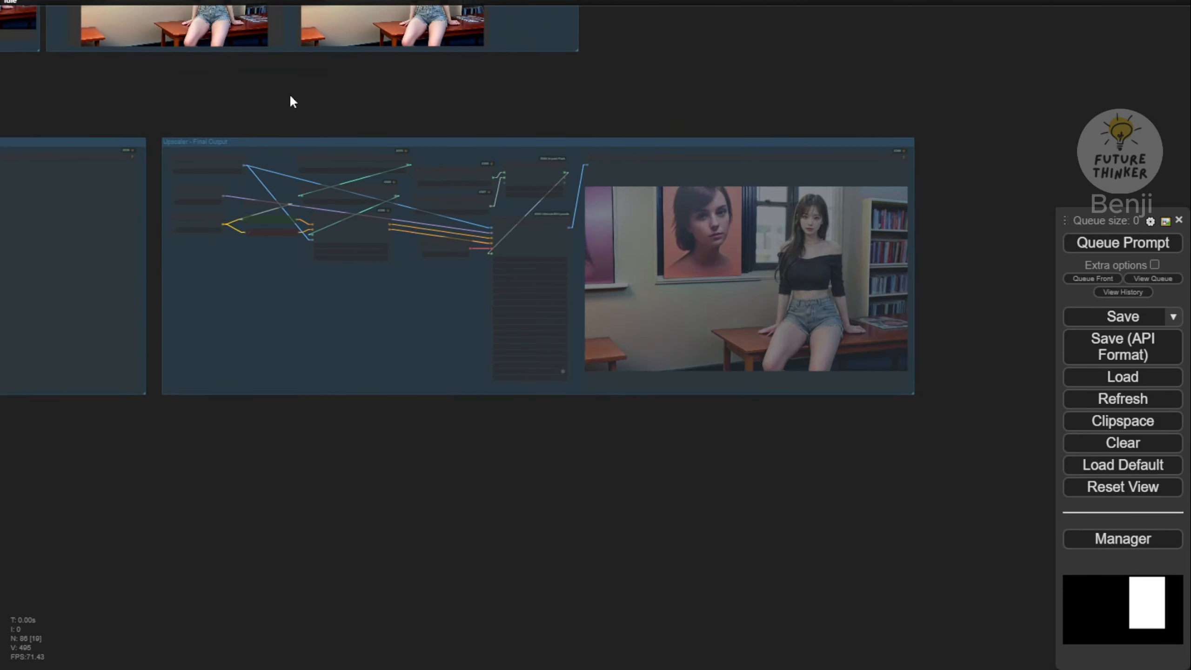
pyautogui.moveTo(308, 132); pyautogui.dragTo(904, 162)
pyautogui.moveTo(297, 117); pyautogui.dragTo(477, 539)
pyautogui.moveTo(740, 183); pyautogui.dragTo(135, 306)
pyautogui.scroll(-7, 135, 315)
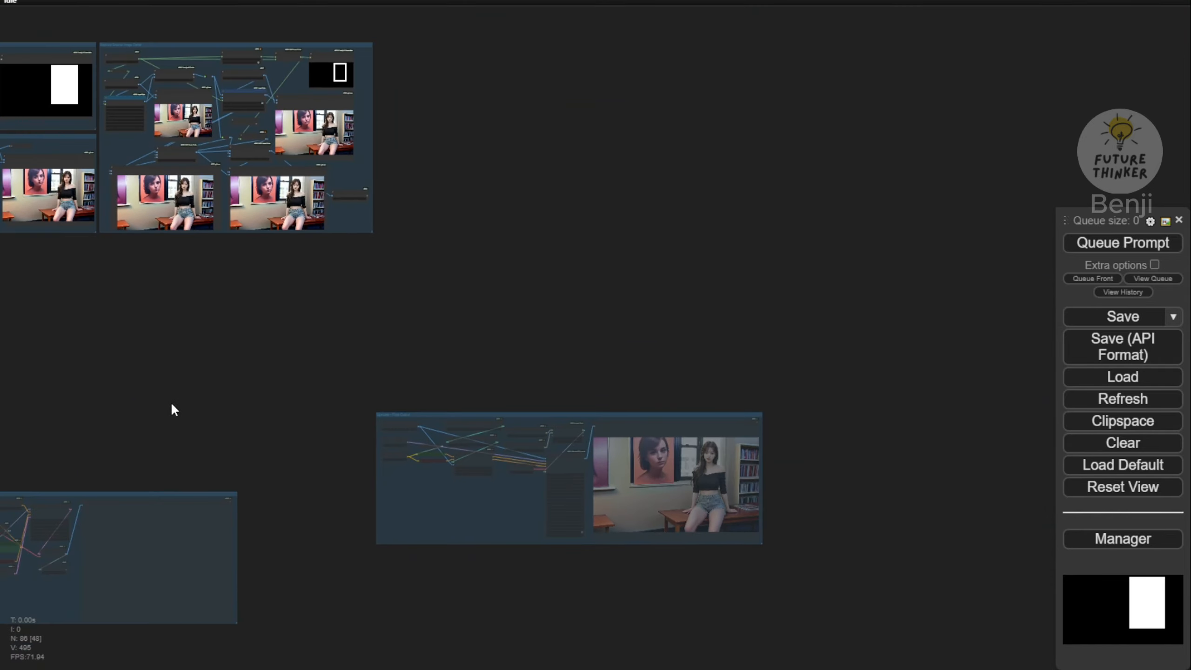
# Paste the copied SEG Detailer nodes into the empty area below the 1st Sampling - Outpaint group
pyautogui.moveTo(172, 404); pyautogui.dragTo(199, 402)
pyautogui.moveTo(255, 493); pyautogui.dragTo(525, 578)
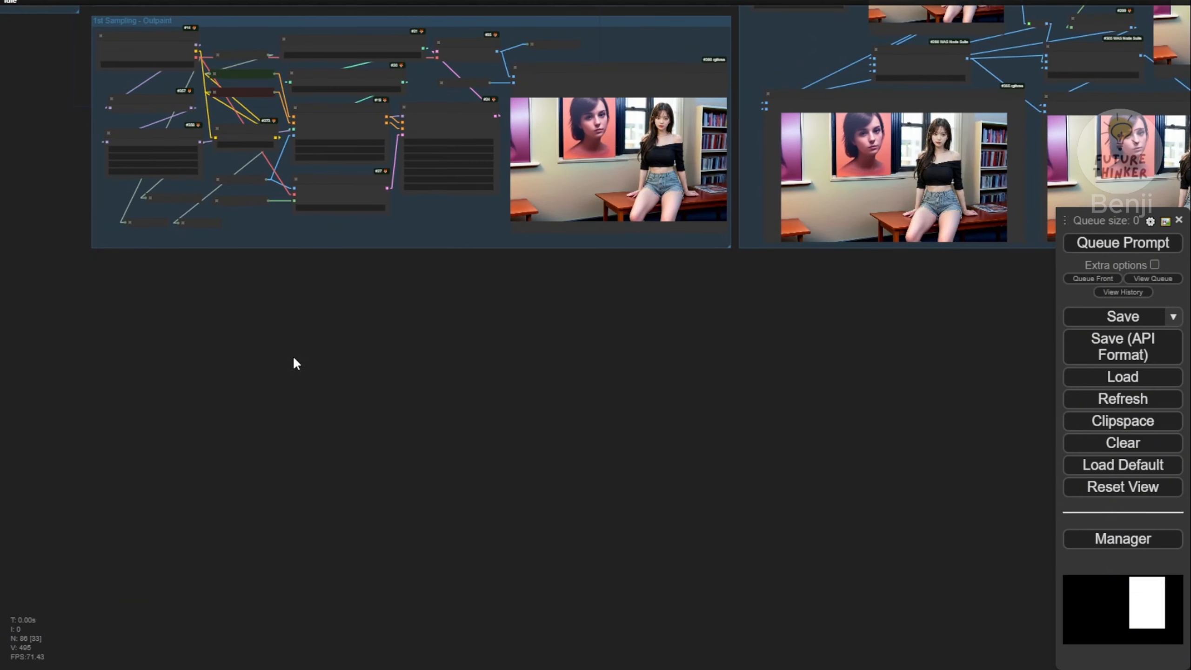
pyautogui.hotkey('ctrl', 'v')
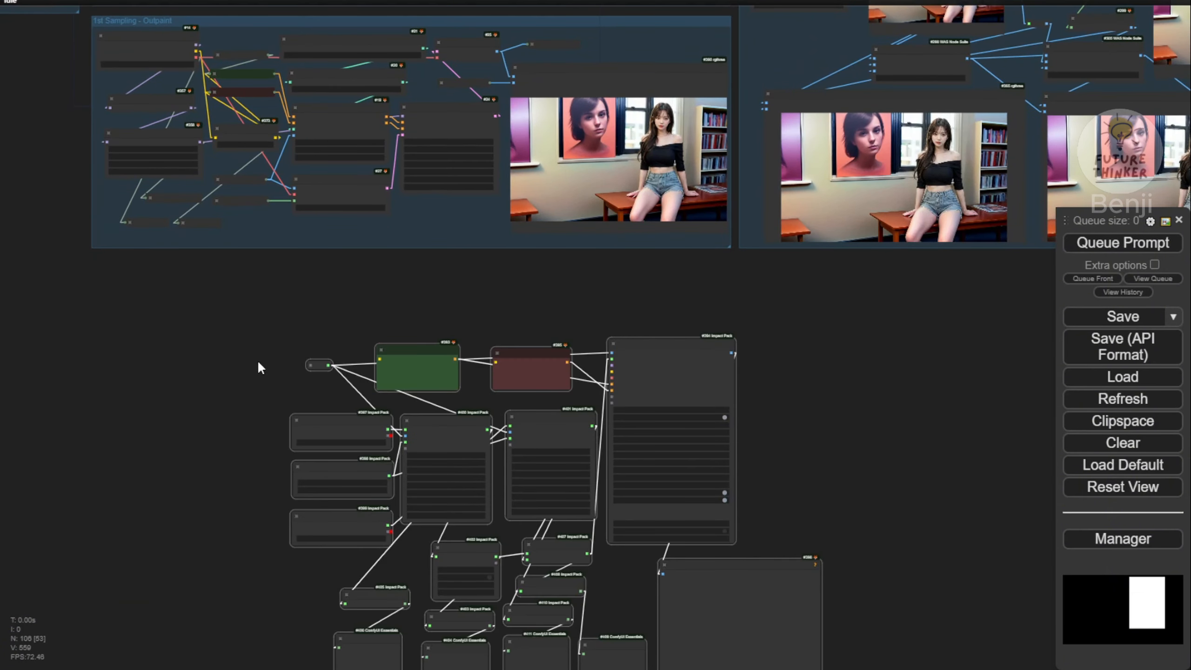
pyautogui.moveTo(257, 359); pyautogui.dragTo(244, 190)
pyautogui.scroll(4, 314, 221)
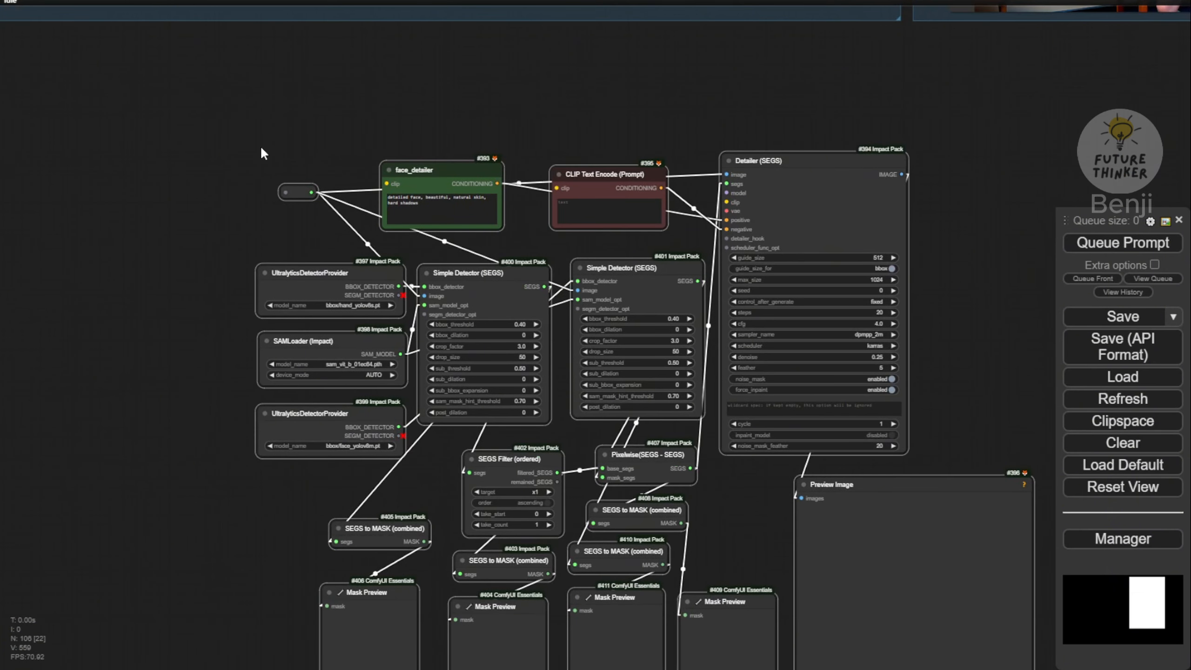
# Add a group titled SEG Detailer and resize it to enclose the pasted detailer nodes
pyautogui.rightClick(210, 151)
pyautogui.click(184, 124)
pyautogui.moveTo(161, 87); pyautogui.dragTo(250, 169)
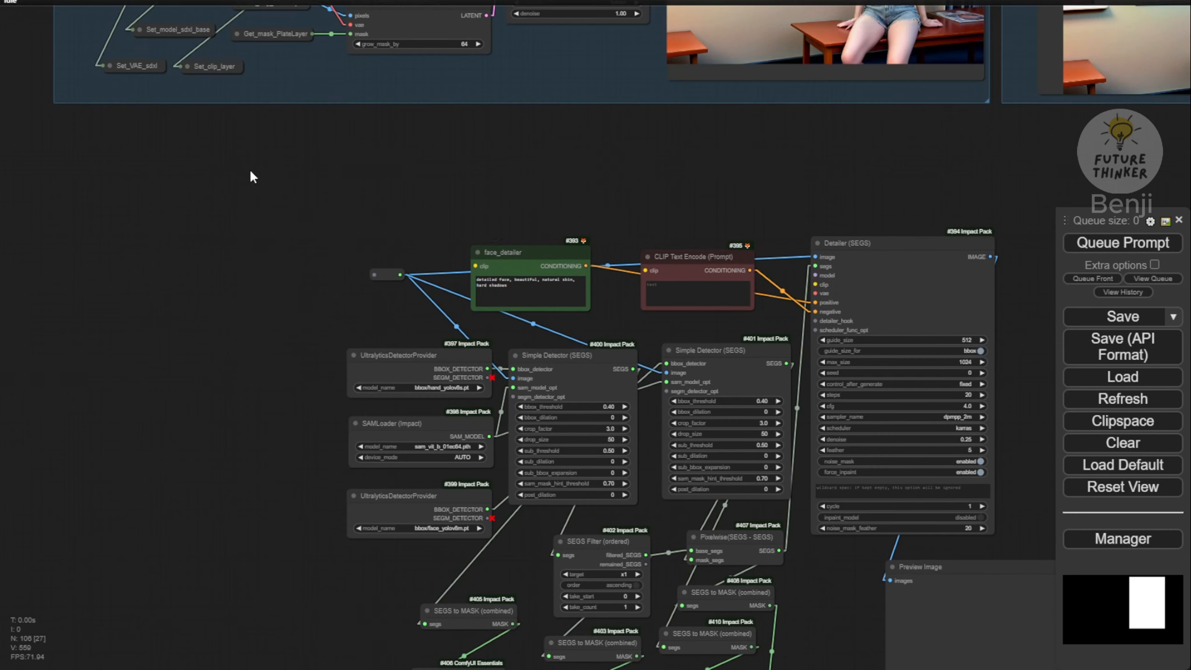
pyautogui.write('SEG')
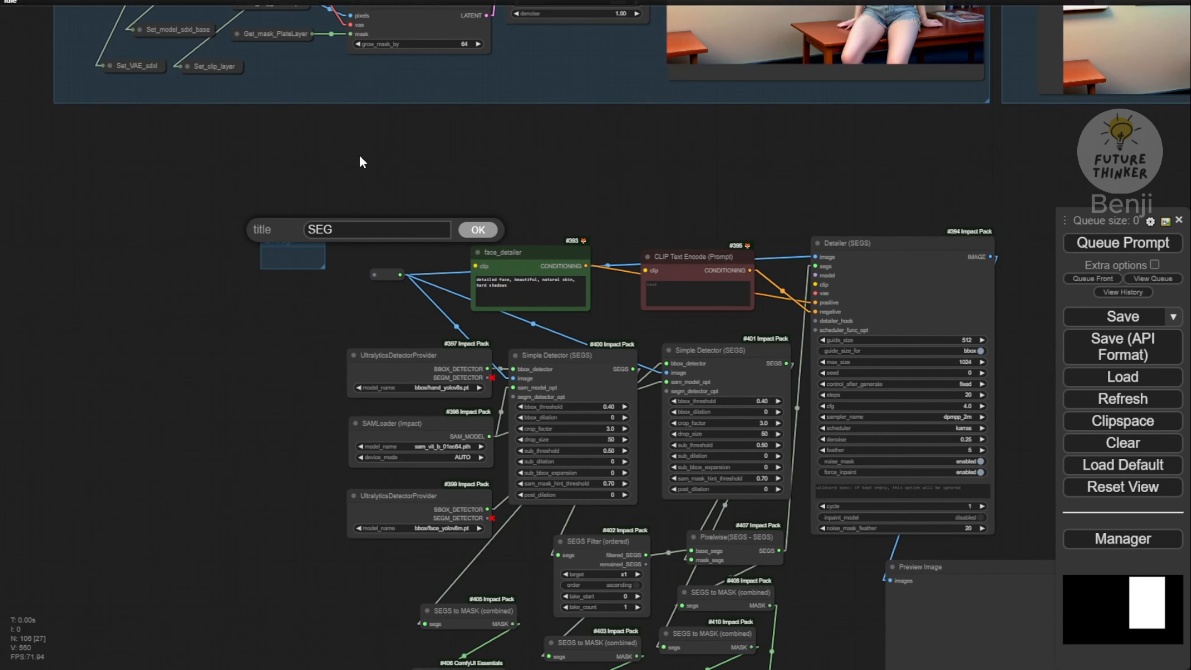
pyautogui.write(' Detailer')
pyautogui.press('Return')
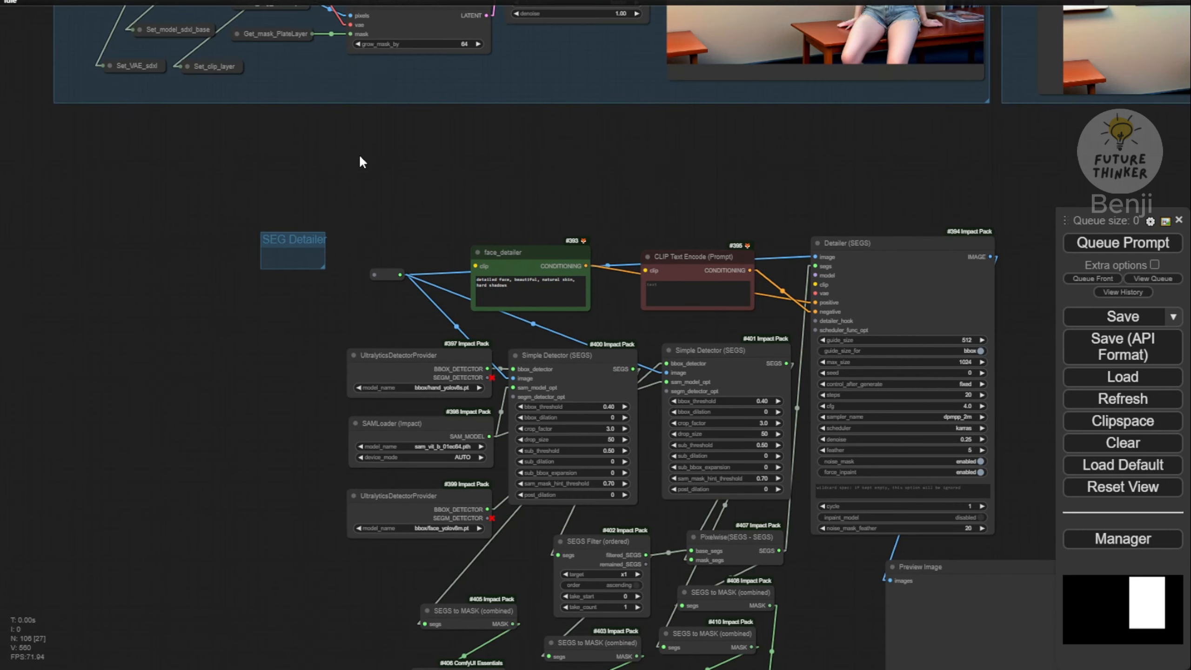
pyautogui.scroll(-5, 385, 202)
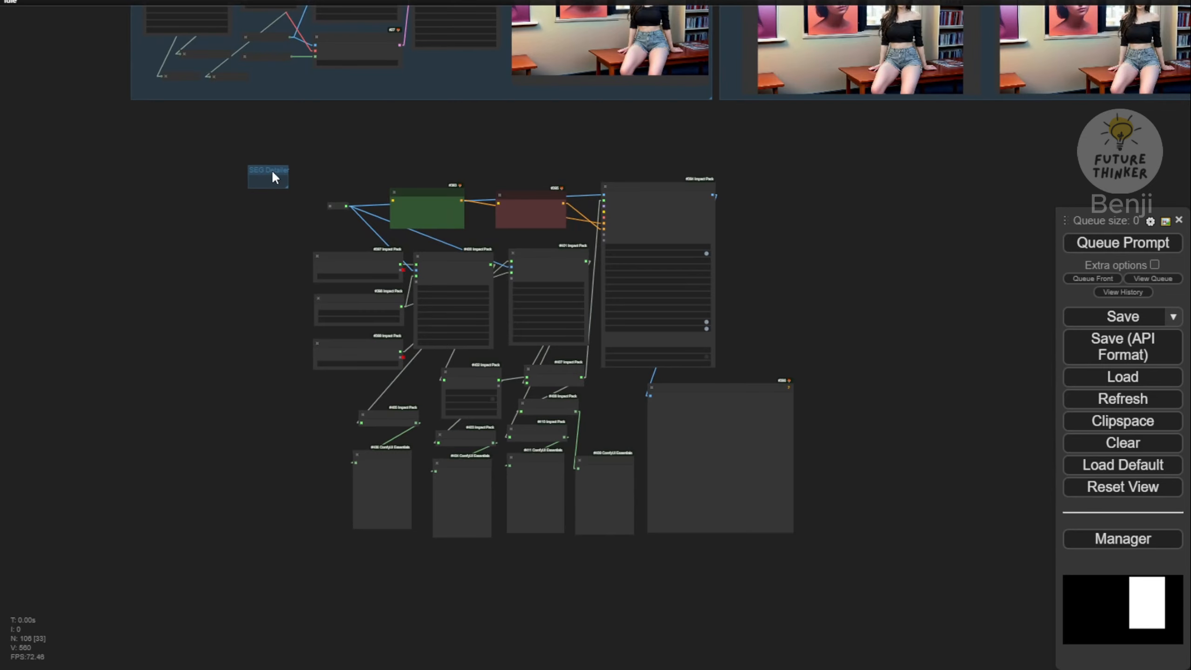
pyautogui.scroll(15, 558, 218)
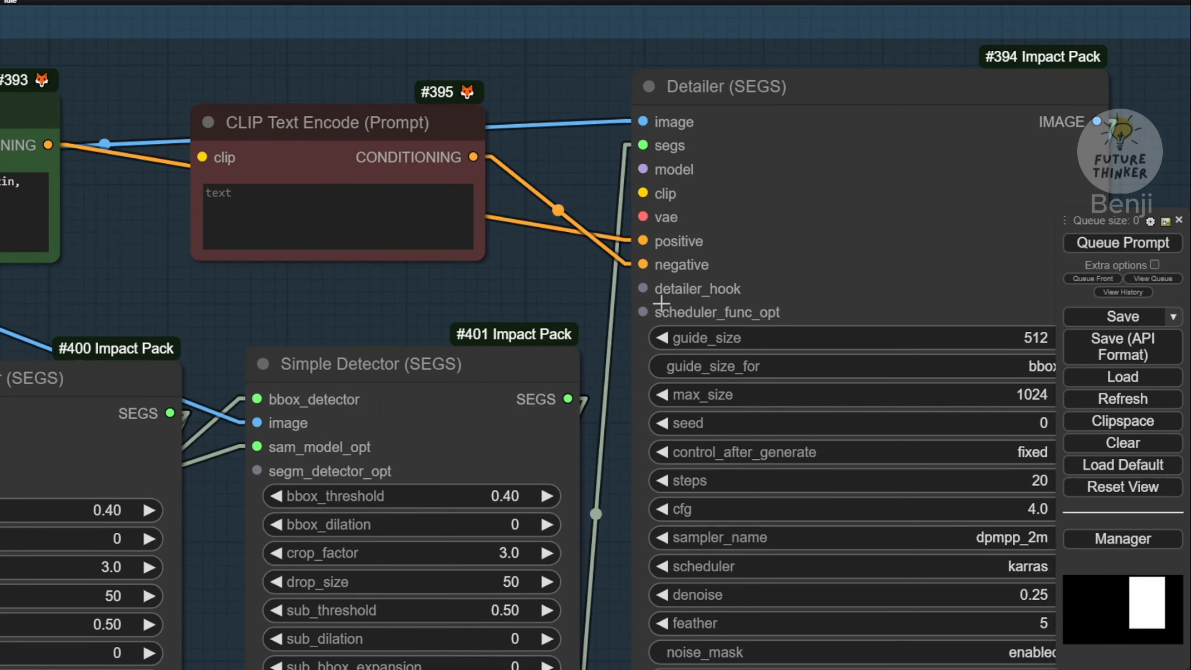
# Expand the Set_model_sdxl_base, Set_VAE_sdxl and Set_clip_layer nodes to check their constant names, and collapse them again
pyautogui.scroll(-4, 439, 283)
pyautogui.moveTo(221, 82); pyautogui.dragTo(788, 104)
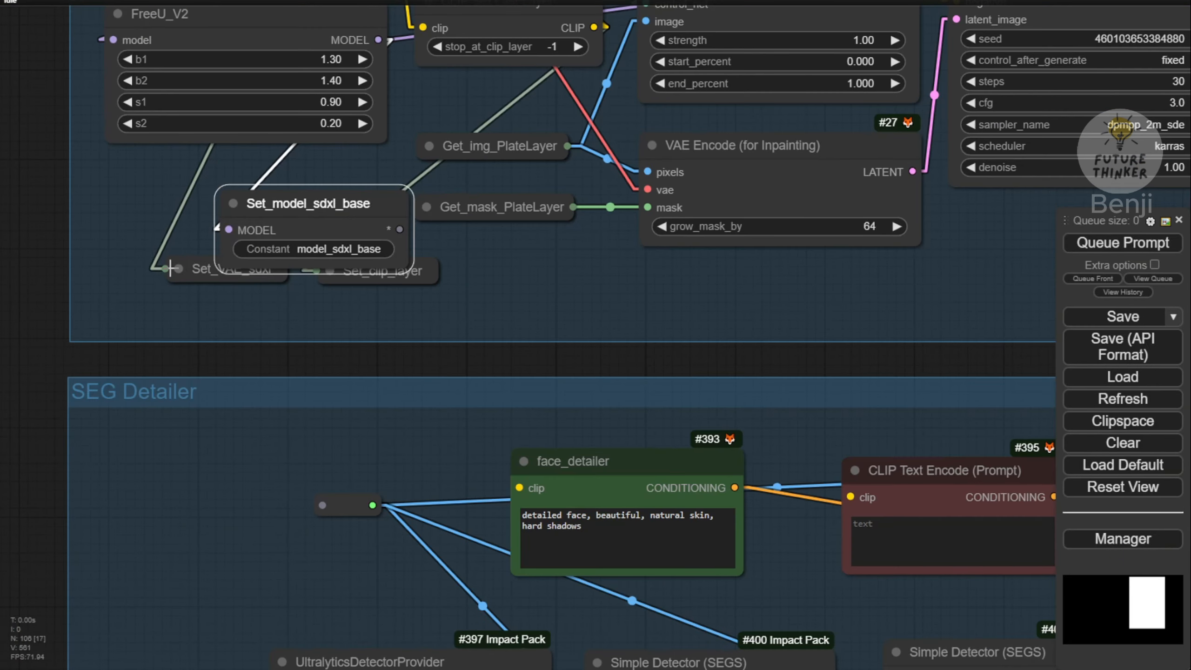
pyautogui.click(176, 268)
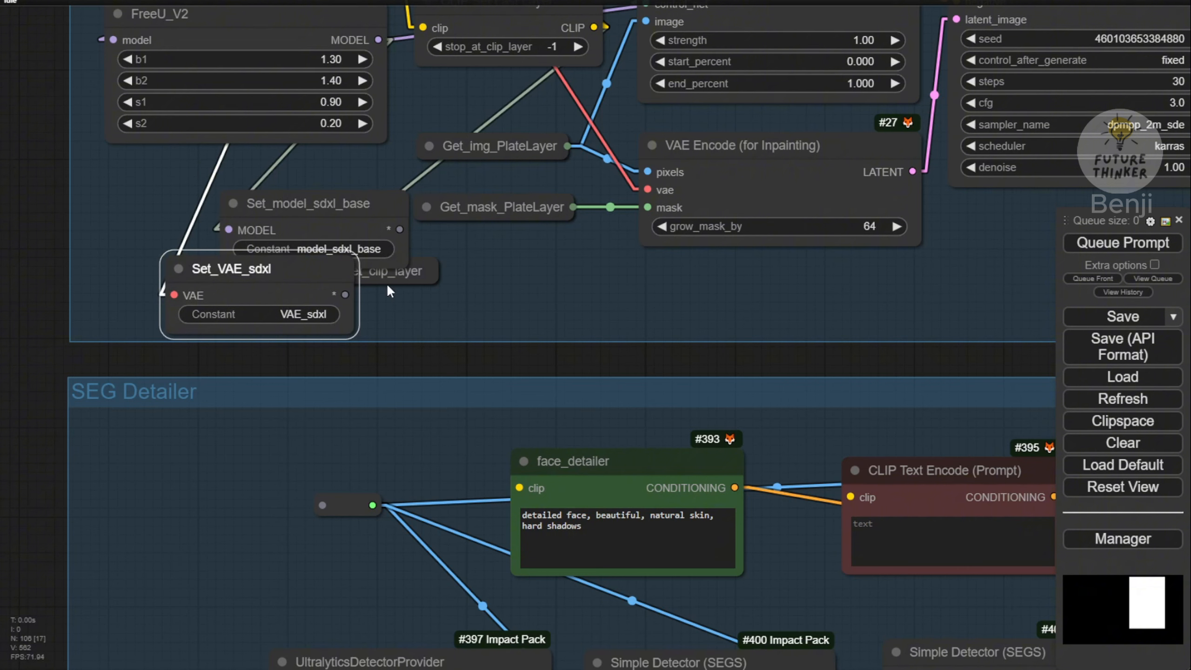
pyautogui.click(371, 277)
pyautogui.click(330, 271)
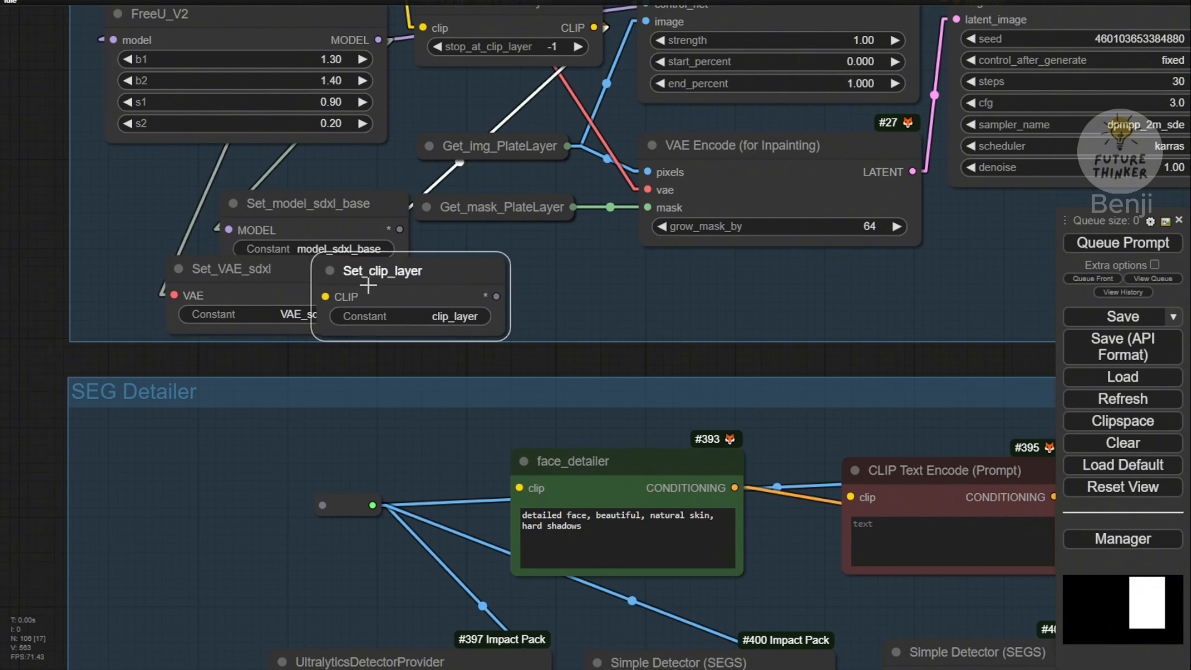
pyautogui.click(330, 271)
pyautogui.click(270, 203)
pyautogui.click(233, 203)
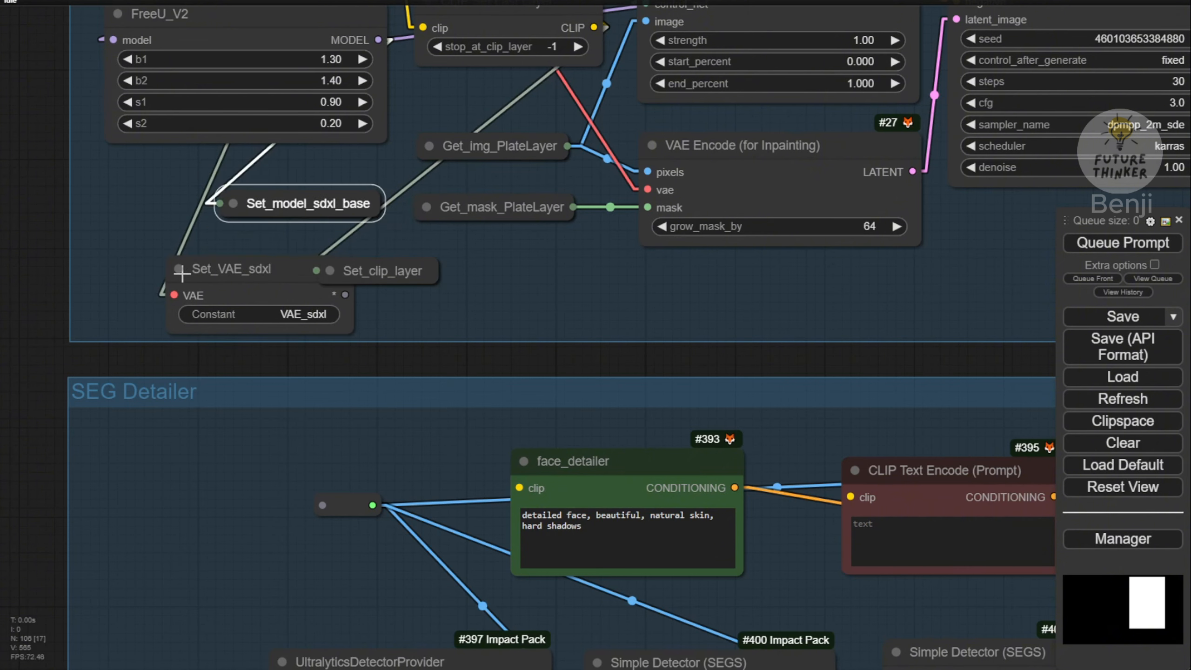
pyautogui.click(178, 268)
# Add GetNode nodes beside the image reroute in the SEG Detailer group
pyautogui.moveTo(207, 353); pyautogui.dragTo(256, 138)
pyautogui.doubleClick(224, 235)
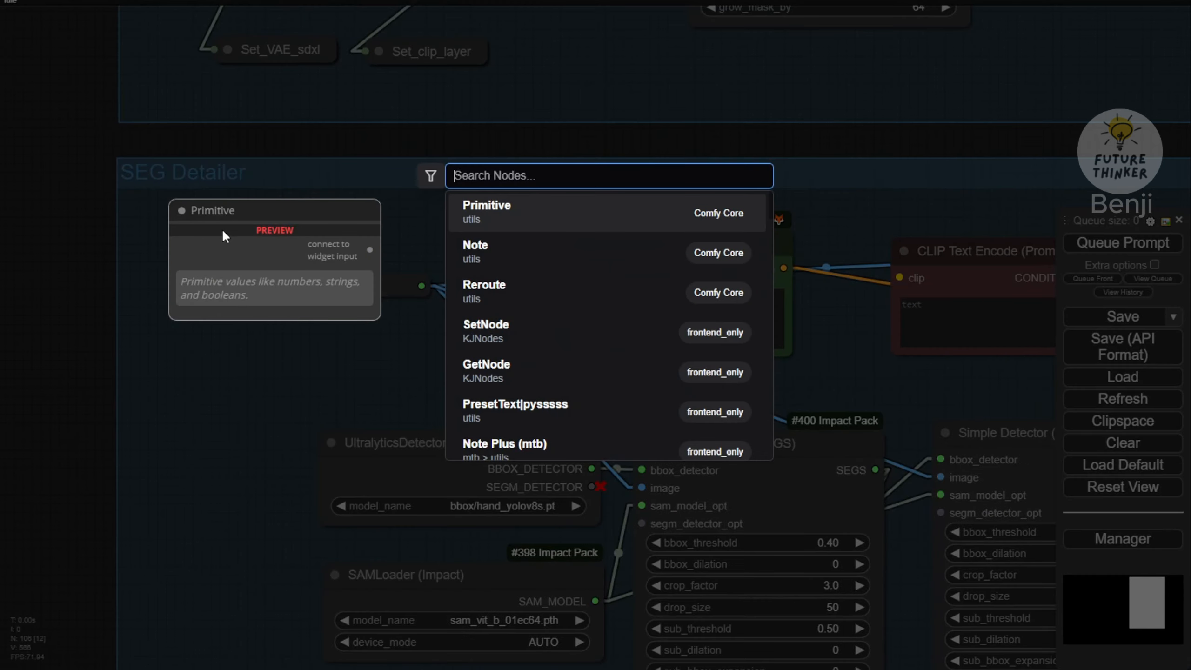
pyautogui.click(522, 379)
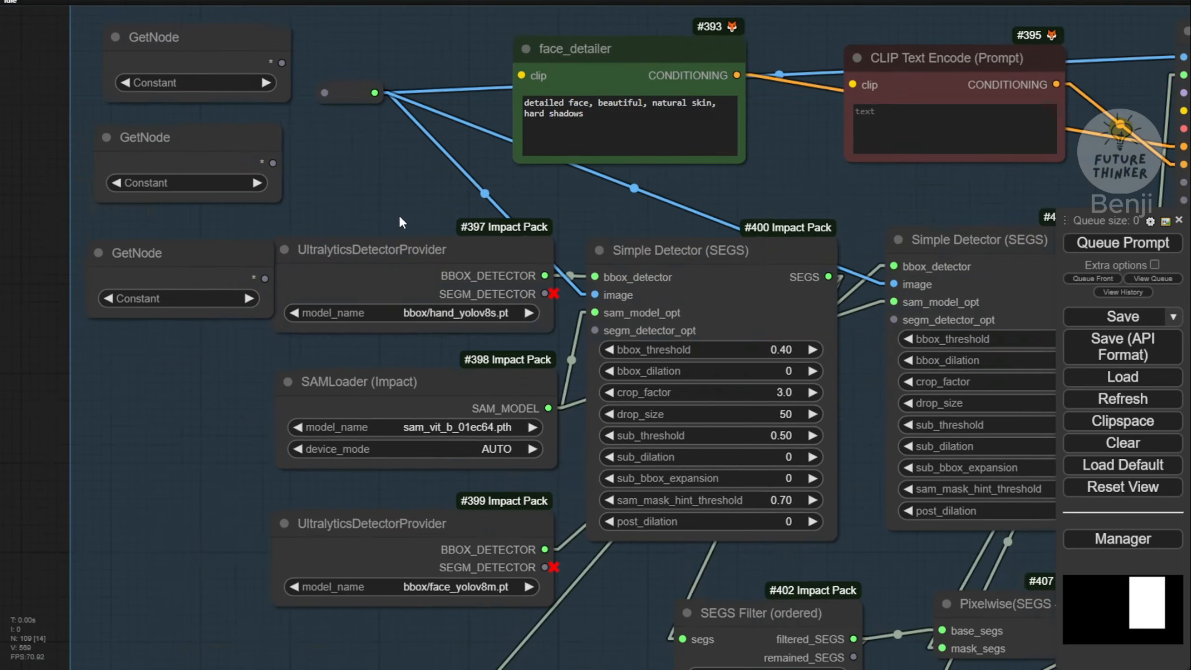
# Set the first GetNode to img_AfterBlend_MaskFixed, connect its image output to the reroute and align the reroute beside the face_detailer node
pyautogui.click(486, 453)
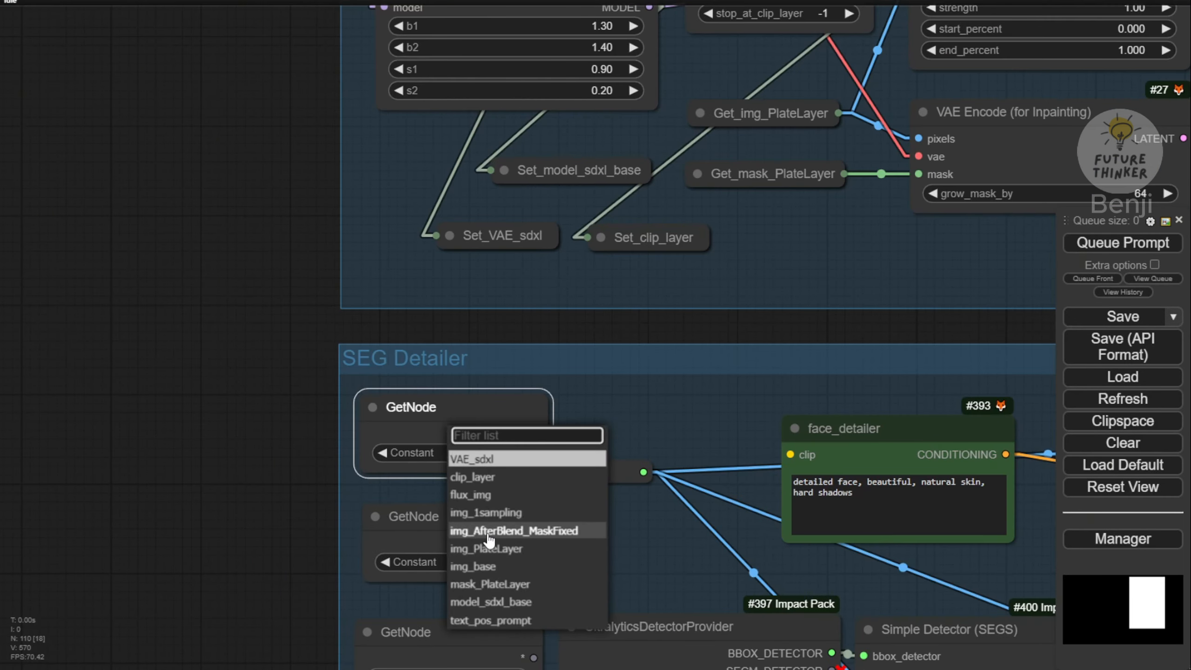
pyautogui.click(555, 536)
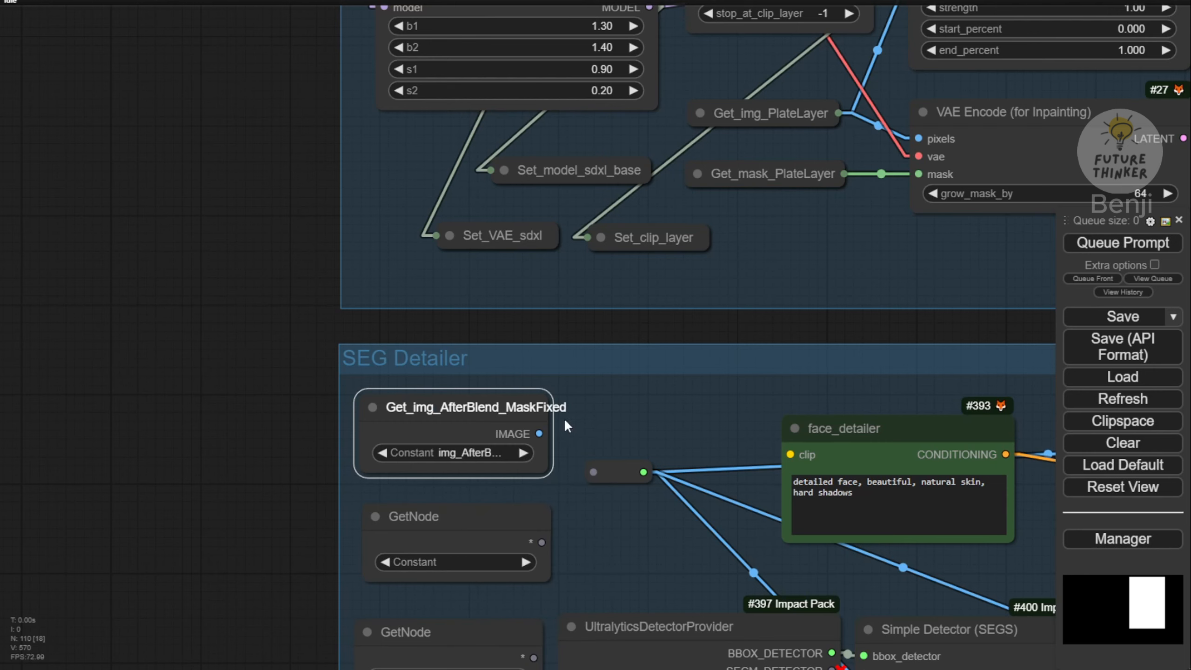
pyautogui.moveTo(542, 433); pyautogui.dragTo(594, 472)
pyautogui.moveTo(621, 395); pyautogui.dragTo(405, 240)
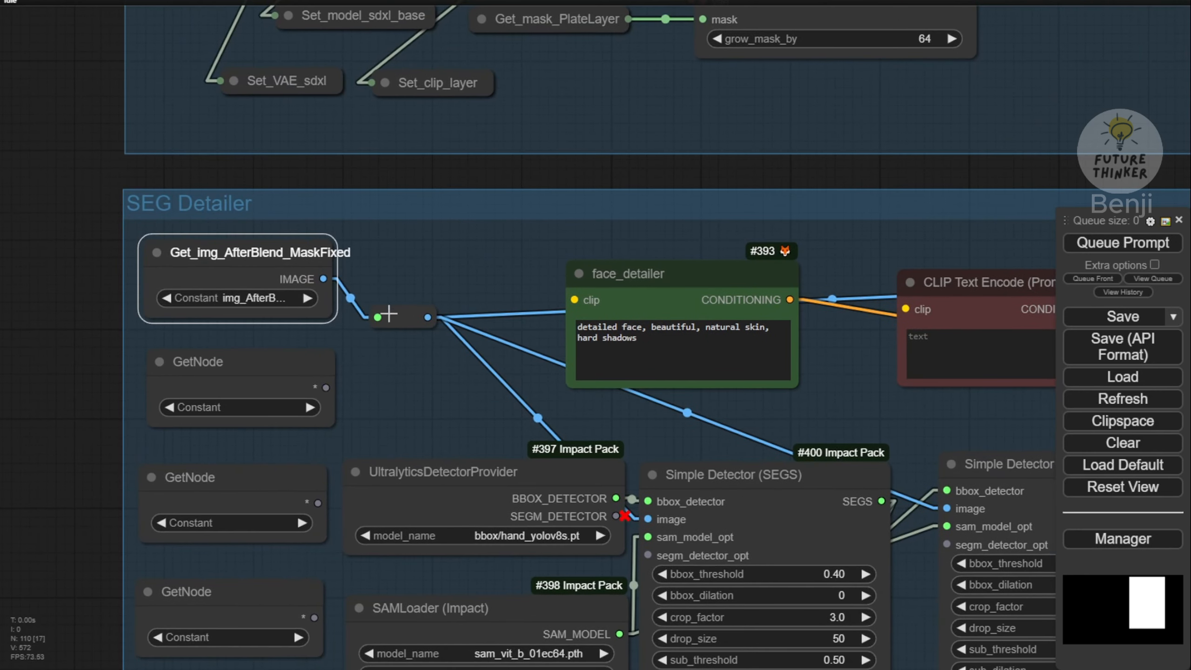
pyautogui.moveTo(399, 322); pyautogui.dragTo(456, 283)
pyautogui.scroll(-2, 391, 289)
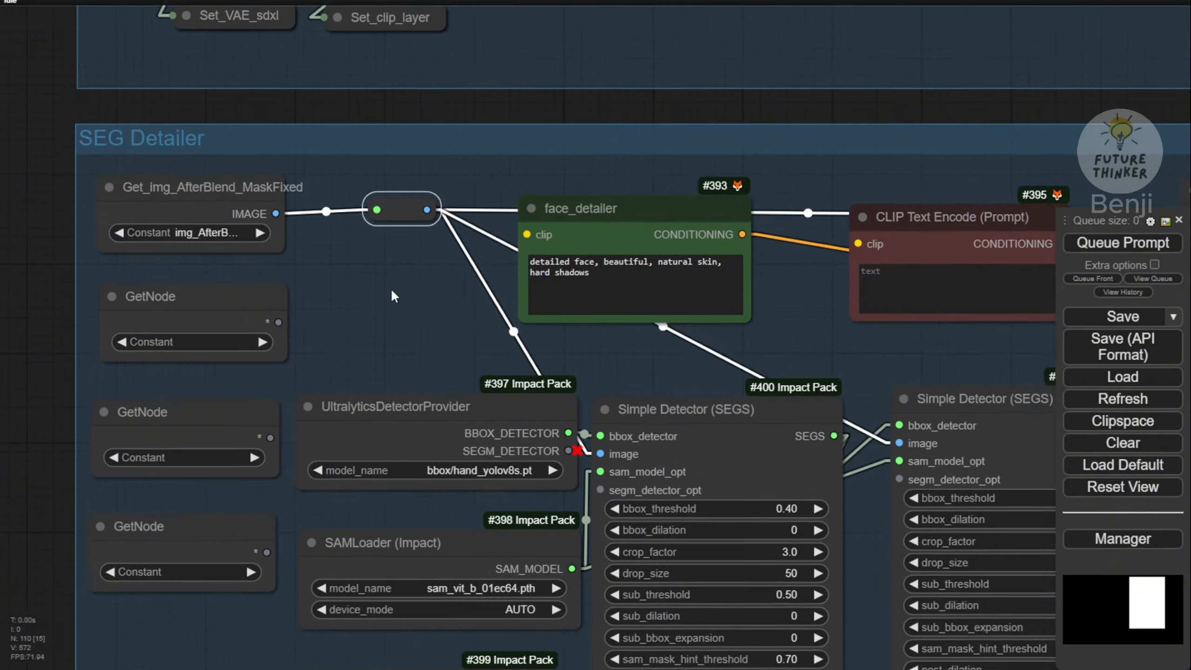
pyautogui.moveTo(391, 288); pyautogui.dragTo(408, 242)
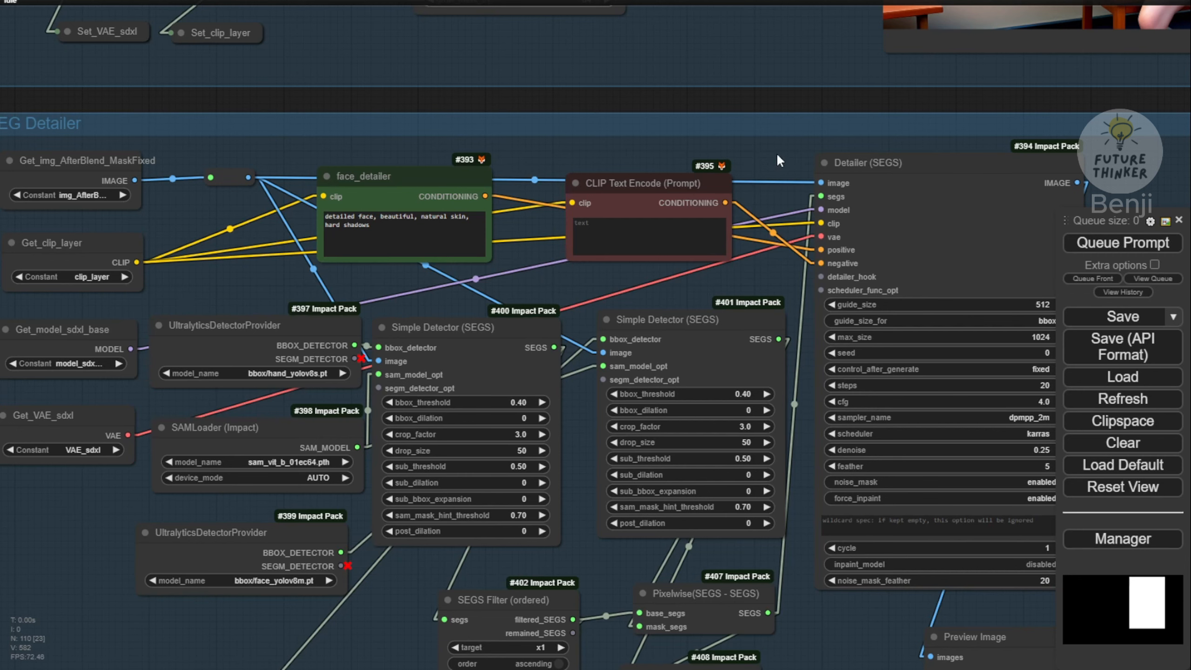
# Examine the Mask Preview nodes and the detailer's Preview Image in the SEG Detailer group, checking the hand areas
pyautogui.moveTo(600, 116); pyautogui.dragTo(195, 321)
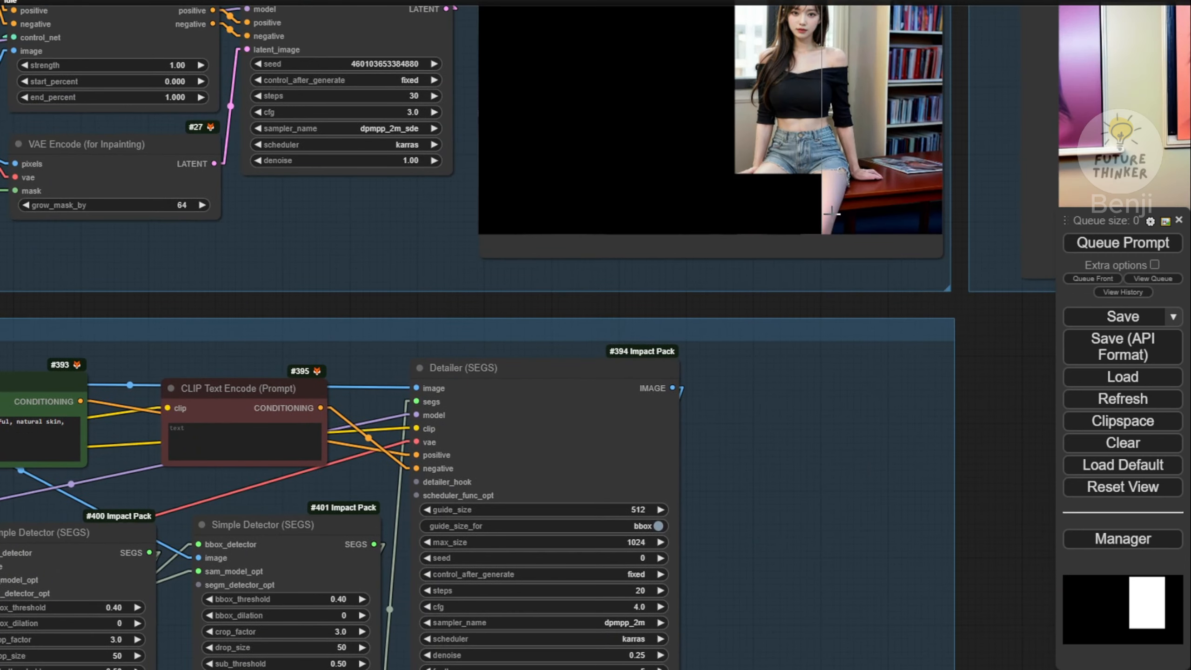
pyautogui.moveTo(974, 336); pyautogui.dragTo(952, 457)
pyautogui.scroll(6, 944, 386)
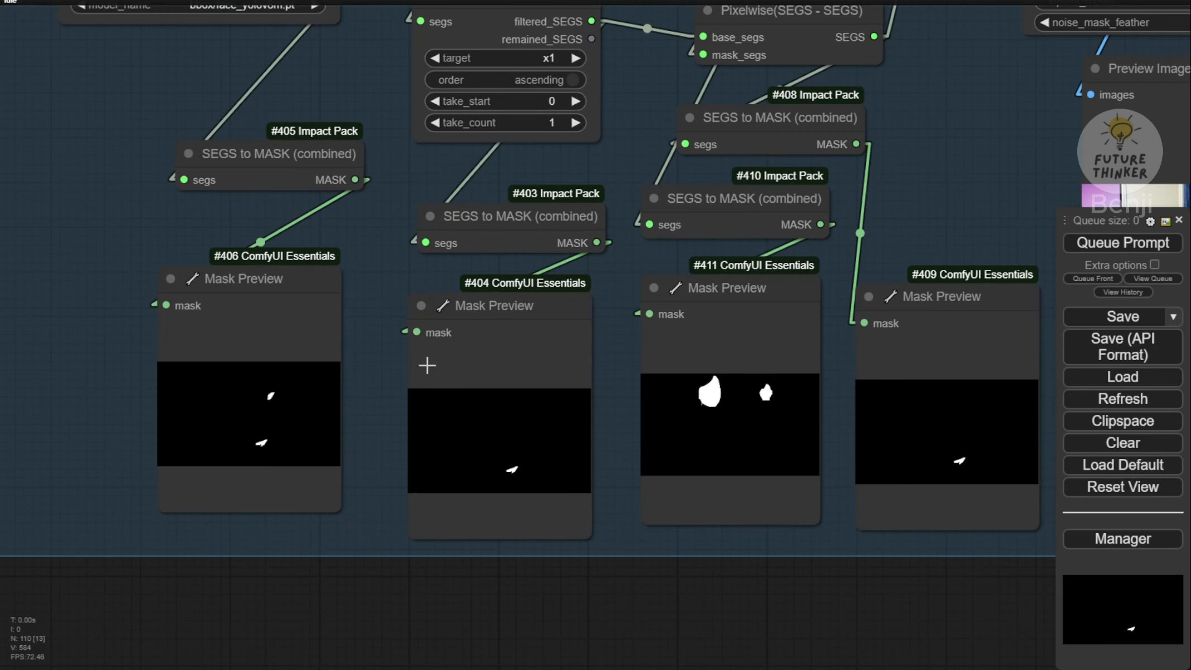
pyautogui.moveTo(290, 277); pyautogui.dragTo(315, 288)
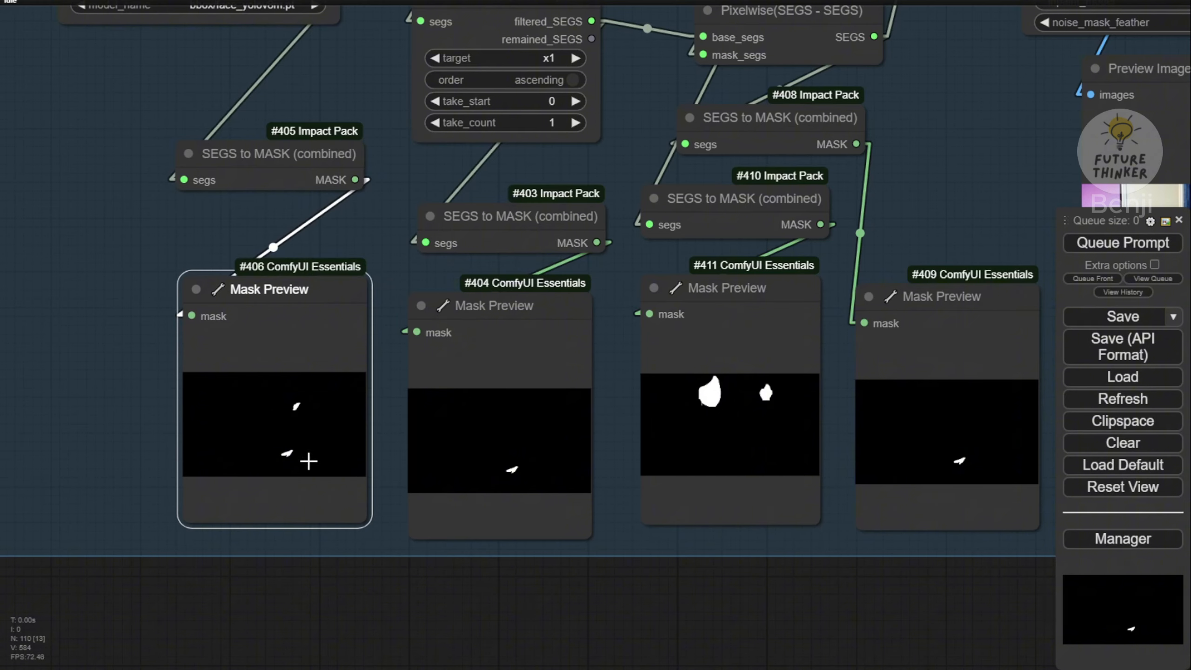
pyautogui.scroll(5, 307, 457)
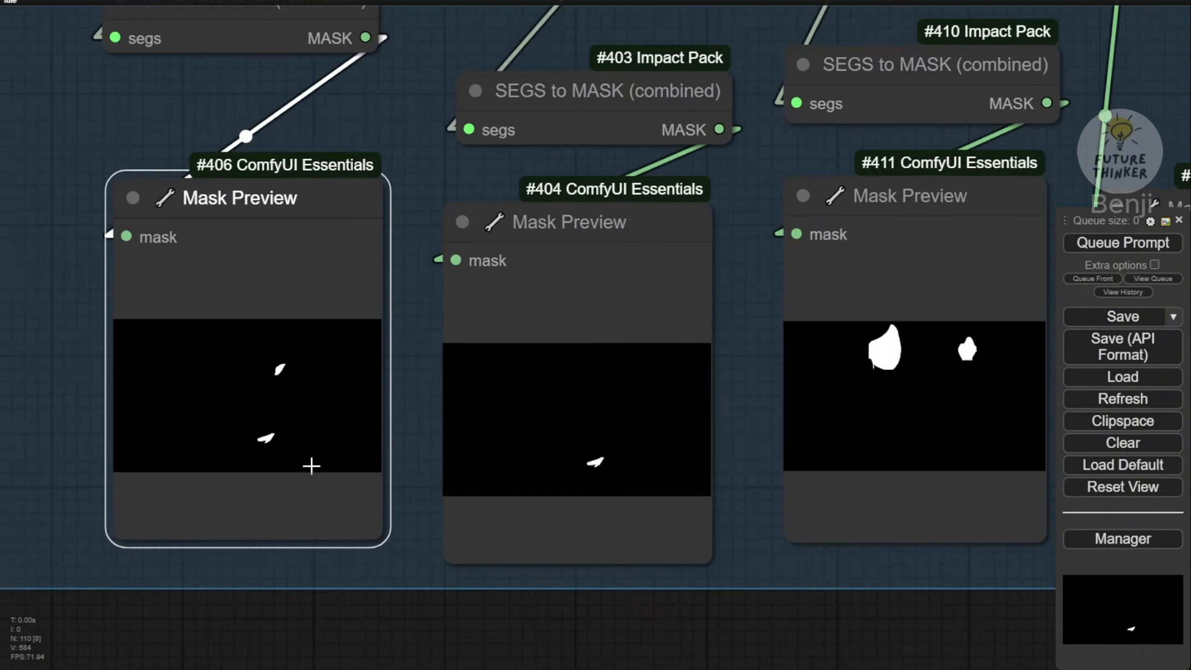
pyautogui.scroll(4, 242, 426)
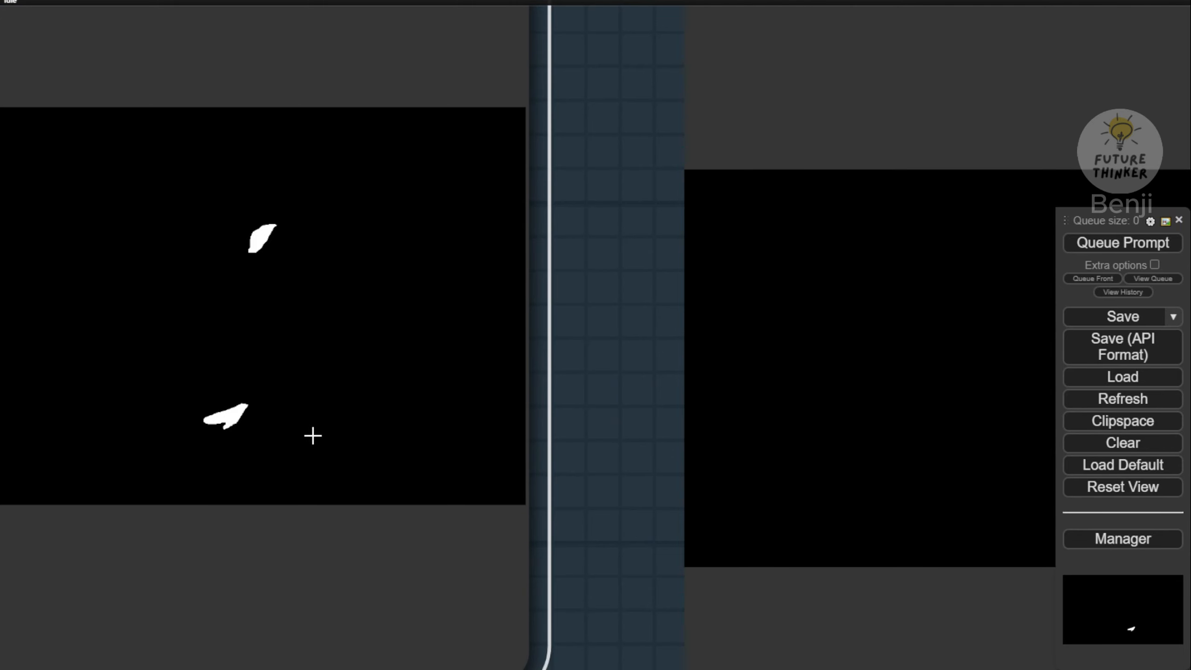
pyautogui.scroll(-15, 319, 434)
pyautogui.scroll(7, 768, 375)
pyautogui.scroll(-8, 762, 384)
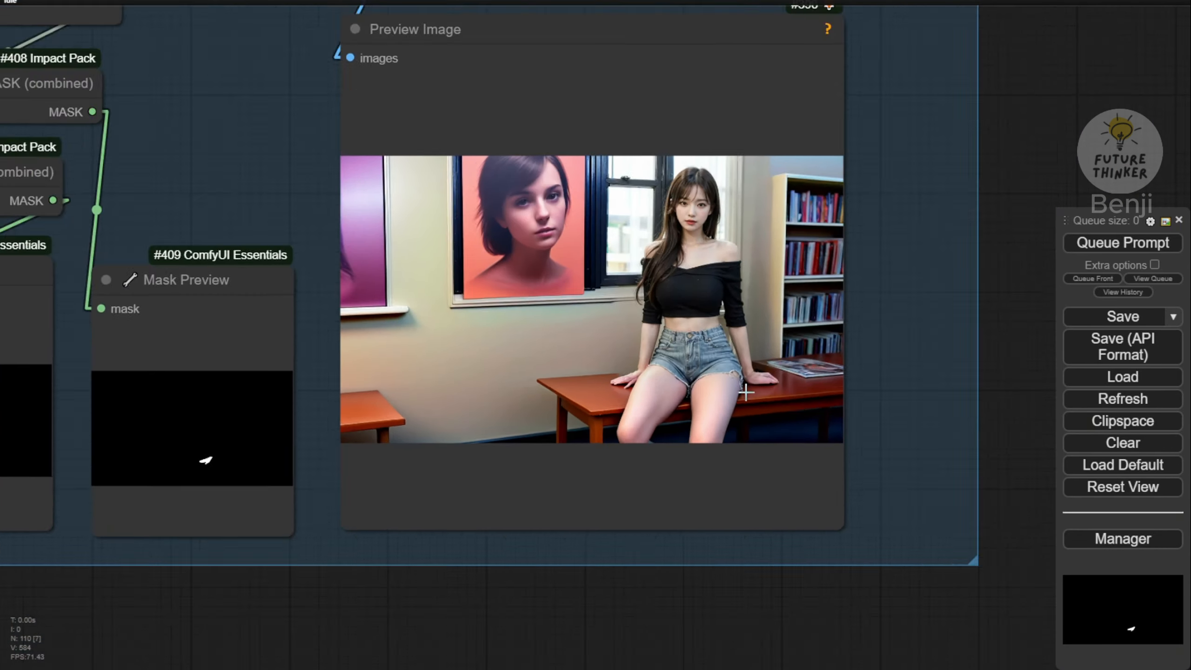
pyautogui.scroll(4, 232, 601)
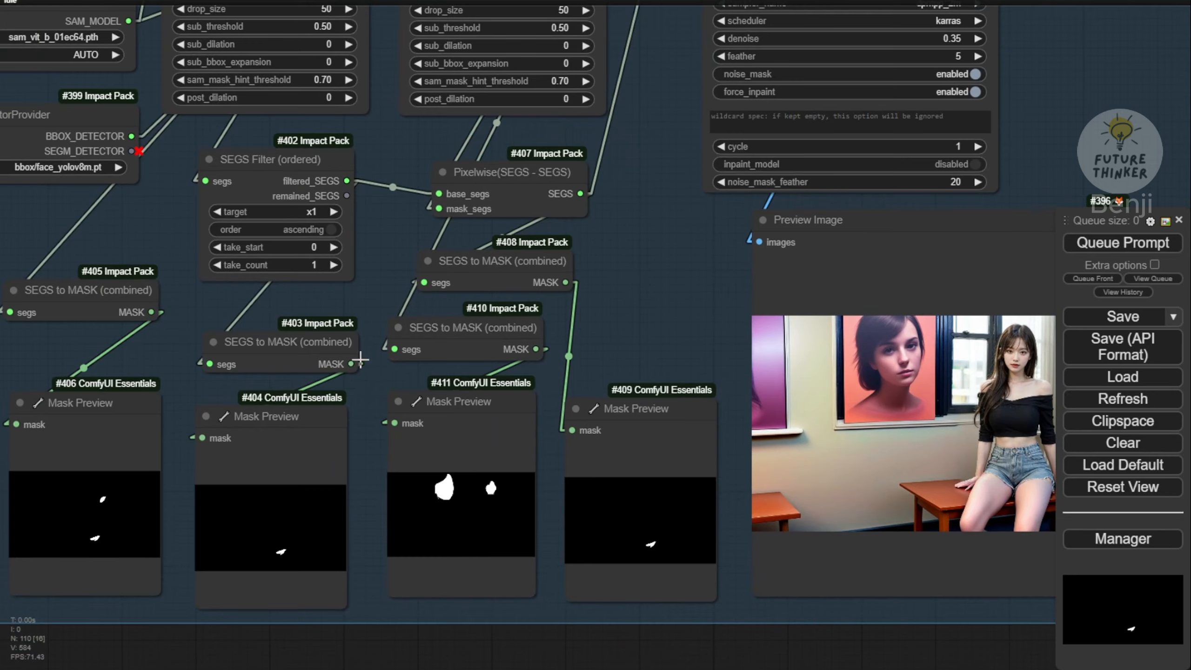
# Change the hand UltralyticsDetectorProvider's model to segm/person_yolov8m-seg.pt
pyautogui.moveTo(361, 306); pyautogui.dragTo(550, 523)
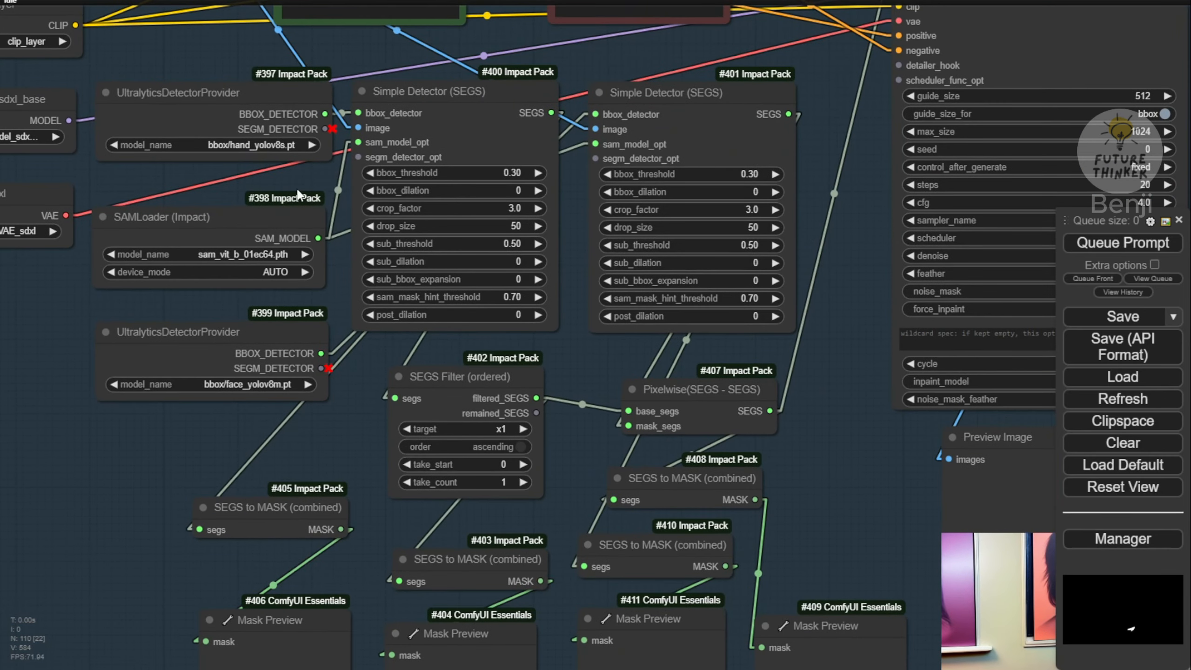
pyautogui.click(235, 146)
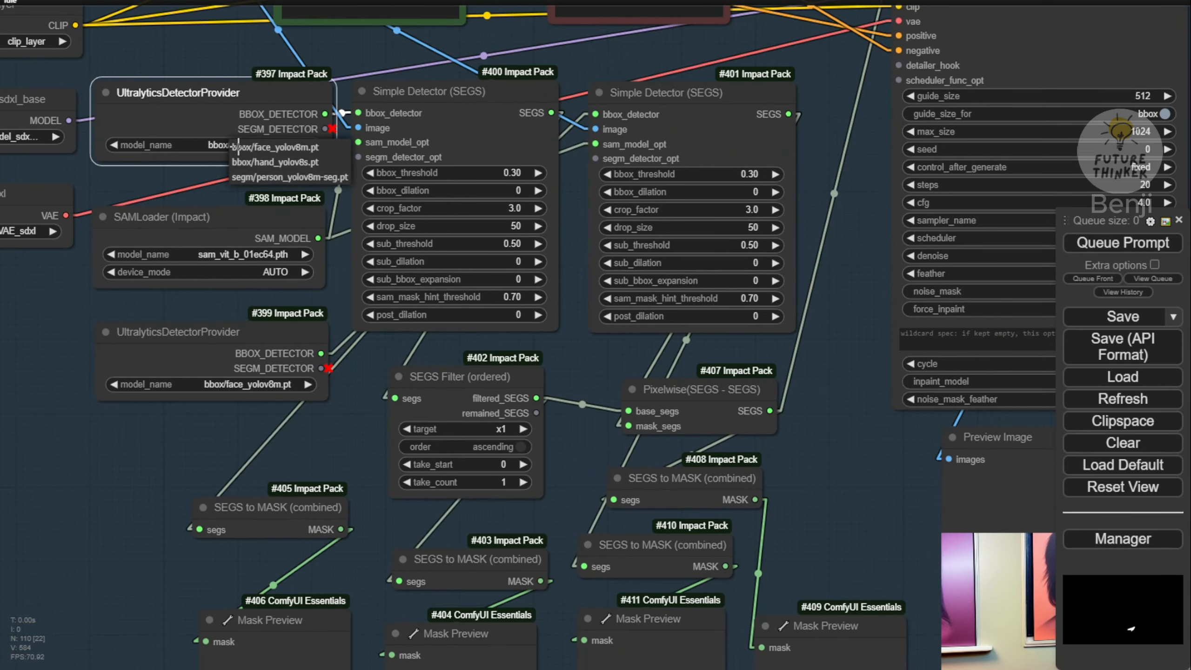
pyautogui.click(267, 181)
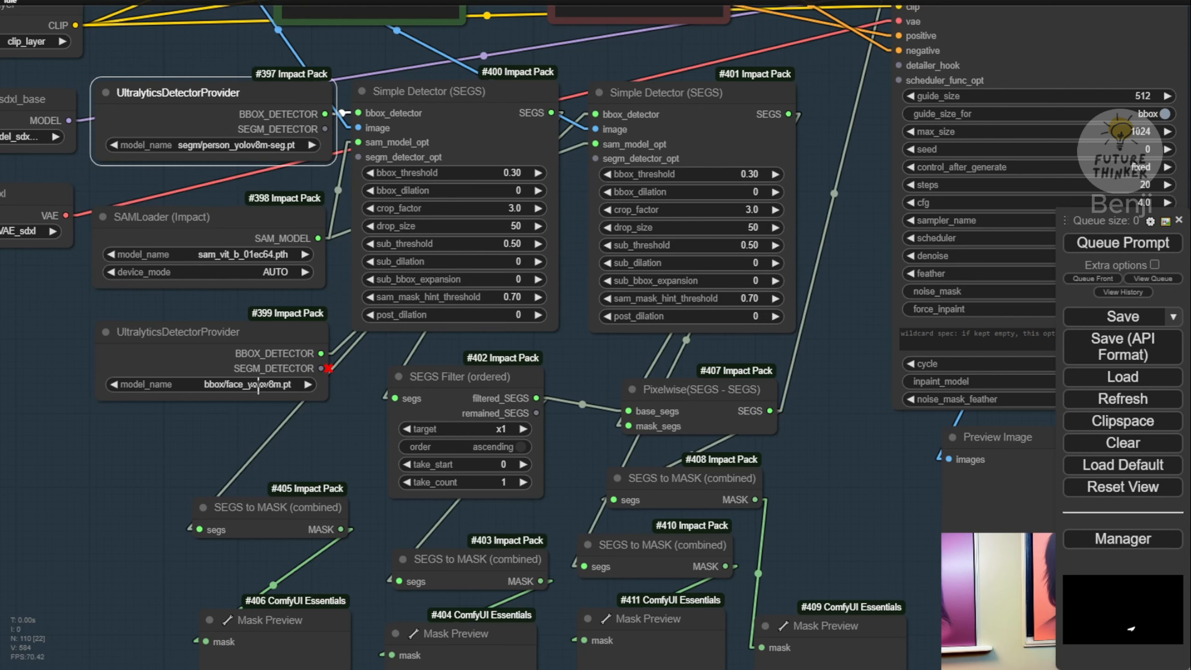
# Run the workflow with the person segmentation model and inspect the detailer's preview image
pyautogui.scroll(3, 258, 388)
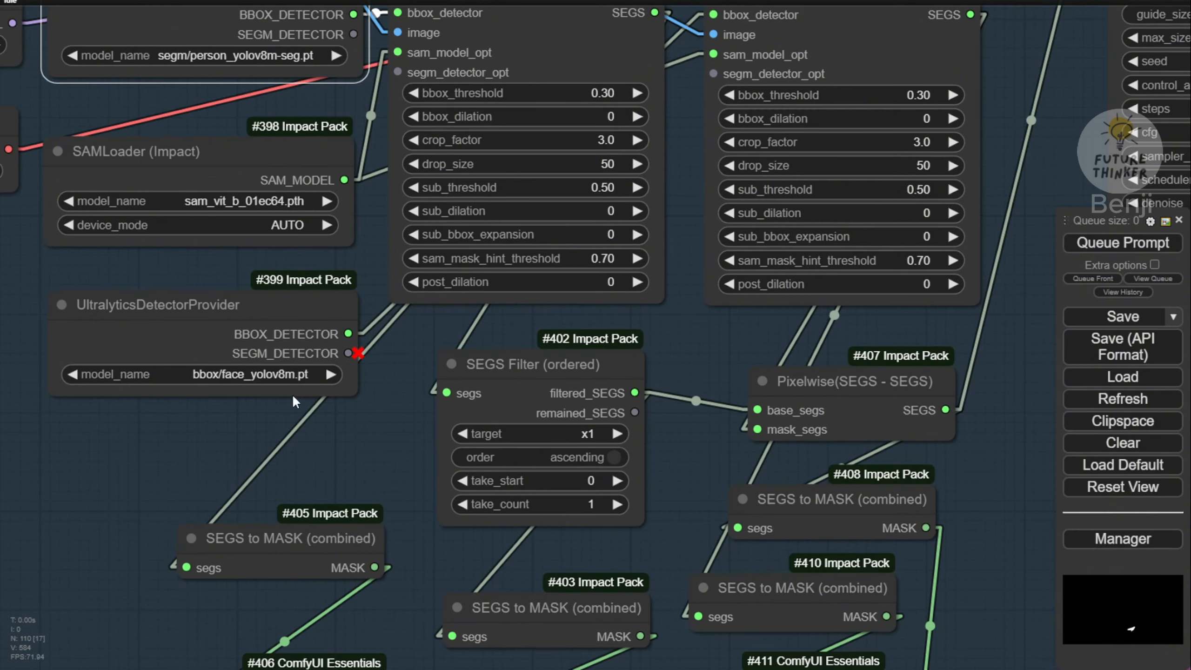
pyautogui.scroll(-3, 366, 473)
pyautogui.moveTo(367, 469); pyautogui.dragTo(1, 245)
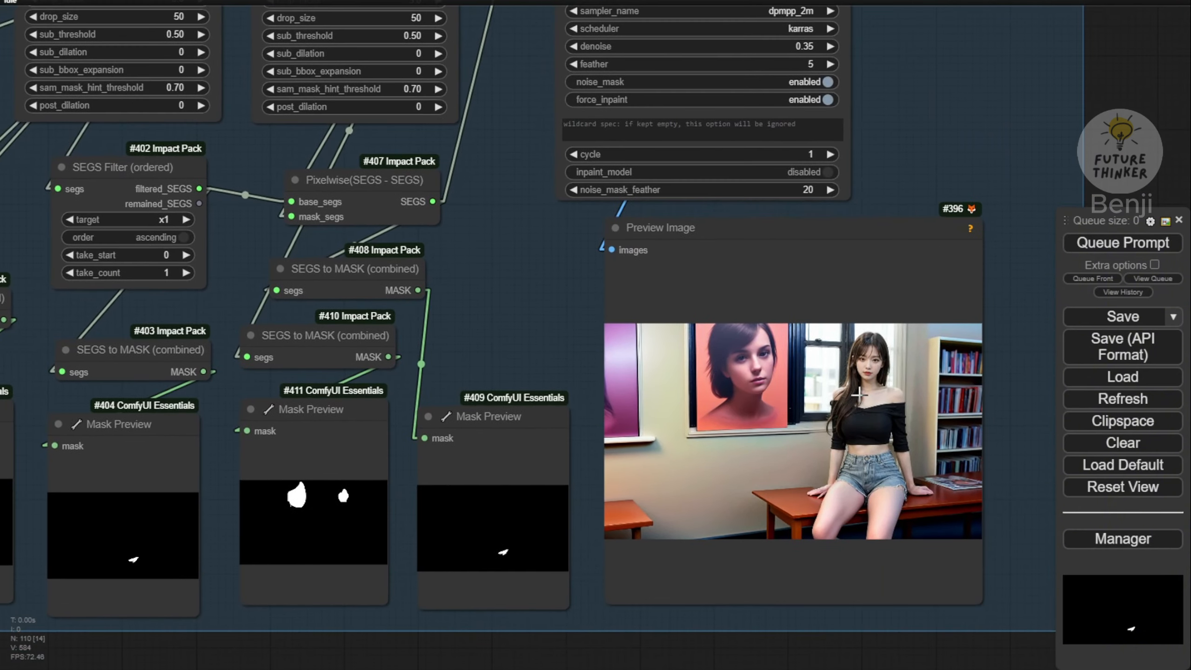
pyautogui.scroll(7, 859, 394)
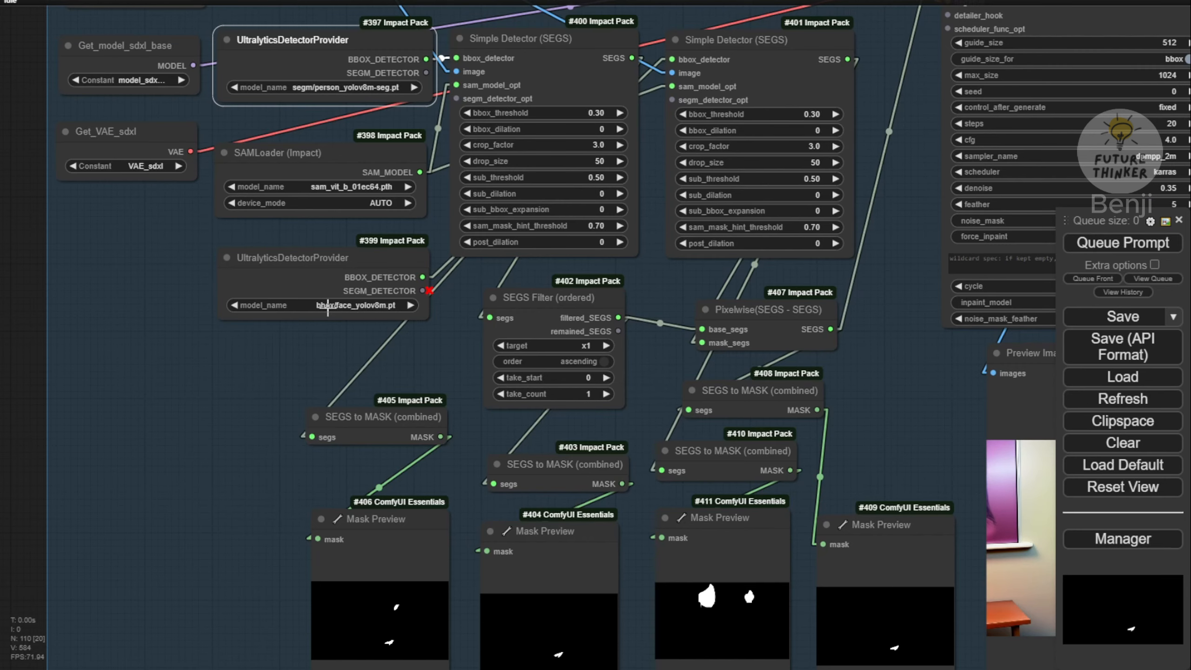
pyautogui.moveTo(340, 266); pyautogui.dragTo(330, 268)
pyautogui.moveTo(427, 346); pyautogui.dragTo(142, 346)
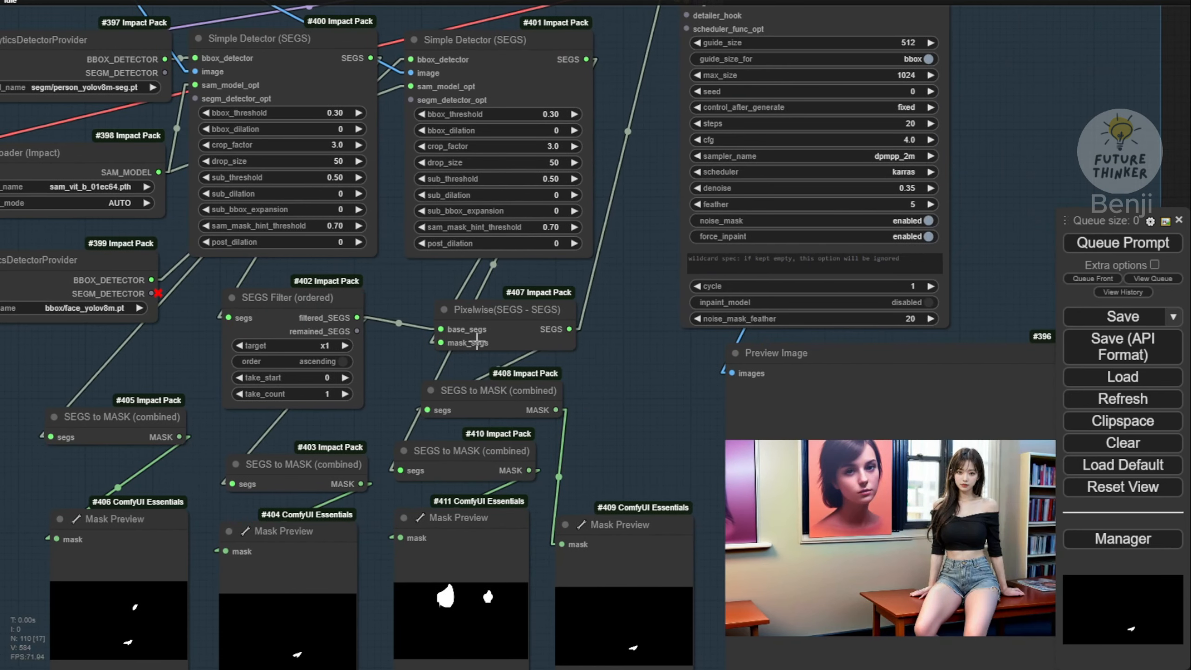
pyautogui.click(1164, 242)
pyautogui.moveTo(617, 414); pyautogui.dragTo(617, 328)
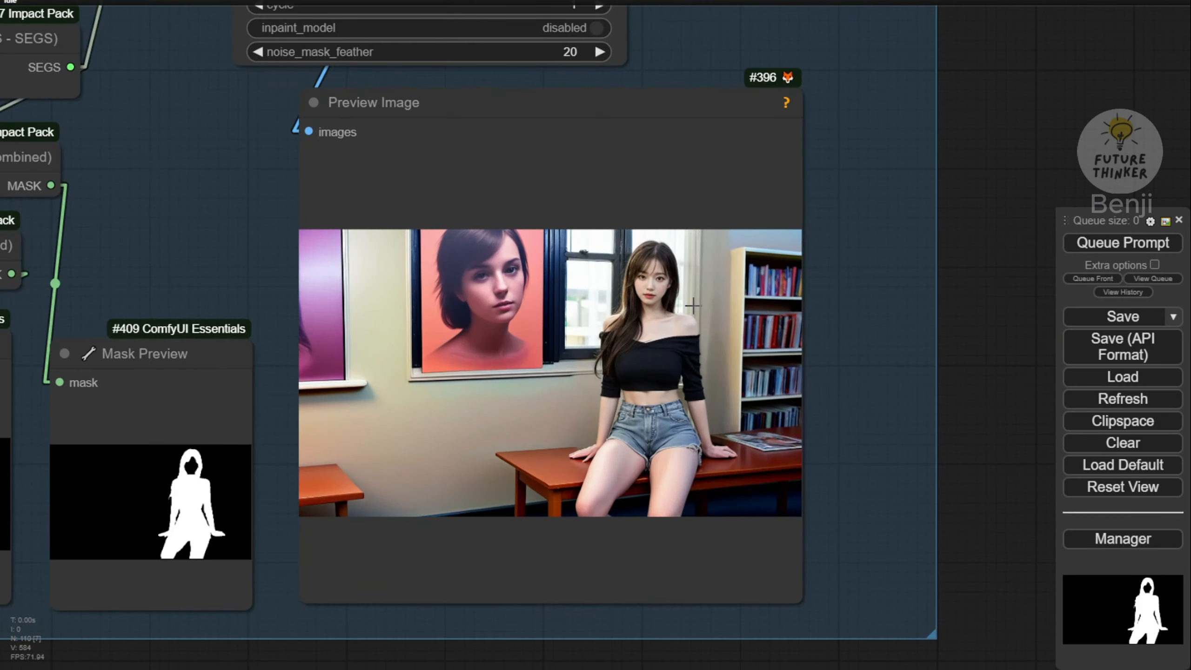
pyautogui.scroll(3, 693, 306)
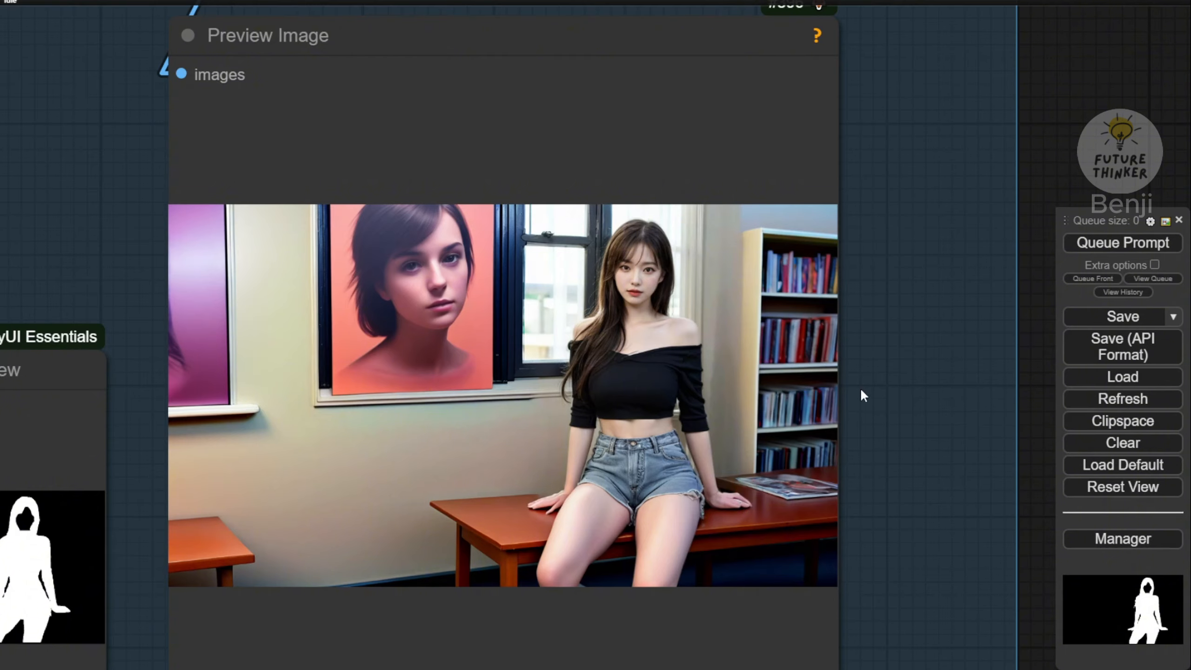
# Set the Detailer (SEGS) denoise to 0.50 and inspect the hands in the regenerated preview image
pyautogui.scroll(-5, 870, 382)
pyautogui.moveTo(988, 118); pyautogui.dragTo(1000, 335)
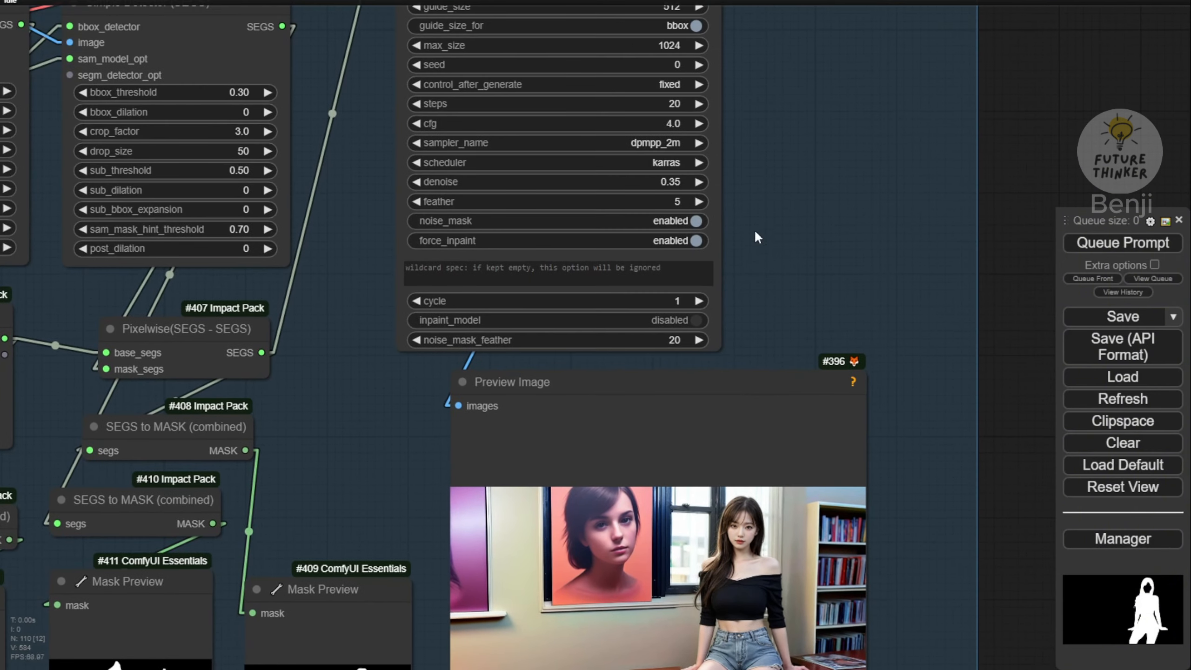
pyautogui.moveTo(779, 186); pyautogui.dragTo(793, 275)
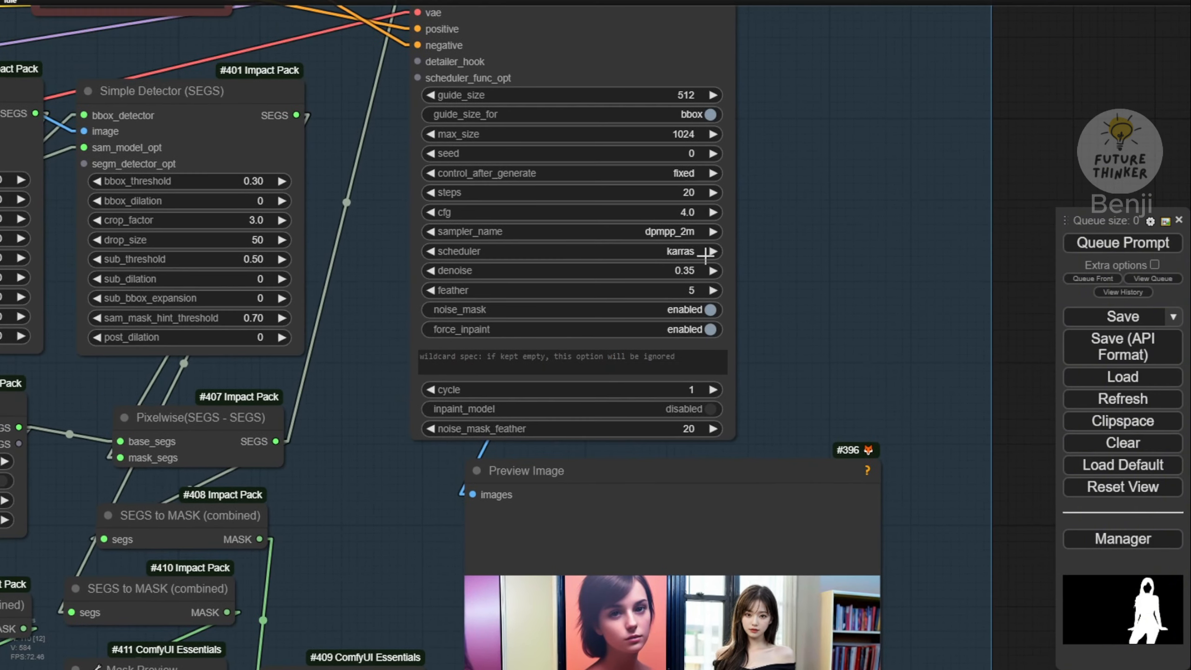
pyautogui.click(669, 274)
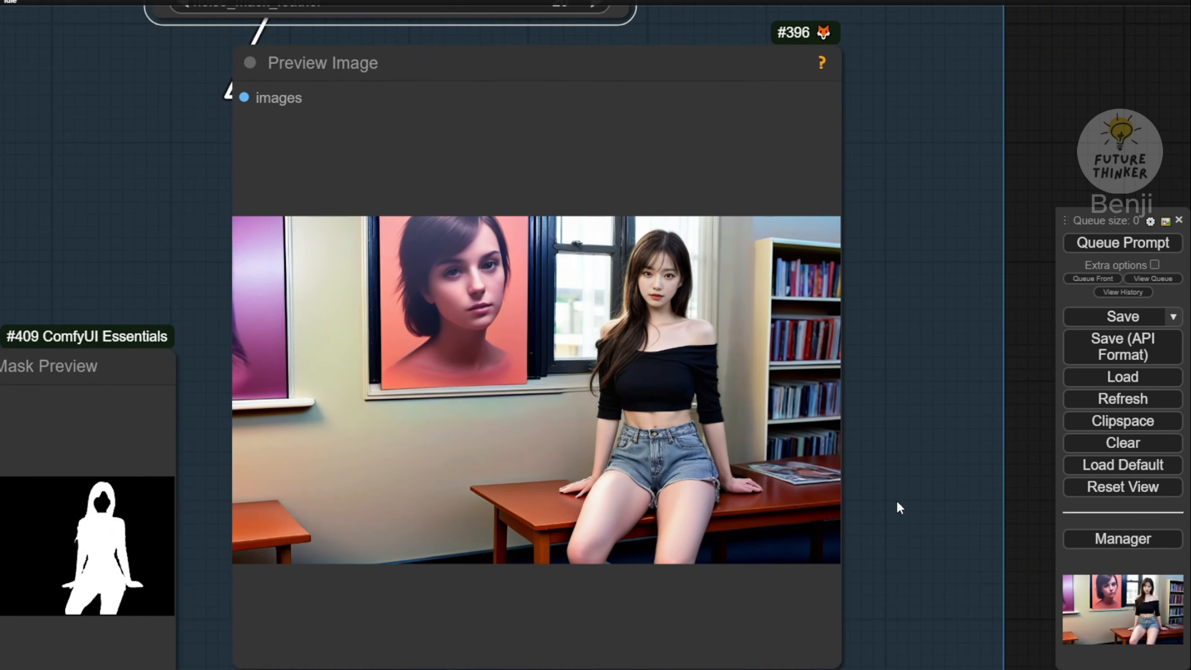
pyautogui.scroll(6, 798, 516)
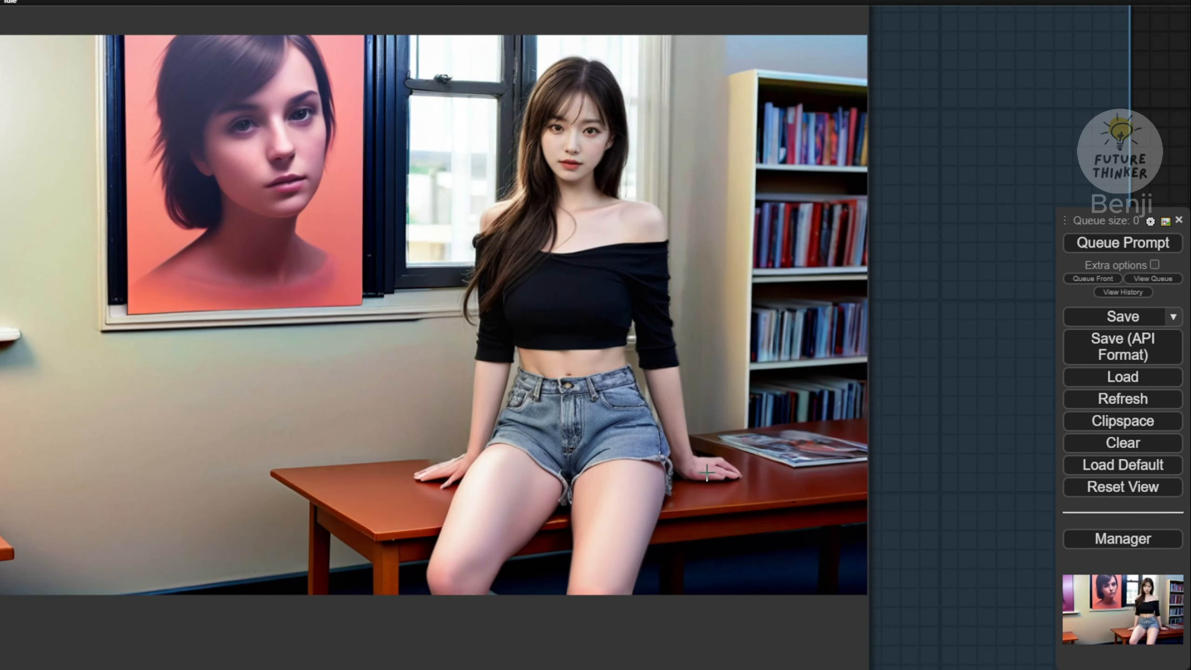
# Append "prefect hands" to the face_detailer positive prompt
pyautogui.scroll(-6, 709, 466)
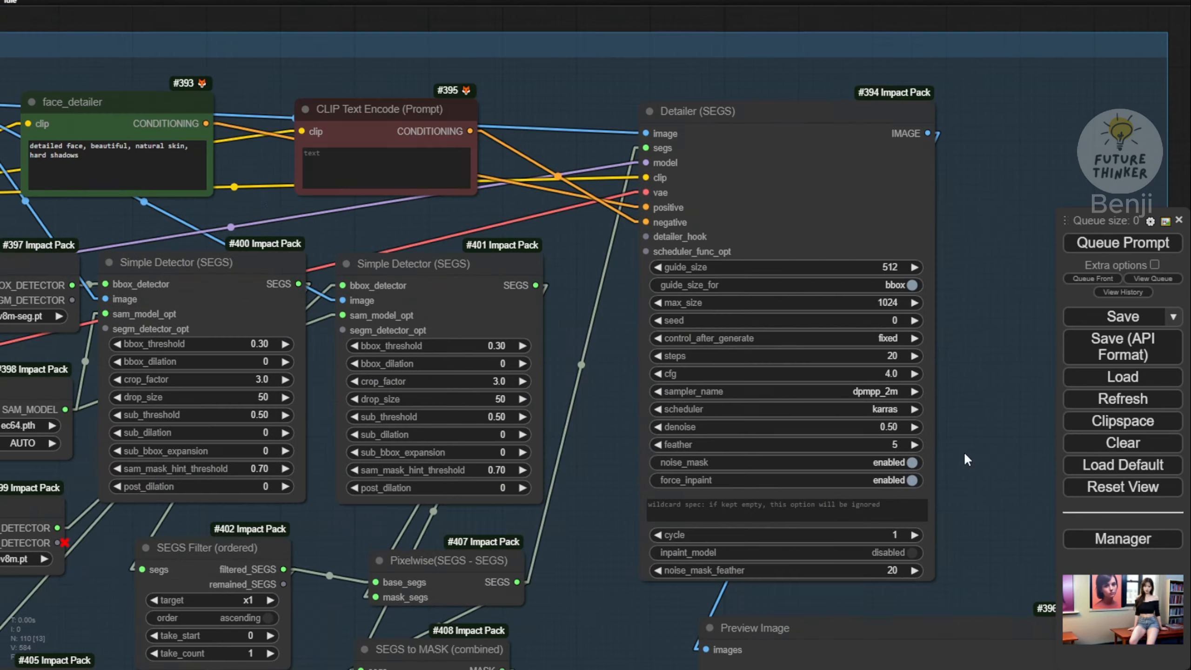
pyautogui.scroll(4, 282, 263)
pyautogui.click(301, 327)
pyautogui.write('prefect hands')
# Enter "bad hands, deform" as the negative prompt in the detailer's CLIP Text Encode node
pyautogui.click(672, 337)
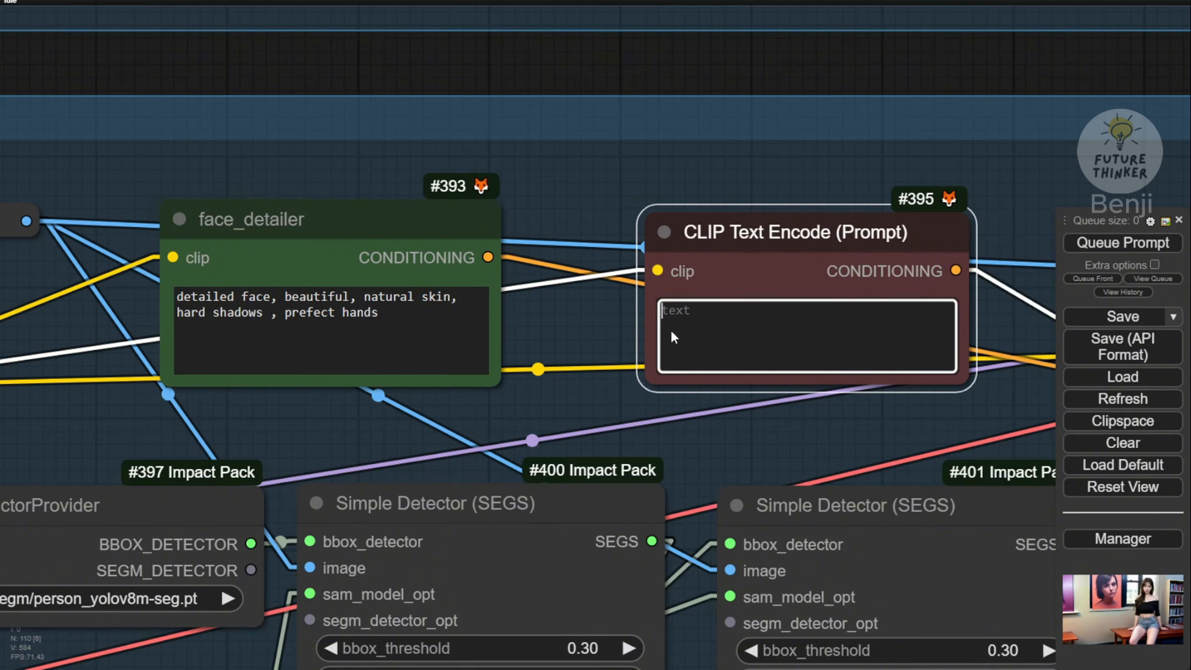
pyautogui.moveTo(792, 181); pyautogui.dragTo(514, 116)
pyautogui.click(461, 265)
pyautogui.write('bad hands, deform')
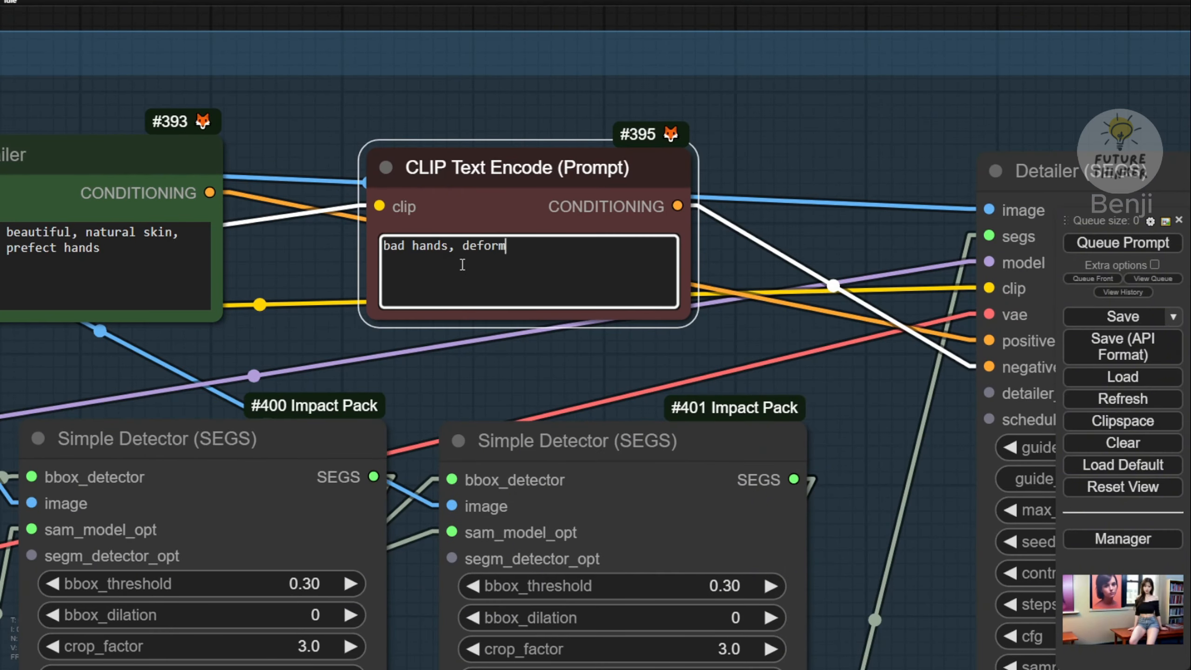
# Examine the detailer's preview image and compare it with the person and face mask previews
pyautogui.scroll(-2, 463, 265)
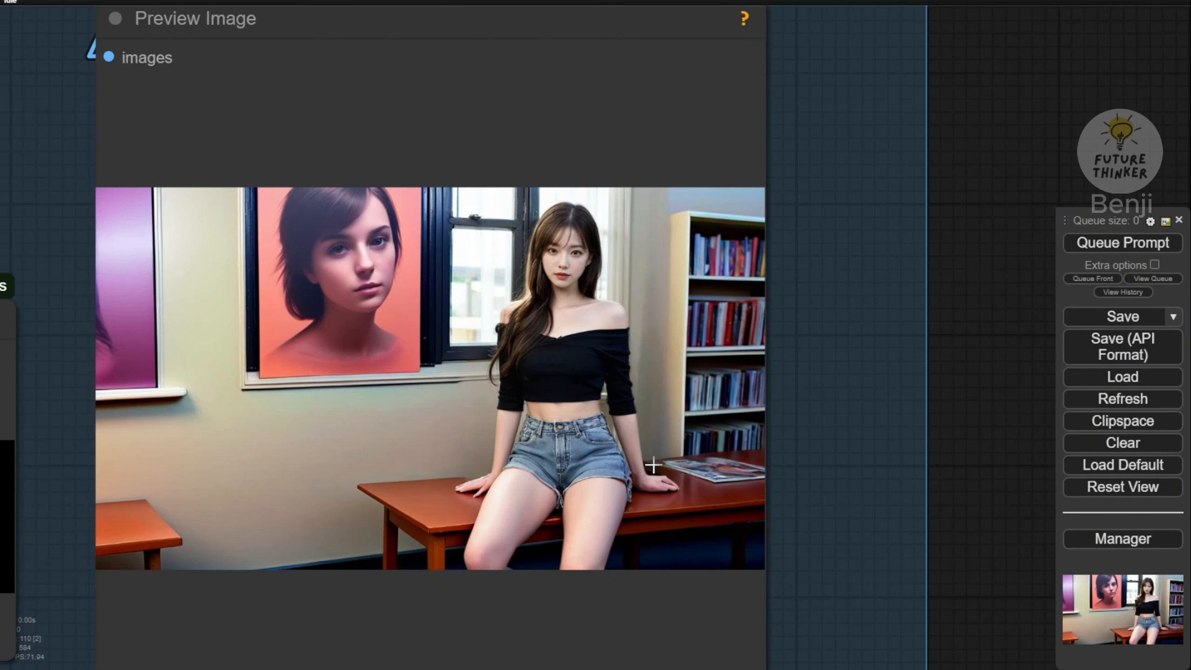
pyautogui.scroll(-4, 656, 478)
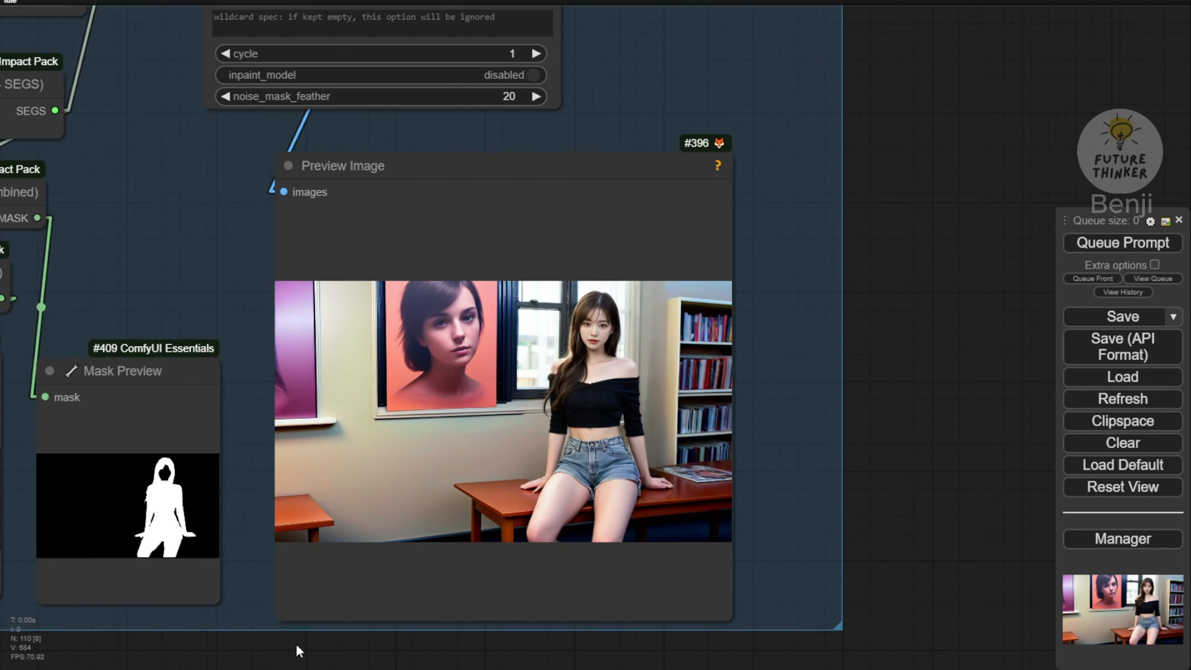
pyautogui.moveTo(289, 656); pyautogui.dragTo(796, 612)
pyautogui.scroll(-3, 434, 628)
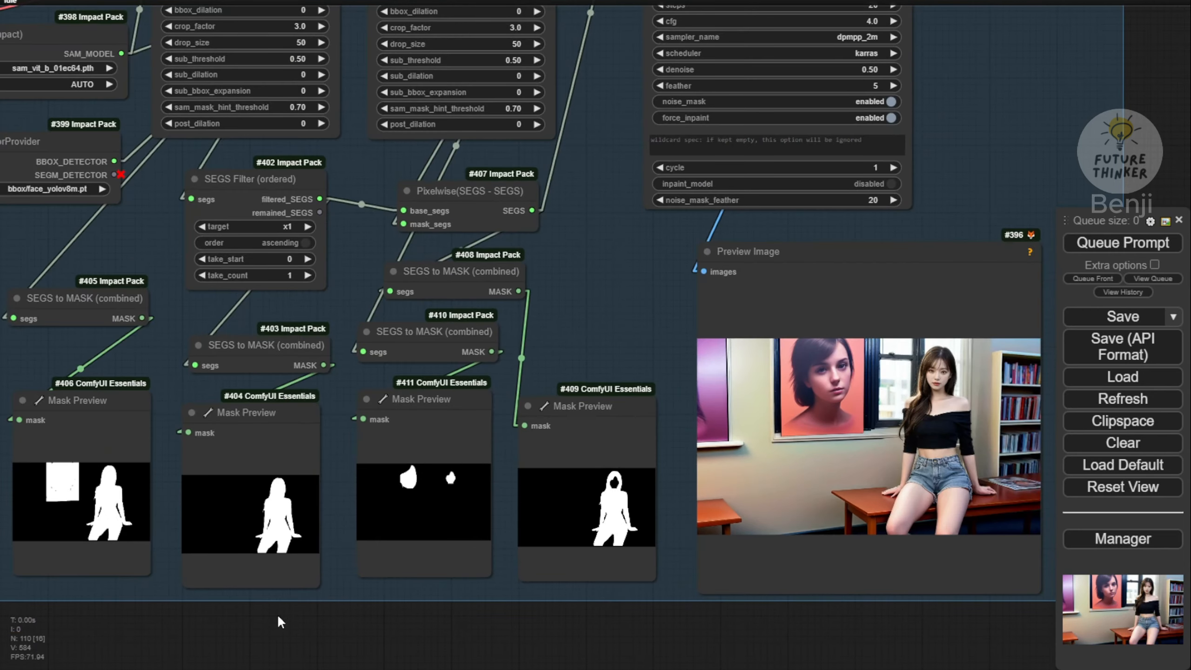
pyautogui.moveTo(278, 617); pyautogui.dragTo(362, 624)
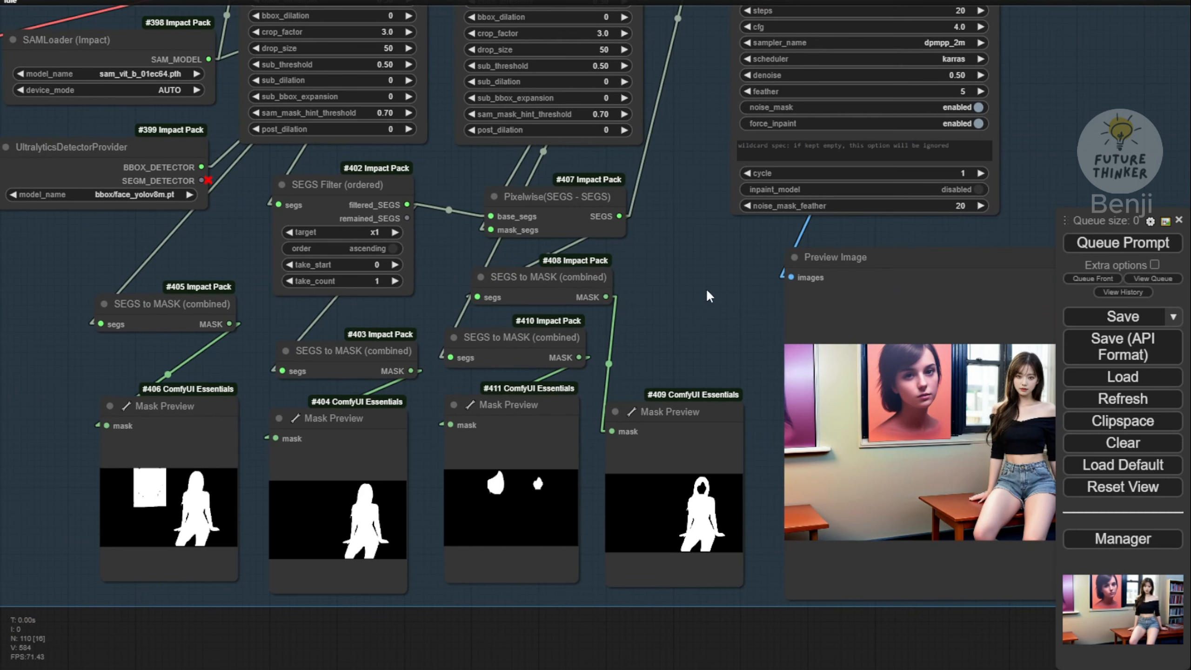
pyautogui.moveTo(709, 283); pyautogui.dragTo(335, 378)
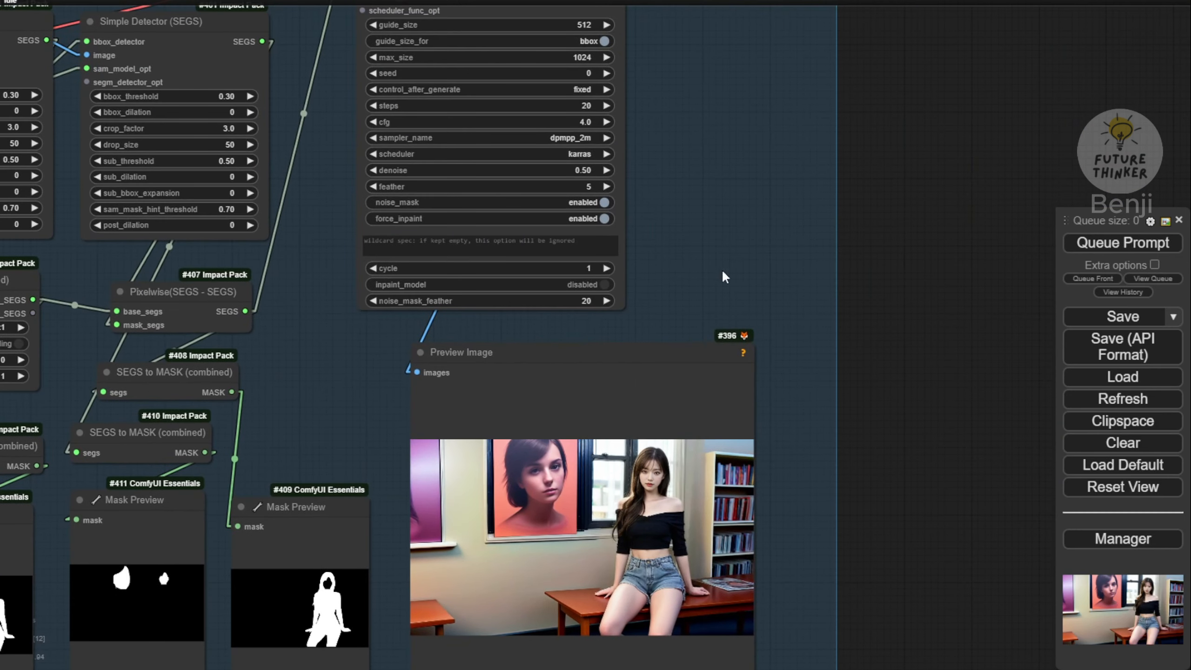
# Route the Detailer (SEGS) image output into a Set node named img_segdetailer and run the workflow
pyautogui.moveTo(682, 355)
pyautogui.mouseDown()
pyautogui.moveTo(696, 345)
pyautogui.moveTo(685, 346)
pyautogui.mouseUp()
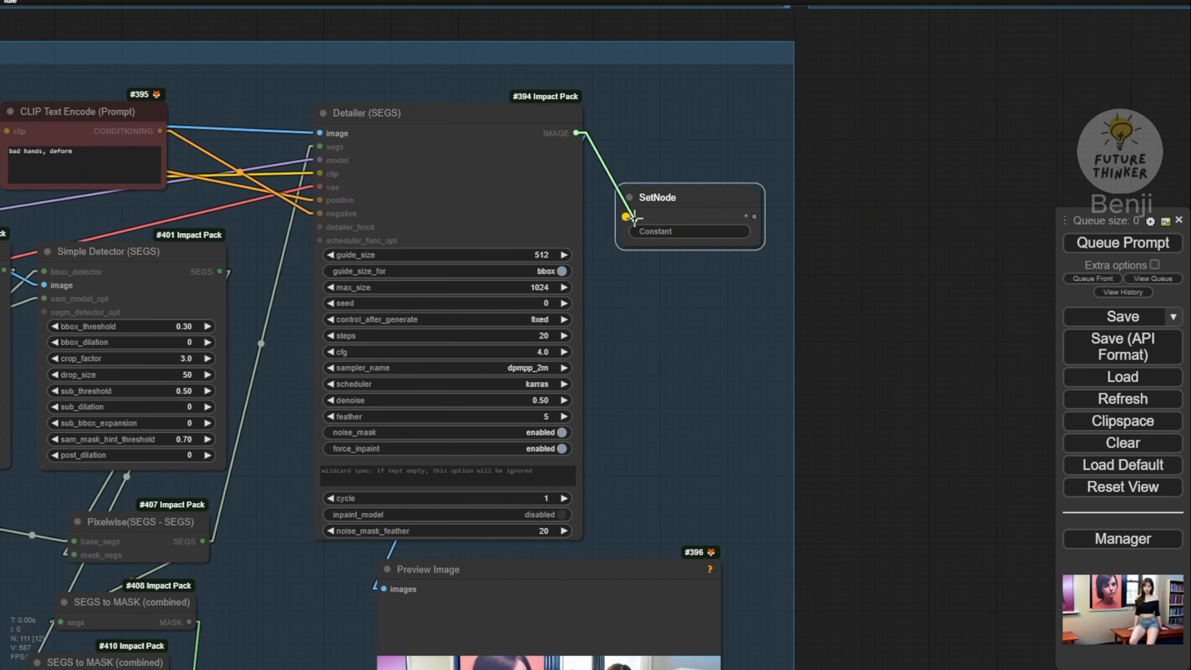
pyautogui.click(684, 231)
pyautogui.write('img_sge')
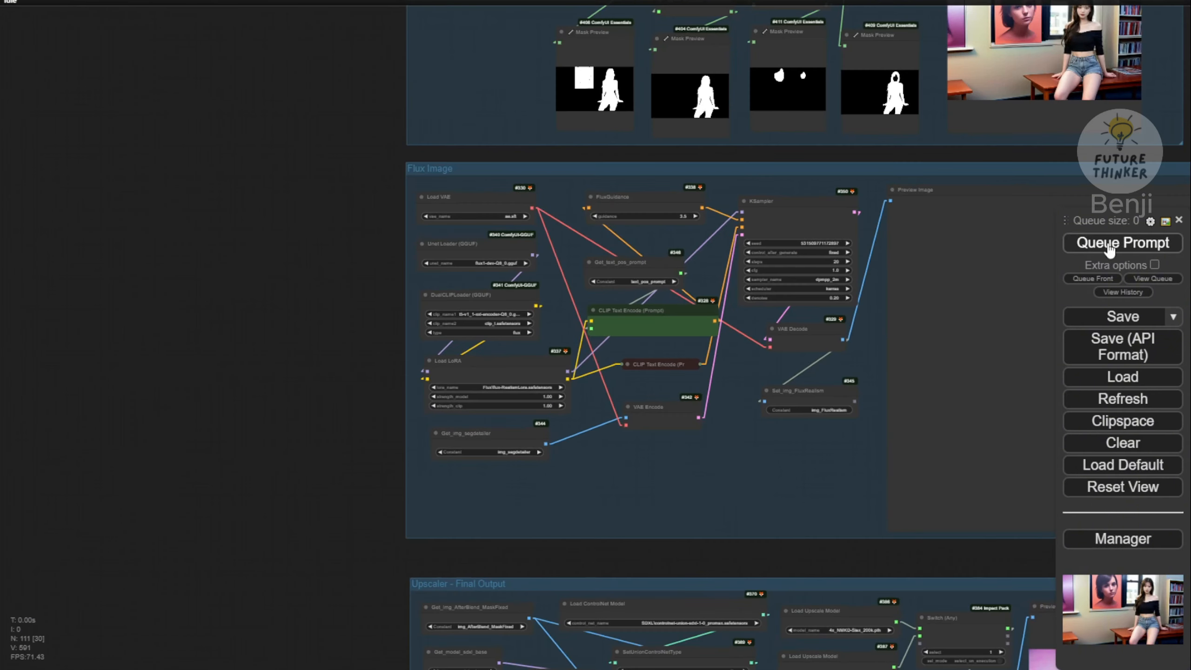
pyautogui.click(1110, 245)
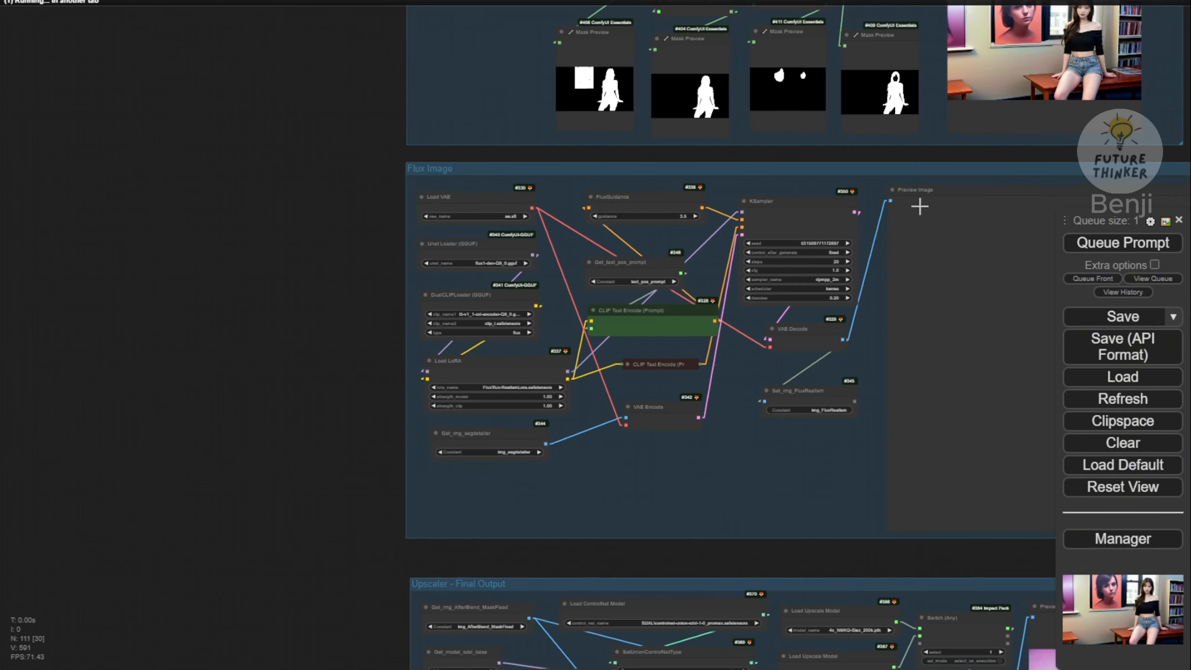
# Shift the DualCLIPLoader (GGUF) node slightly up and reposition the Get_text_pos_prompt node in the Flux Image group
pyautogui.moveTo(311, 312); pyautogui.dragTo(49, 275)
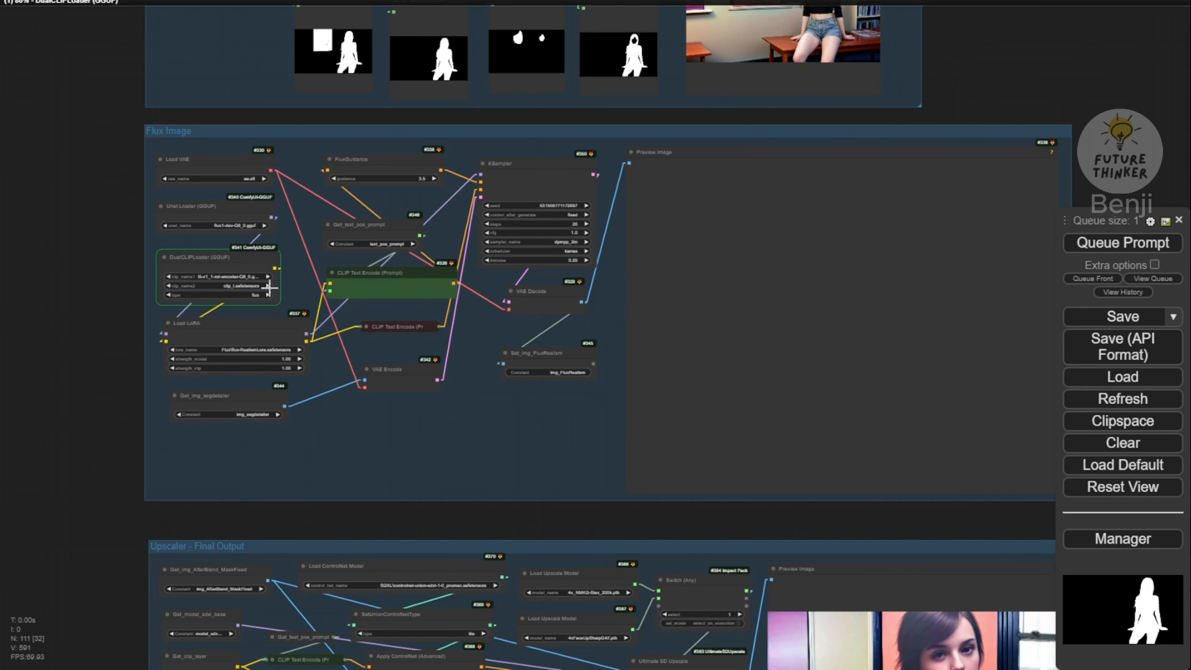
pyautogui.scroll(7, 287, 300)
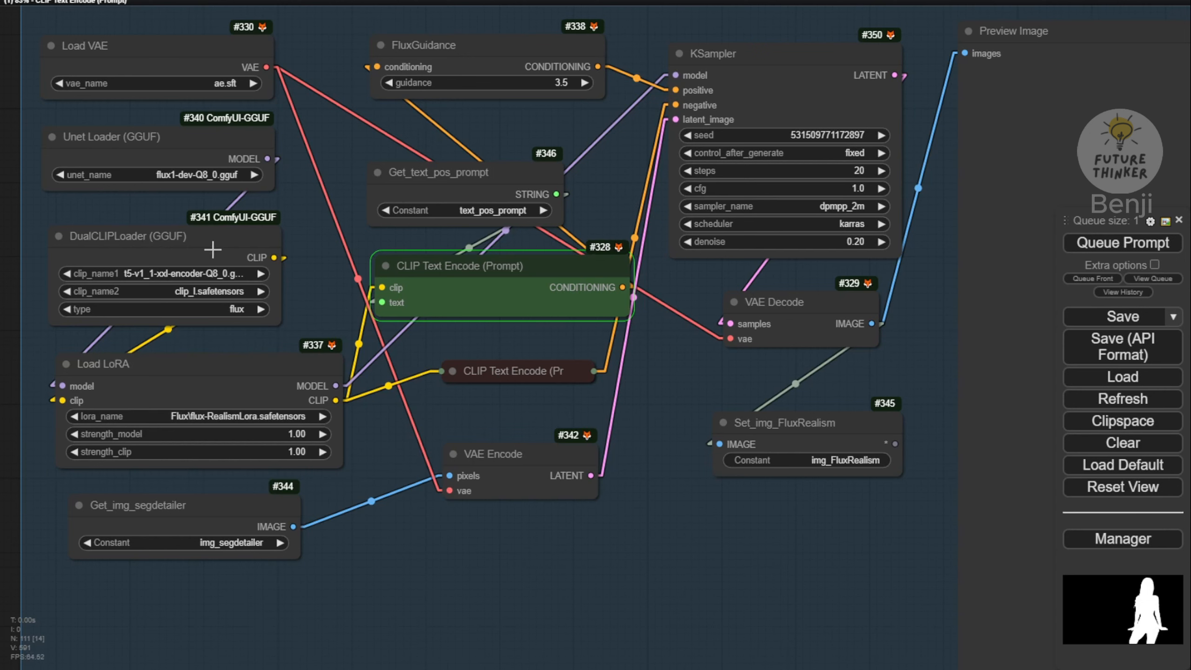
pyautogui.moveTo(203, 238); pyautogui.dragTo(204, 229)
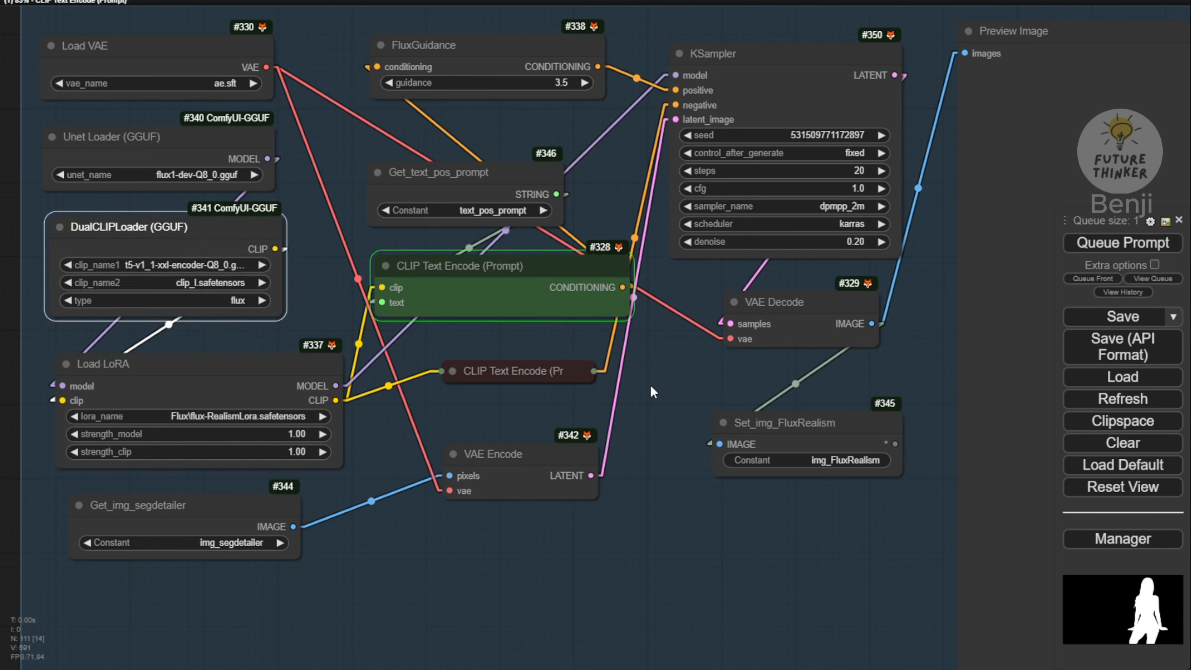
pyautogui.click(445, 179)
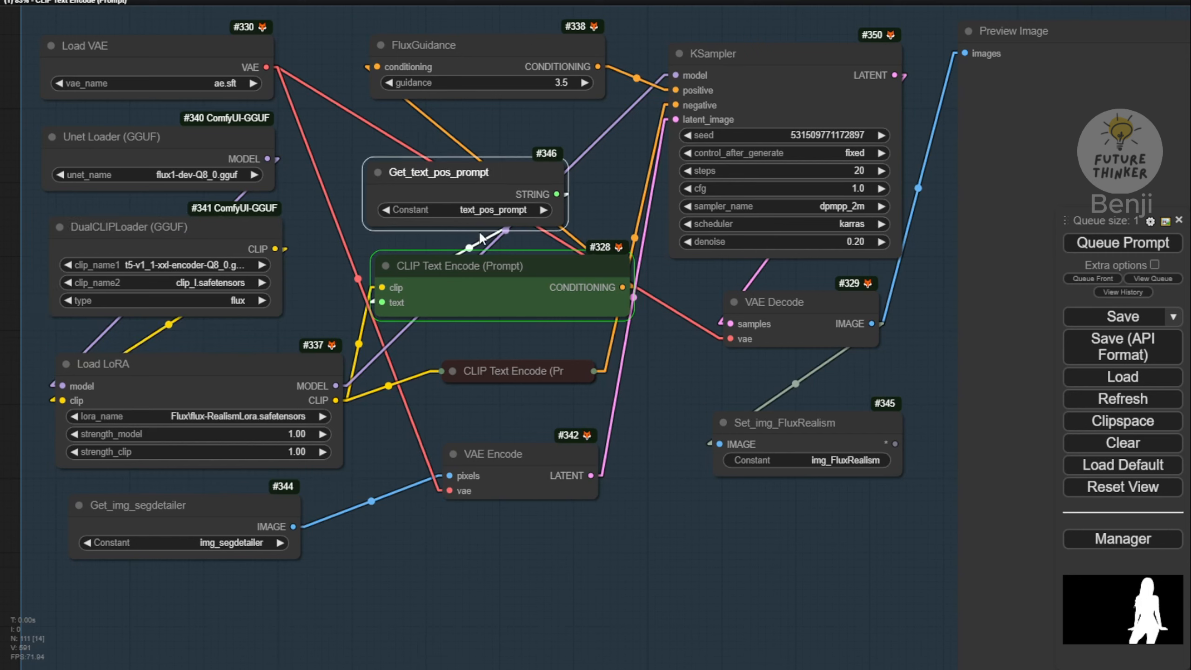
pyautogui.moveTo(493, 182); pyautogui.dragTo(501, 175)
pyautogui.moveTo(572, 218); pyautogui.dragTo(575, 205)
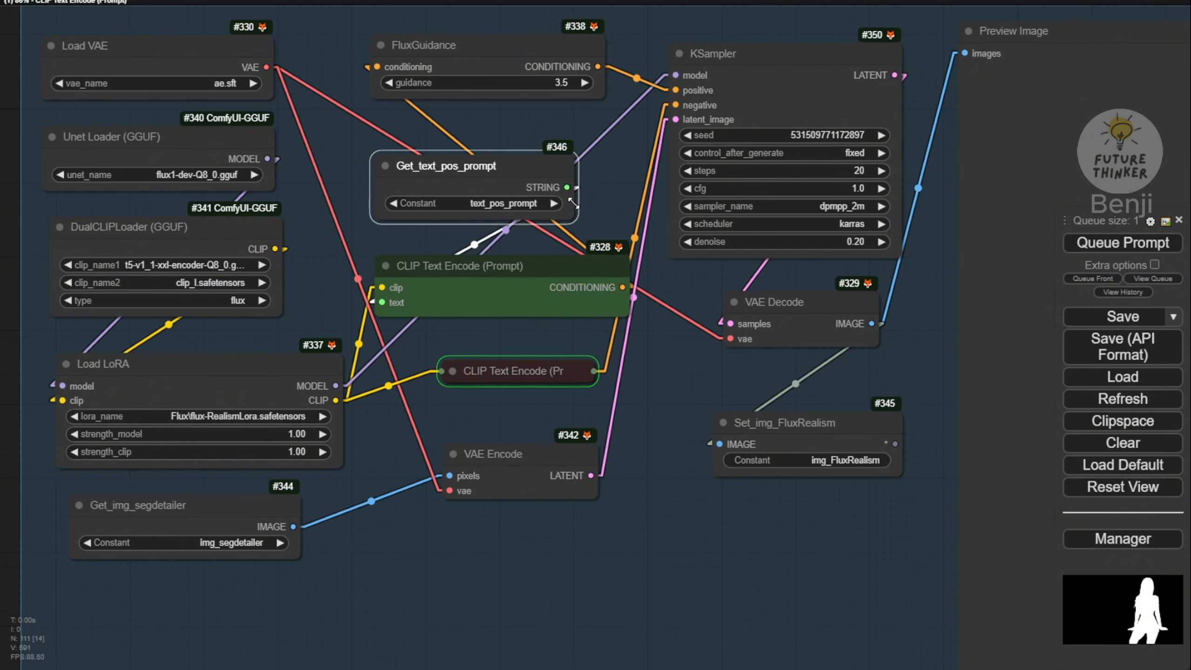
pyautogui.moveTo(682, 334); pyautogui.dragTo(598, 367)
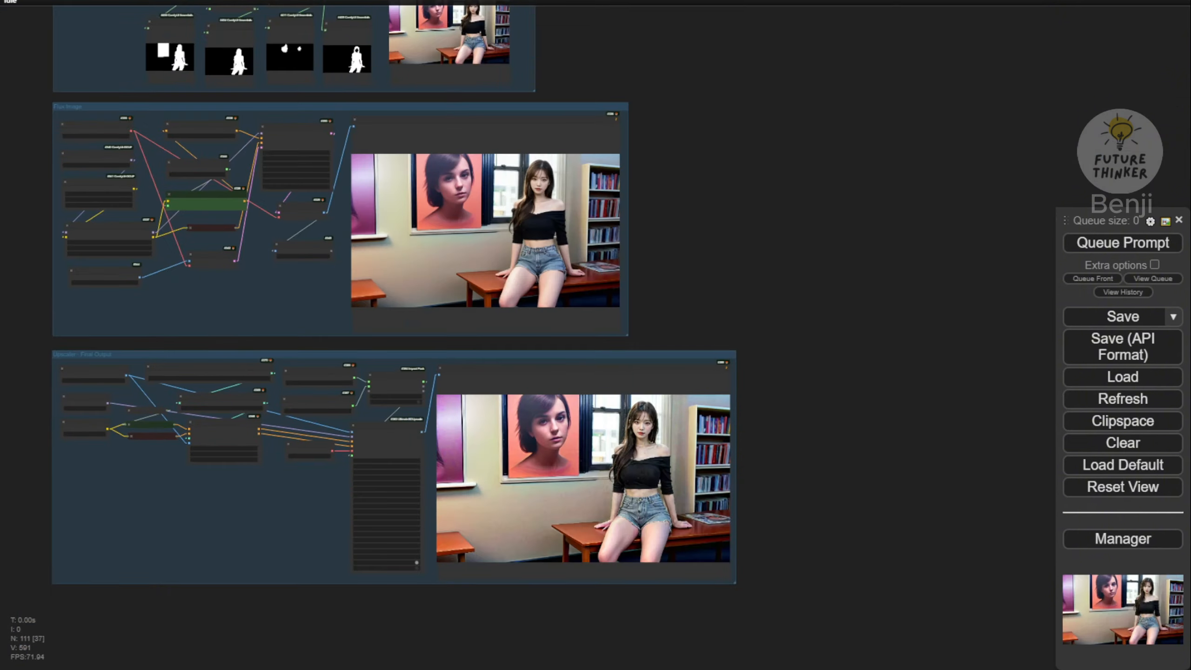
# Compare the generated Flux Image preview with the Upscaler - Final Output preview
pyautogui.scroll(3, 710, 293)
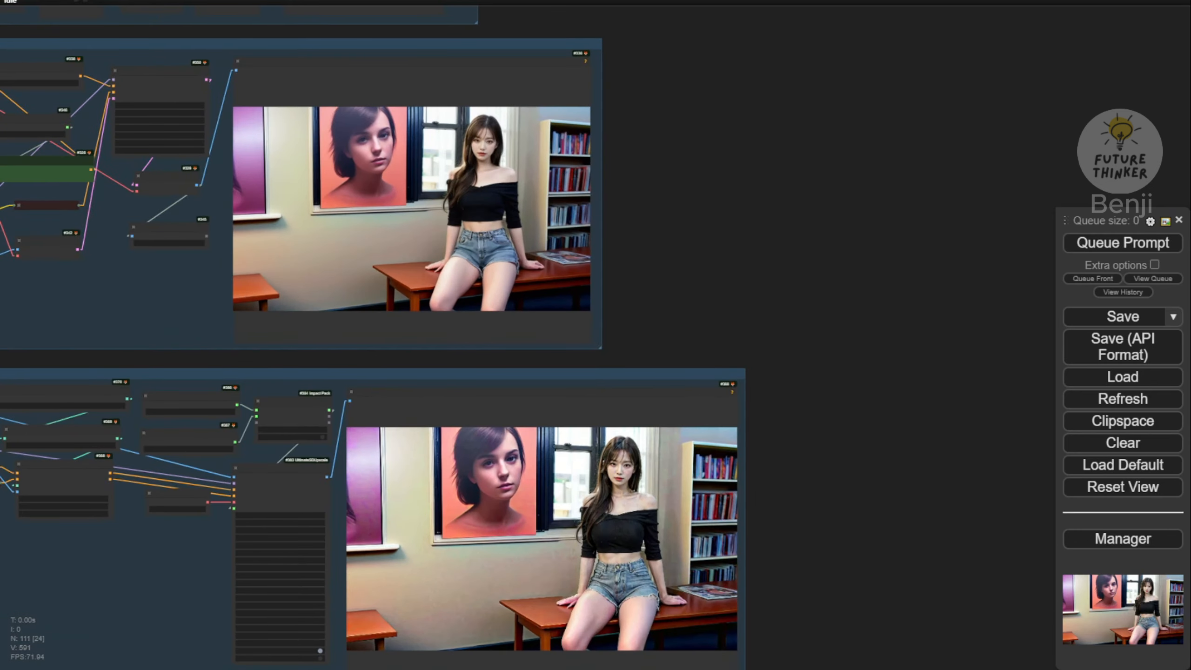
pyautogui.scroll(5, 732, 355)
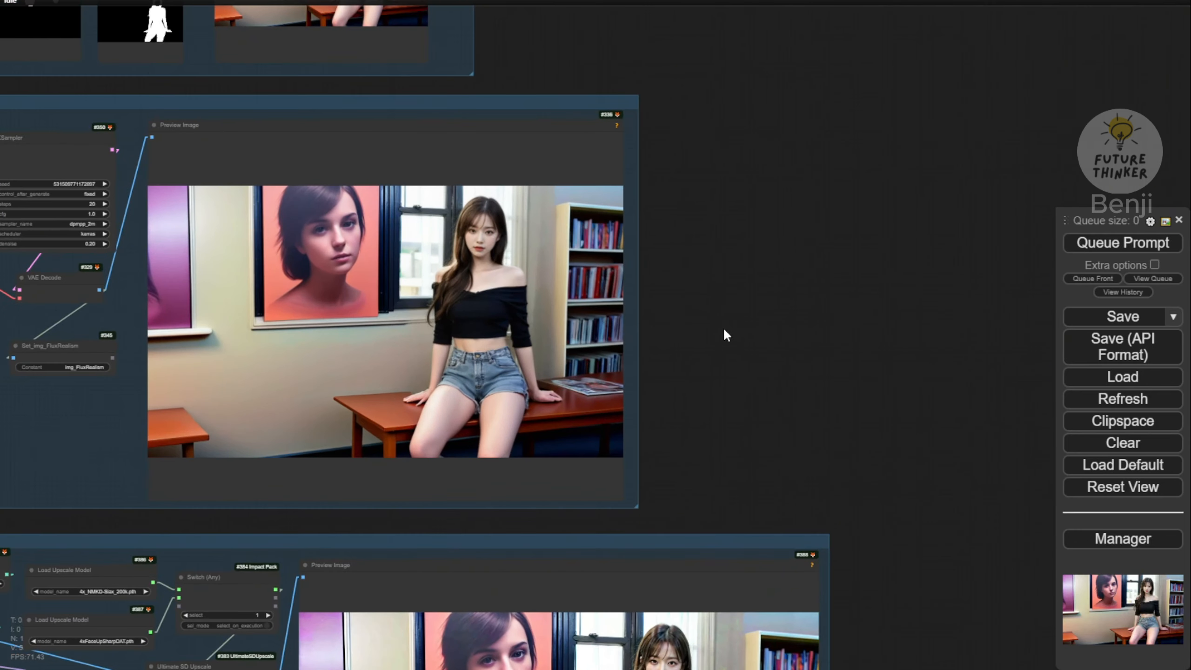
pyautogui.moveTo(723, 328); pyautogui.dragTo(894, 354)
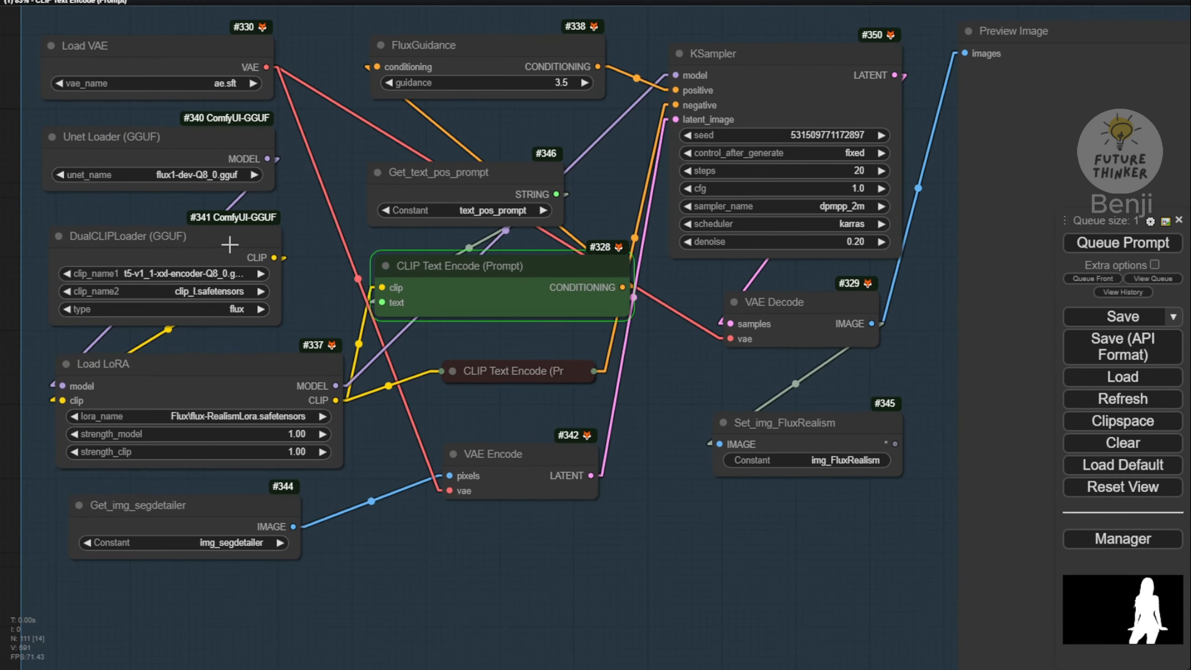
# Move DualCLIPLoader (GGUF) closer to the Unet Loader and place Get_text_pos_prompt a little higher above the green CLIP Text Encode node
pyautogui.moveTo(202, 239); pyautogui.dragTo(204, 230)
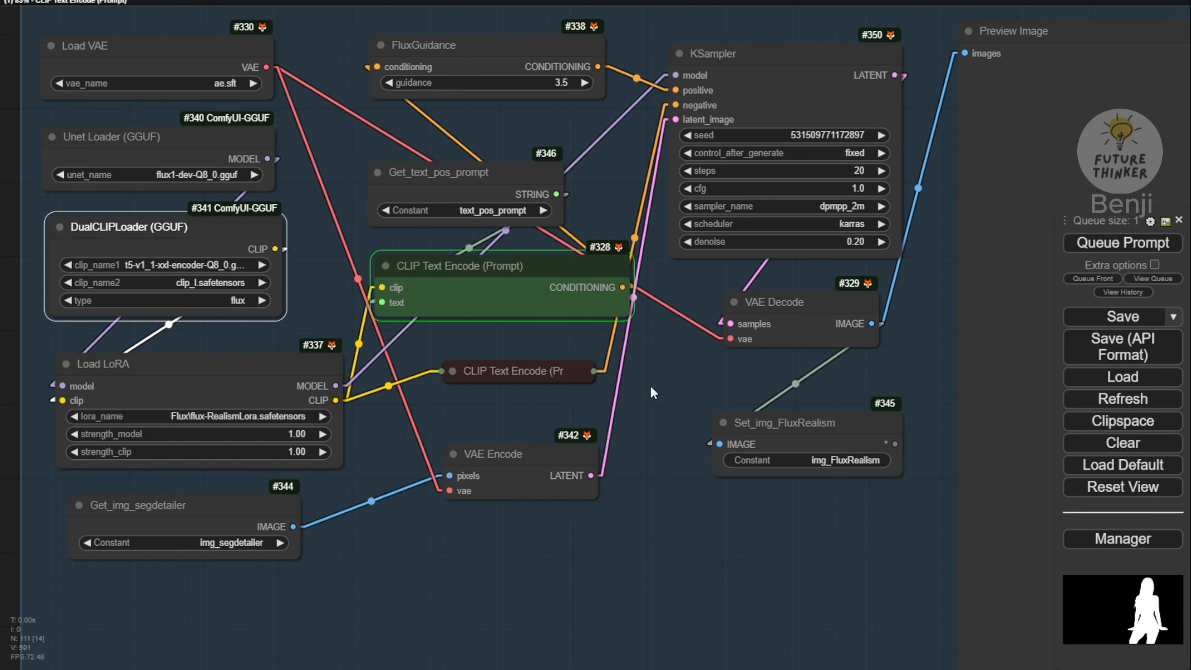
pyautogui.click(445, 178)
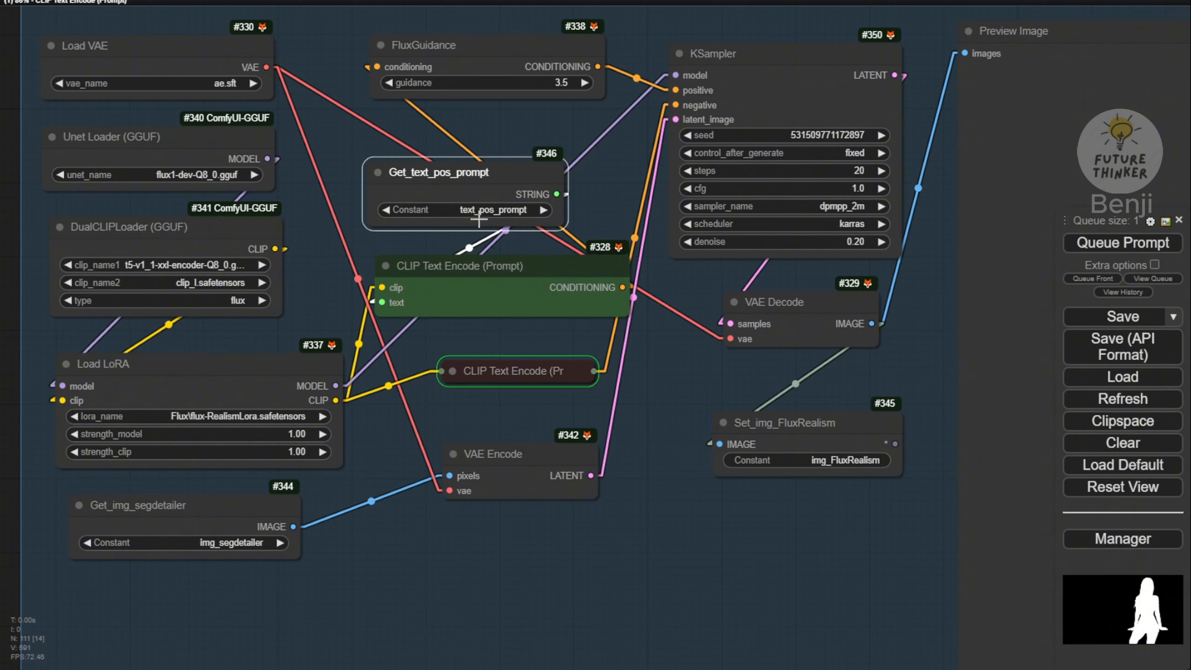
pyautogui.moveTo(493, 177); pyautogui.dragTo(500, 171)
pyautogui.moveTo(570, 217)
pyautogui.mouseDown()
pyautogui.moveTo(585, 218)
pyautogui.moveTo(573, 218)
pyautogui.mouseUp()
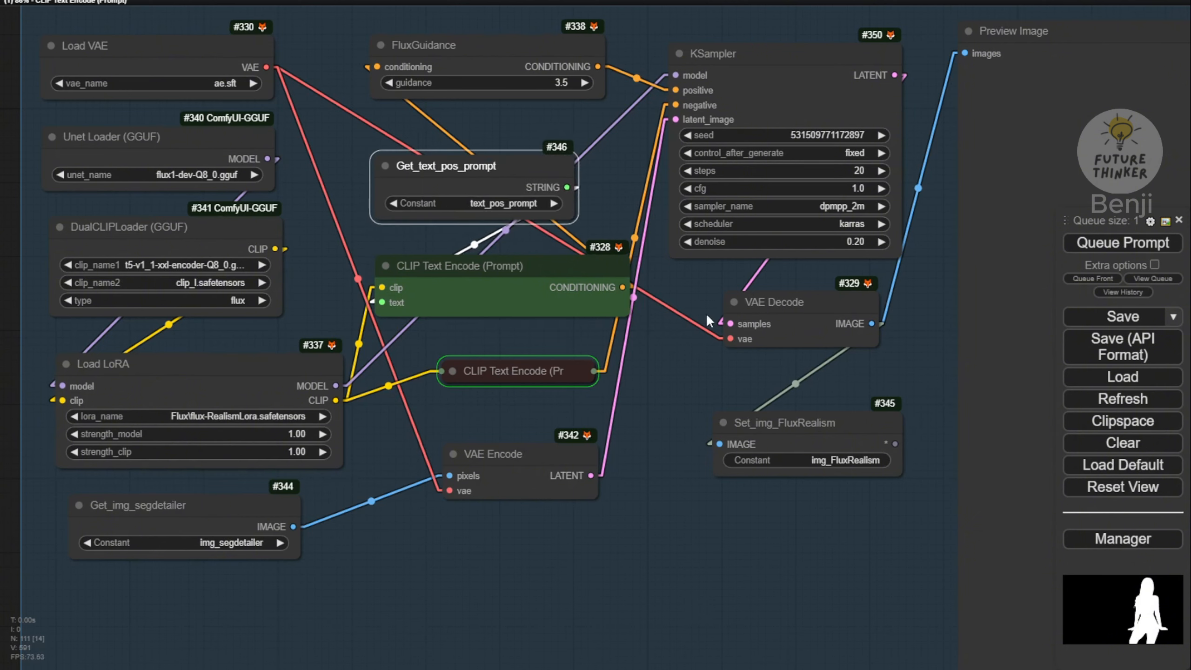
pyautogui.moveTo(685, 334); pyautogui.dragTo(598, 367)
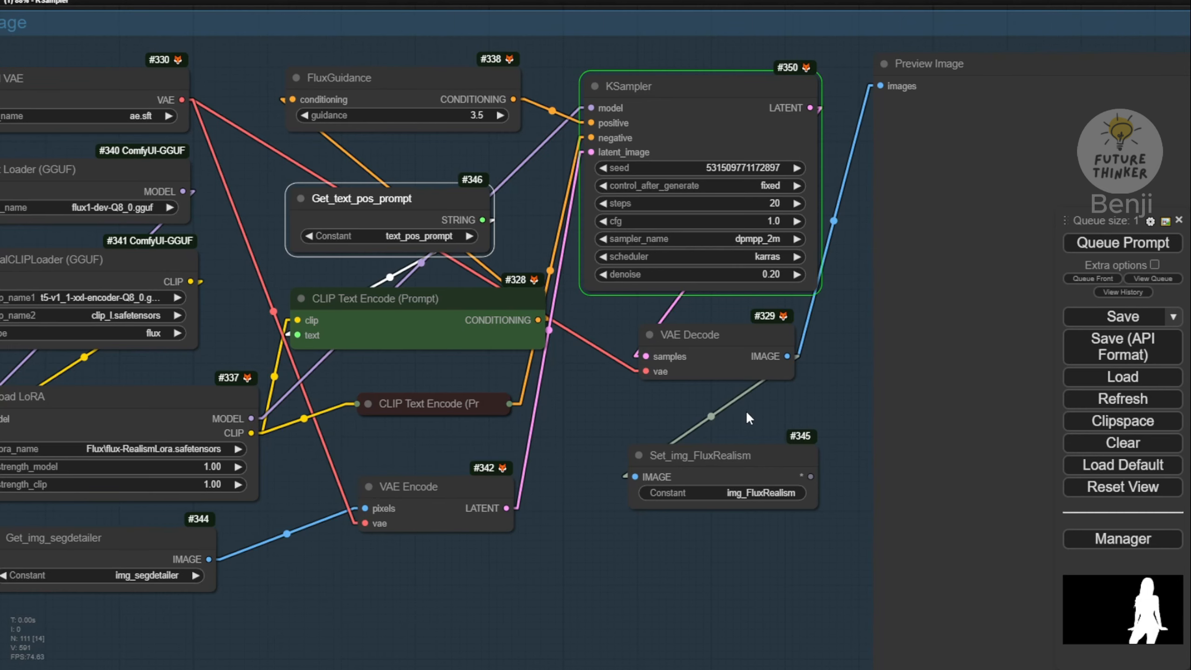
# Examine the Flux Image group and compare its generated picture with the mask previews and the upscaler's output
pyautogui.scroll(-5, 748, 394)
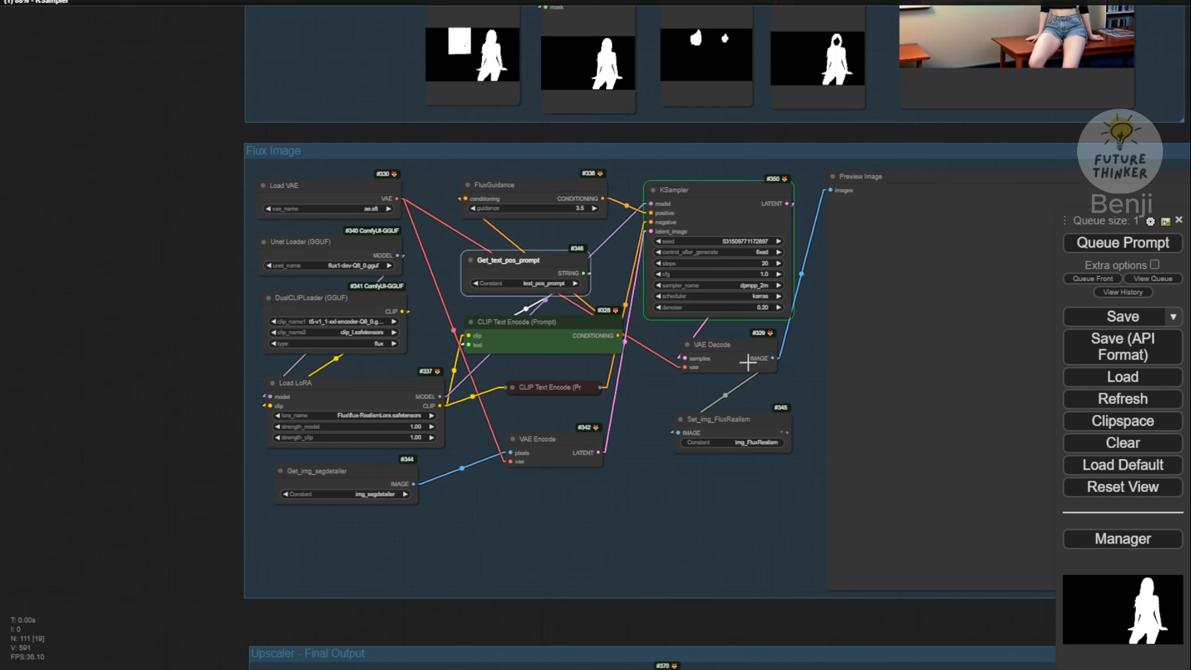
pyautogui.moveTo(883, 128); pyautogui.dragTo(645, 324)
pyautogui.scroll(4, 803, 177)
pyautogui.scroll(-7, 803, 177)
pyautogui.moveTo(1046, 533); pyautogui.dragTo(968, 177)
pyautogui.moveTo(88, 330); pyautogui.dragTo(87, 314)
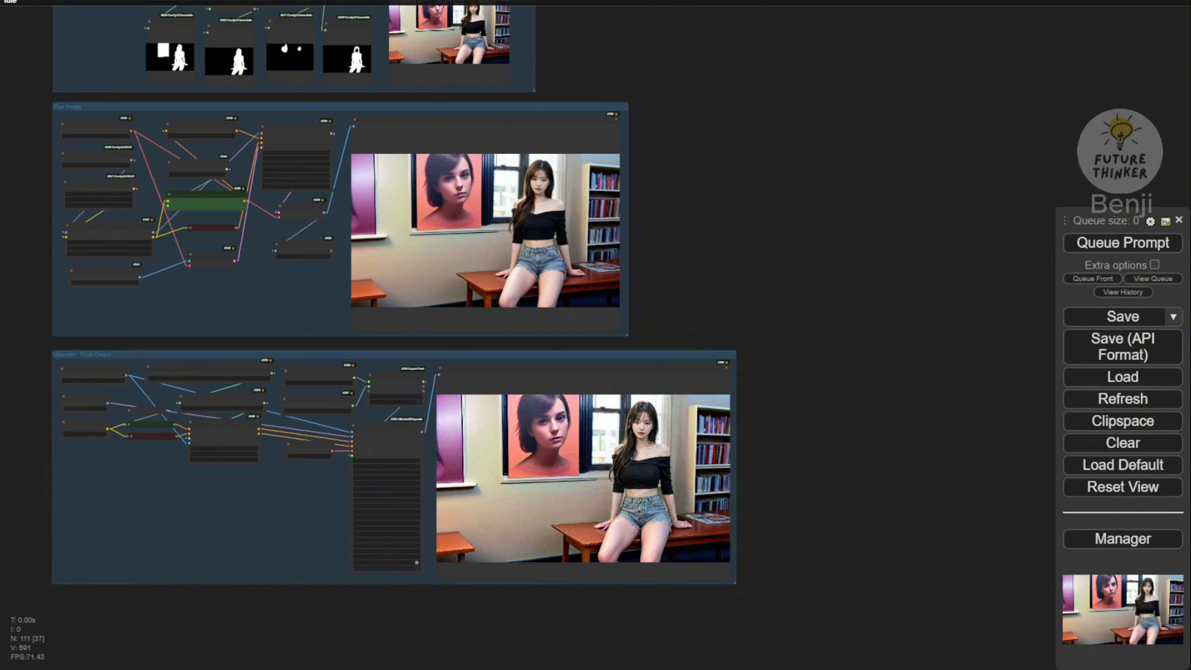
pyautogui.scroll(3, 709, 295)
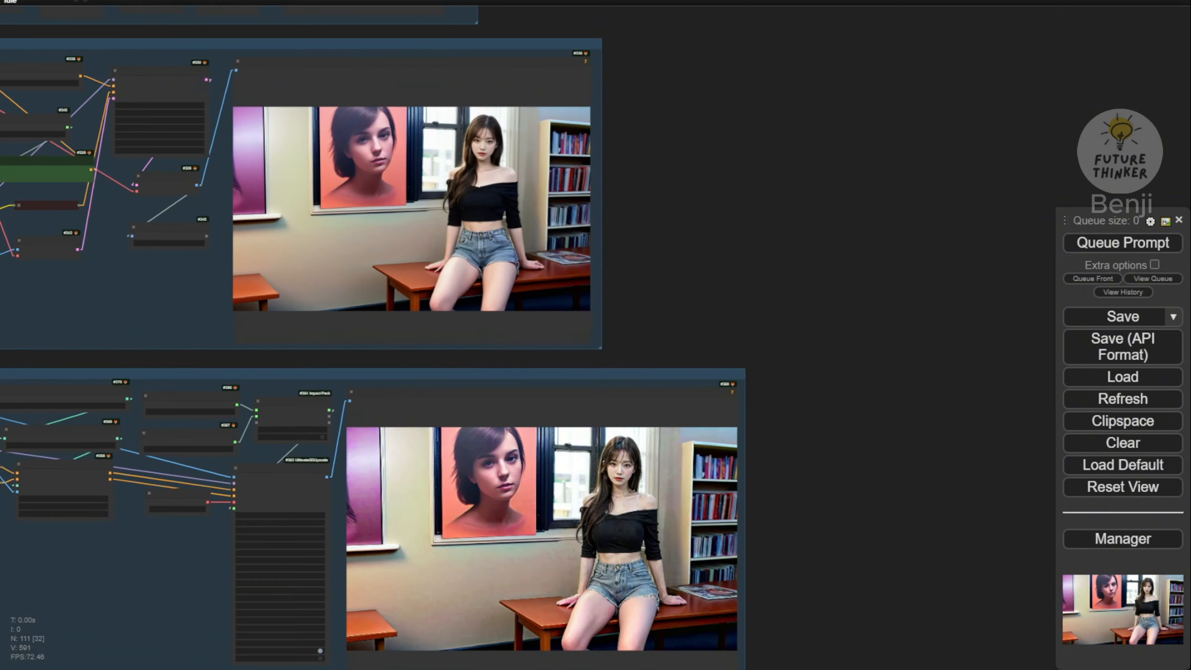
pyautogui.moveTo(681, 263); pyautogui.dragTo(742, 378)
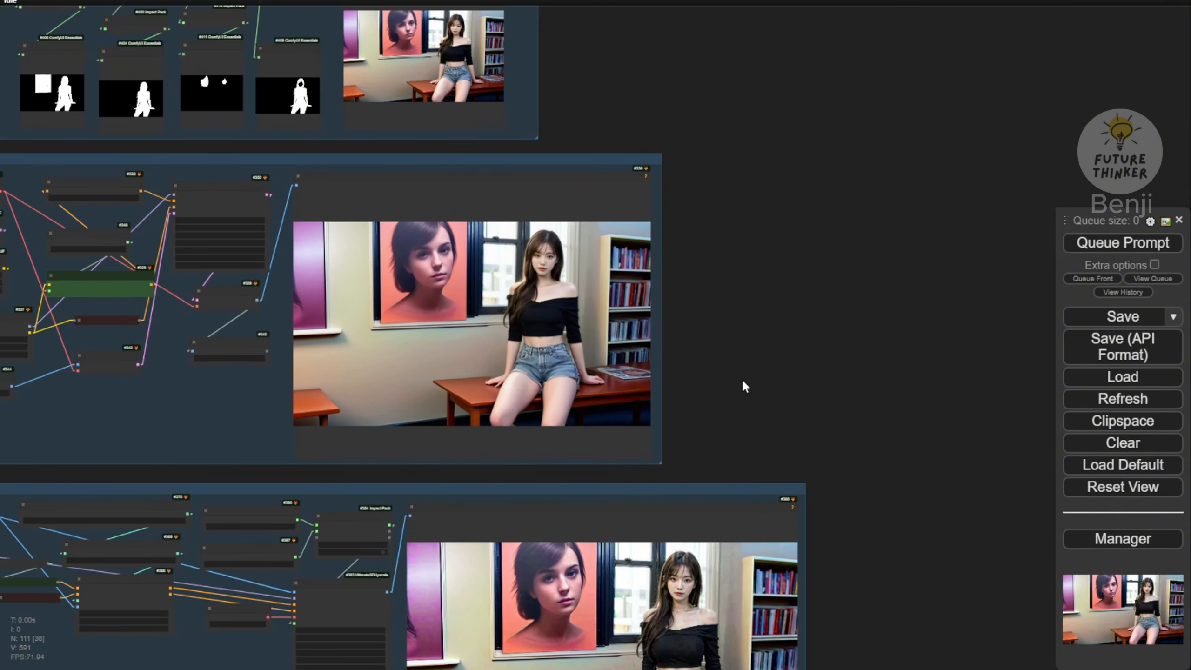
pyautogui.scroll(3, 733, 332)
pyautogui.moveTo(723, 328); pyautogui.dragTo(886, 389)
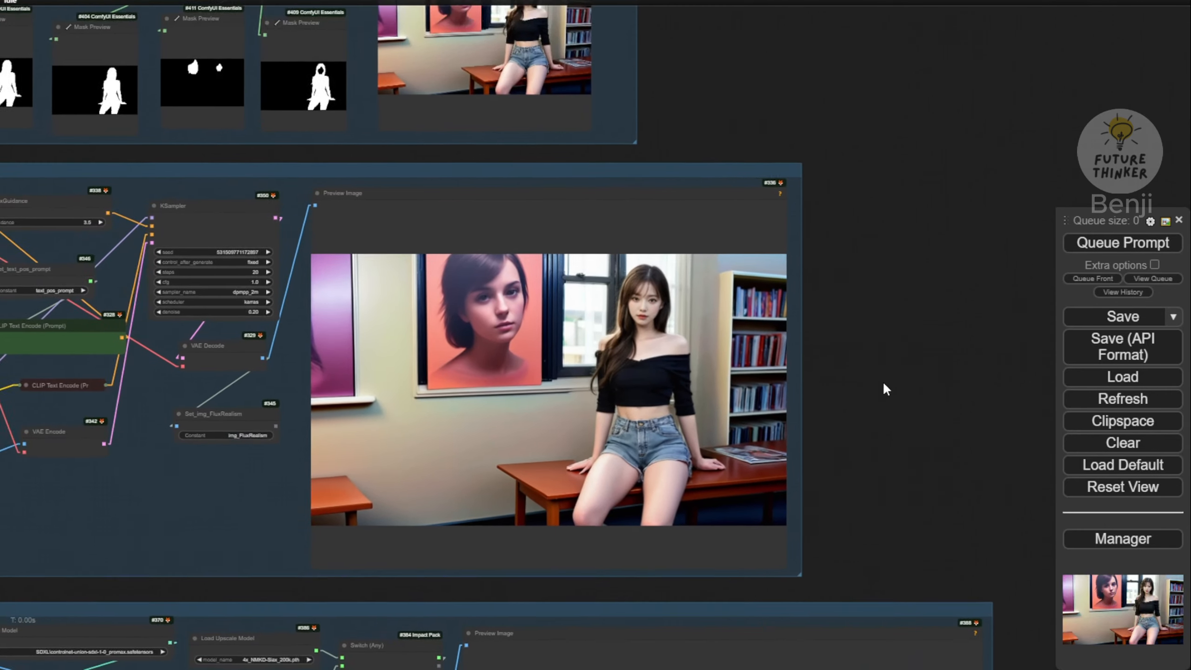
# Inspect the woman's face and hands and the bookshelf up close in the Flux Image preview
pyautogui.scroll(3, 459, 332)
pyautogui.scroll(5, 672, 272)
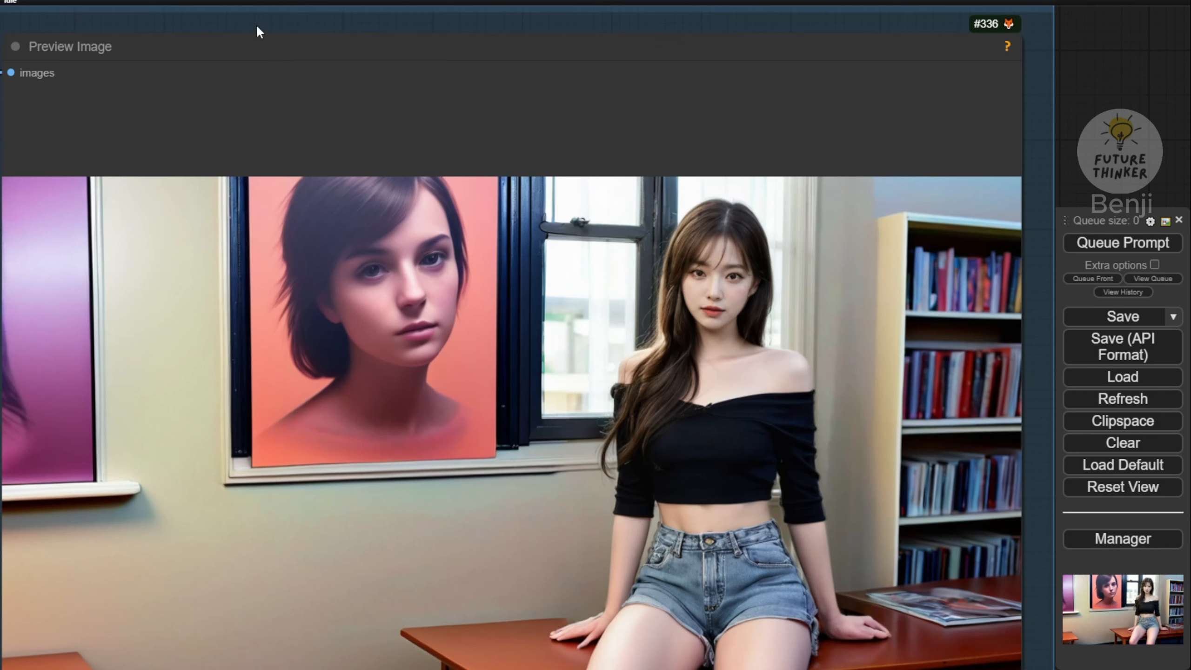
pyautogui.moveTo(258, 33); pyautogui.dragTo(335, 1)
pyautogui.scroll(1, 707, 342)
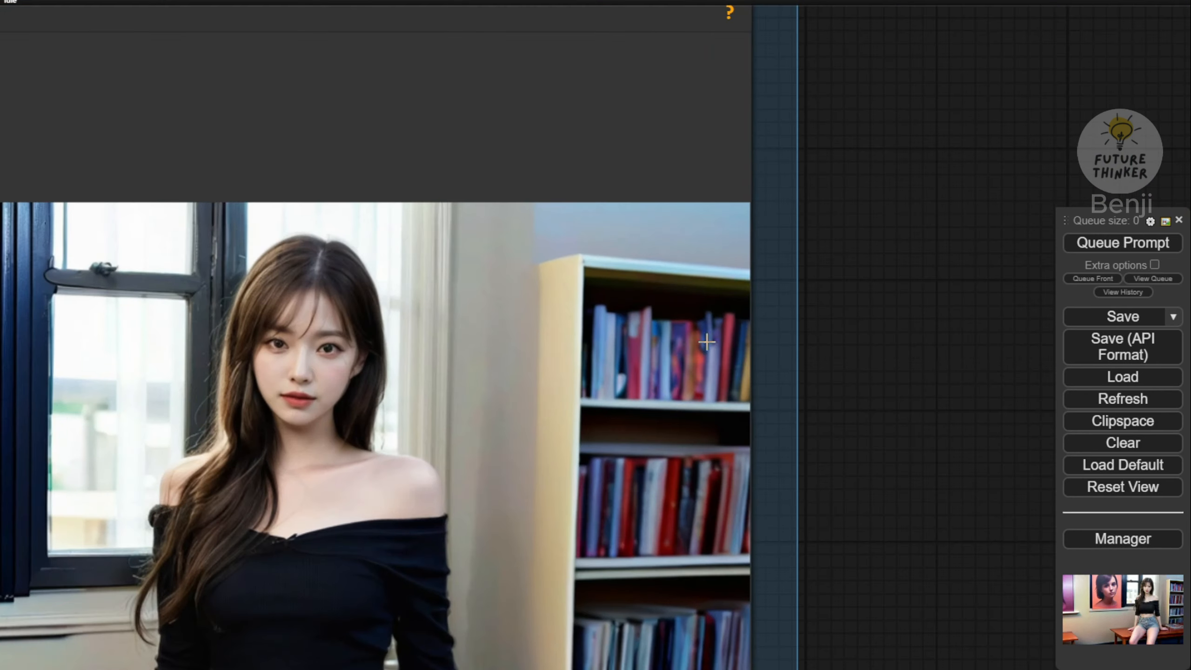
pyautogui.scroll(-3, 669, 439)
pyautogui.moveTo(846, 455); pyautogui.dragTo(763, 205)
pyautogui.scroll(-4, 779, 520)
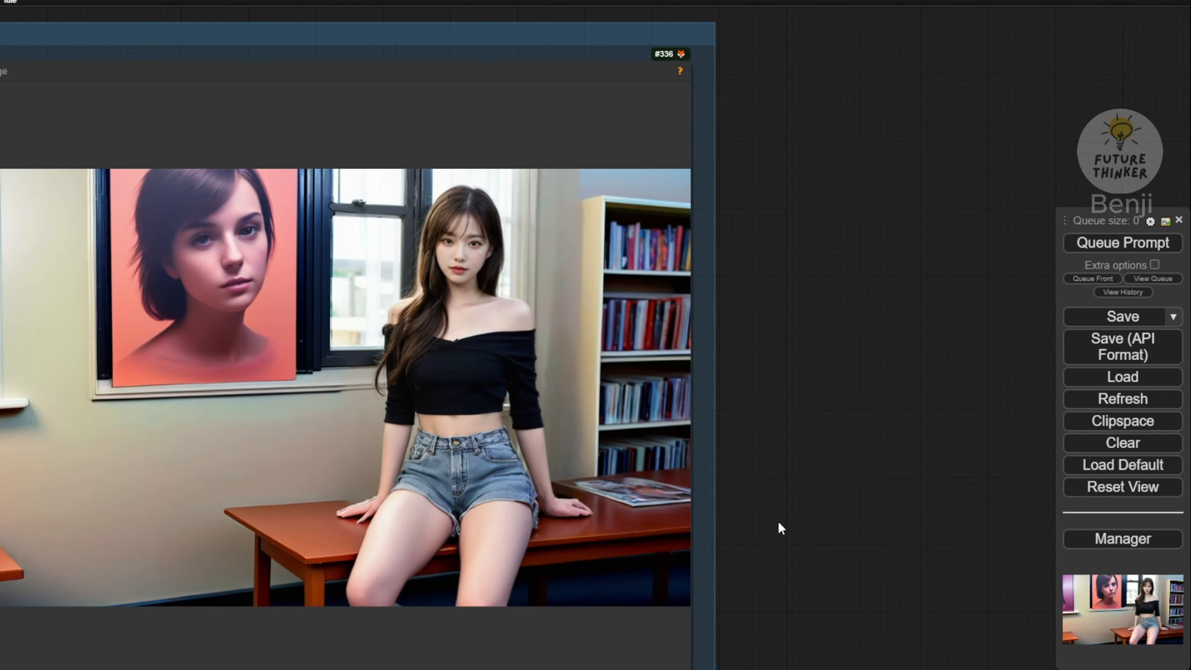
pyautogui.moveTo(782, 576); pyautogui.dragTo(853, 267)
pyautogui.scroll(-3, 849, 276)
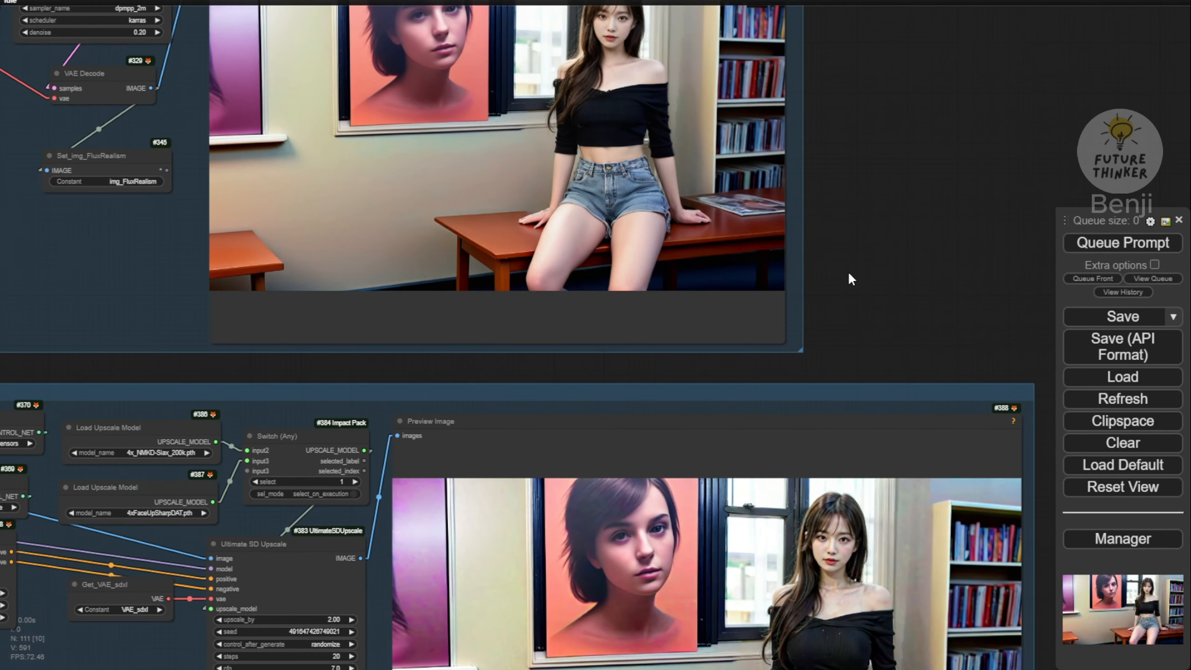
# Reduce the height of the Flux Image group's Preview Image node and move it slightly down
pyautogui.moveTo(853, 285); pyautogui.dragTo(896, 399)
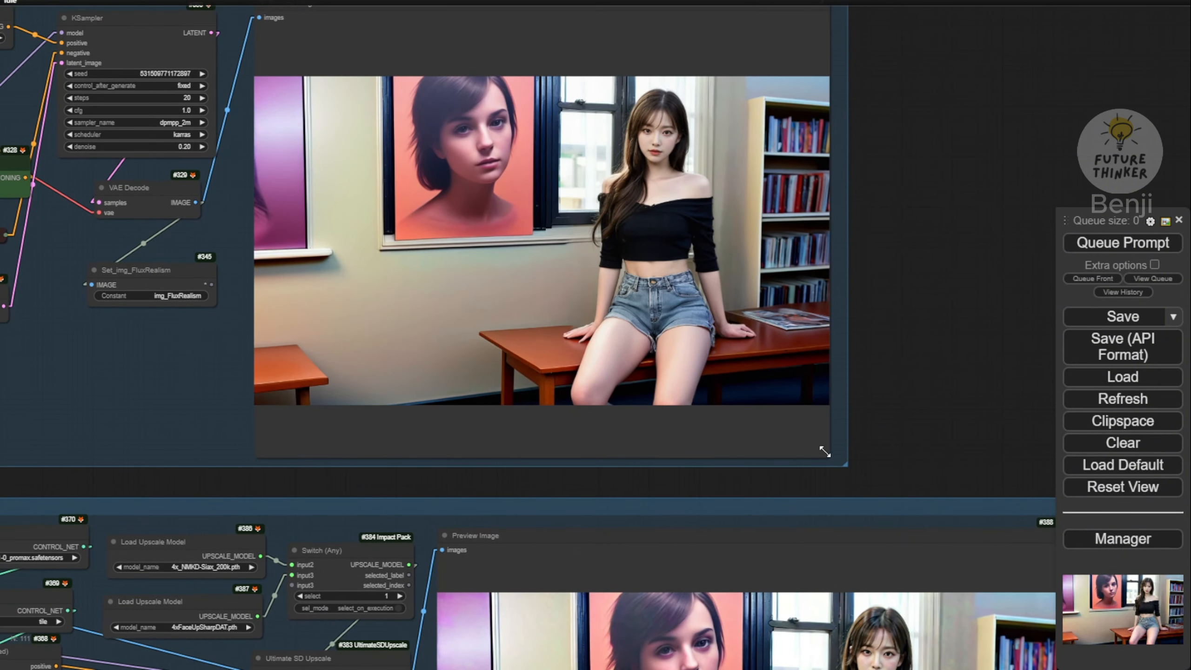
pyautogui.moveTo(826, 454); pyautogui.dragTo(828, 415)
pyautogui.moveTo(891, 347); pyautogui.dragTo(885, 444)
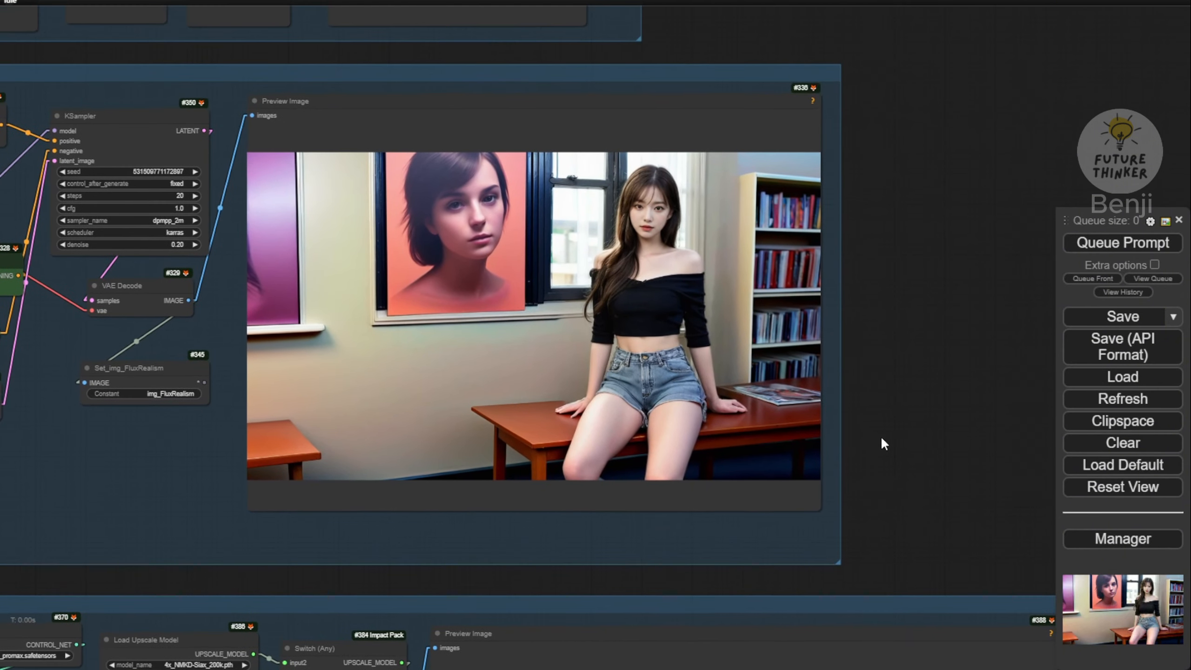
pyautogui.moveTo(538, 105); pyautogui.dragTo(538, 116)
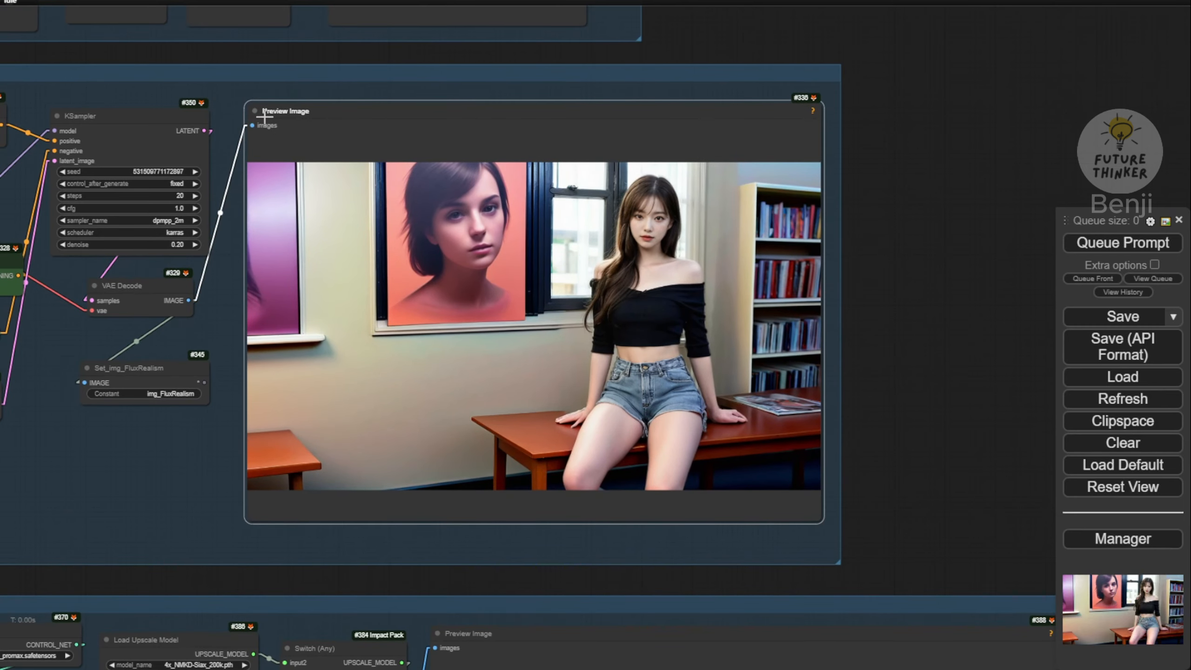
# Review the Upscaler - Final Output nodes and move the Set_img_FluxRealism node lower in the Flux Image group
pyautogui.moveTo(114, 590); pyautogui.dragTo(512, 94)
pyautogui.scroll(3, 117, 185)
pyautogui.scroll(2, 117, 187)
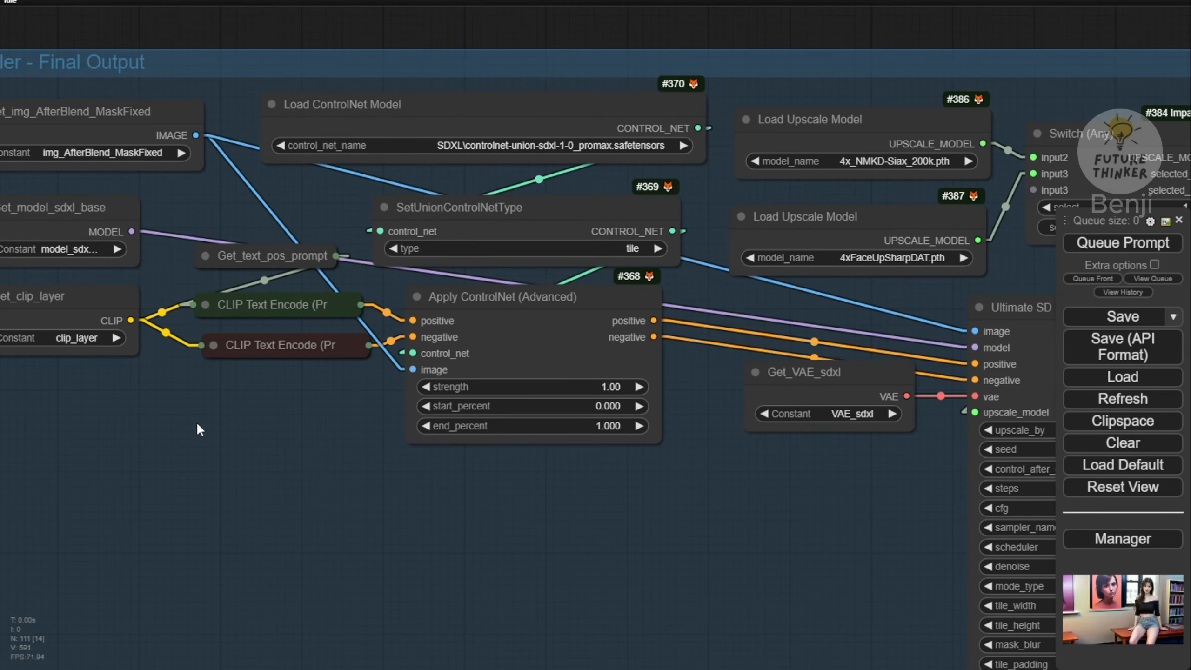
pyautogui.moveTo(198, 426); pyautogui.dragTo(281, 431)
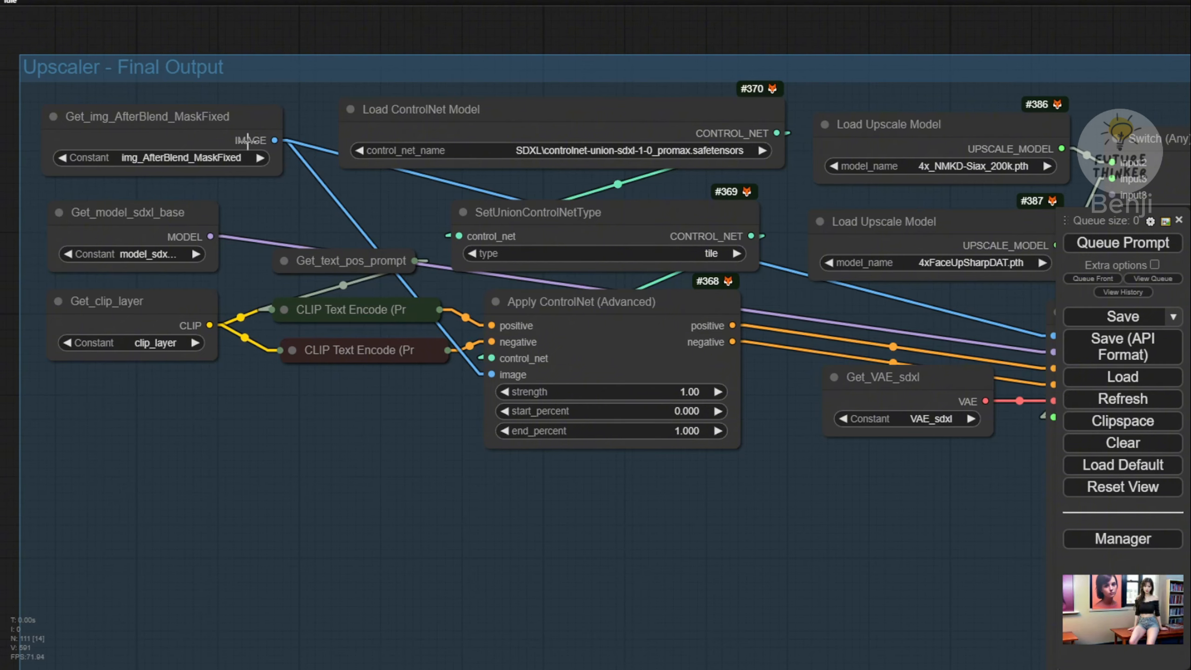
pyautogui.scroll(-2, 306, 169)
pyautogui.scroll(-4, 305, 167)
pyautogui.moveTo(305, 166); pyautogui.dragTo(424, 347)
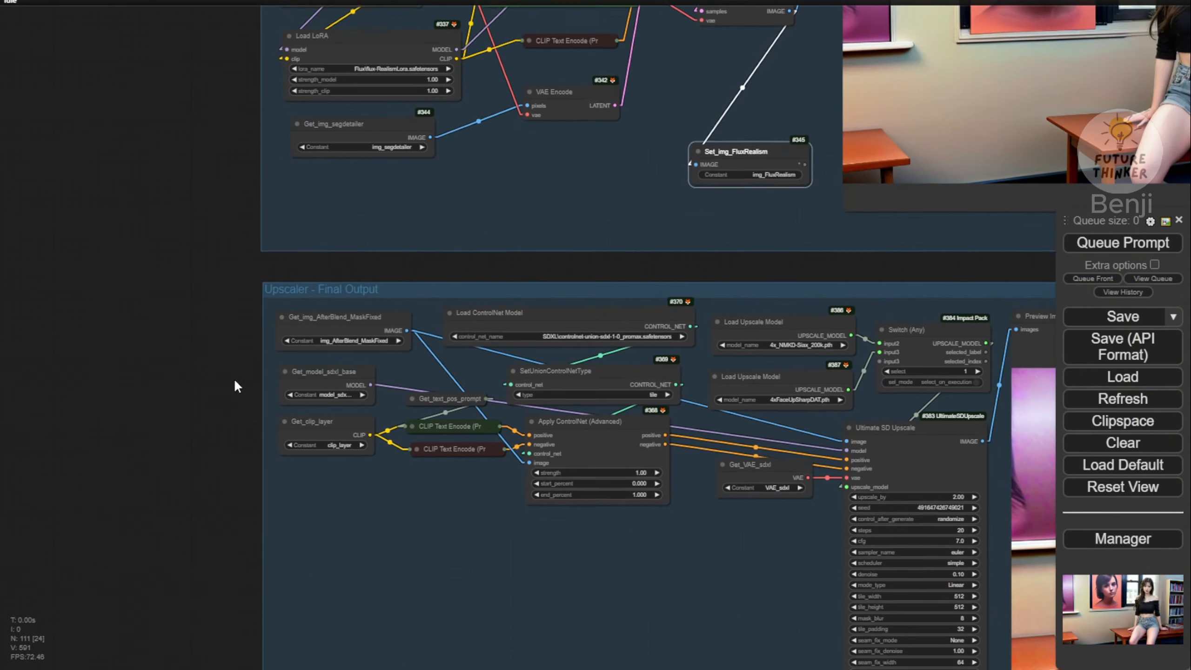
# Switch the upscaler group's input image Get node from img_AfterBlend_MaskFixed to img_FluxRealism
pyautogui.moveTo(235, 379); pyautogui.dragTo(200, 319)
pyautogui.scroll(8, 278, 308)
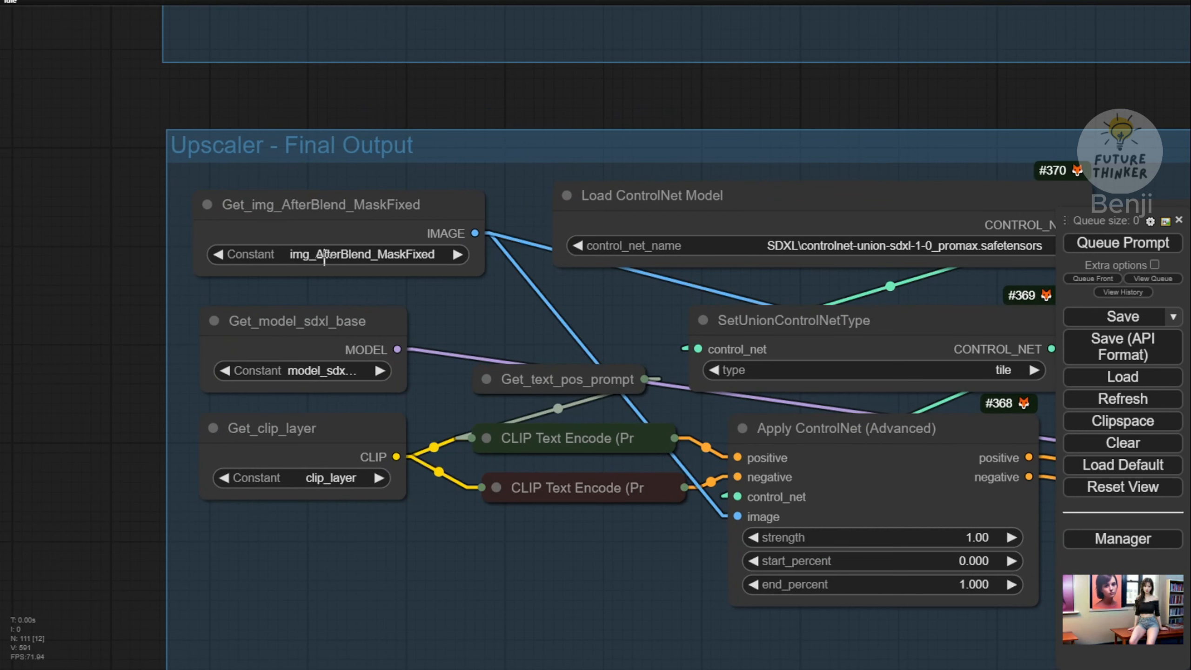
pyautogui.click(324, 256)
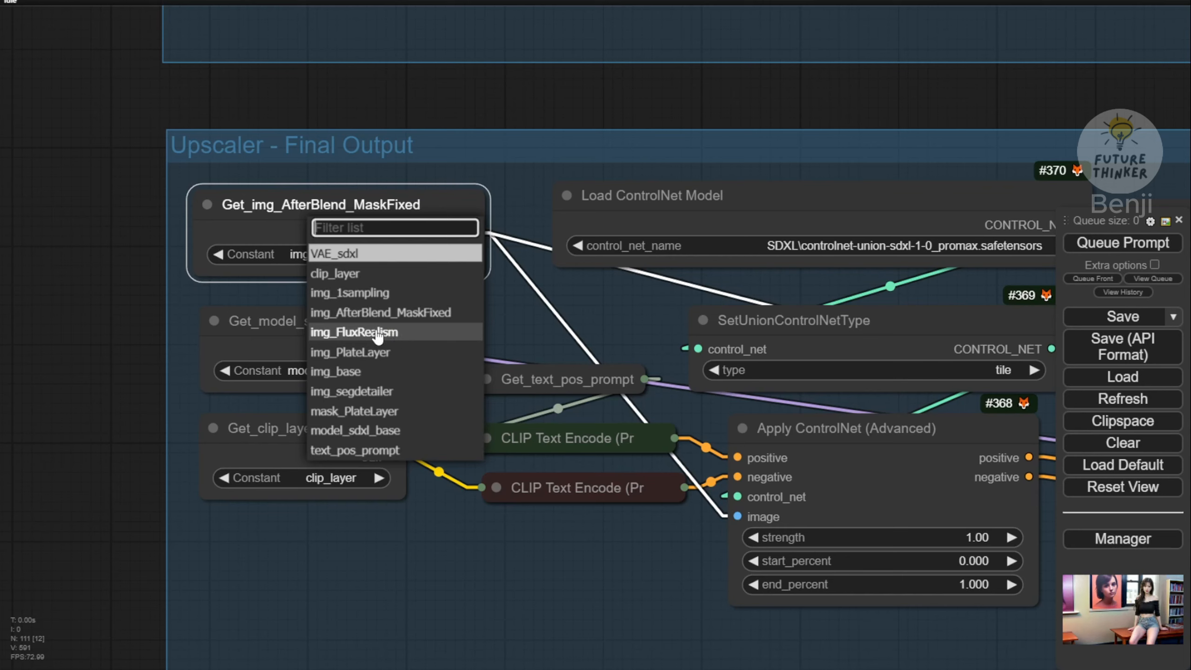
pyautogui.click(414, 341)
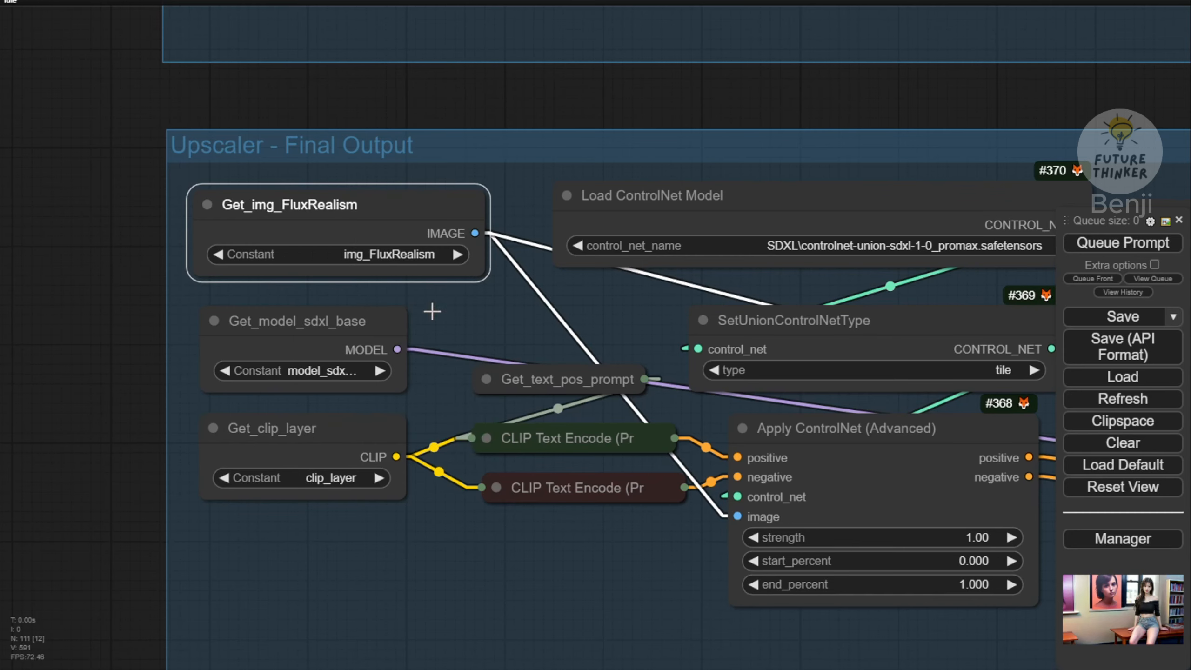
pyautogui.click(500, 324)
pyautogui.scroll(-4, 507, 322)
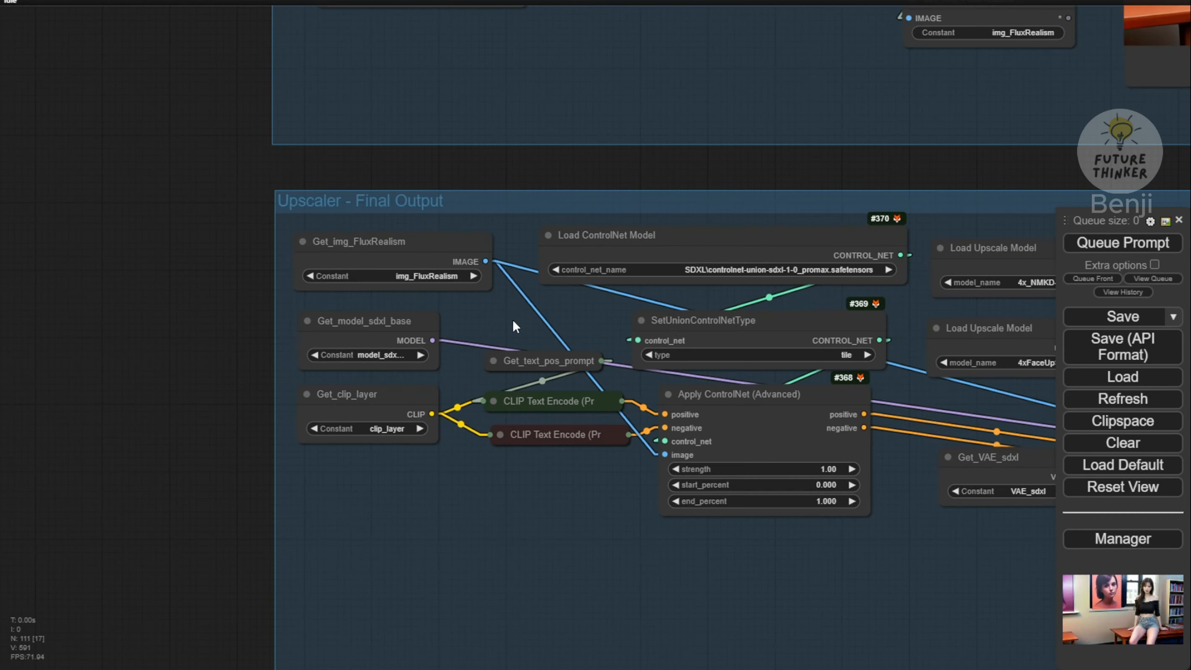
# Queue the workflow and follow the Ultimate SD Upscale run in the Upscaler - Final Output group
pyautogui.click(1122, 243)
pyautogui.moveTo(921, 158); pyautogui.dragTo(404, 118)
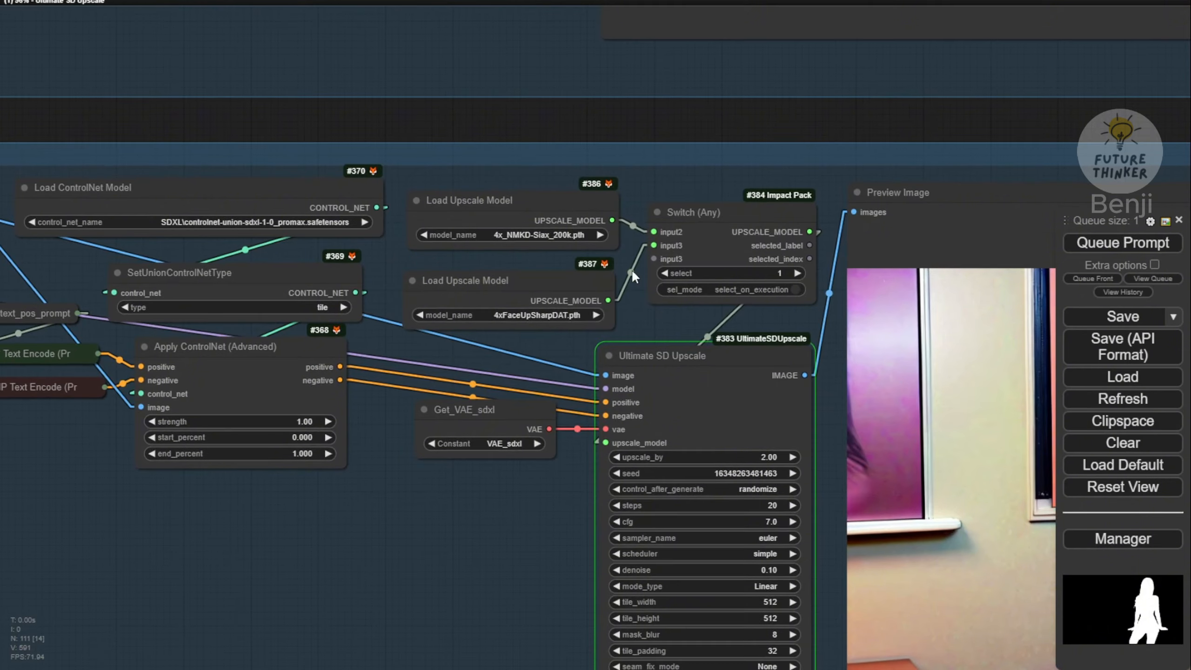
pyautogui.scroll(-2, 631, 269)
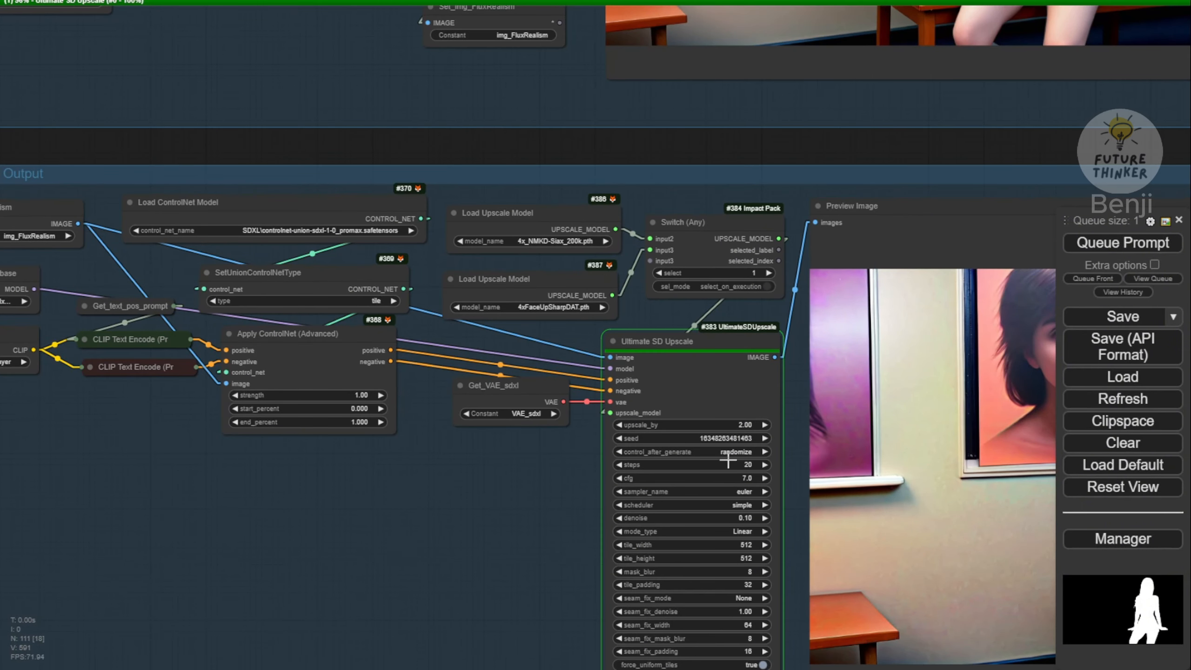
pyautogui.scroll(-4, 712, 157)
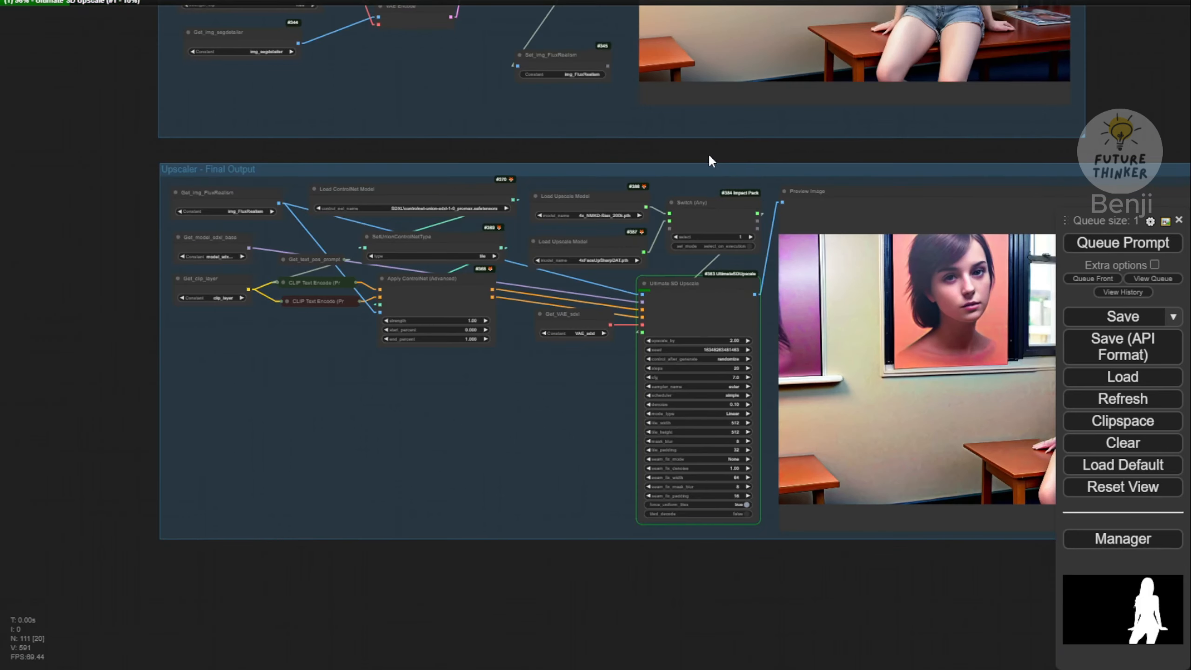
pyautogui.moveTo(709, 155); pyautogui.dragTo(513, 114)
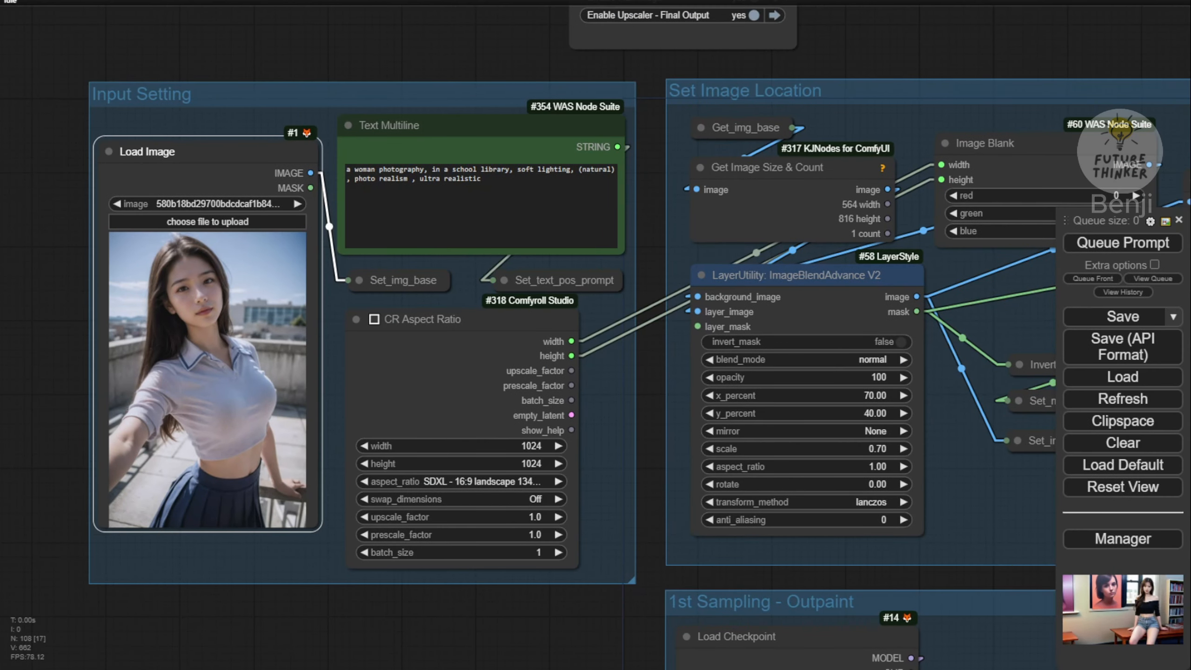
# Disable the 1st Sampling - Outpaint, Restore Source Image Detail, SEG Detailer, Flux Image and Upscaler - Final Output groups in the Fast Groups Muter
pyautogui.moveTo(57, 505); pyautogui.dragTo(257, 438)
pyautogui.scroll(6, 278, 409)
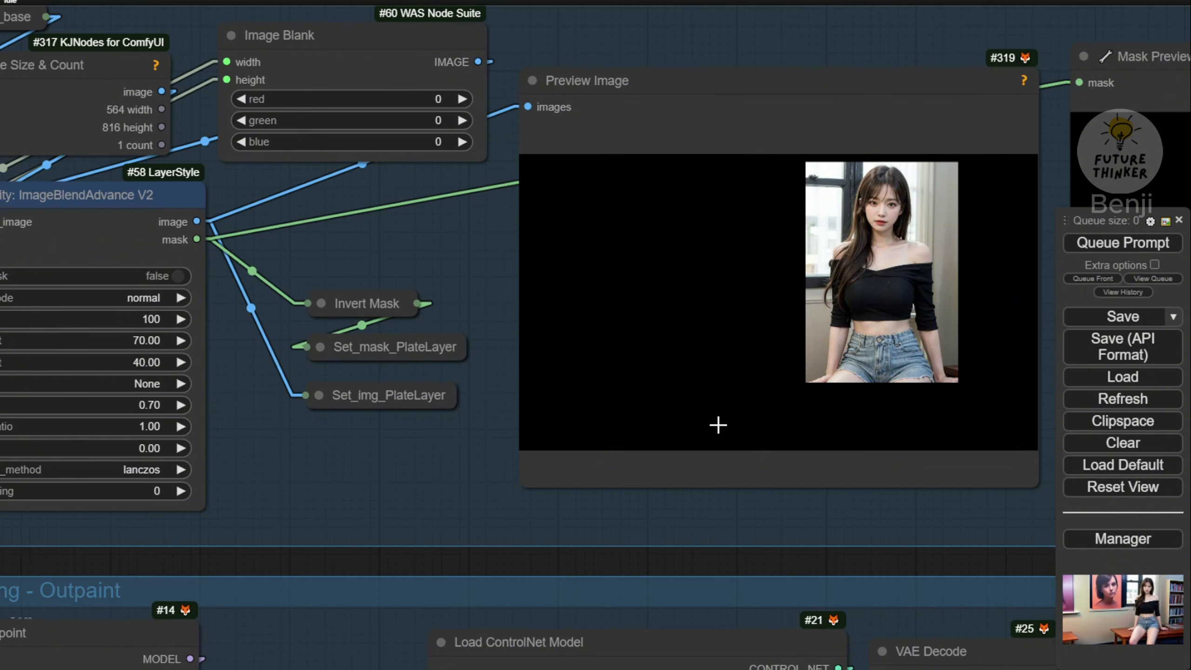
pyautogui.moveTo(298, 494); pyautogui.dragTo(613, 614)
pyautogui.scroll(-3, 509, 423)
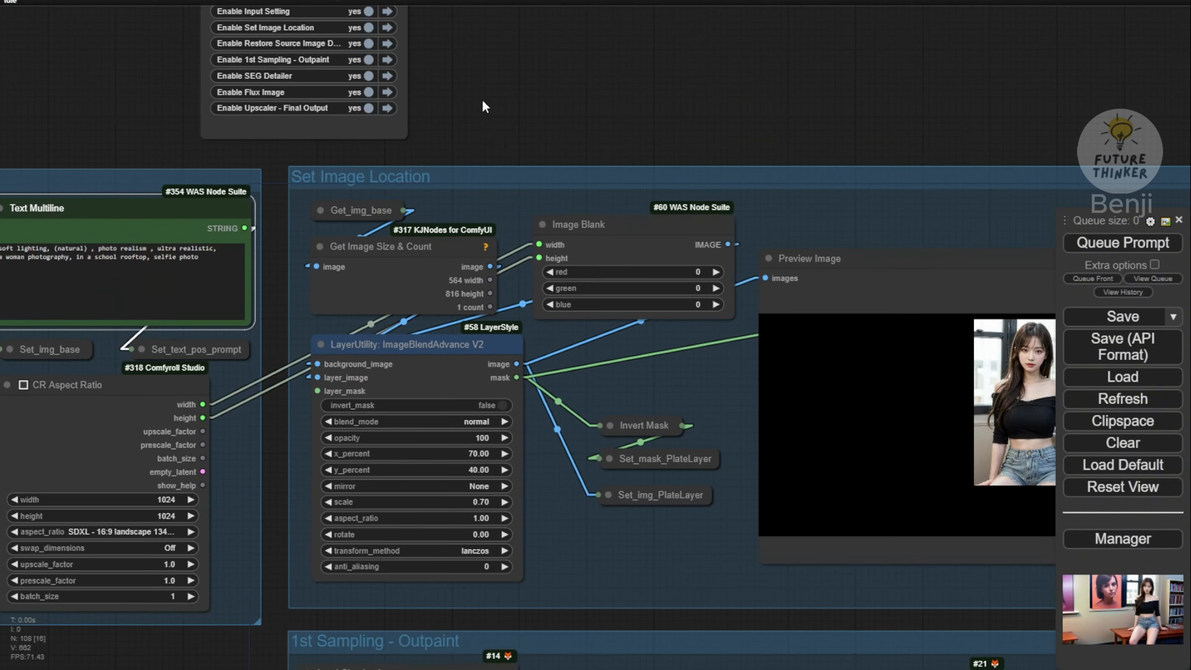
pyautogui.moveTo(486, 107); pyautogui.dragTo(544, 302)
pyautogui.scroll(5, 492, 341)
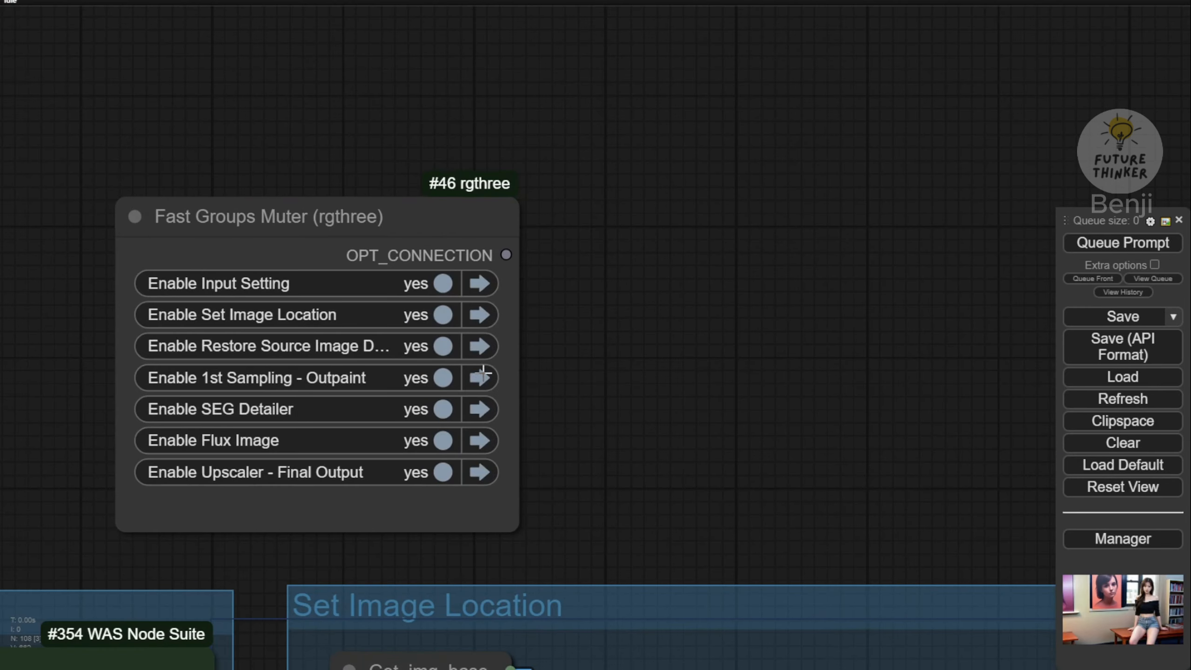
pyautogui.click(447, 379)
pyautogui.click(440, 343)
pyautogui.click(428, 415)
pyautogui.click(436, 441)
pyautogui.click(443, 472)
# Set the ImageBlendAdvance V2 scale to 1.00 and queue the workflow to preview the placement of the rooftop selfie
pyautogui.moveTo(657, 530); pyautogui.dragTo(511, 150)
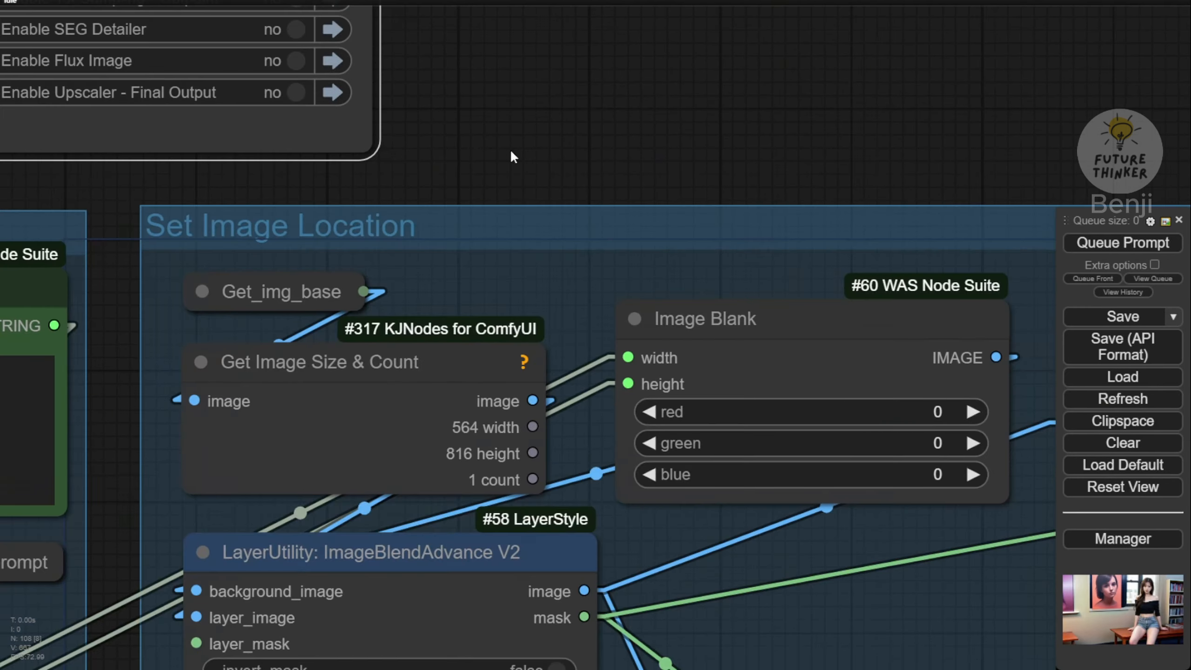
pyautogui.scroll(-3, 511, 149)
pyautogui.moveTo(567, 238); pyautogui.dragTo(470, 2)
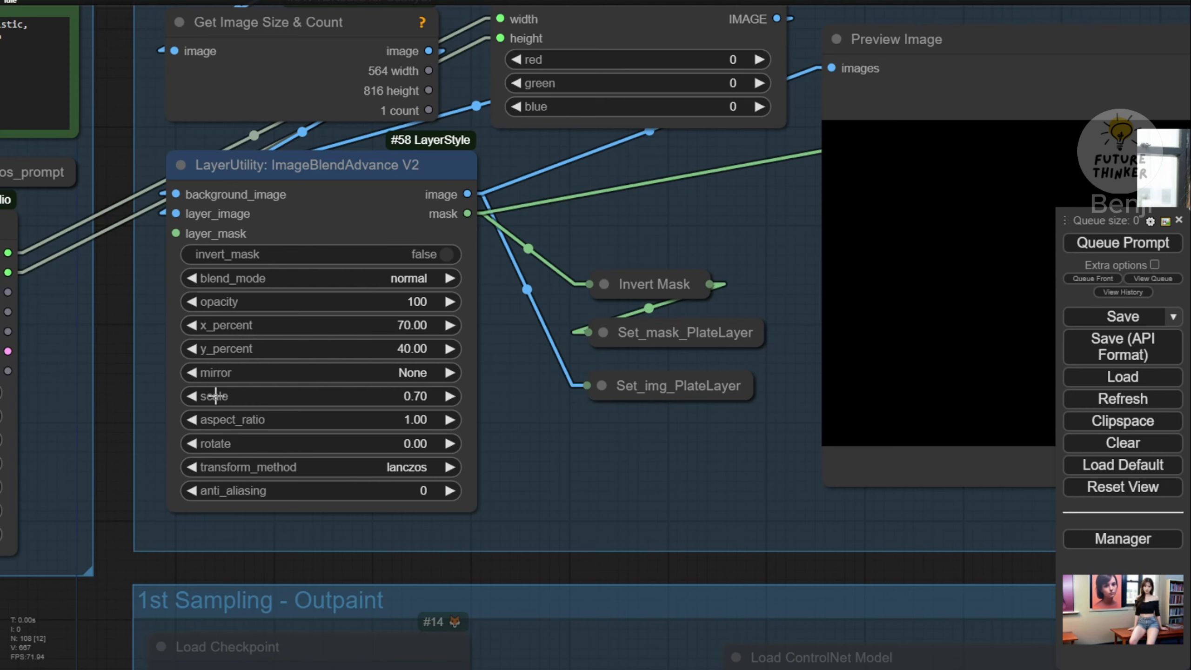
pyautogui.click(390, 398)
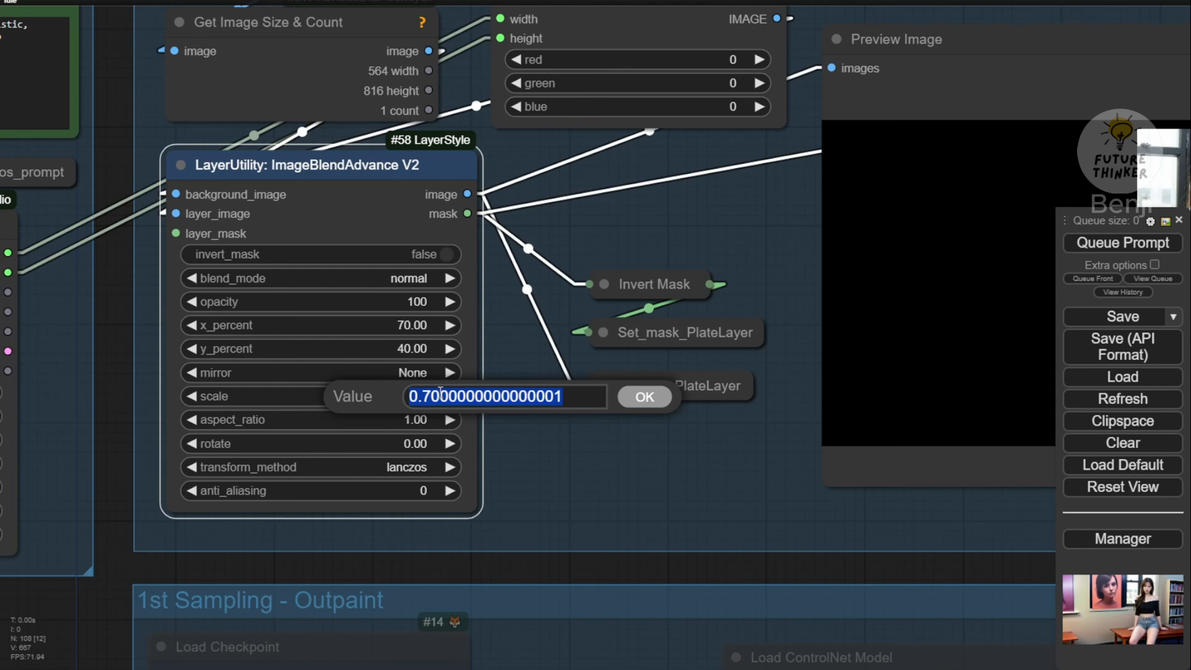
pyautogui.write('1')
pyautogui.press('Return')
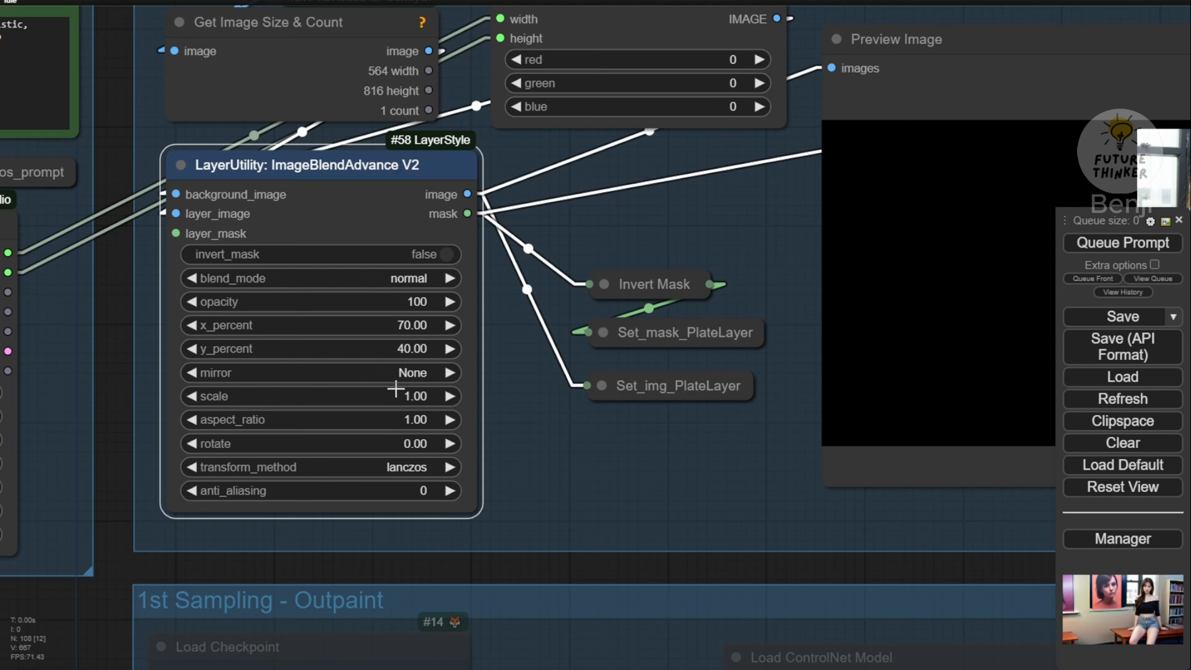
pyautogui.scroll(-3, 637, 457)
pyautogui.moveTo(670, 472); pyautogui.dragTo(404, 490)
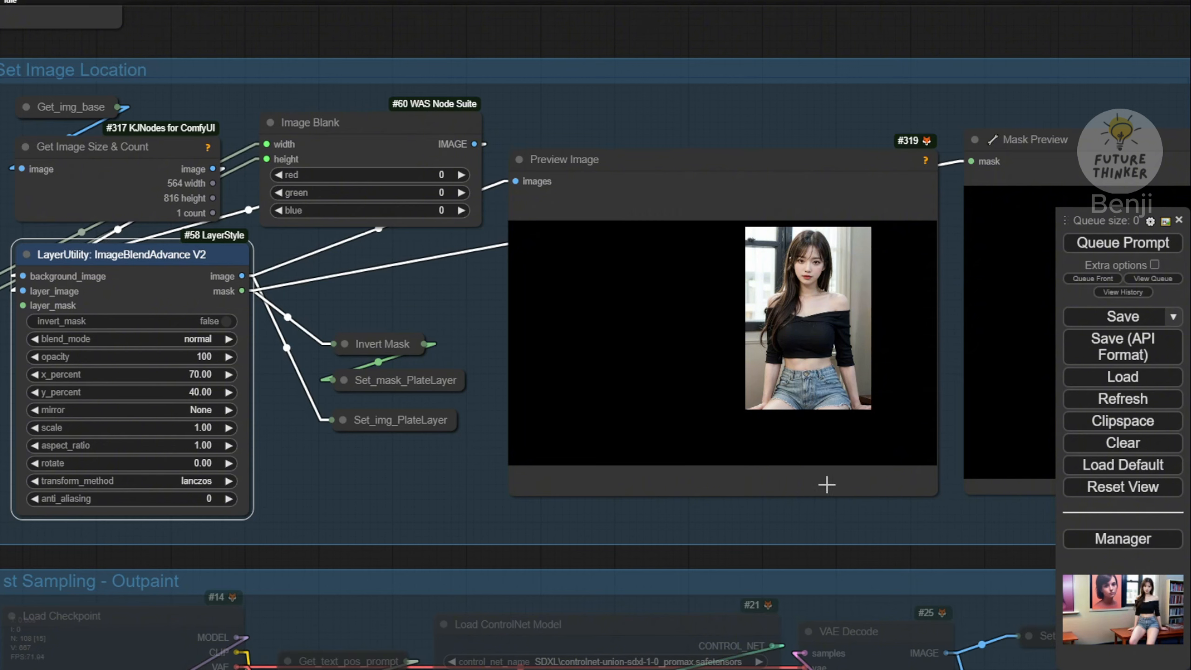
pyautogui.click(1135, 246)
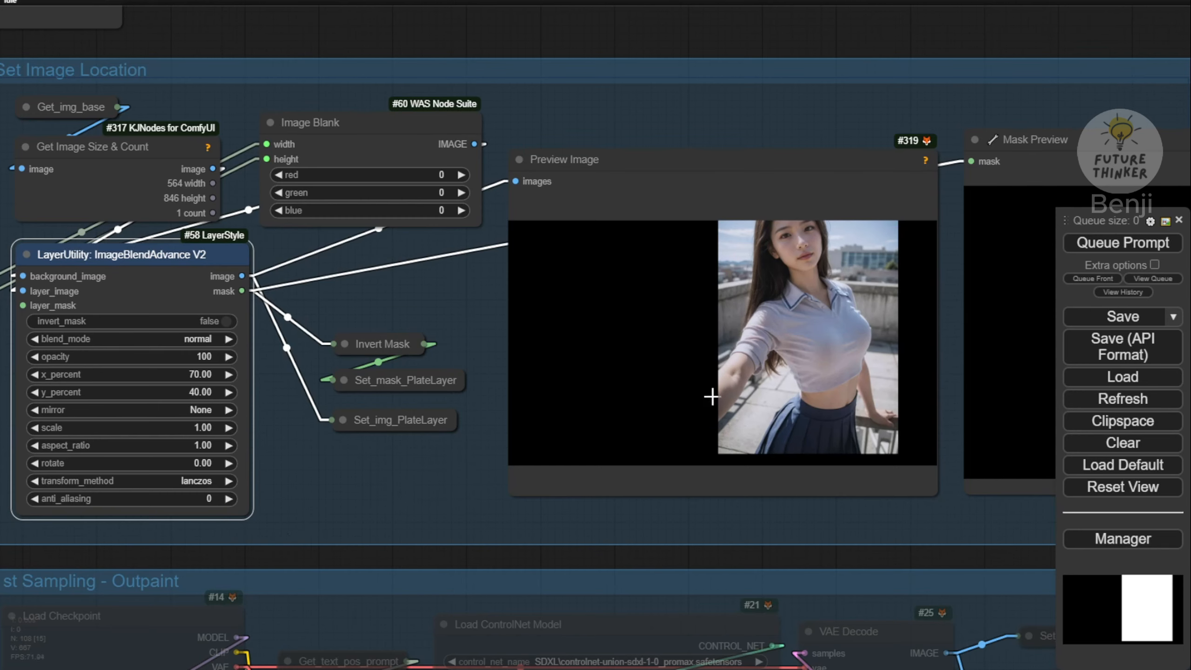
pyautogui.scroll(3, 808, 266)
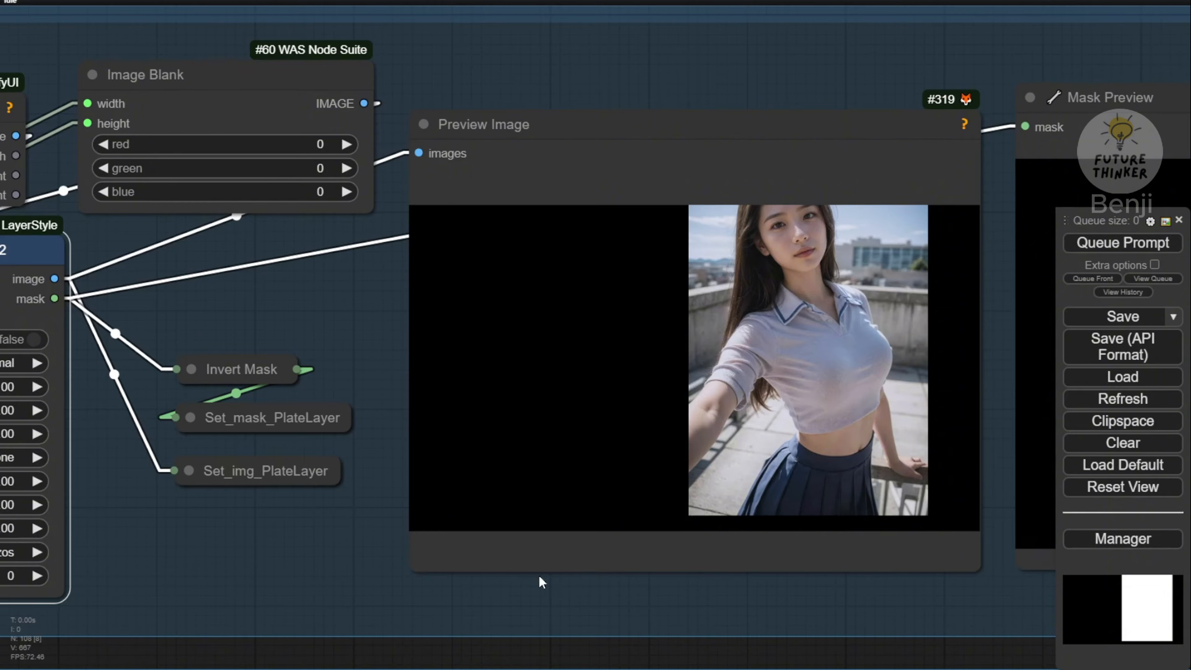
# Set x_percent and y_percent of ImageBlendAdvance V2 to 50 and queue the workflow again to preview the centred placement
pyautogui.moveTo(254, 596); pyautogui.dragTo(687, 498)
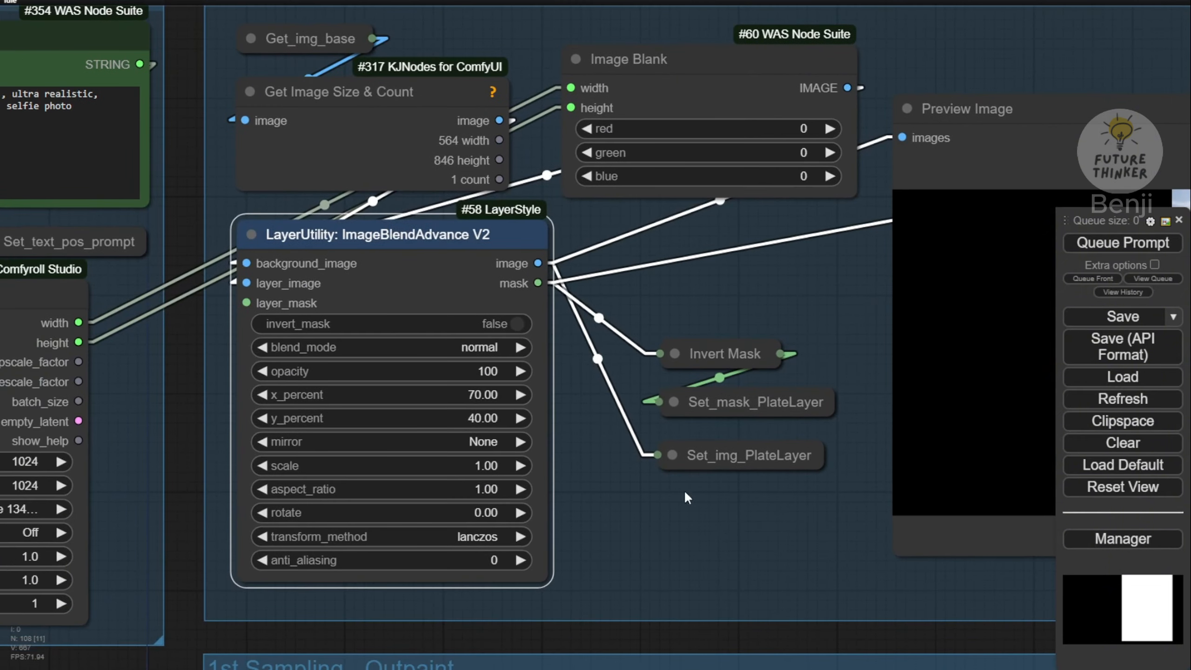
pyautogui.click(459, 395)
pyautogui.write('70')
pyautogui.press('Return')
pyautogui.scroll(1, 462, 417)
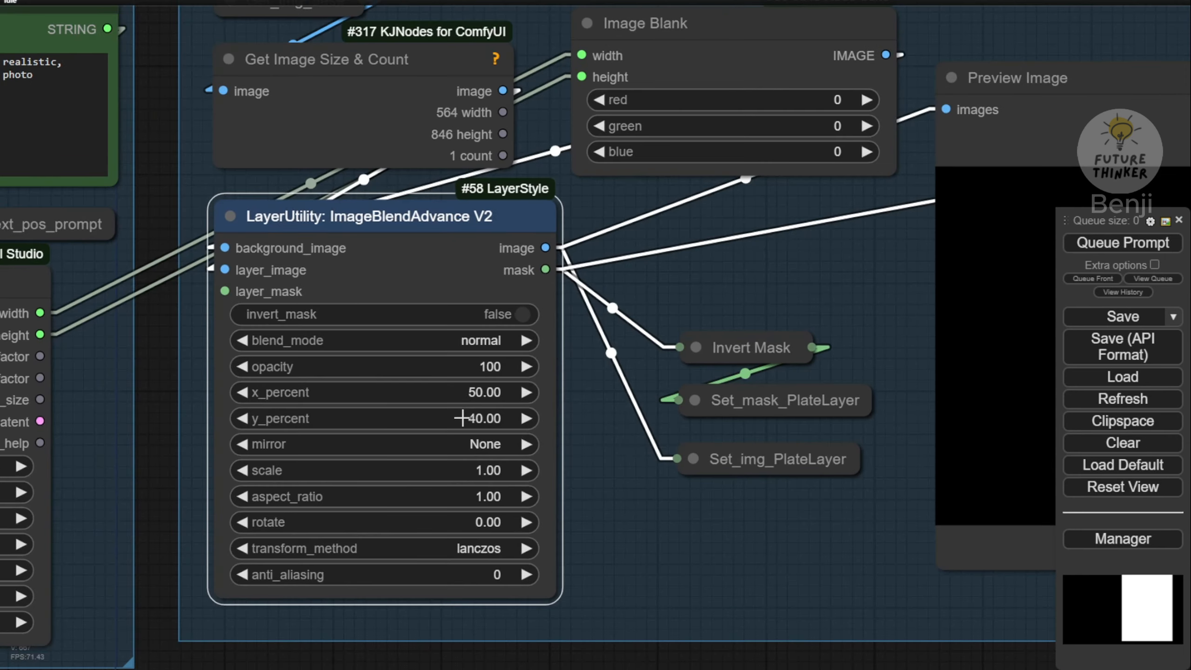
pyautogui.click(462, 417)
pyautogui.write('50')
pyautogui.press('Return')
pyautogui.scroll(-3, 708, 568)
pyautogui.click(1108, 250)
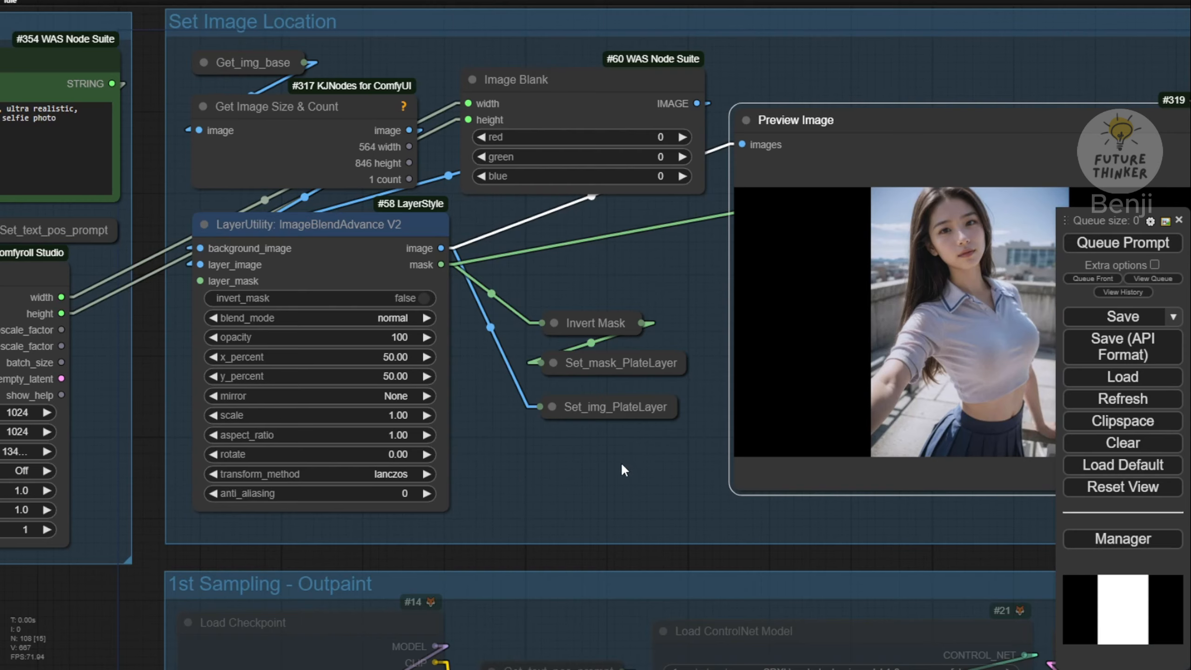
pyautogui.moveTo(621, 461); pyautogui.dragTo(213, 474)
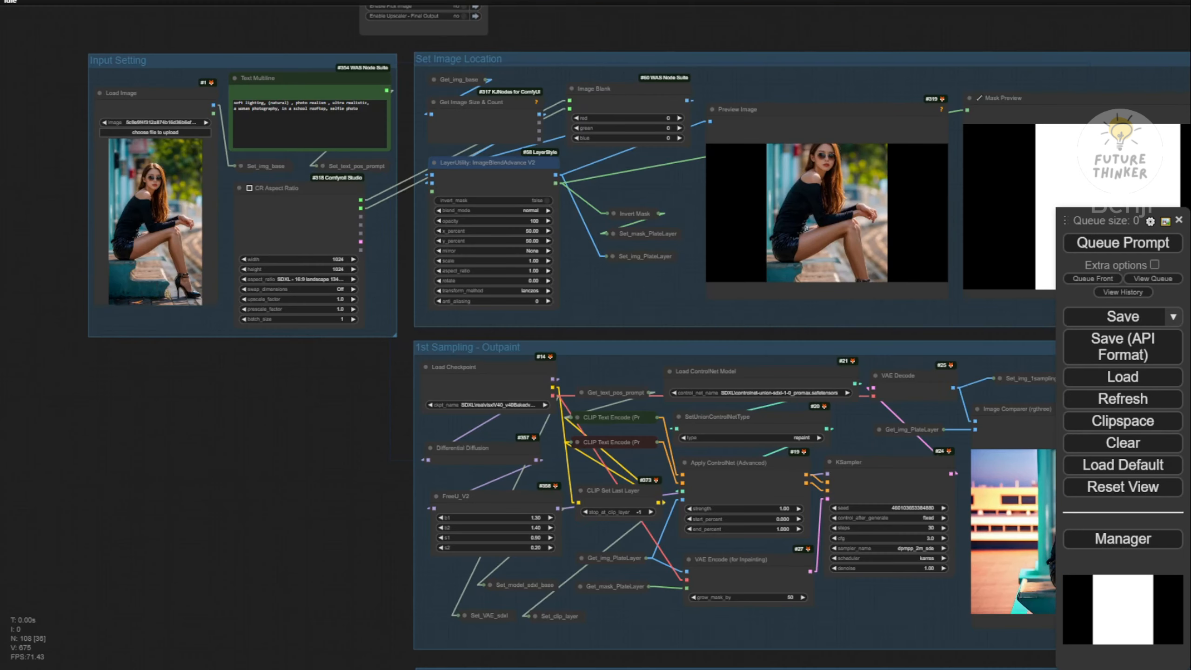
# Review the seated woman's source image, the outdoor train station prompt and the Mask Preview in the input and image location groups
pyautogui.moveTo(246, 390); pyautogui.dragTo(314, 537)
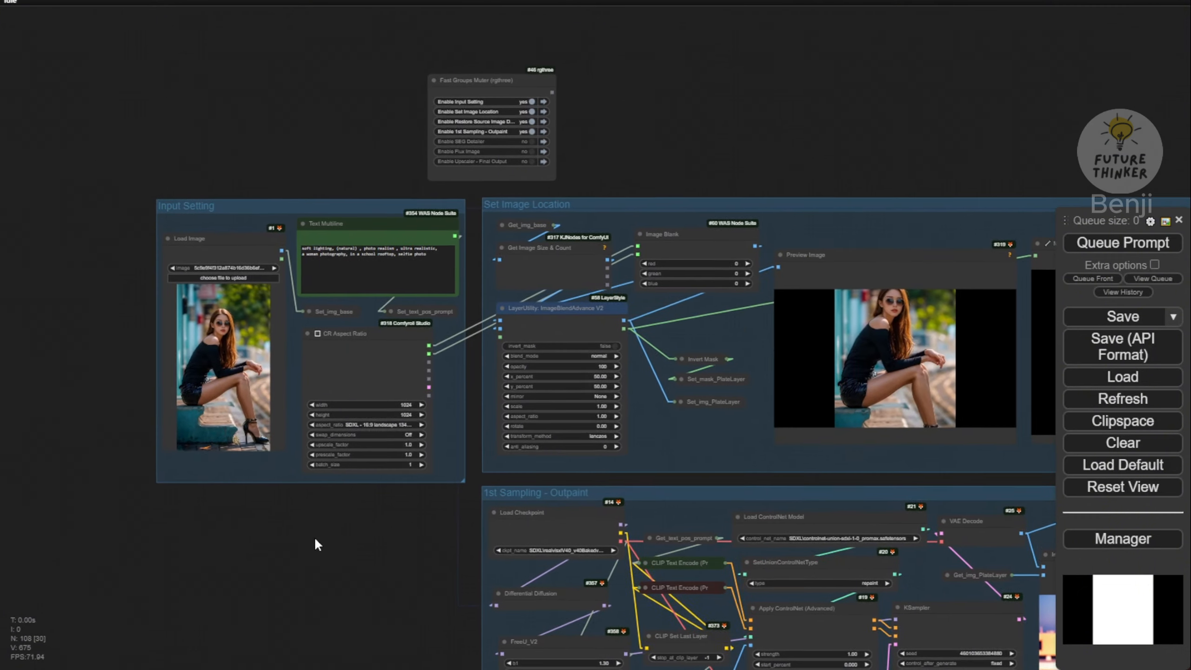
pyautogui.scroll(9, 207, 453)
pyautogui.scroll(3, 170, 345)
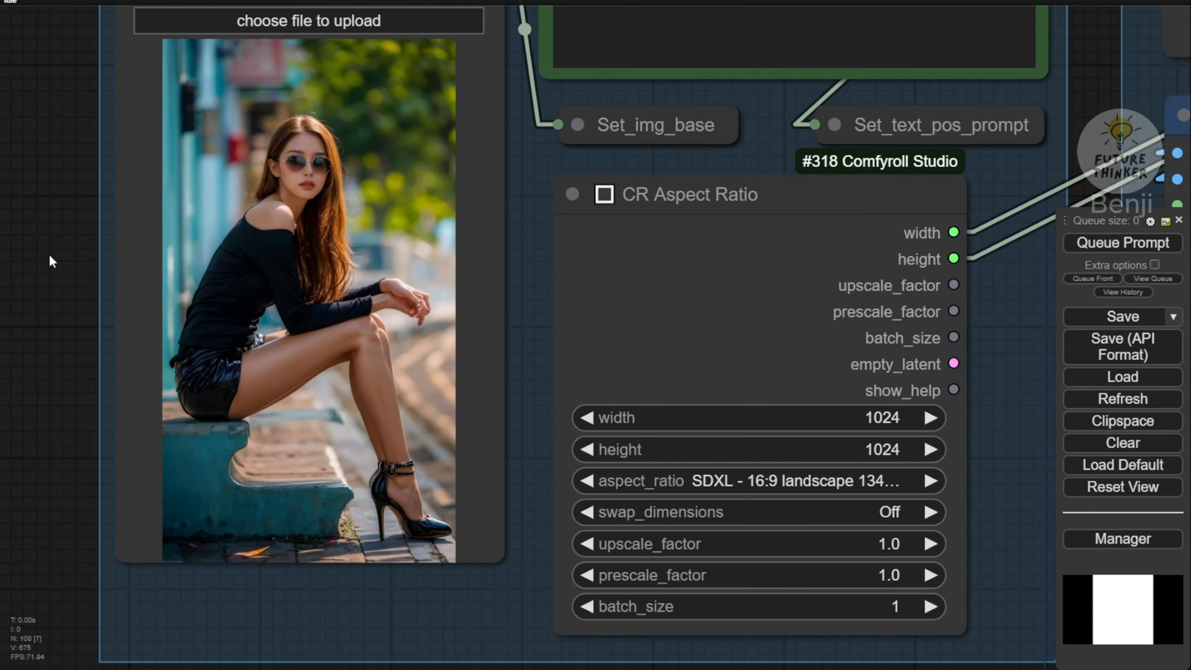
pyautogui.moveTo(48, 168); pyautogui.dragTo(62, 247)
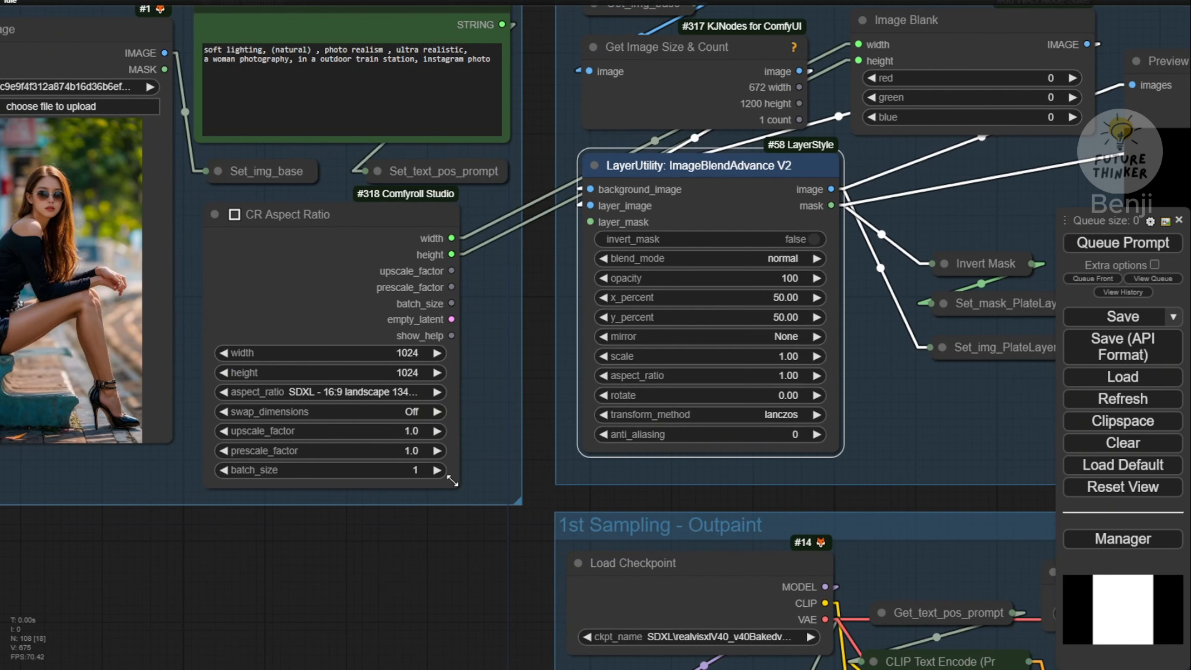
pyautogui.moveTo(453, 482); pyautogui.dragTo(547, 485)
pyautogui.scroll(3, 438, 401)
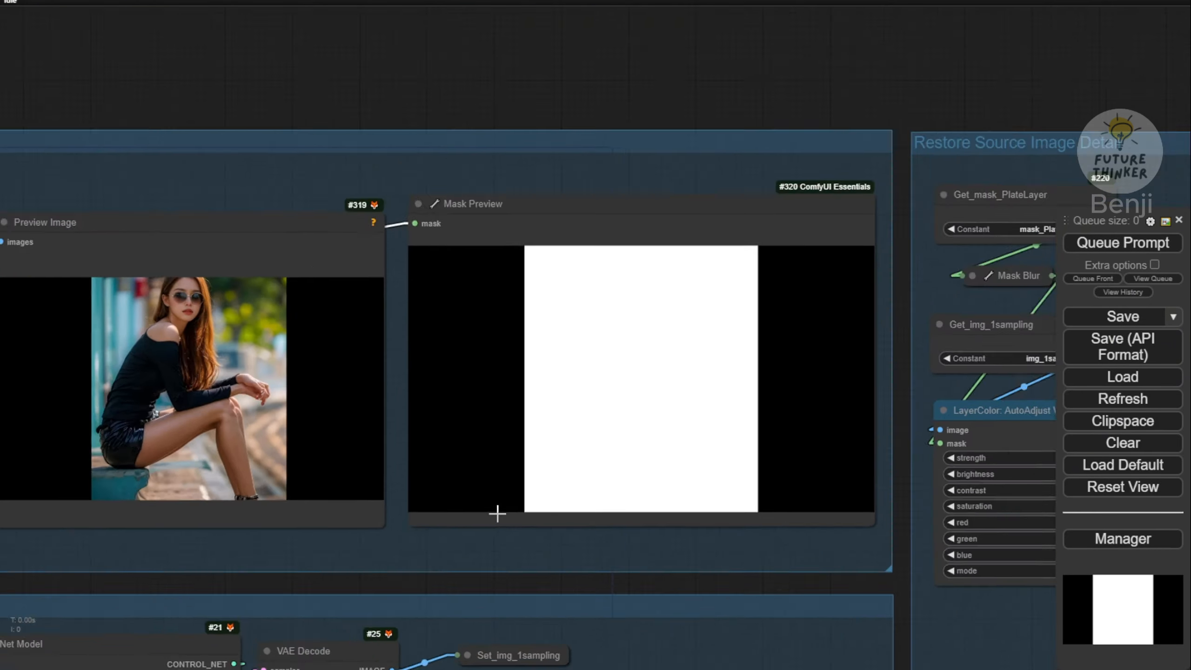
pyautogui.scroll(-2, 494, 511)
# Compare the 1st Sampling - Outpaint result with the plate-layer image in the group's Image Comparer
pyautogui.moveTo(429, 571); pyautogui.dragTo(410, 119)
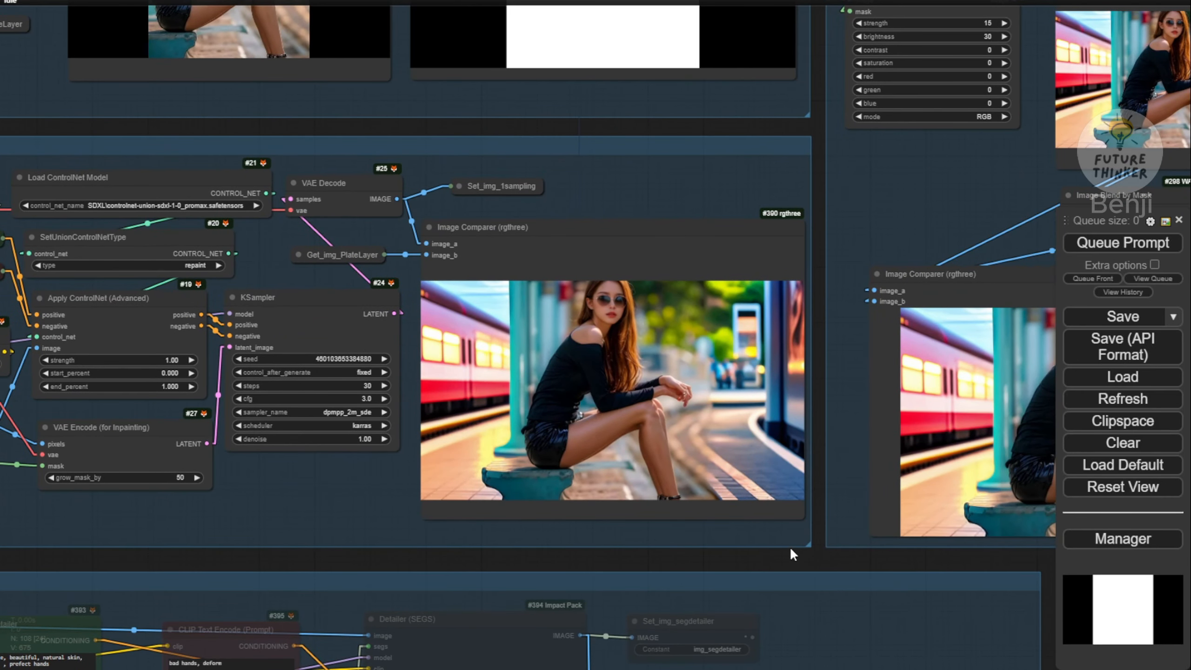
pyautogui.moveTo(790, 547); pyautogui.dragTo(791, 596)
pyautogui.scroll(5, 818, 604)
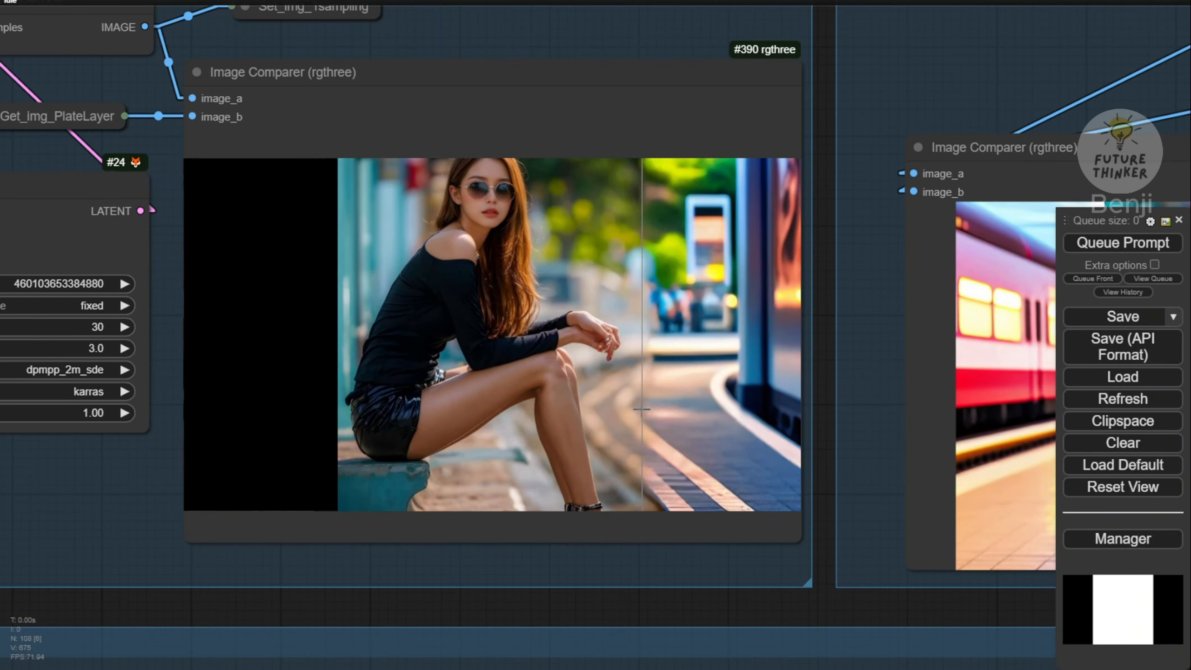
pyautogui.scroll(4, 645, 399)
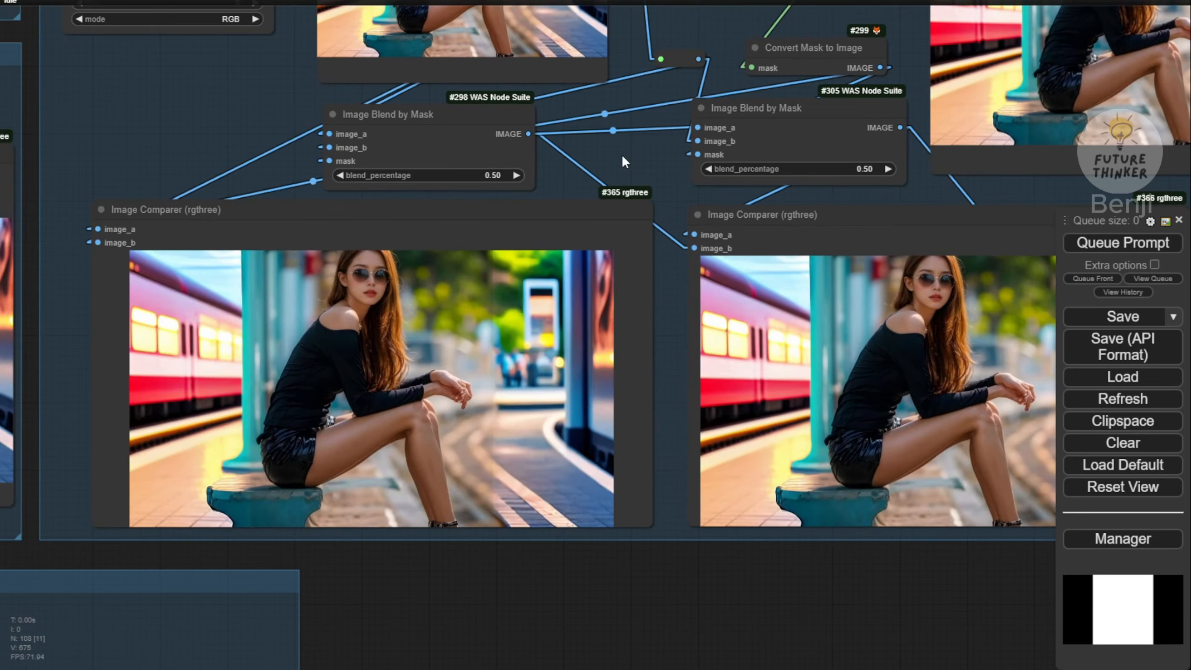
# Compare the results of both Image Blend by Mask nodes in the Restore Source Image Detail group's lower Image Comparers
pyautogui.moveTo(621, 153); pyautogui.dragTo(732, 399)
pyautogui.scroll(4, 550, 356)
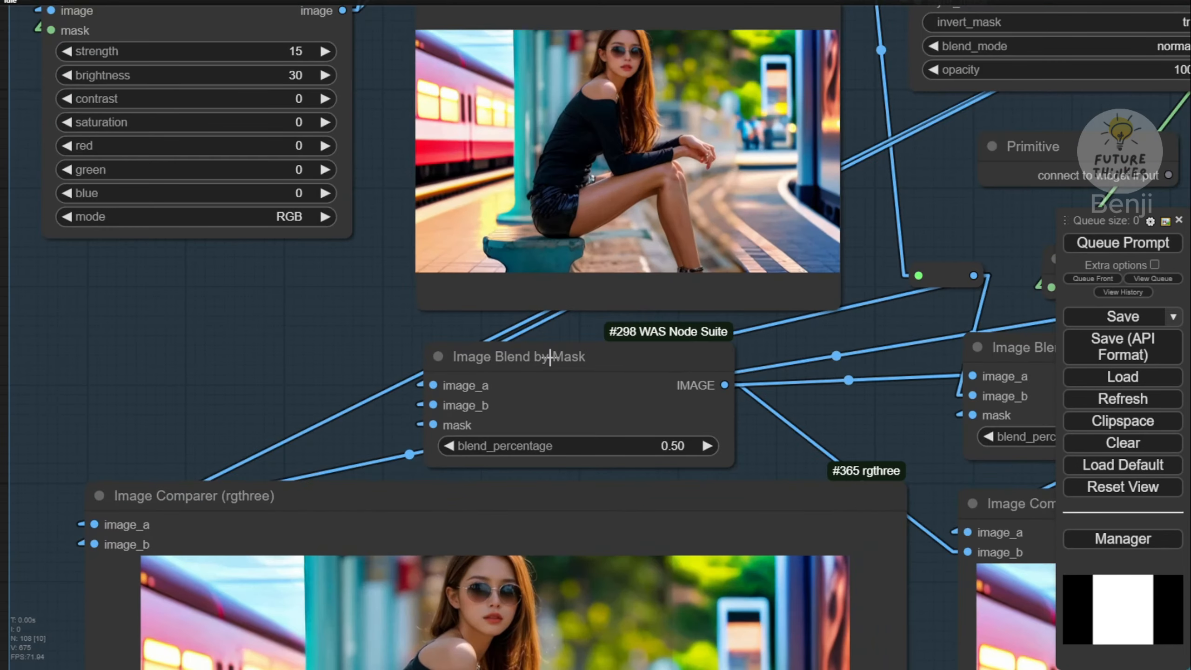
pyautogui.moveTo(835, 411); pyautogui.dragTo(902, 595)
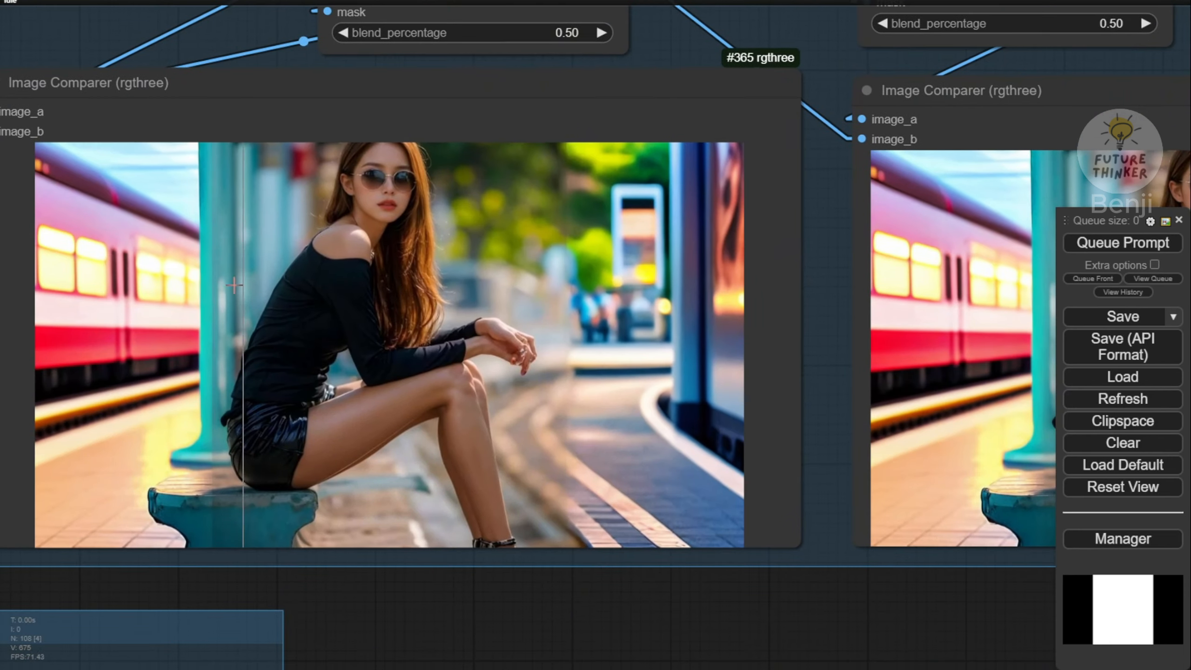
pyautogui.moveTo(957, 403); pyautogui.dragTo(218, 473)
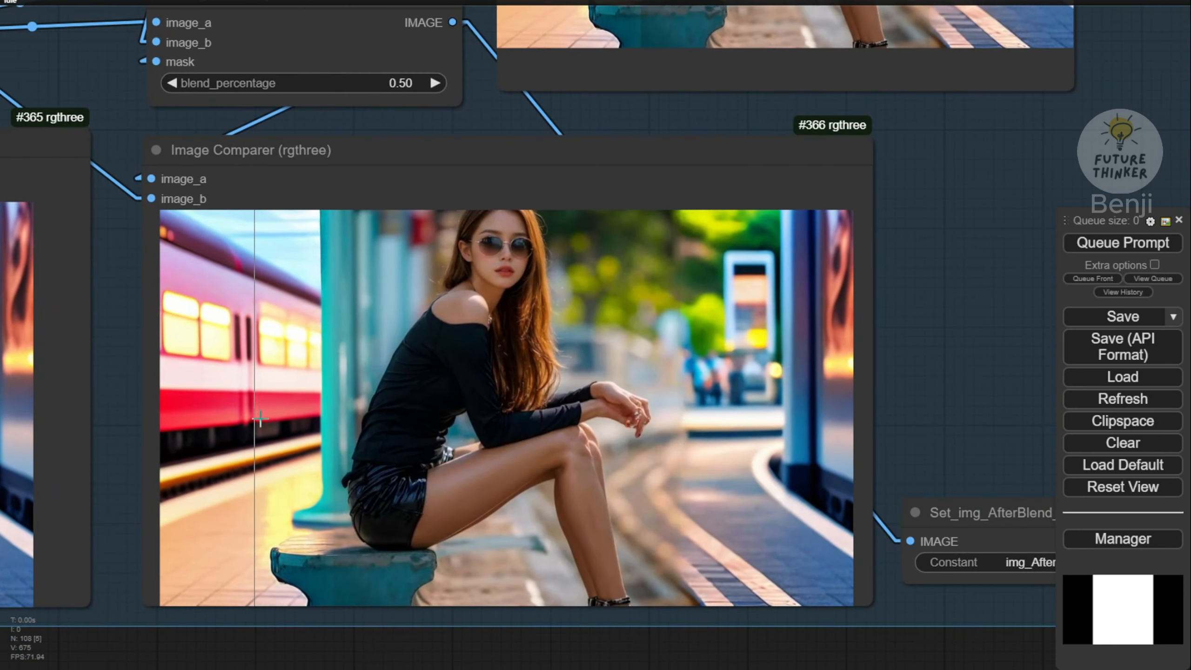
pyautogui.scroll(-5, 750, 423)
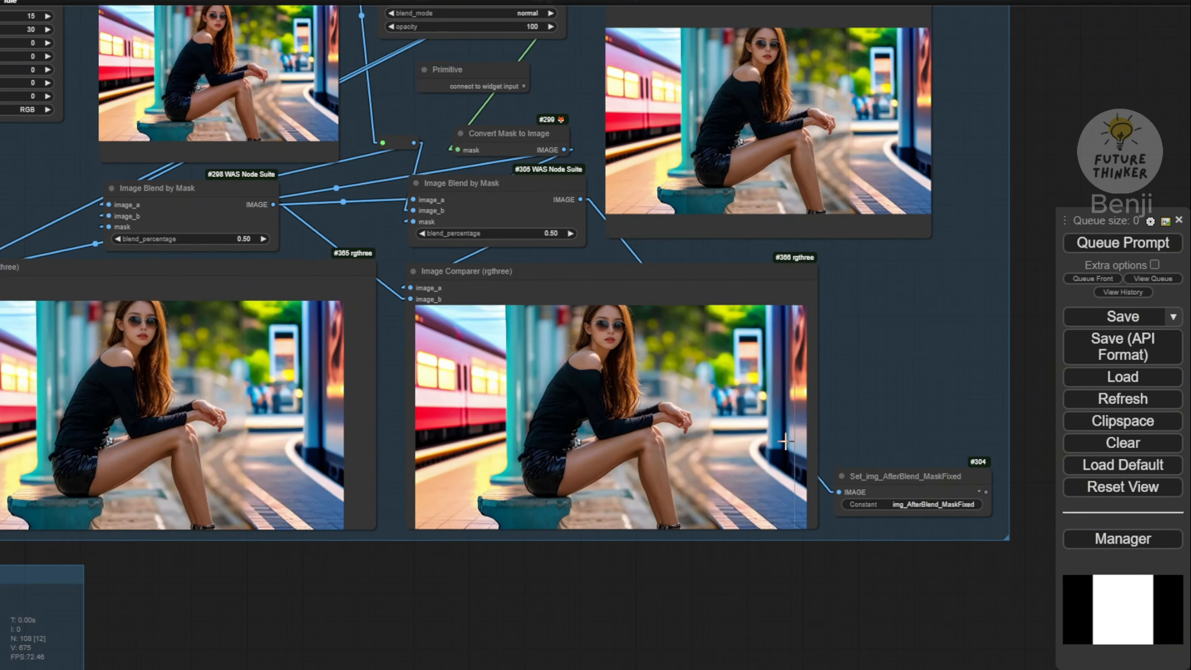
pyautogui.scroll(-2, 769, 439)
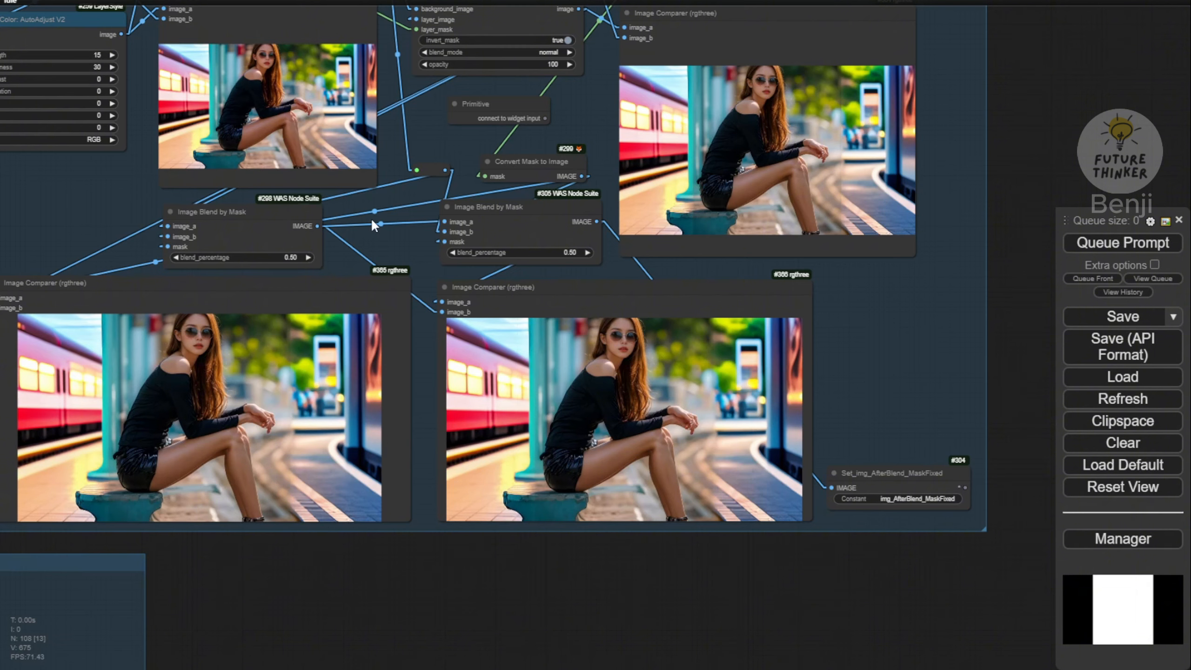
# Move the Image Comparer beside LayerColor: AutoAdjust V2 slightly up and right, and examine the AutoAdjust settings
pyautogui.moveTo(426, 127); pyautogui.dragTo(527, 294)
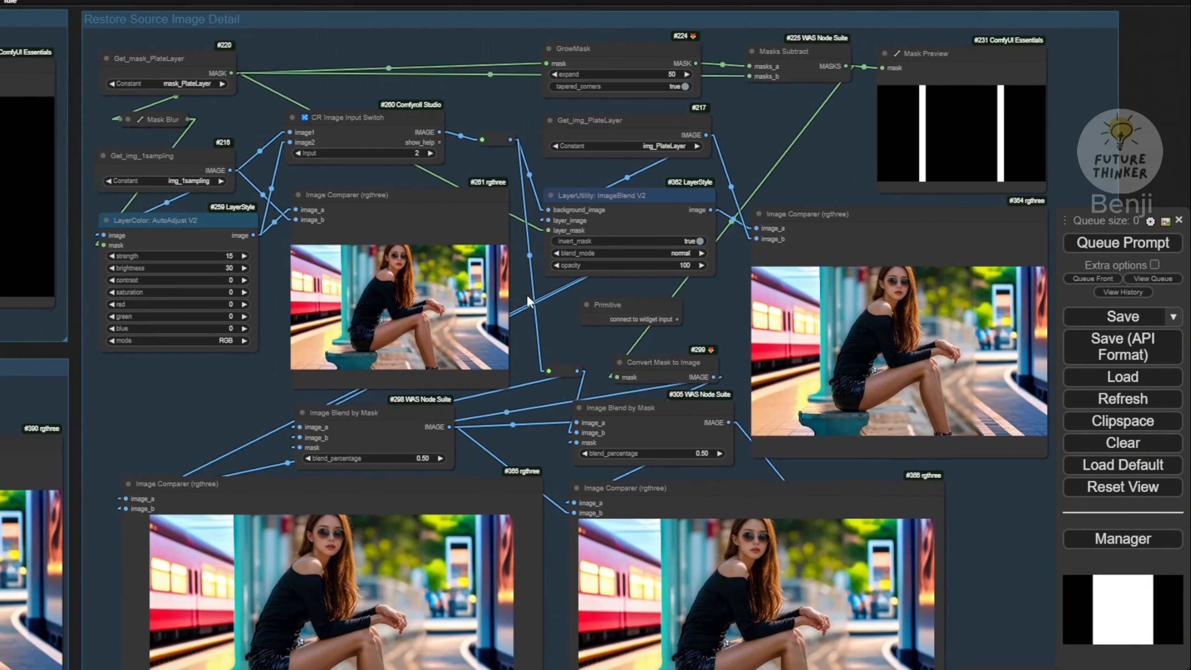
pyautogui.scroll(8, 526, 293)
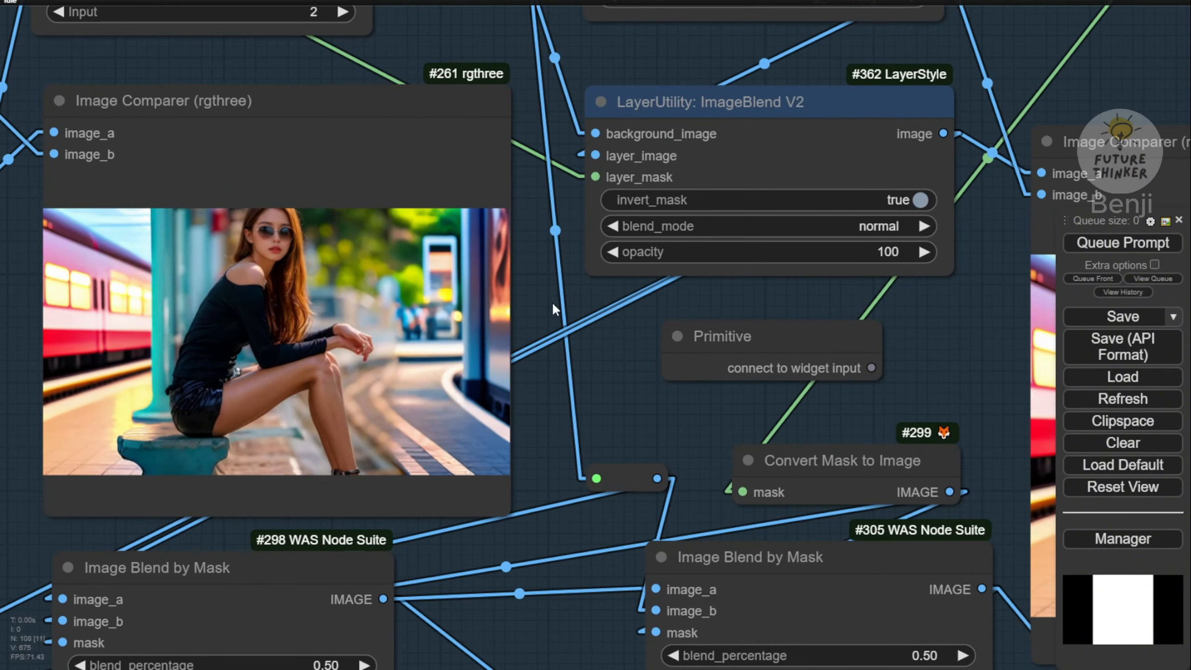
pyautogui.moveTo(543, 300); pyautogui.dragTo(880, 355)
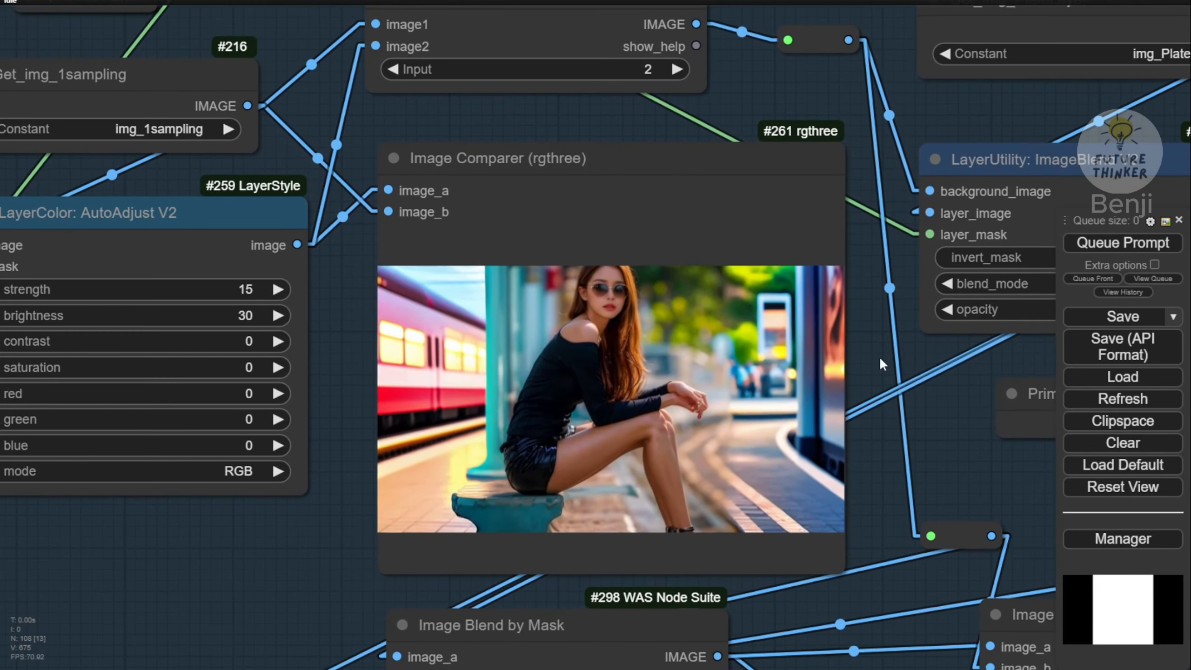
pyautogui.moveTo(582, 158)
pyautogui.mouseDown()
pyautogui.moveTo(569, 146)
pyautogui.moveTo(597, 143)
pyautogui.mouseUp()
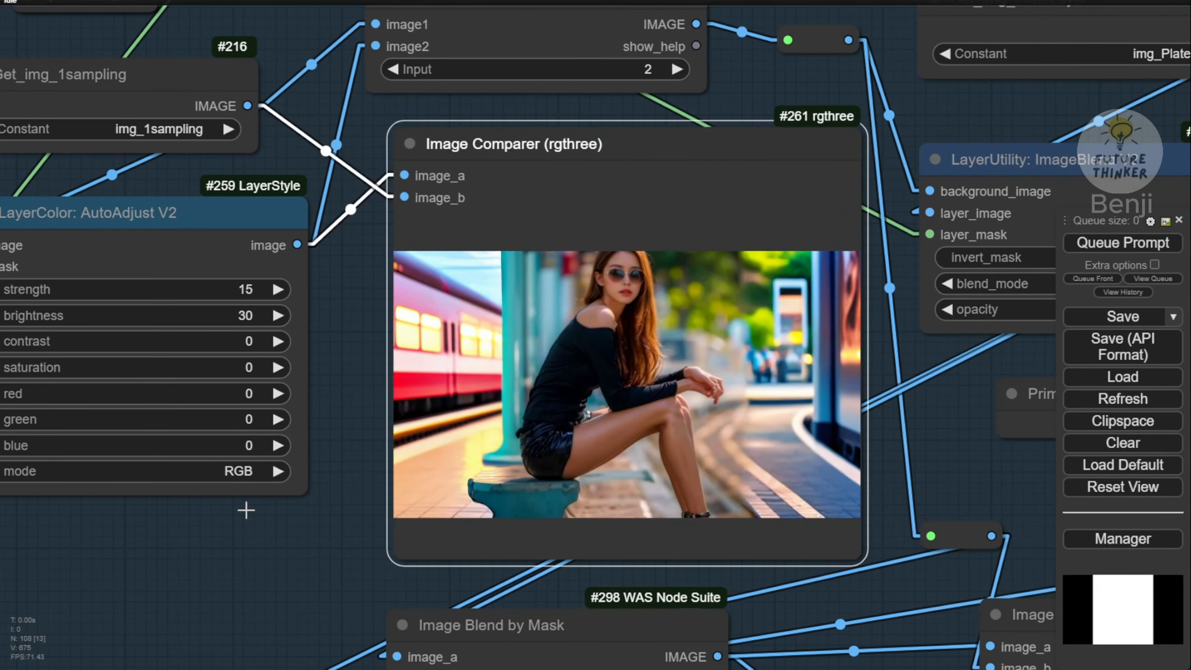
pyautogui.moveTo(244, 554); pyautogui.dragTo(384, 559)
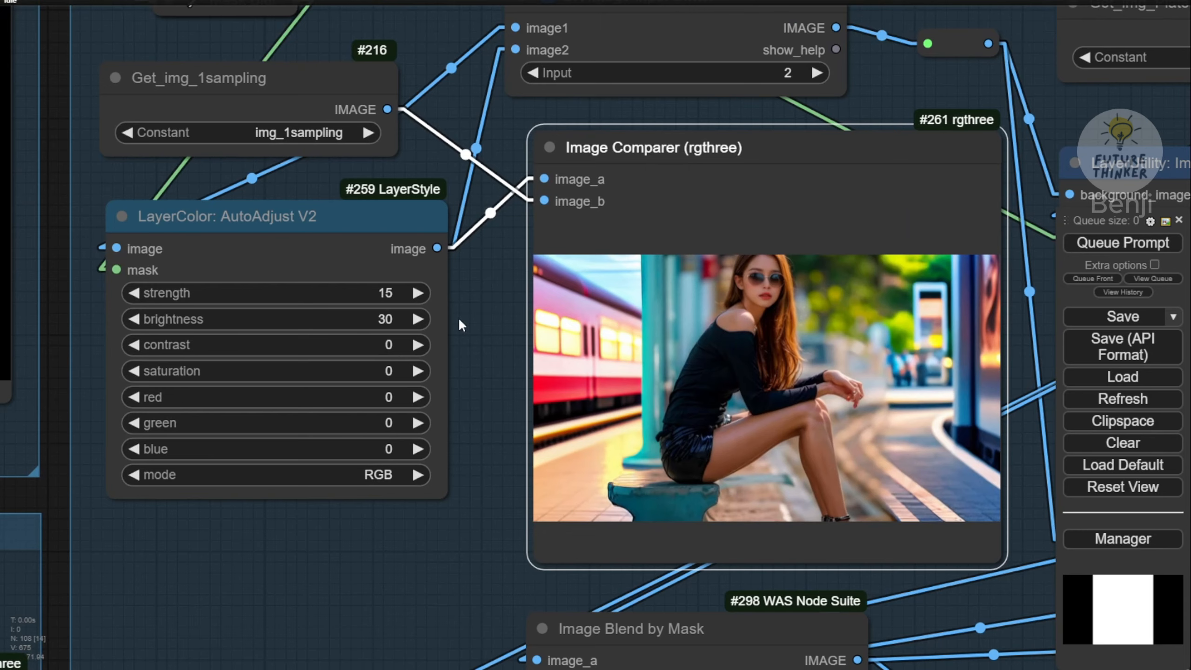
# Set the CR Image Input Switch beside the AutoAdjust node to input 1 and run the workflow
pyautogui.moveTo(488, 265); pyautogui.dragTo(423, 353)
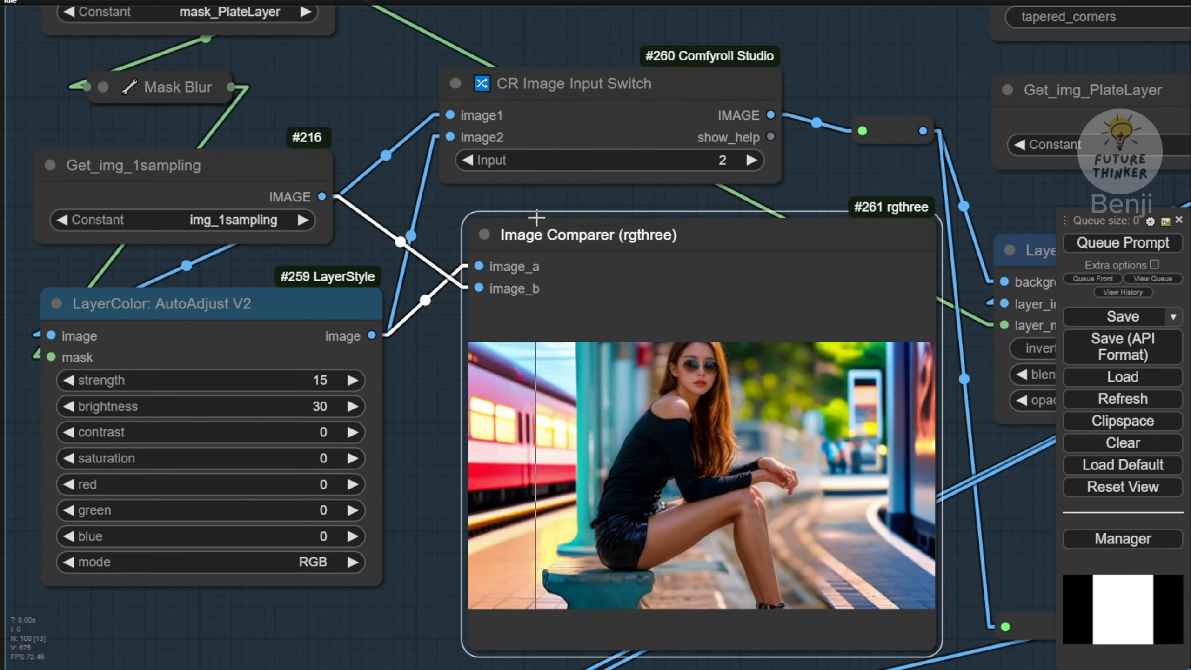
pyautogui.click(470, 141)
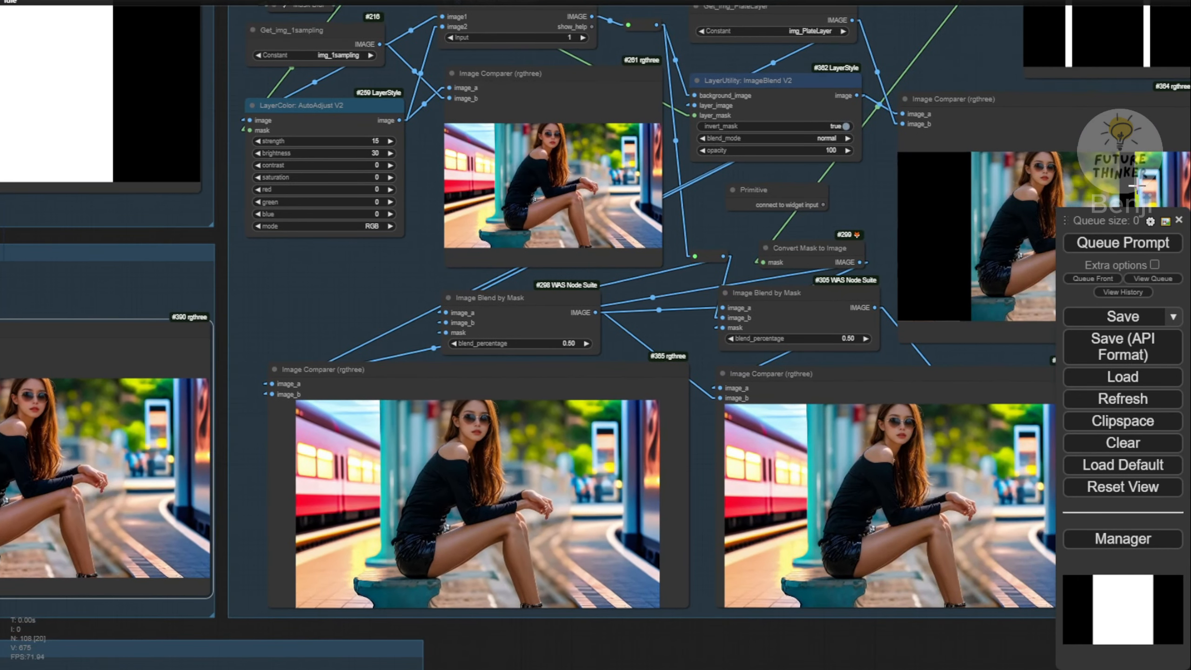
pyautogui.click(1119, 243)
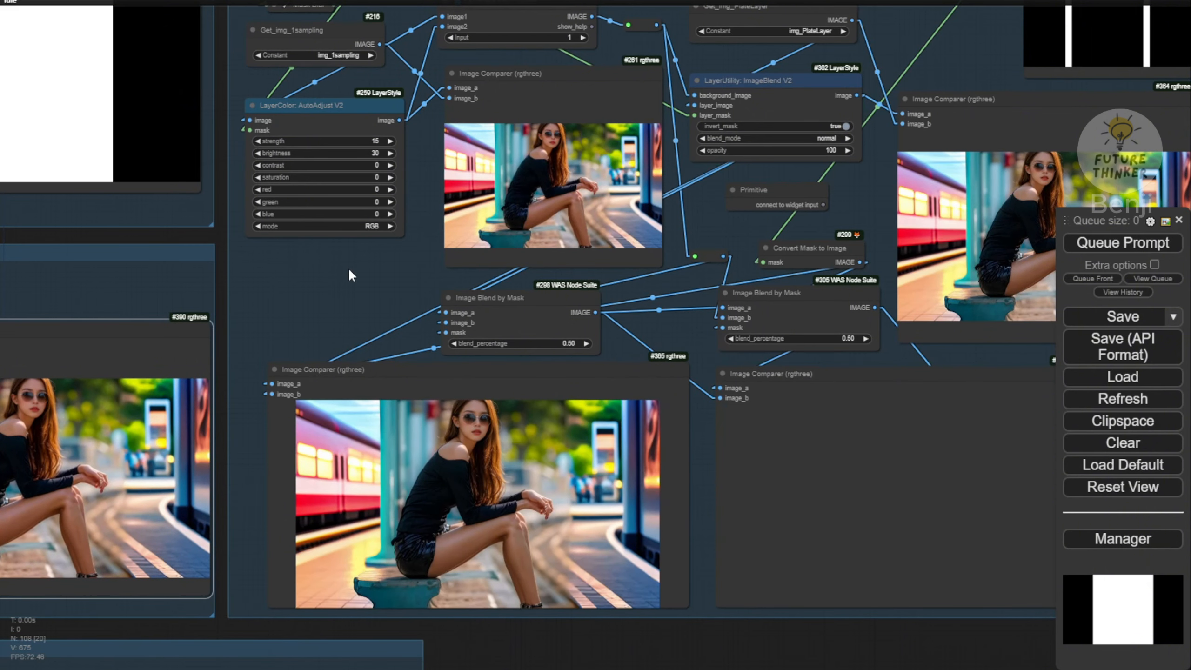
# Examine the blended outpaint result in the lower Image Comparers of the Restore Source Image Detail group
pyautogui.moveTo(352, 277); pyautogui.dragTo(76, 82)
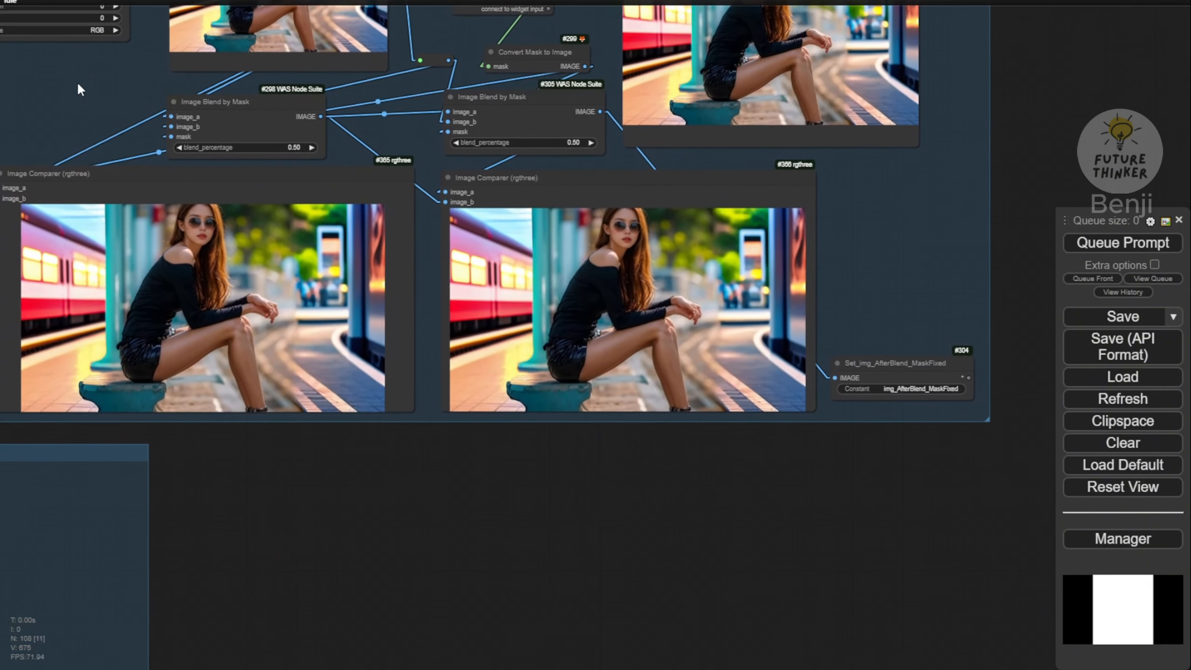
pyautogui.scroll(1, 623, 485)
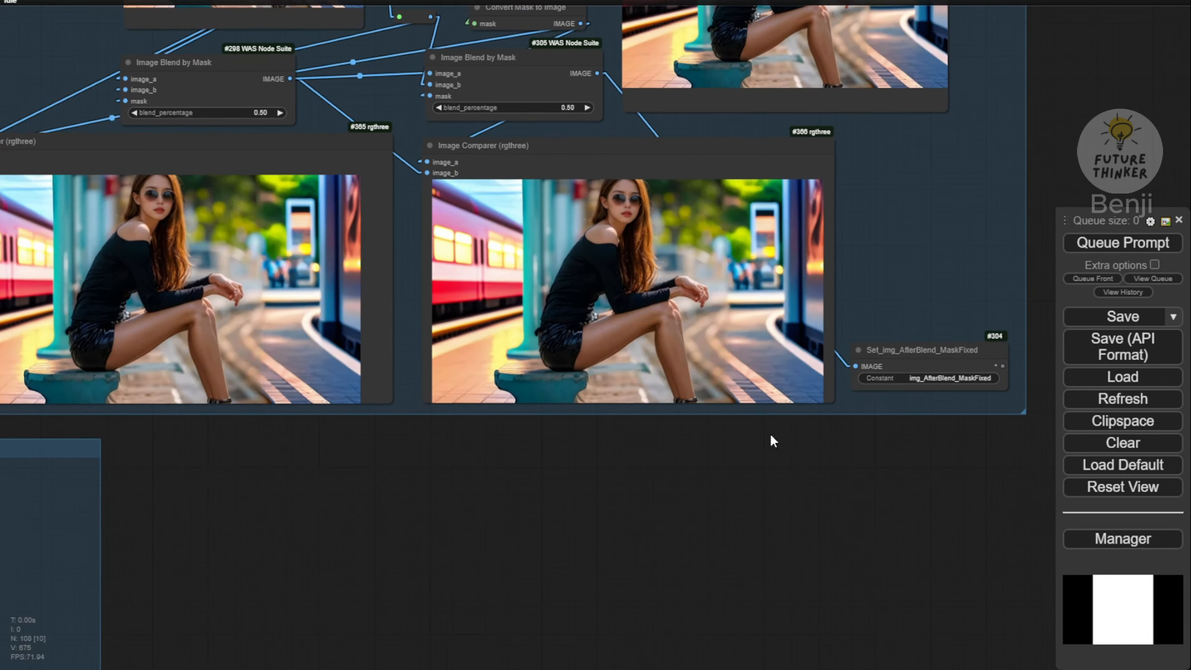
pyautogui.scroll(3, 739, 468)
pyautogui.moveTo(739, 468); pyautogui.dragTo(774, 584)
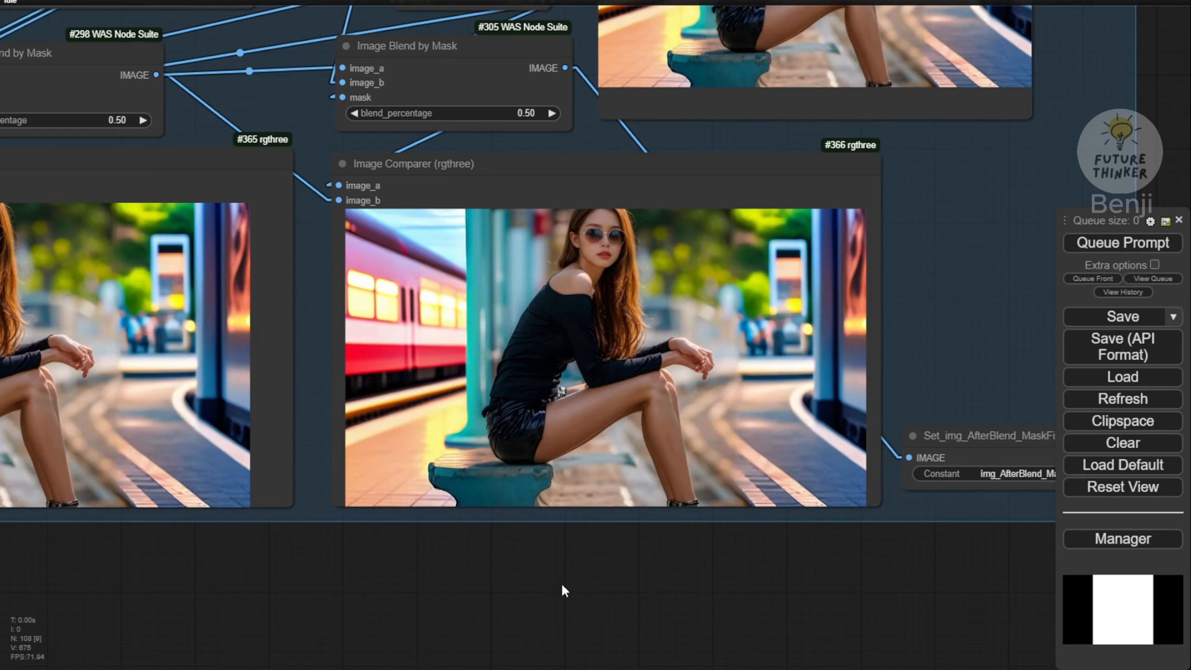
pyautogui.scroll(-4, 562, 586)
pyautogui.moveTo(204, 650); pyautogui.dragTo(917, 237)
pyautogui.scroll(-6, 873, 245)
pyautogui.moveTo(119, 171); pyautogui.dragTo(145, 212)
pyautogui.scroll(3, 168, 266)
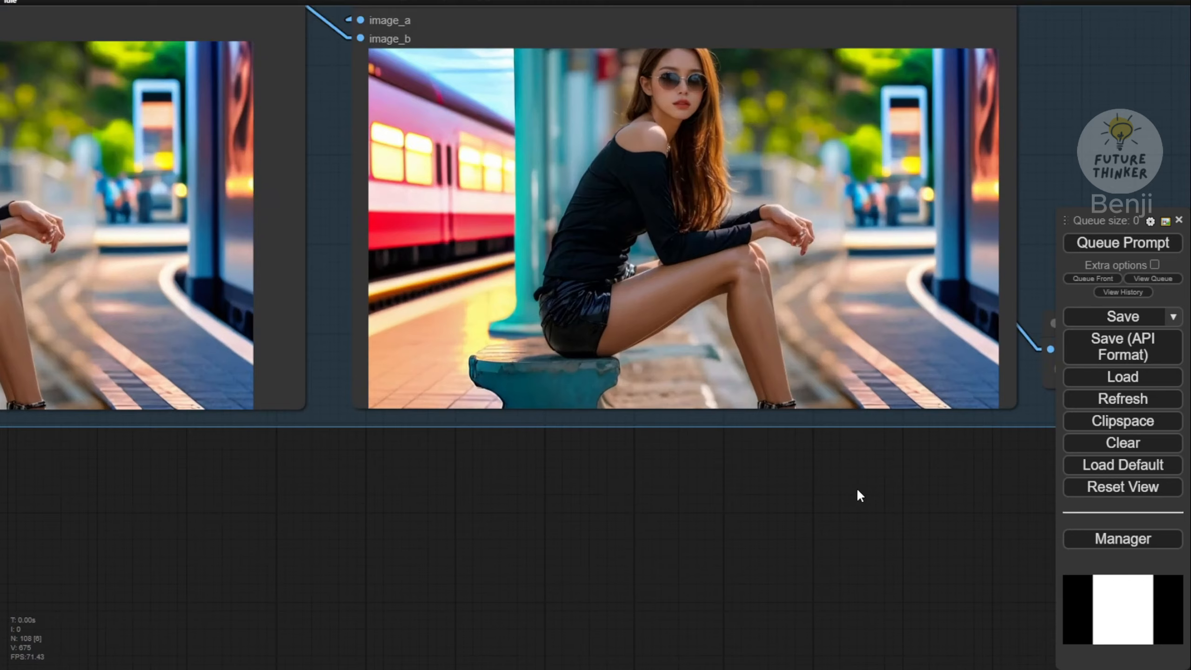
pyautogui.moveTo(856, 488); pyautogui.dragTo(862, 584)
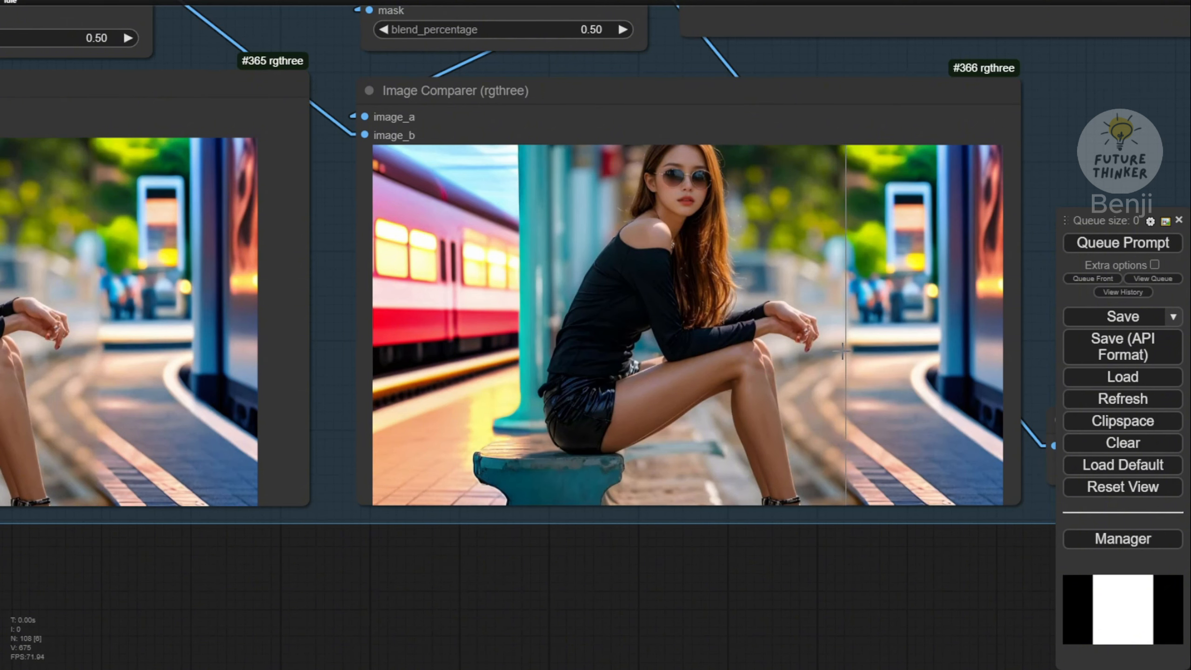
pyautogui.scroll(4, 844, 366)
# Enable the SEG Detailer and Flux Image groups in the Fast Groups Muter
pyautogui.scroll(-8, 792, 408)
pyautogui.scroll(-7, 534, 577)
pyautogui.moveTo(118, 70); pyautogui.dragTo(695, 118)
pyautogui.scroll(7, 375, 126)
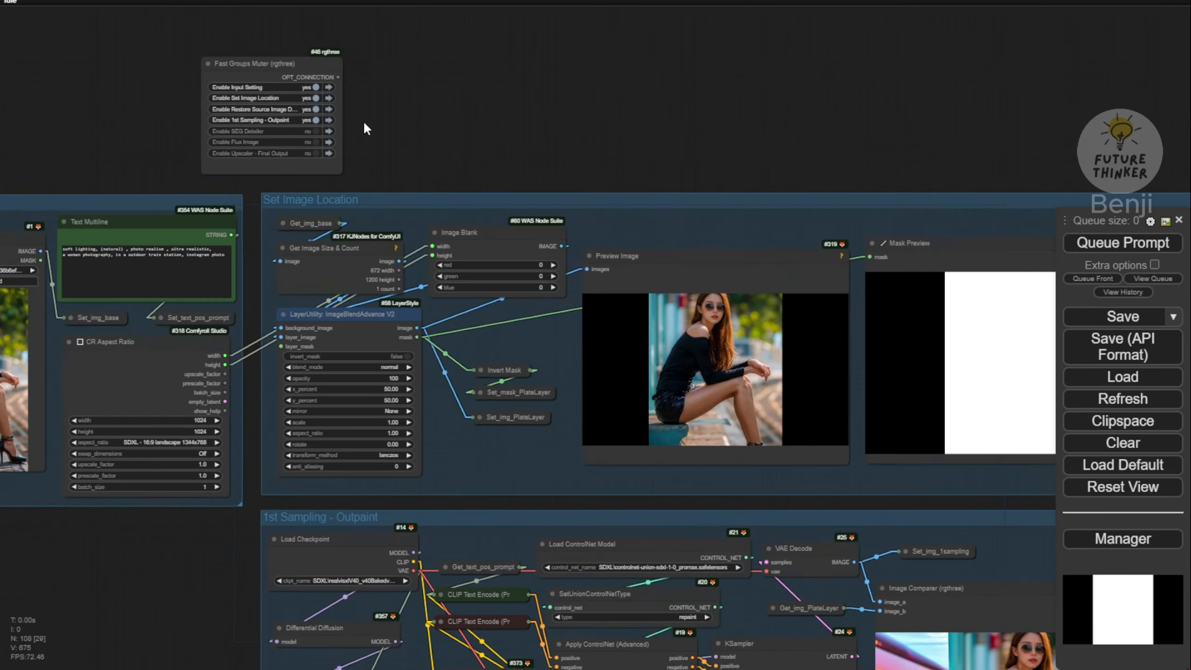
pyautogui.click(305, 132)
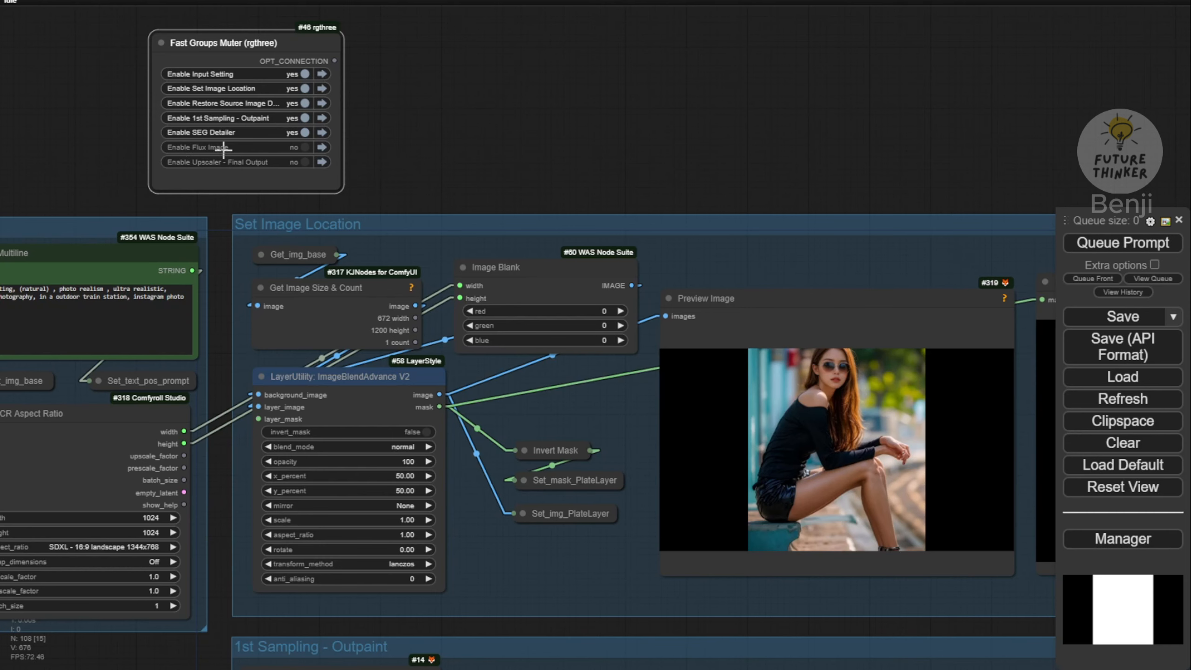
pyautogui.click(306, 148)
pyautogui.click(305, 162)
# Run the workflow with the SEG Detailer and Flux Image groups active
pyautogui.scroll(-4, 633, 174)
pyautogui.moveTo(261, 605); pyautogui.dragTo(234, 1)
pyautogui.scroll(-3, 248, 304)
pyautogui.moveTo(247, 305); pyautogui.dragTo(102, 133)
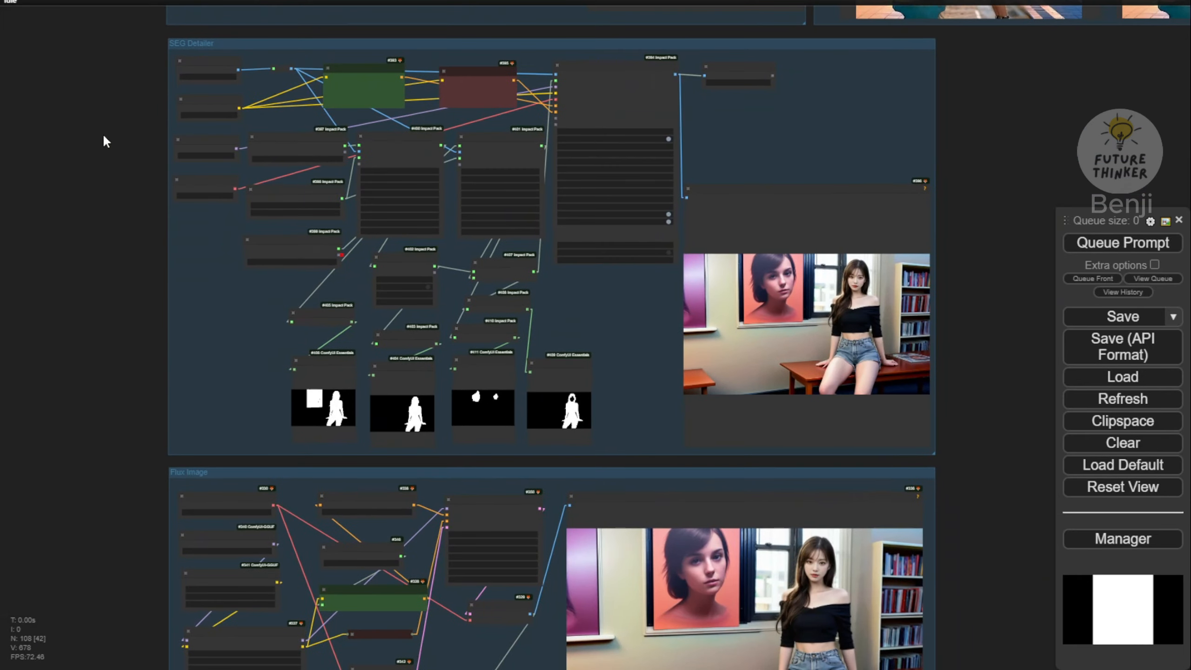
pyautogui.click(1132, 255)
# Inspect the SEG Detailer group's preview image of the seated woman and the neighbouring Mask Preview
pyautogui.scroll(3, 347, 115)
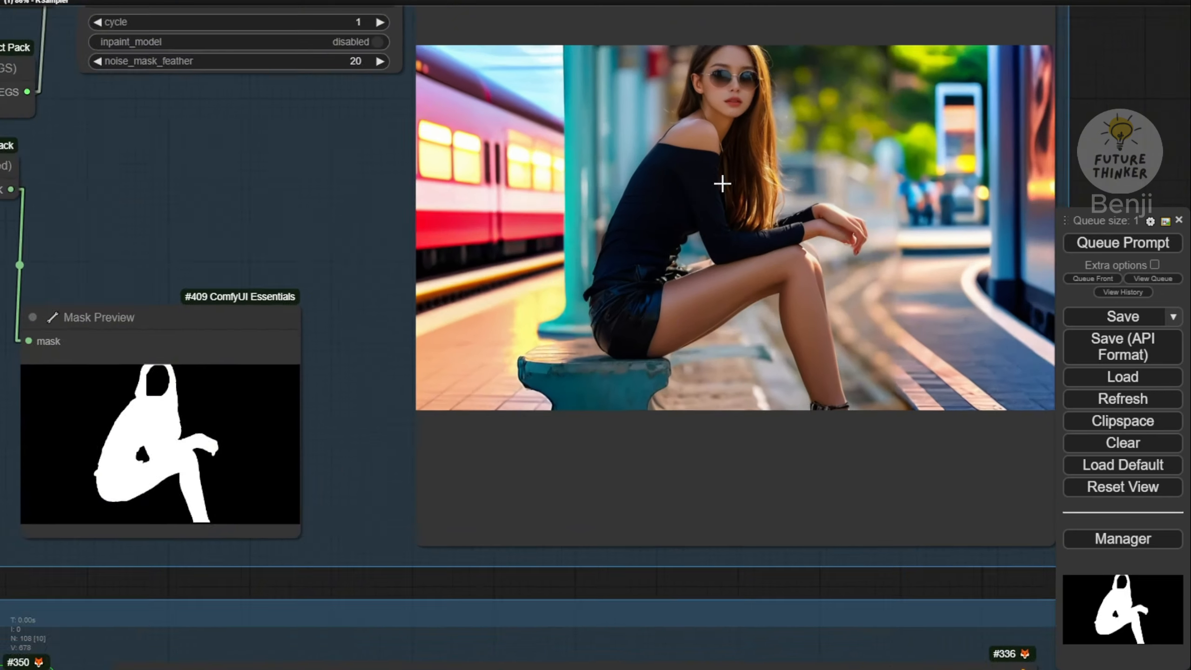
pyautogui.scroll(2, 721, 183)
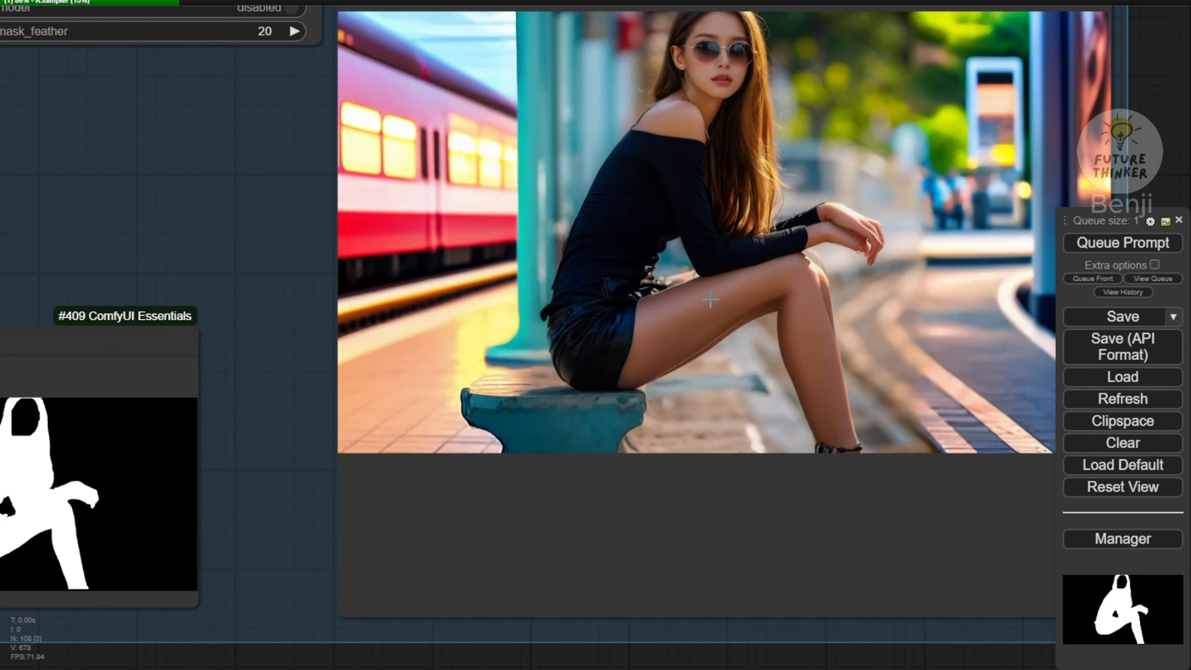
pyautogui.scroll(-2, 816, 513)
pyautogui.scroll(-2, 815, 511)
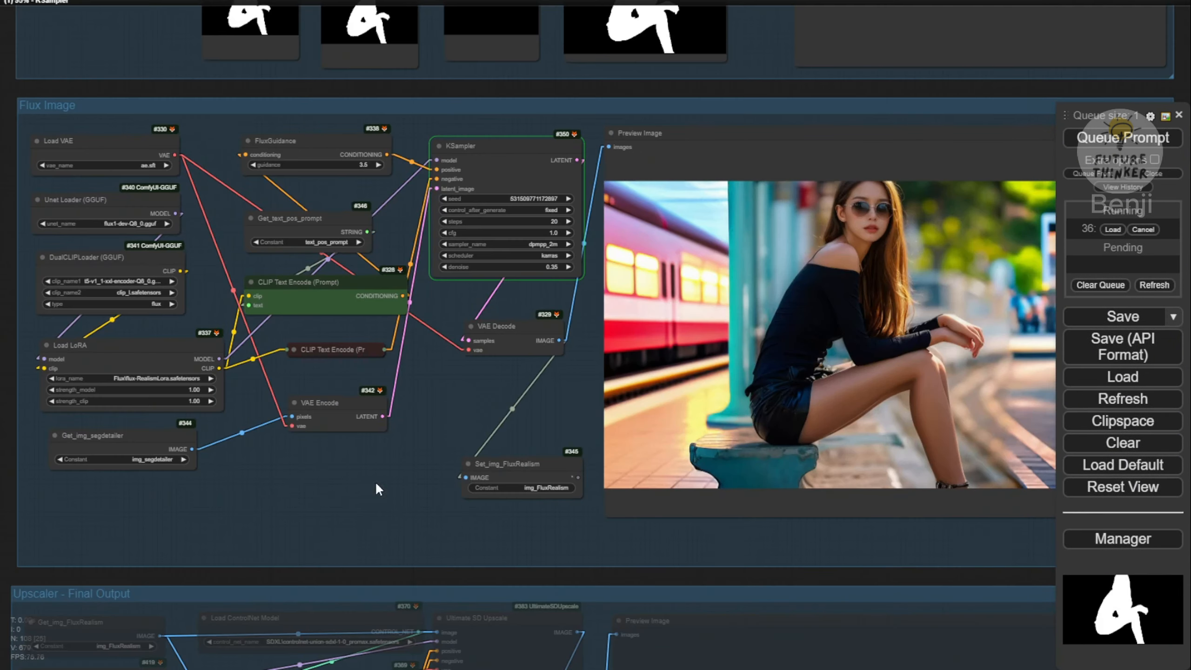
# Examine the Flux Image group's preview of the woman and the train station background up close
pyautogui.scroll(3, 469, 328)
pyautogui.scroll(-2, 474, 437)
pyautogui.moveTo(492, 434); pyautogui.dragTo(214, 384)
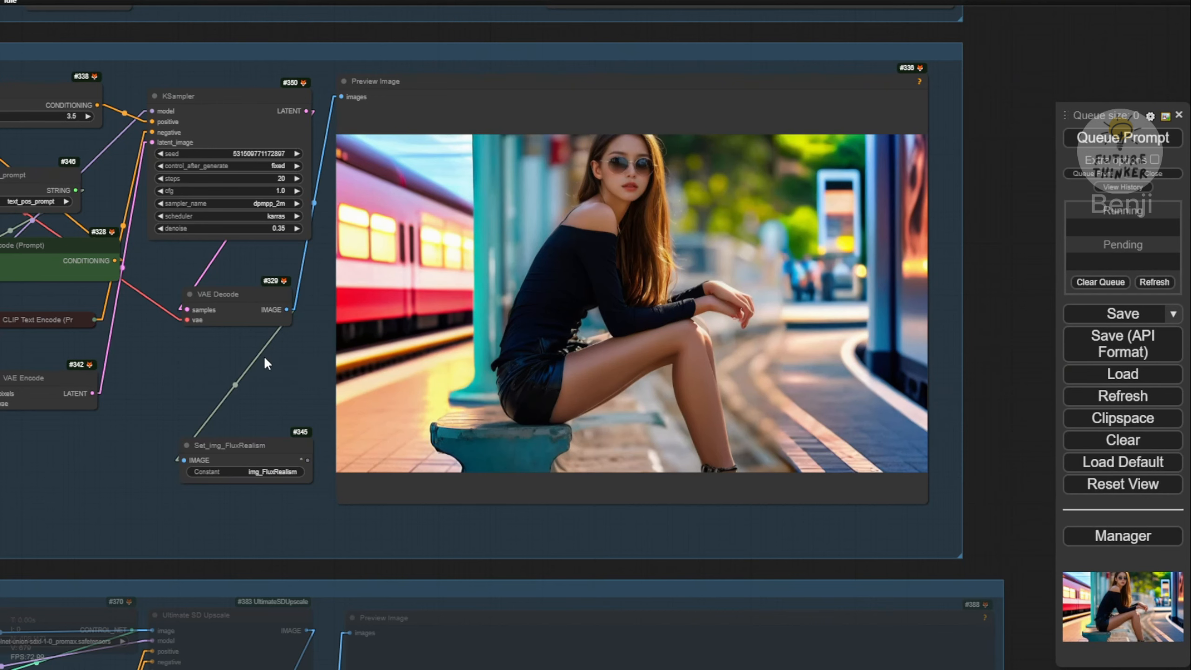
pyautogui.scroll(-2, 266, 360)
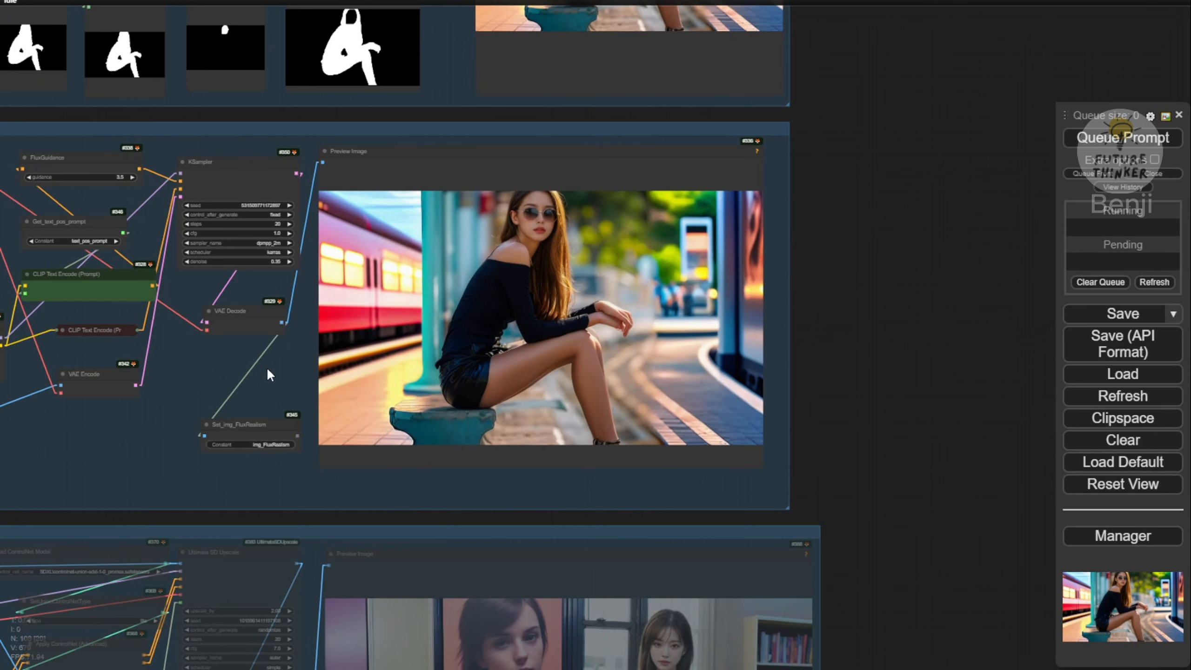
pyautogui.scroll(2, 419, 242)
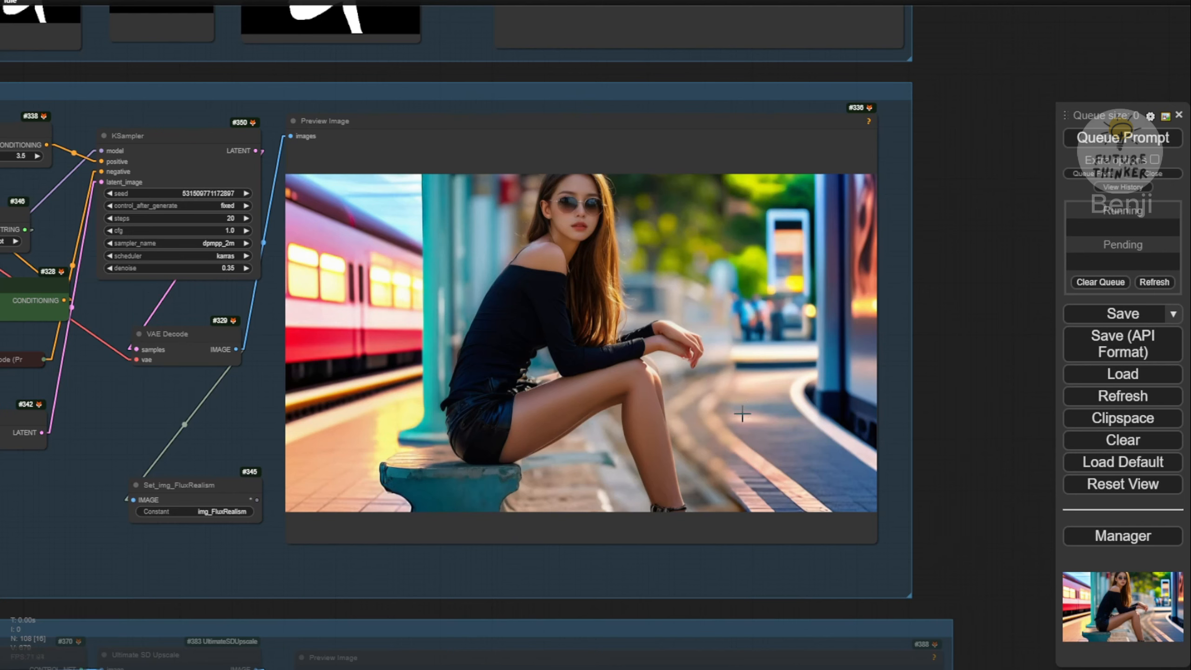
pyautogui.scroll(2, 743, 414)
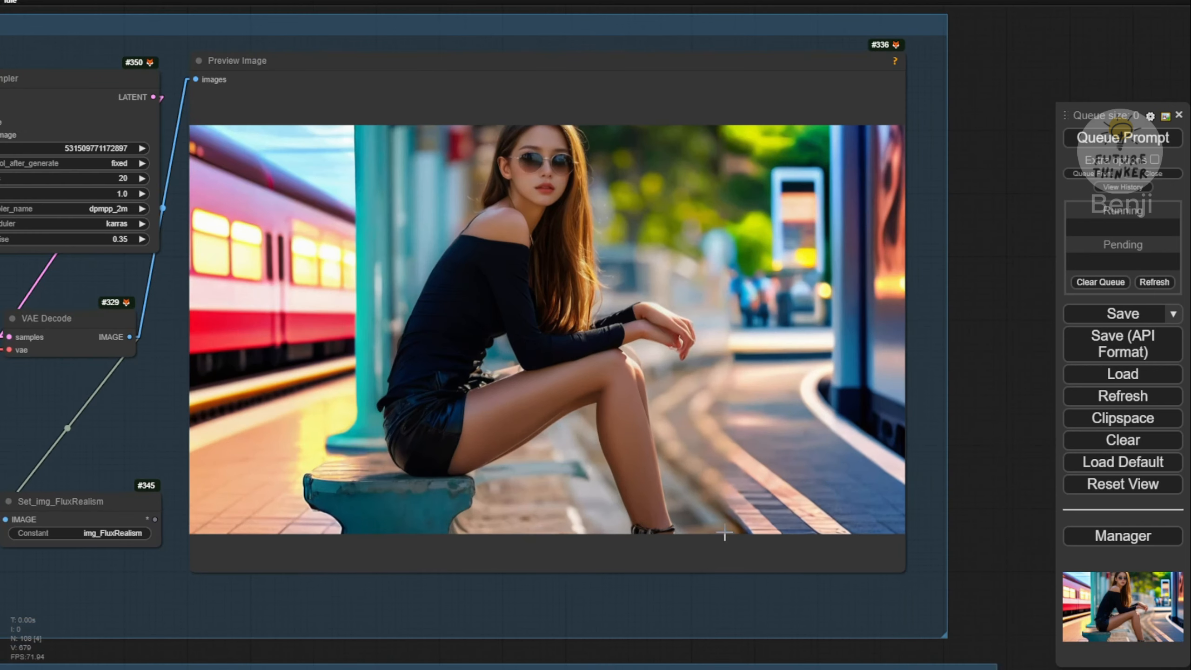
pyautogui.scroll(-3, 663, 338)
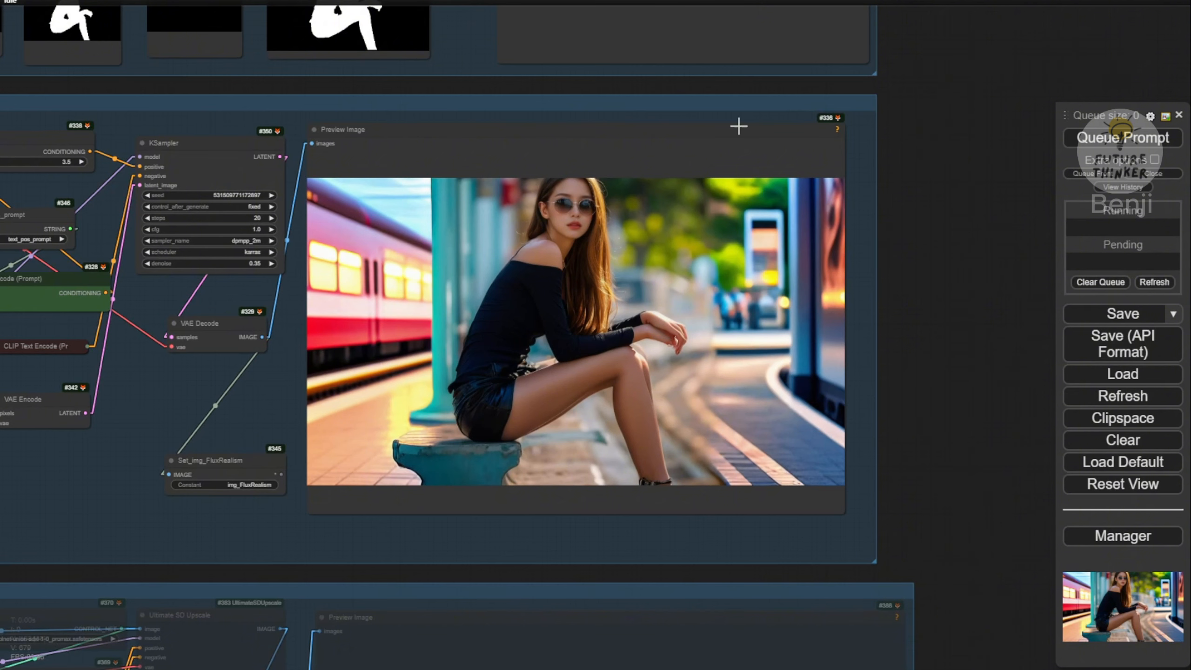
pyautogui.moveTo(914, 160); pyautogui.dragTo(998, 148)
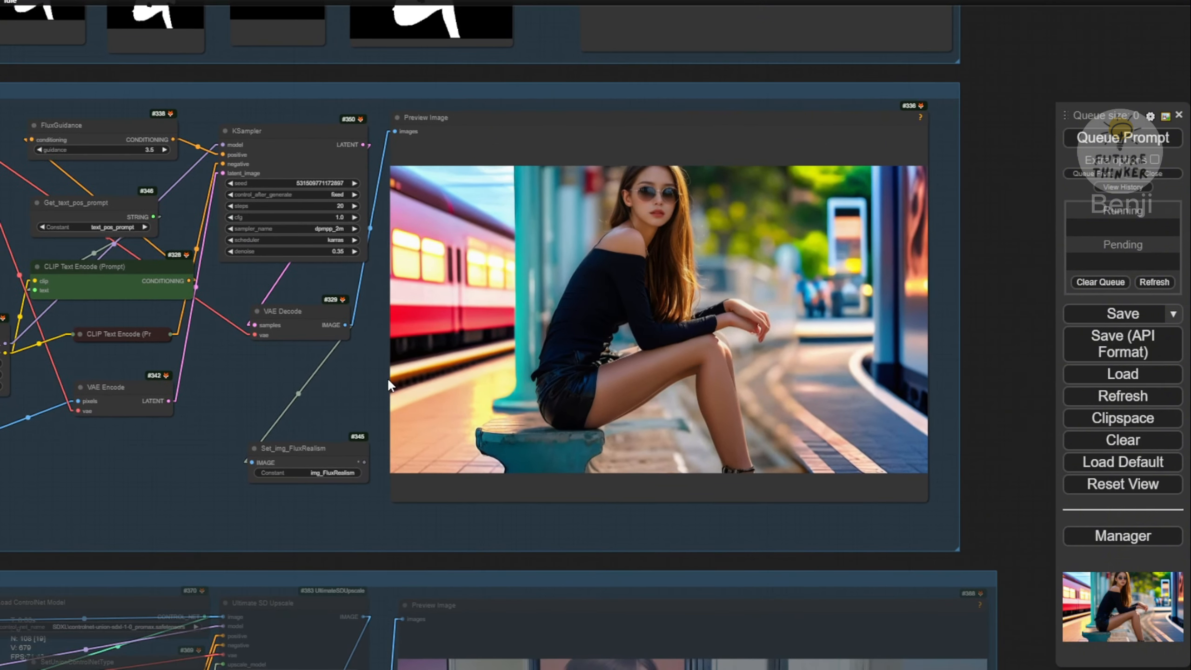
pyautogui.scroll(3, 705, 350)
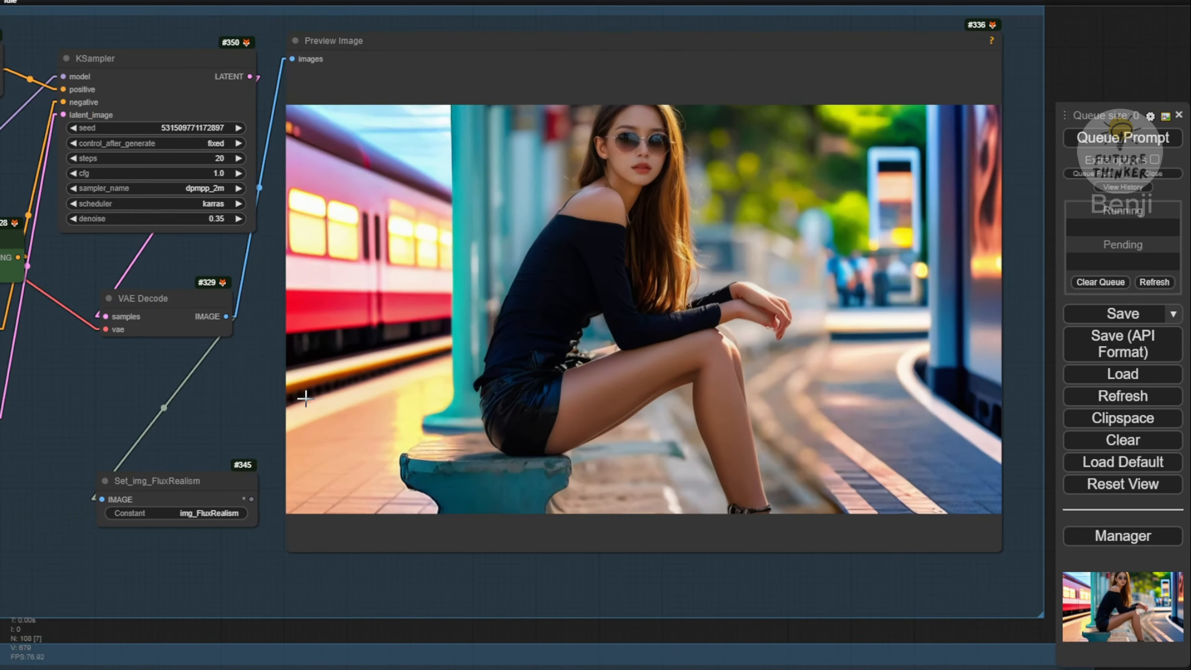
# Set the denoise of the Flux Image group's KSampler to 0.5
pyautogui.moveTo(163, 409); pyautogui.dragTo(388, 490)
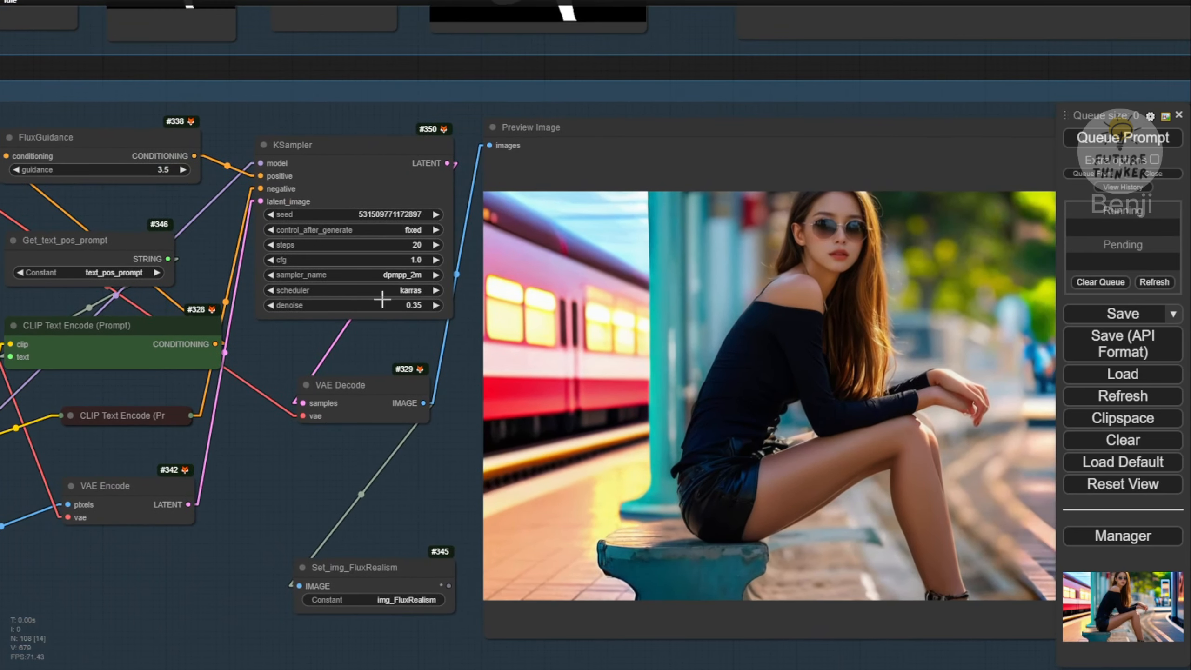
pyautogui.click(408, 305)
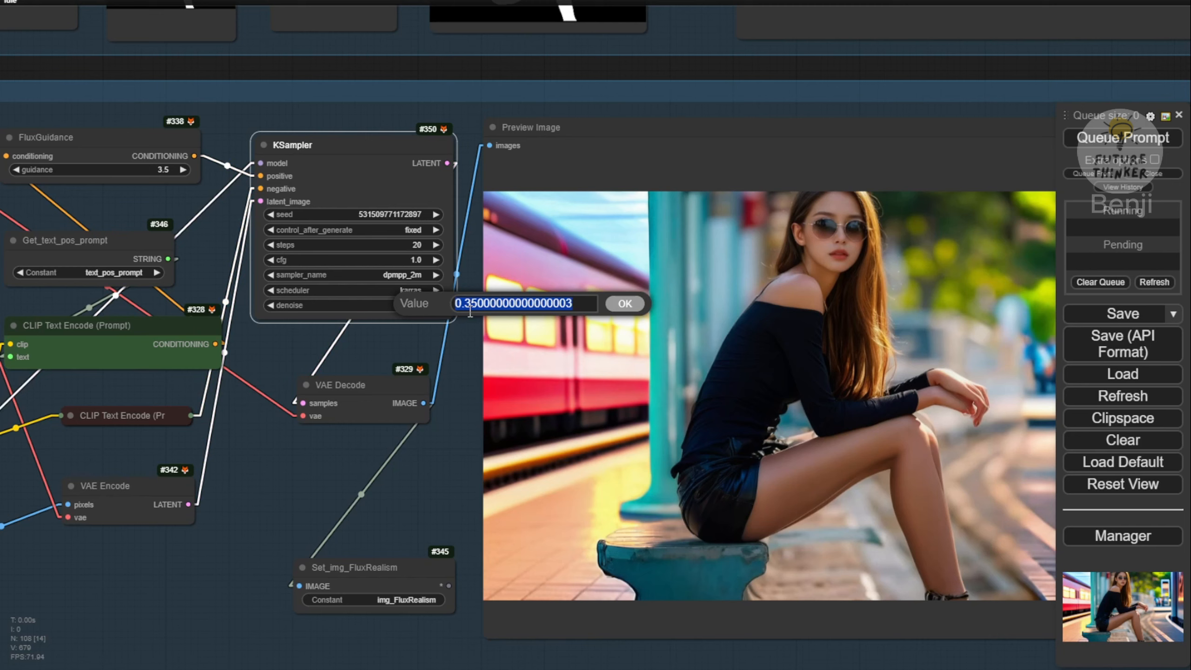
pyautogui.write('0.5')
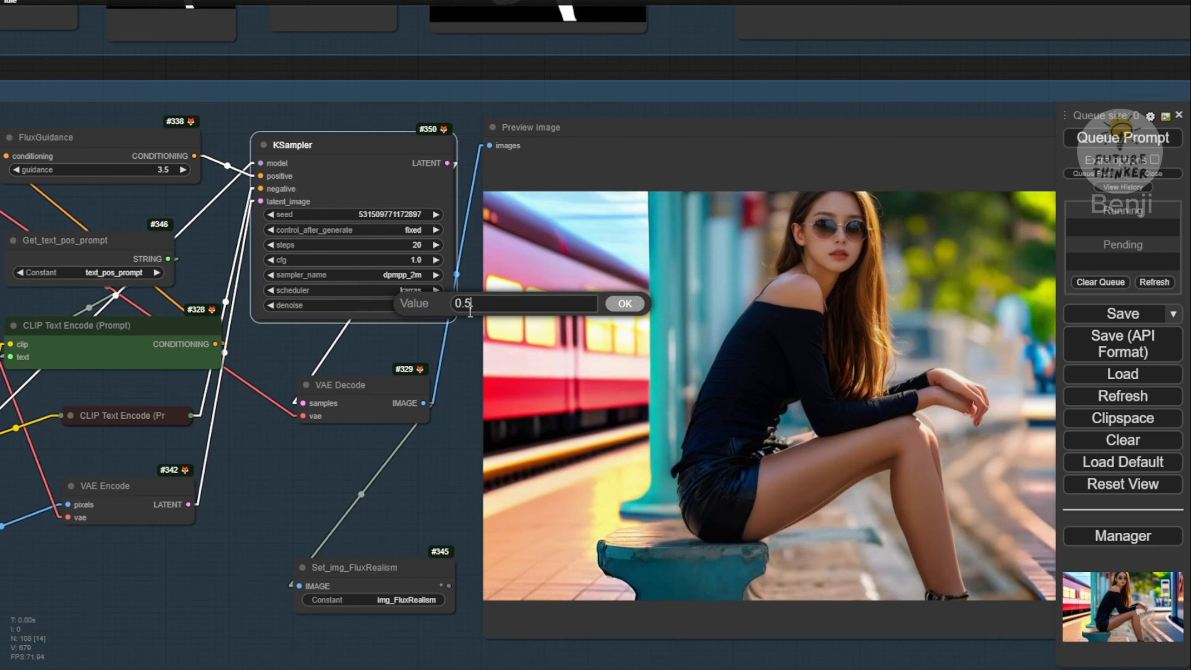
pyautogui.press('Return')
# Set the Flux KSampler's steps to 30 and run the workflow again
pyautogui.moveTo(403, 343); pyautogui.dragTo(711, 347)
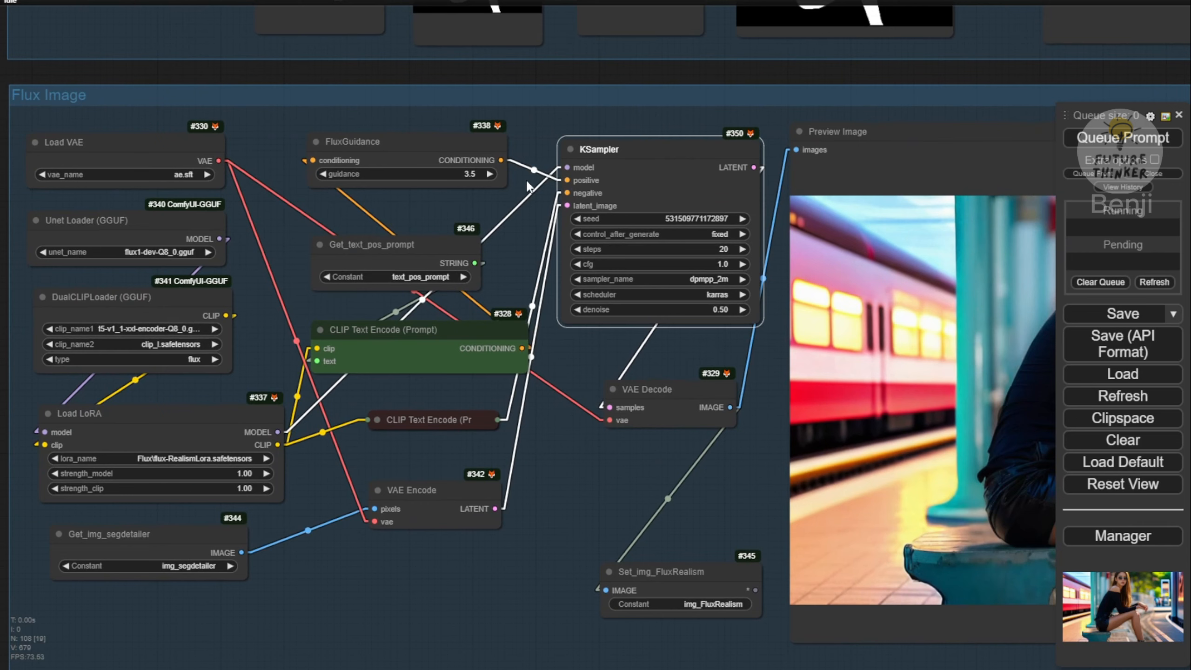
pyautogui.moveTo(868, 76); pyautogui.dragTo(419, 1)
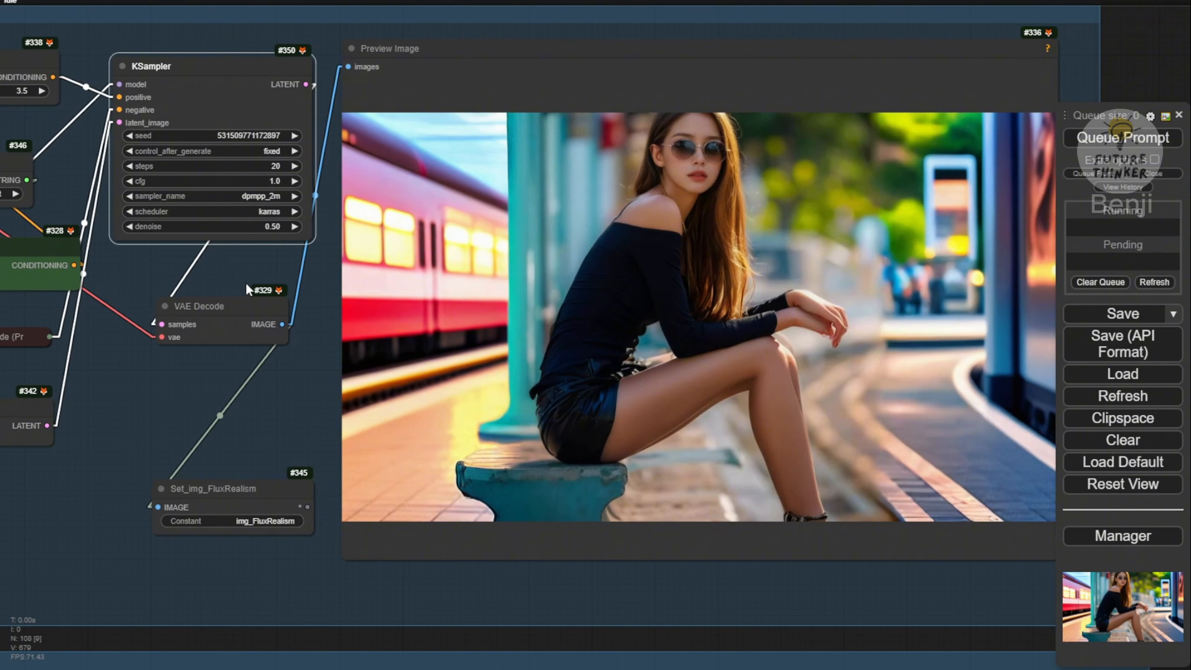
pyautogui.click(262, 167)
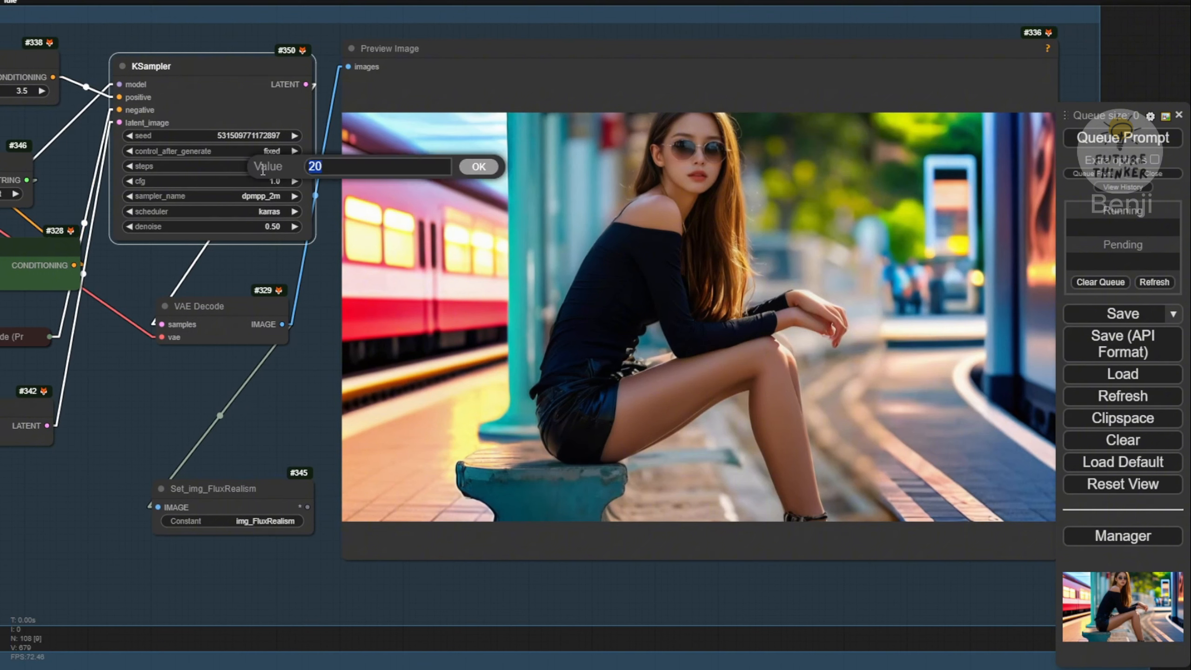
pyautogui.press('Return')
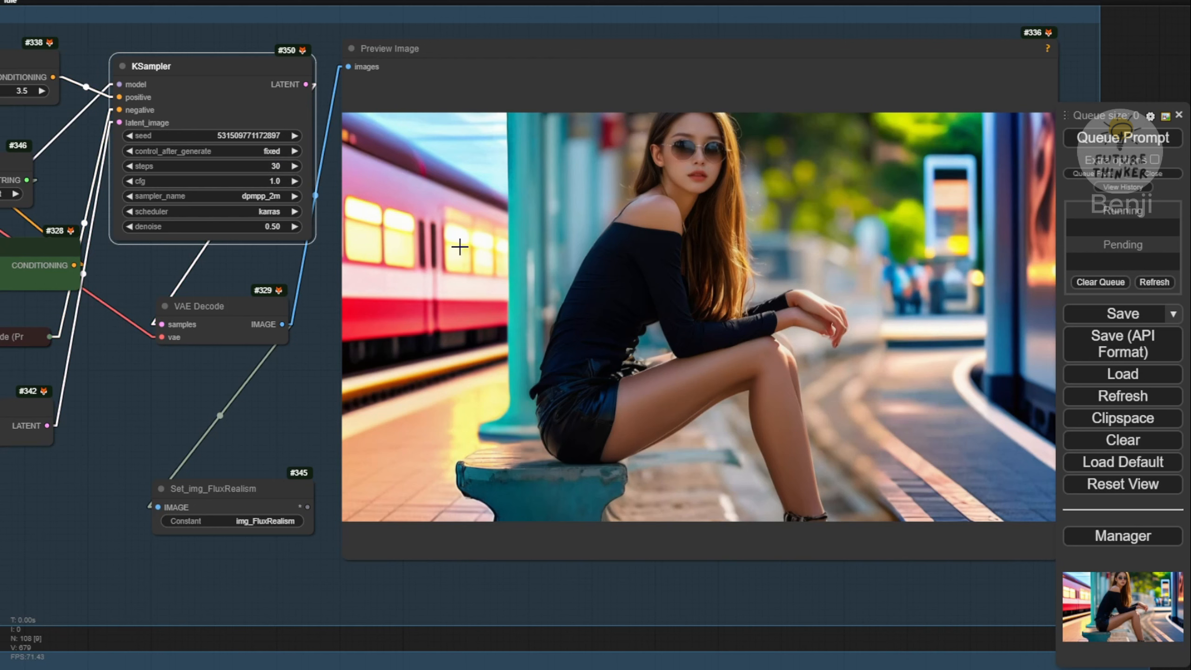
pyautogui.click(1132, 138)
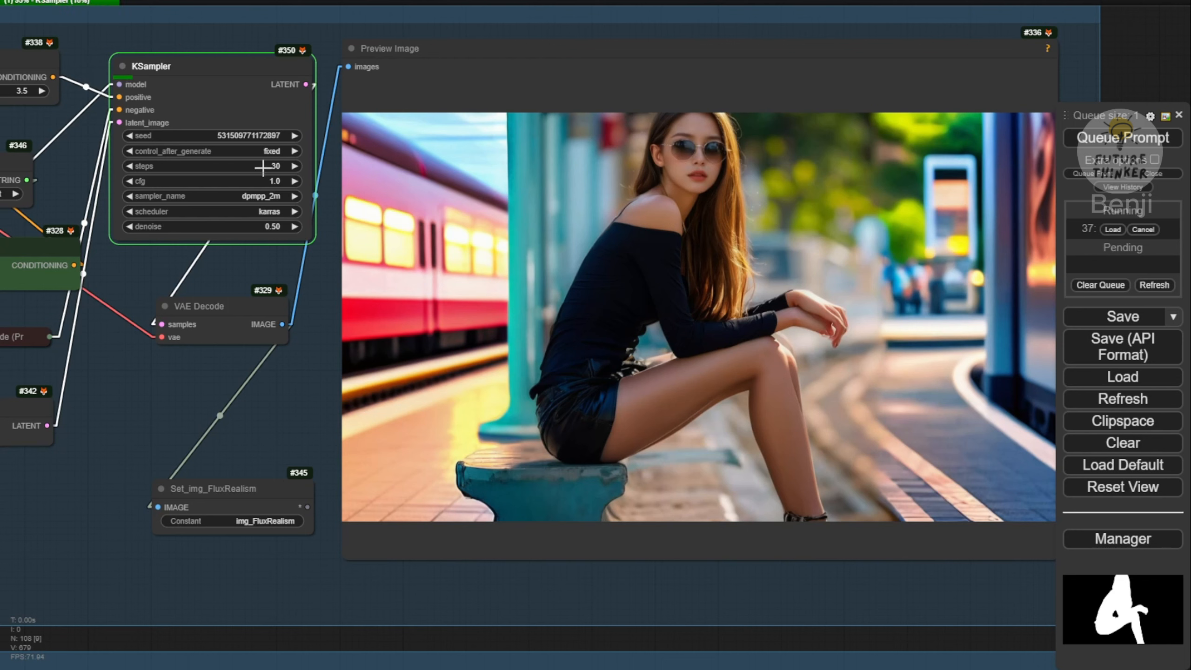
# Inspect the regenerated Flux preview image for detail in the woman, the train and the platform
pyautogui.scroll(4, 343, 211)
pyautogui.scroll(2, 467, 303)
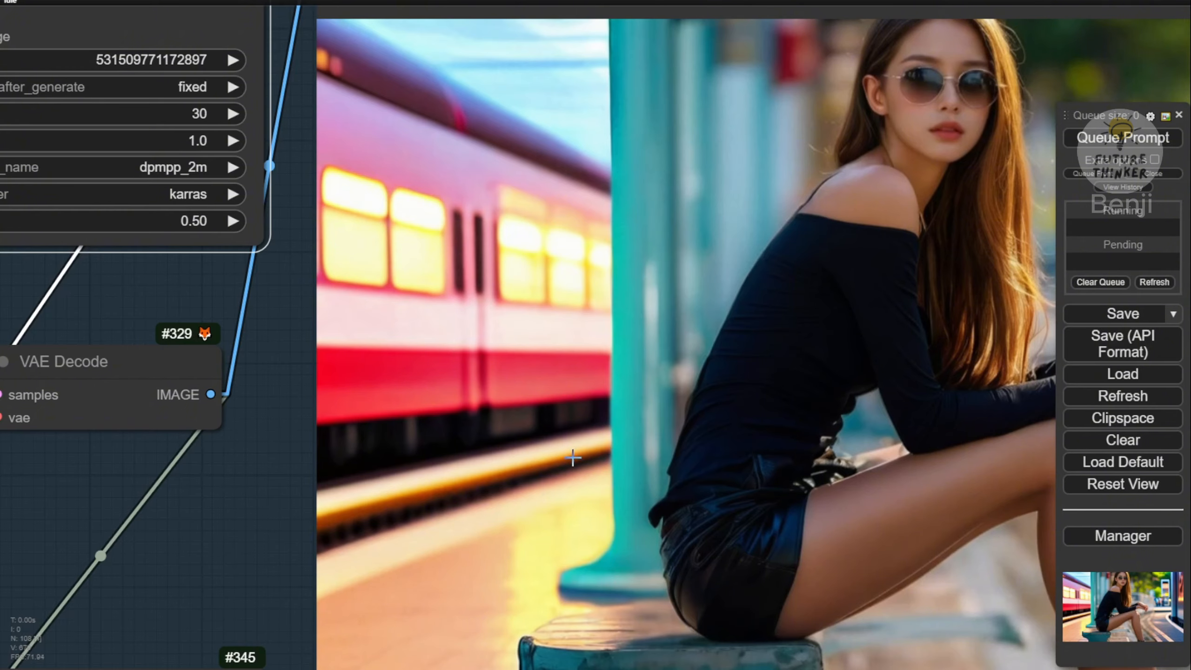
pyautogui.scroll(-4, 518, 185)
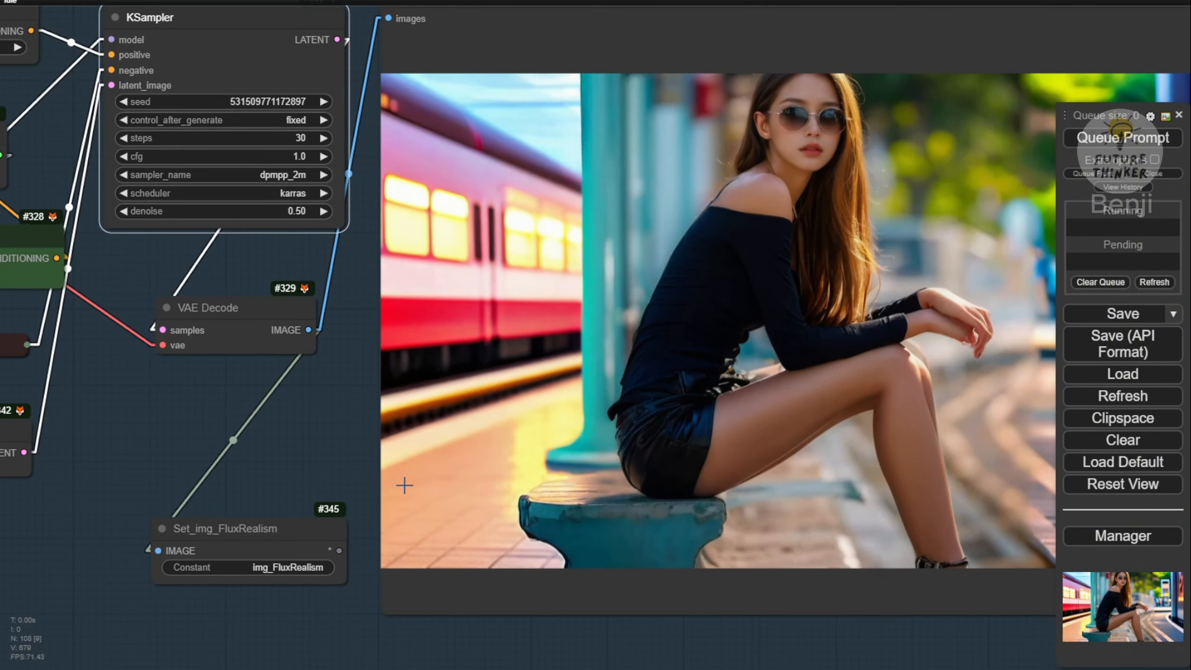
pyautogui.scroll(-8, 404, 483)
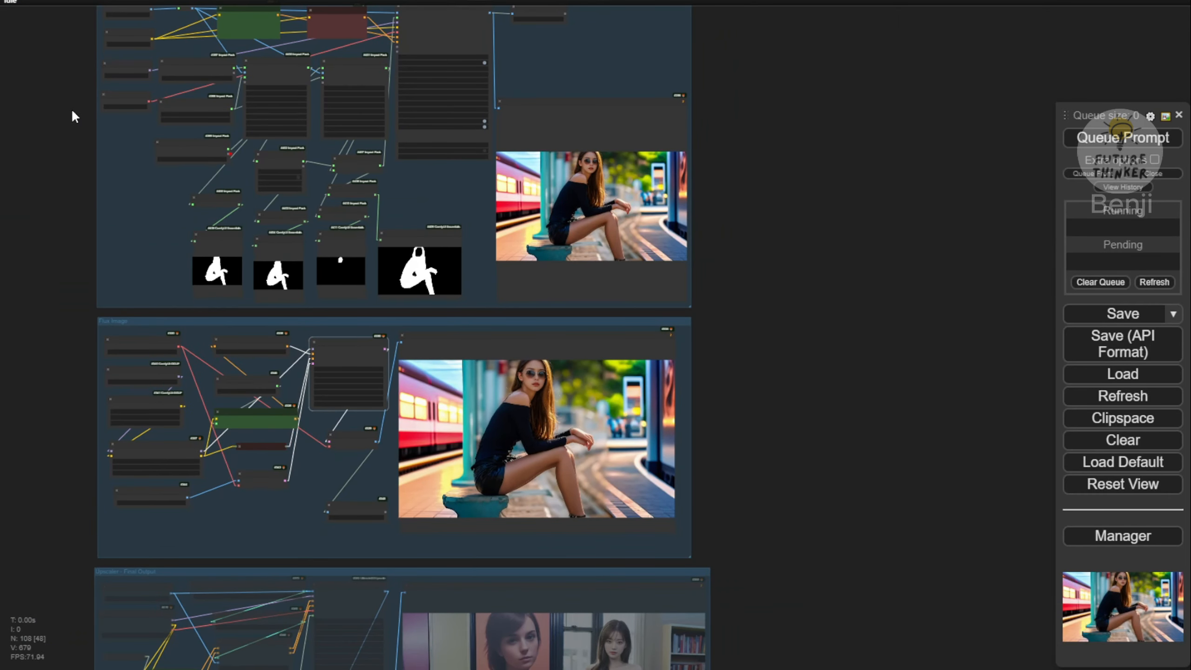